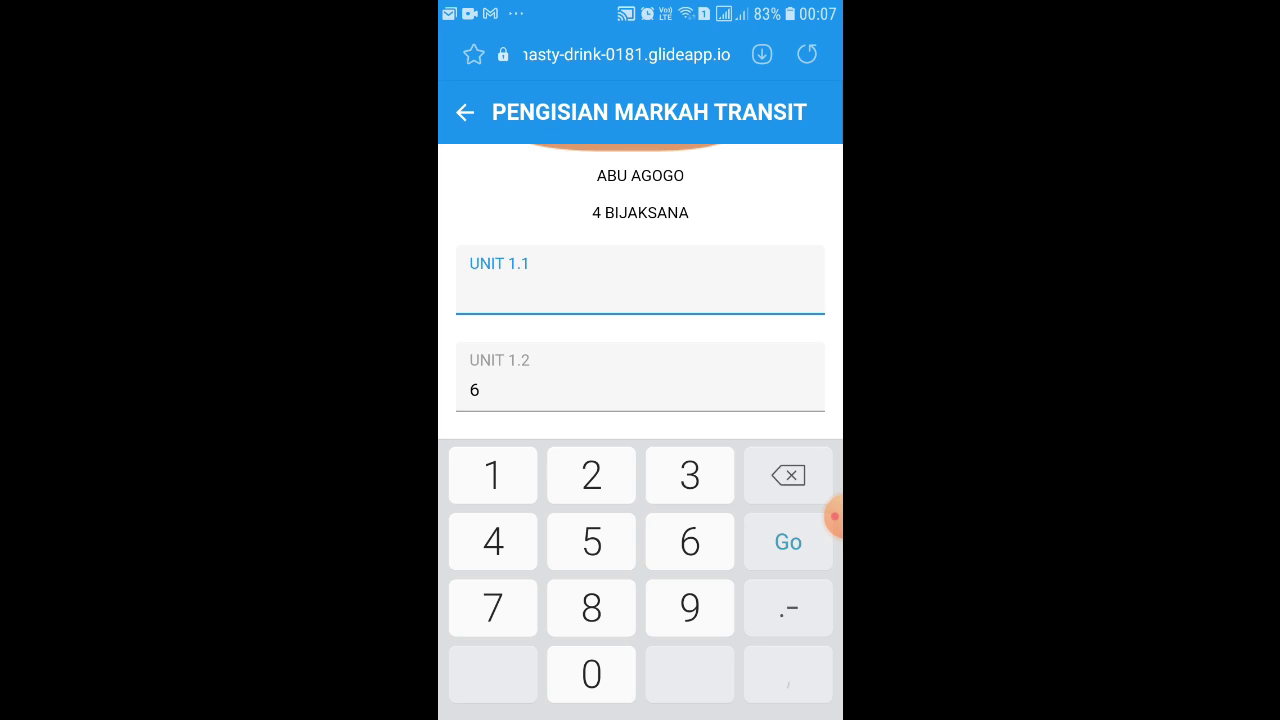
- Enter marks 3, 4 and 6 for UNIT 1.1, 1.2 and 1.3
type("3")
left_click(478, 390)
key("BackSpace")
type("4")
scroll(640, 290, "down", 2)
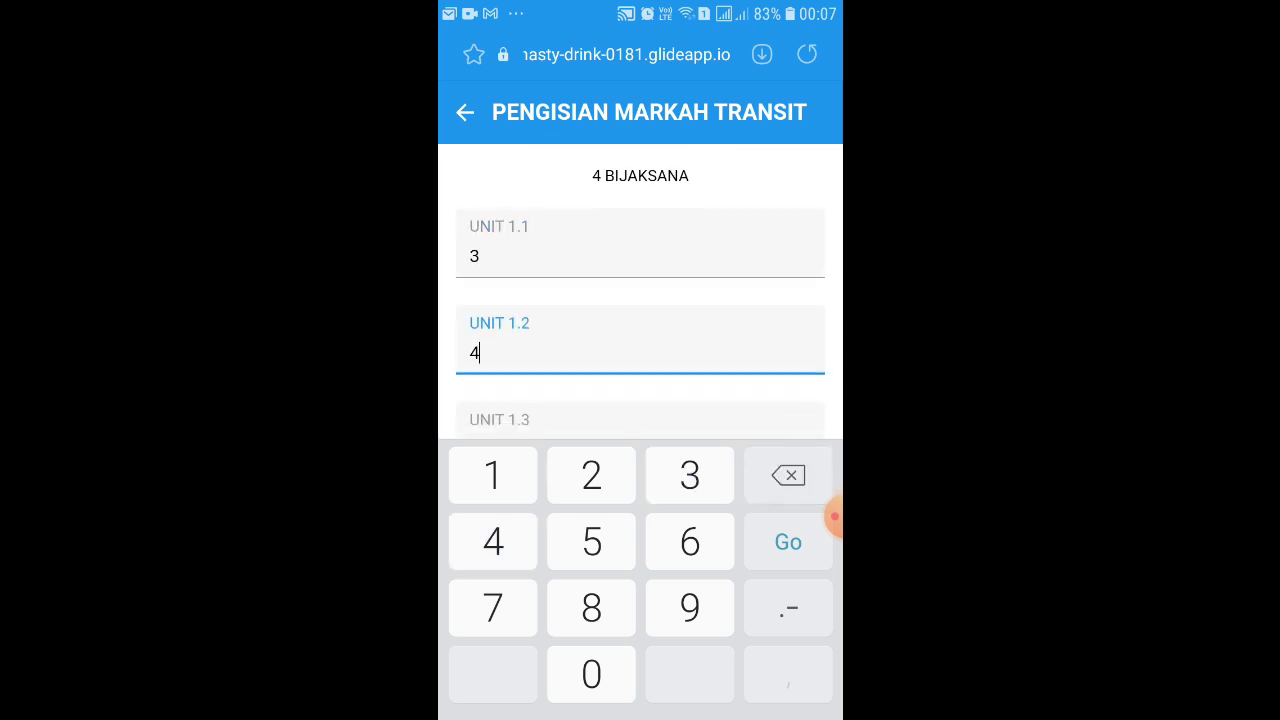
left_click(478, 372)
key("BackSpace")
type("6")
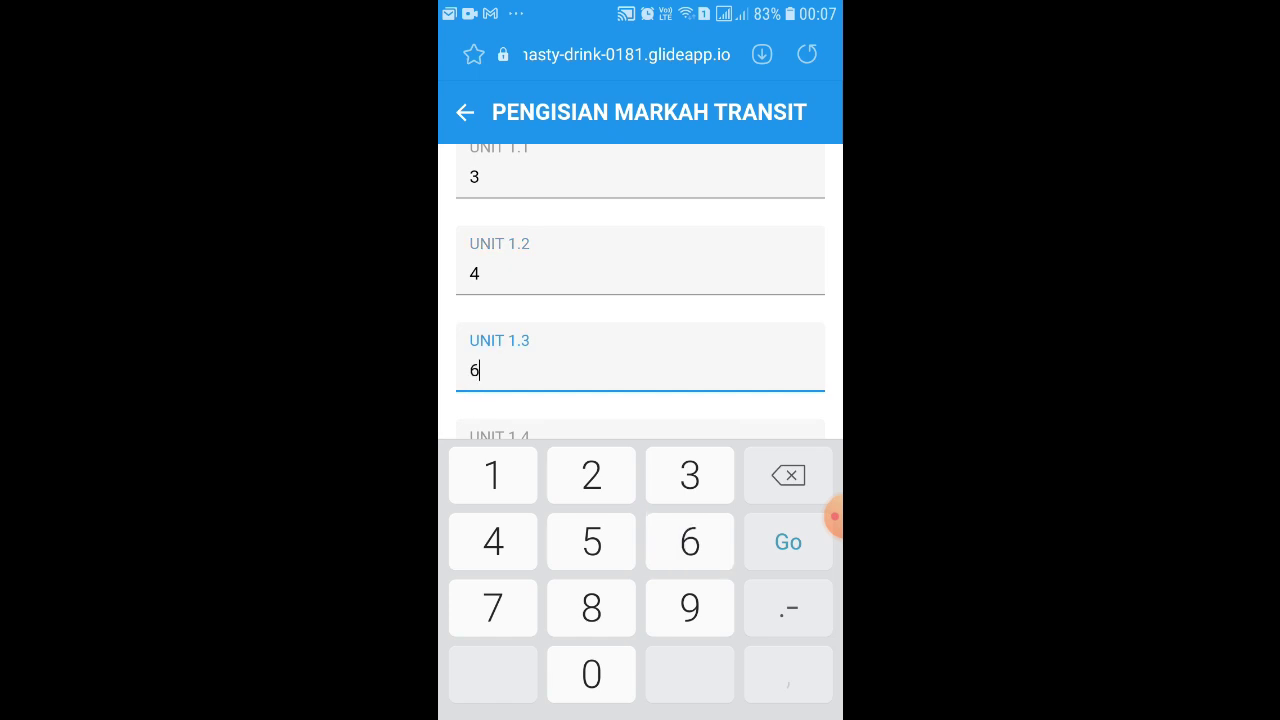
- Go back to the student list and reopen the first student's marks to verify them
key("Return")
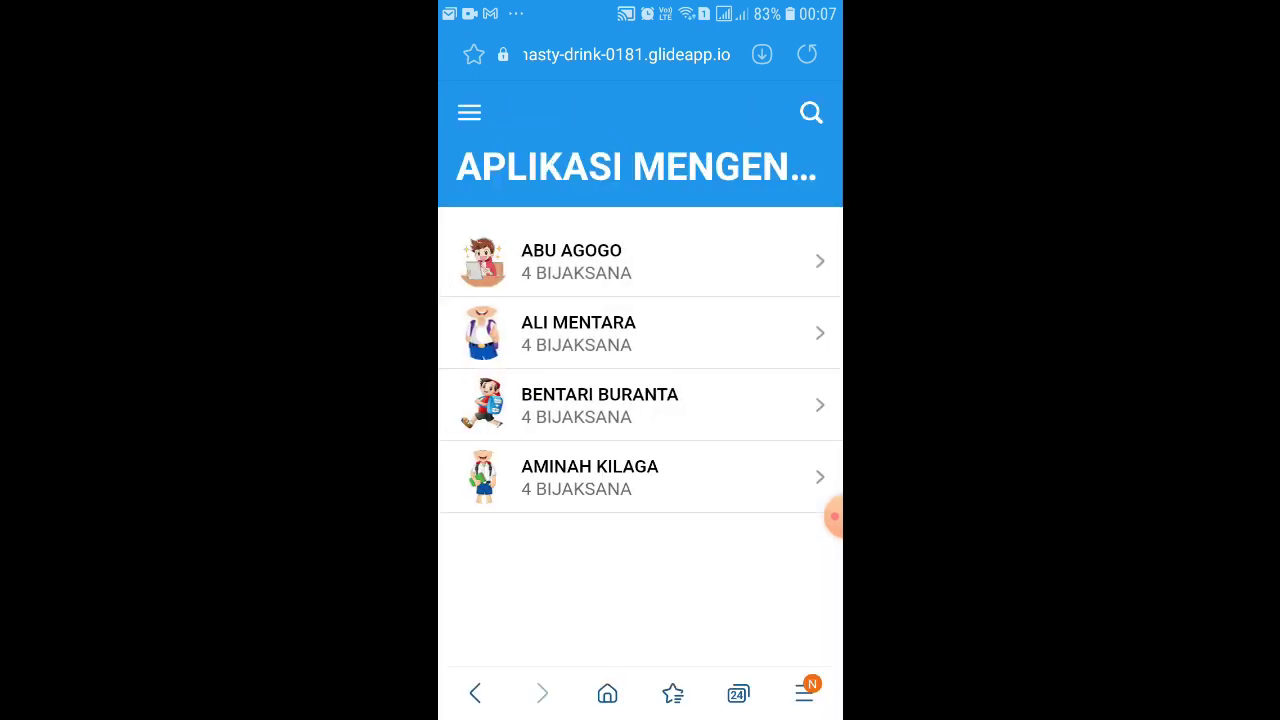
left_click(575, 261)
scroll(640, 400, "down", 2)
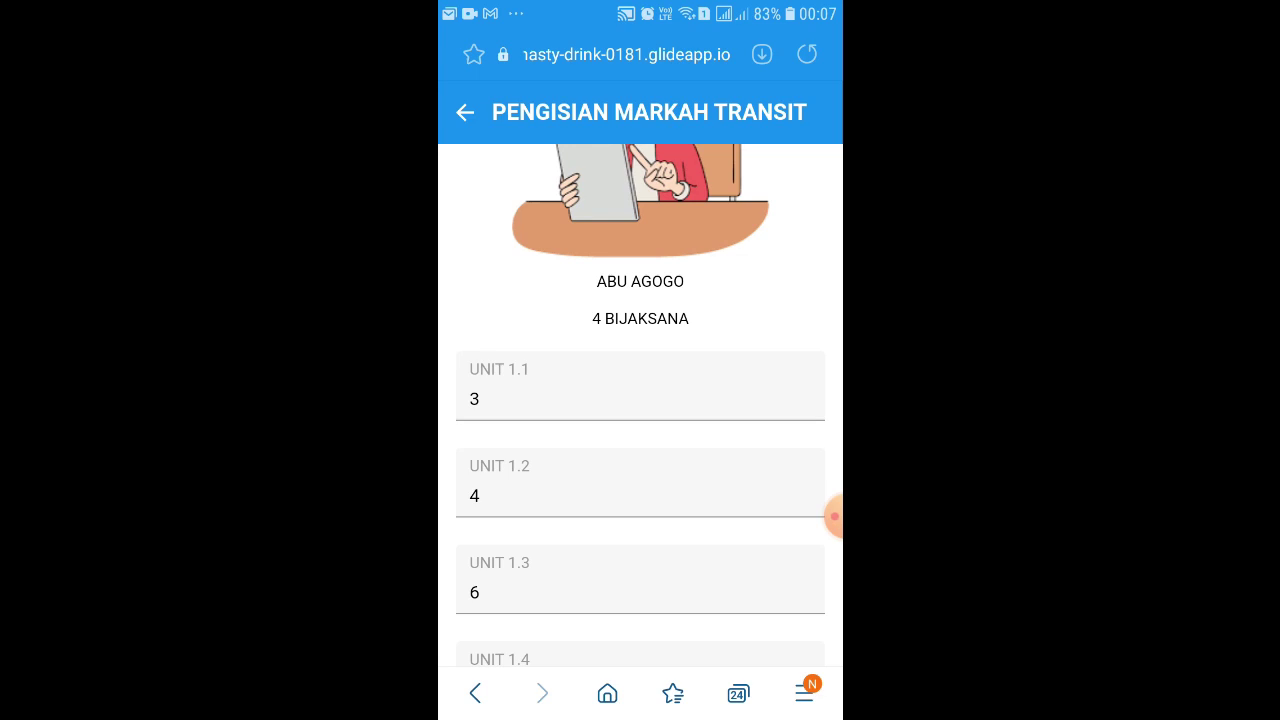
- Replace the UNIT 1.1 mark of 3 with 4, review the form, then return to the list
left_click(640, 399)
key("BackSpace")
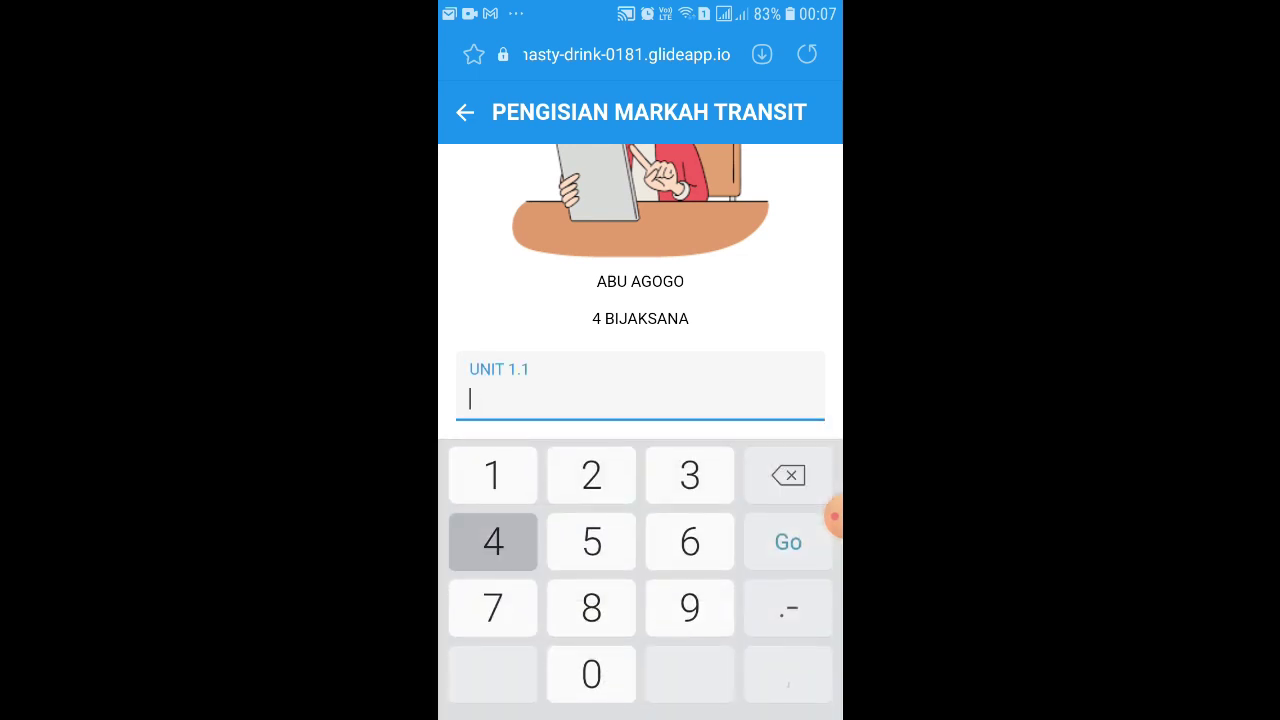
type("4")
scroll(640, 290, "down", 6)
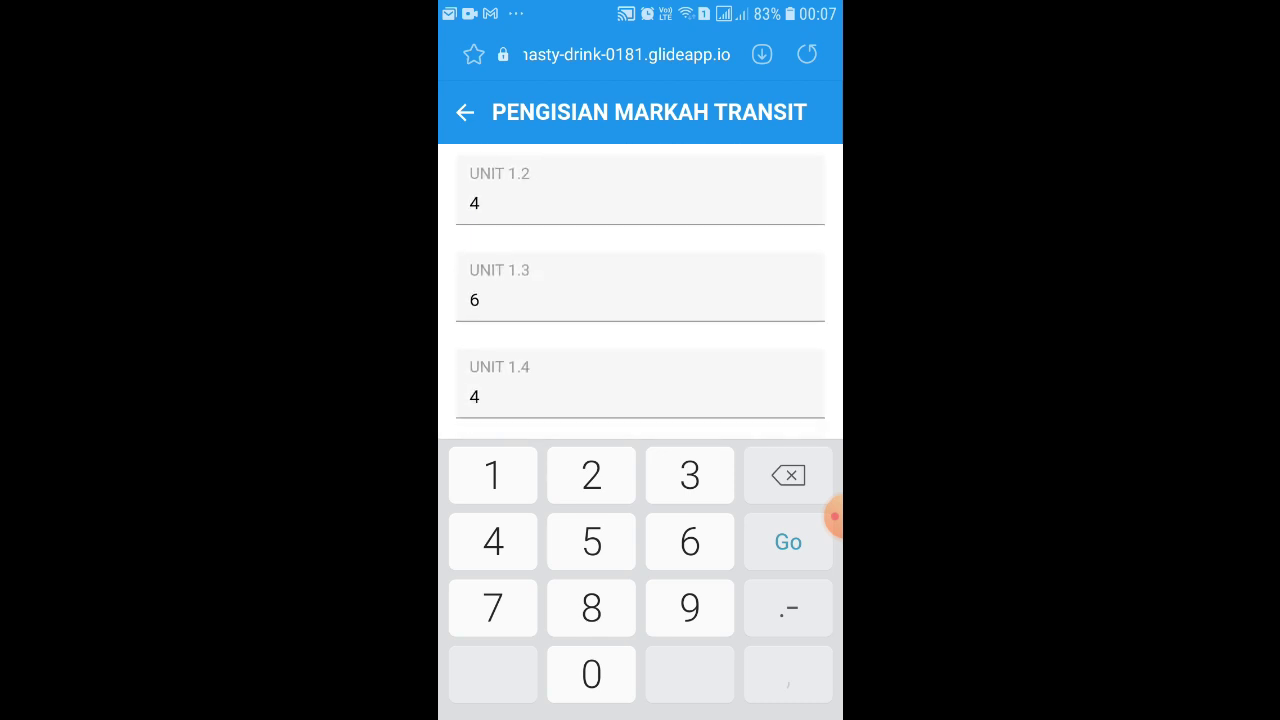
scroll(640, 290, "down", 5)
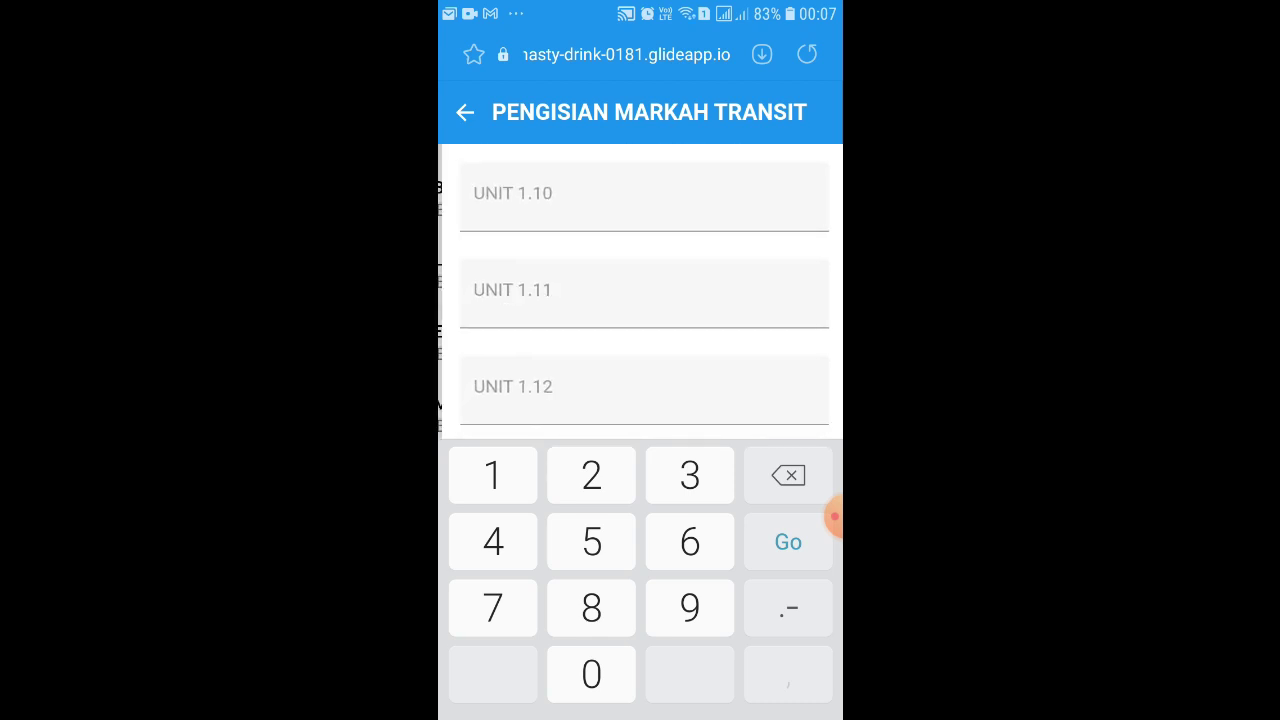
scroll(640, 290, "up", 5)
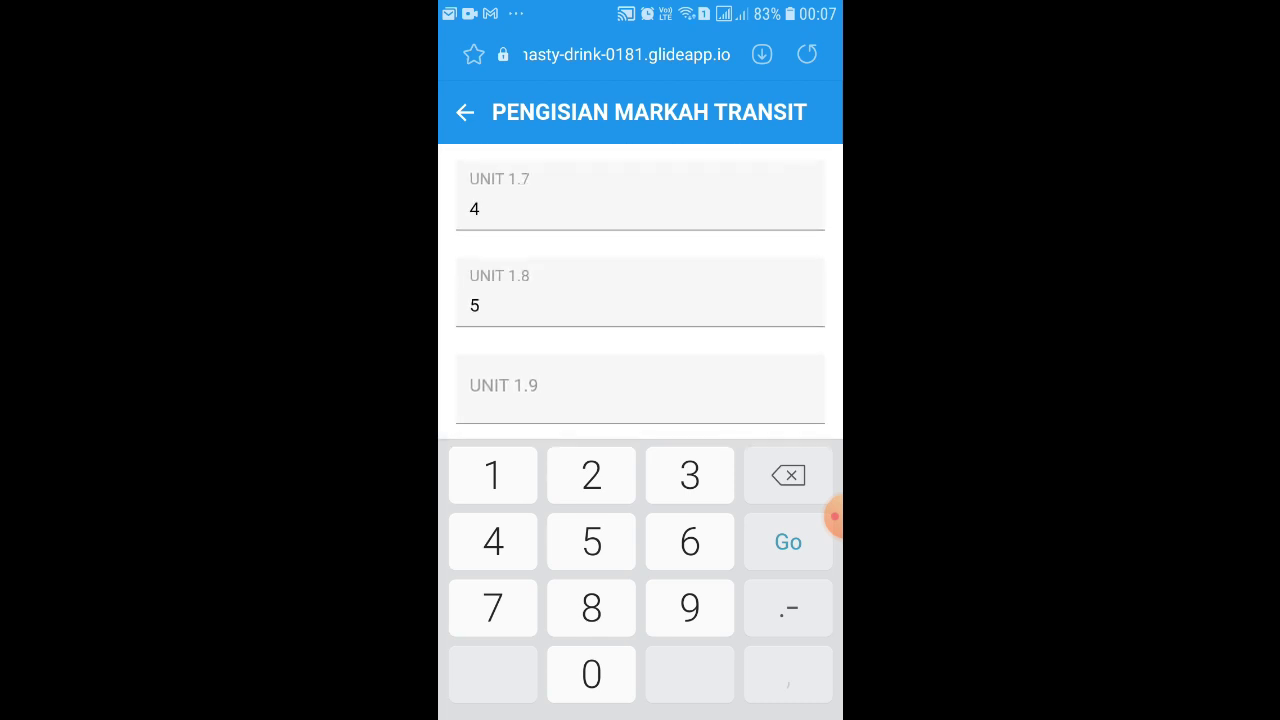
scroll(640, 290, "up", 5)
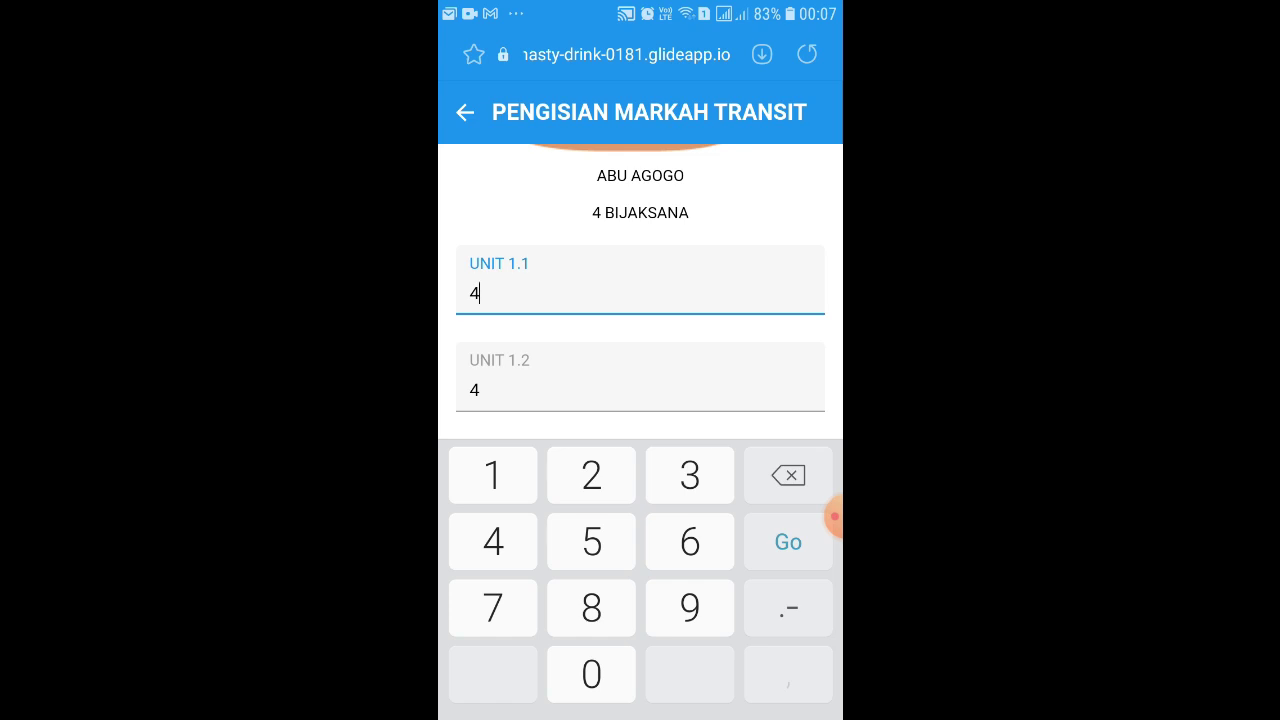
scroll(640, 290, "down", 10)
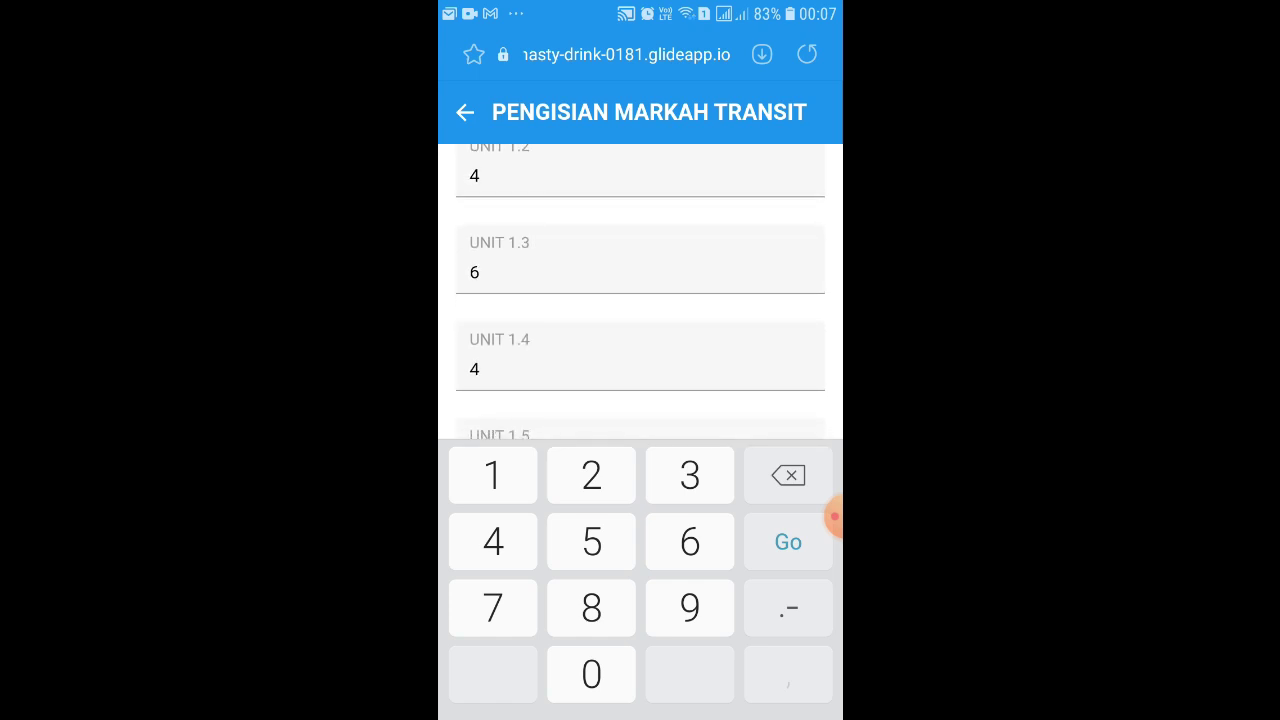
scroll(640, 290, "up", 10)
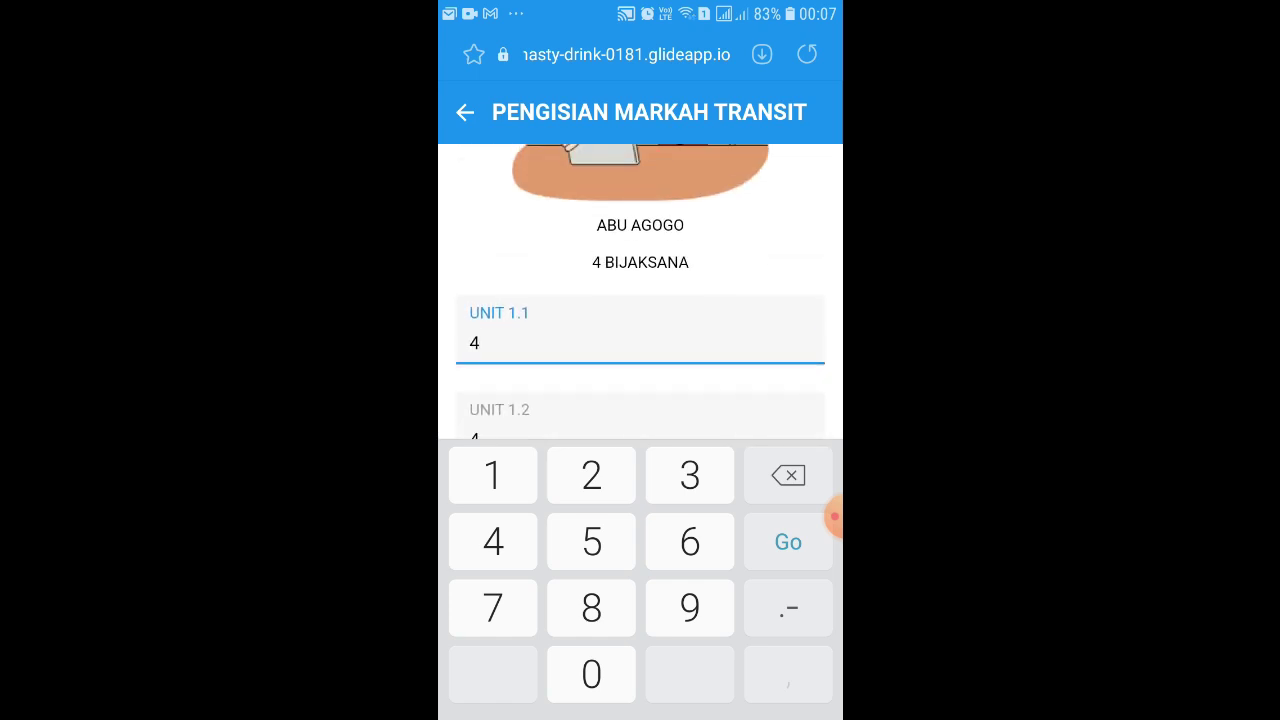
key("alt+Left")
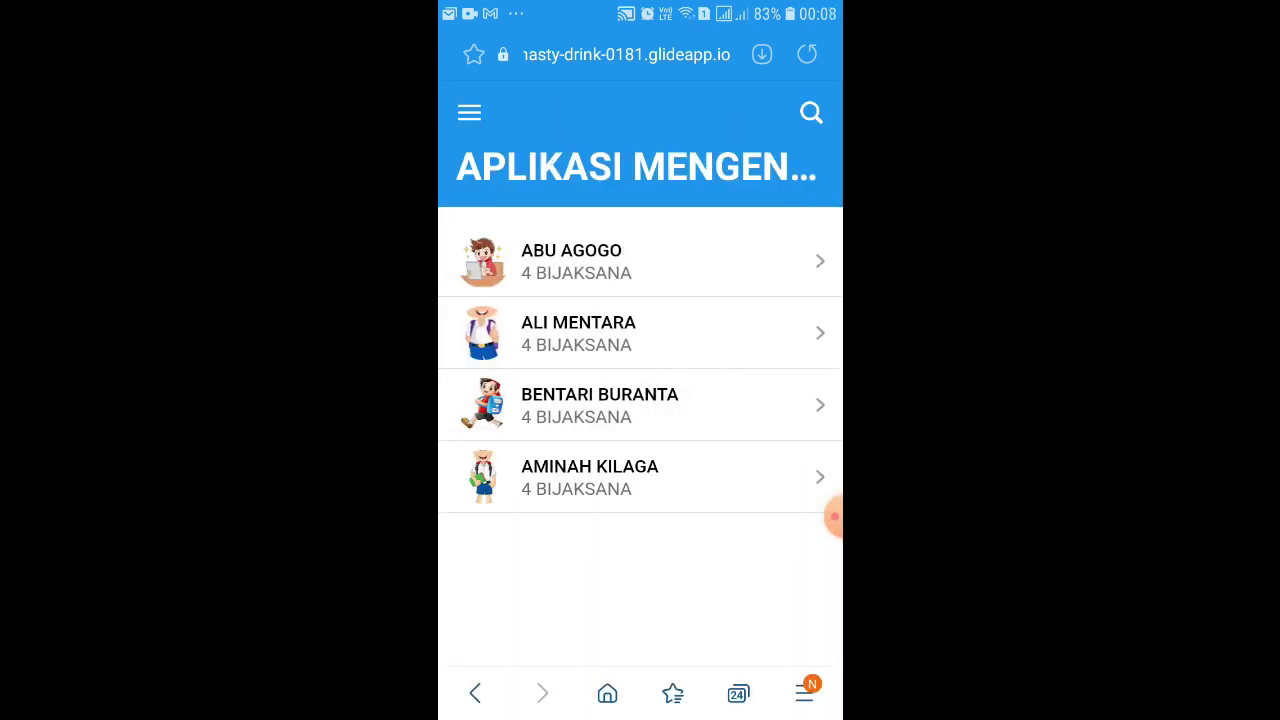
left_click(834, 516)
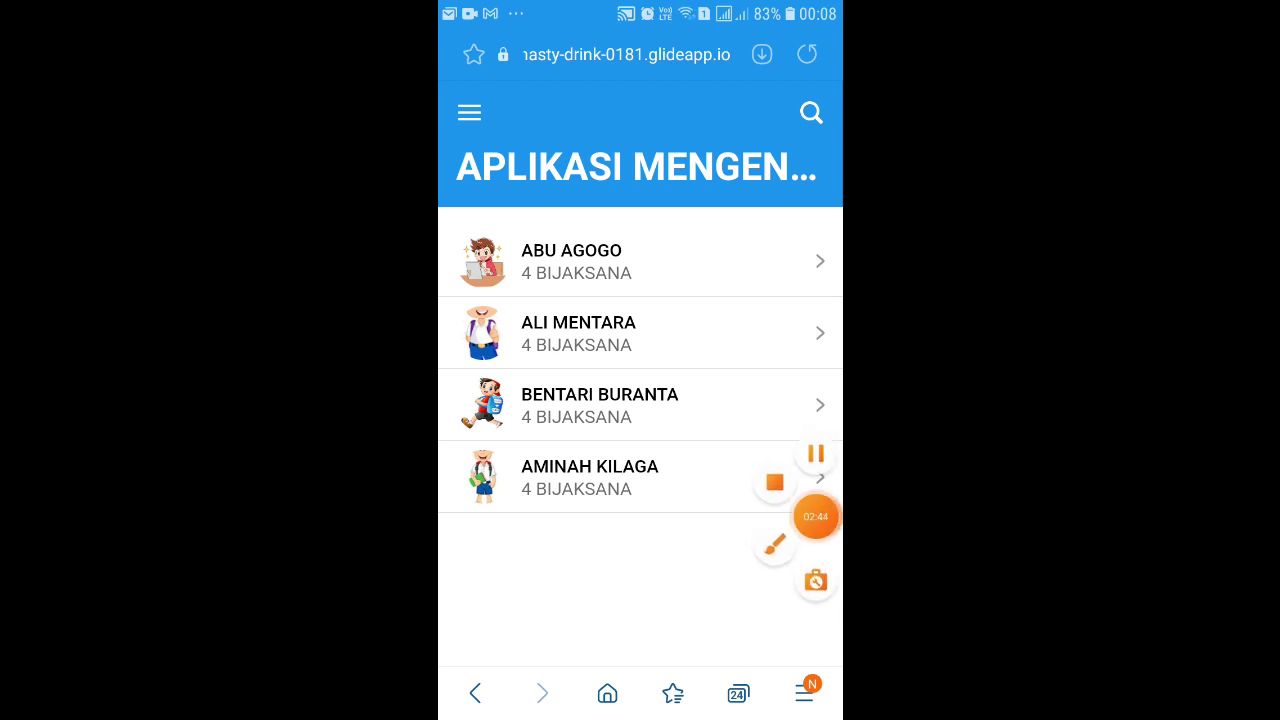
left_click(834, 516)
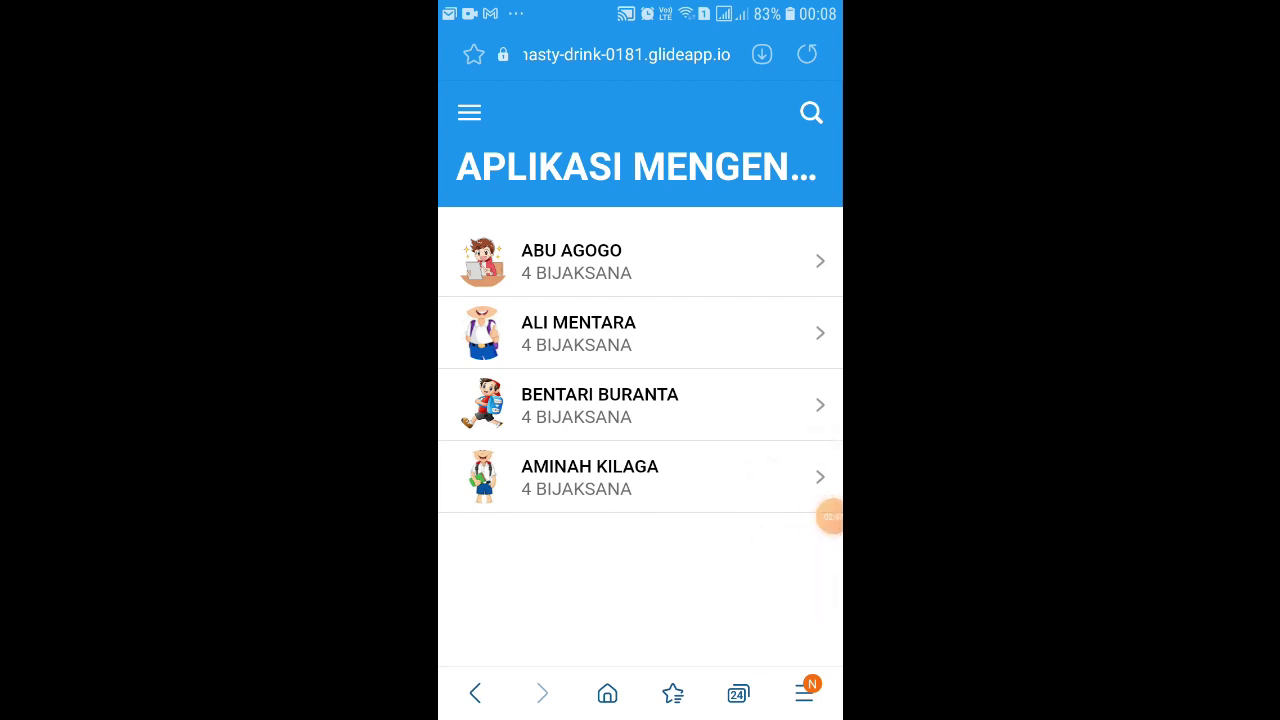
left_click(830, 516)
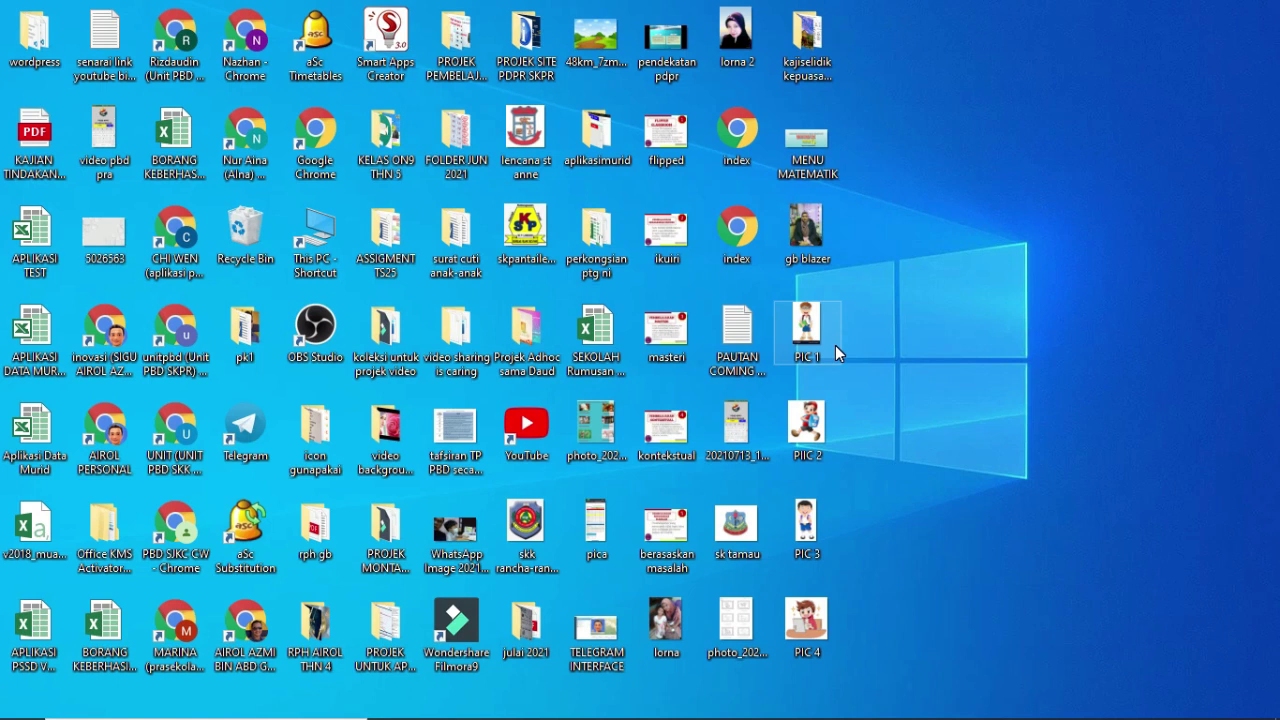
- Launch Google Chrome from its desktop profile shortcut
left_click(104, 345)
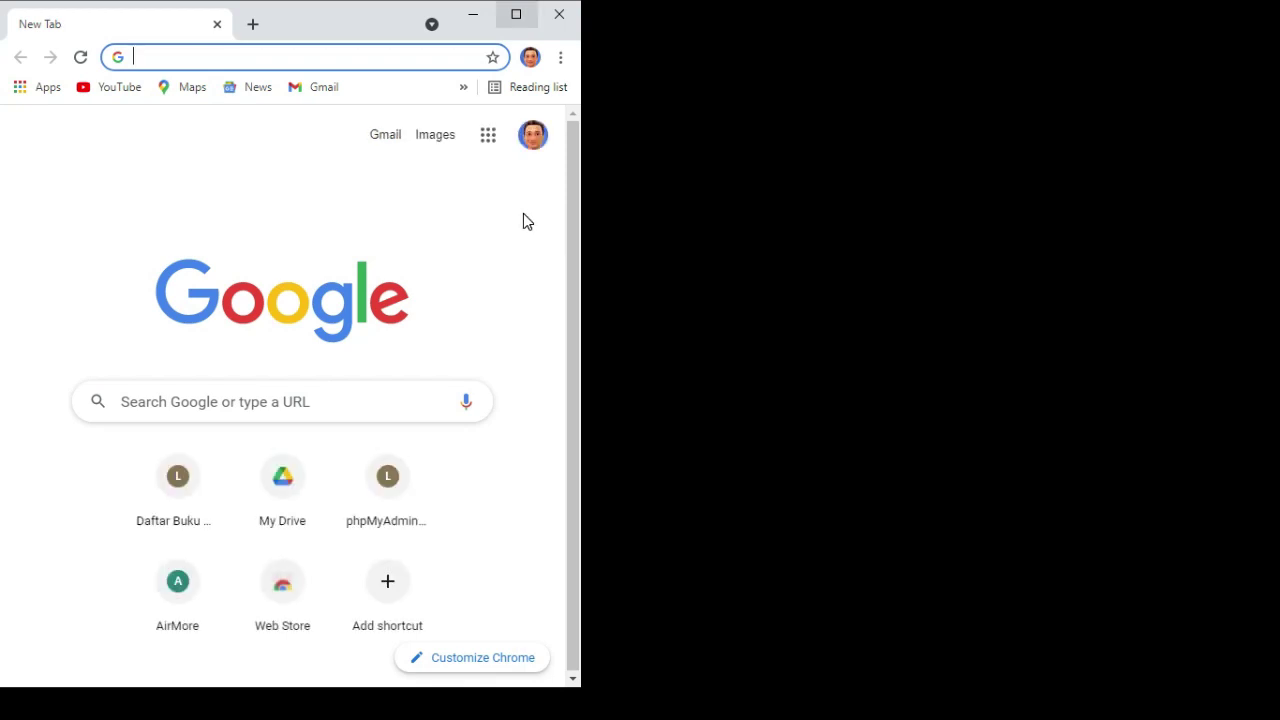
- Maximize Chrome, go to My Drive and start a new folder
key("super+Up")
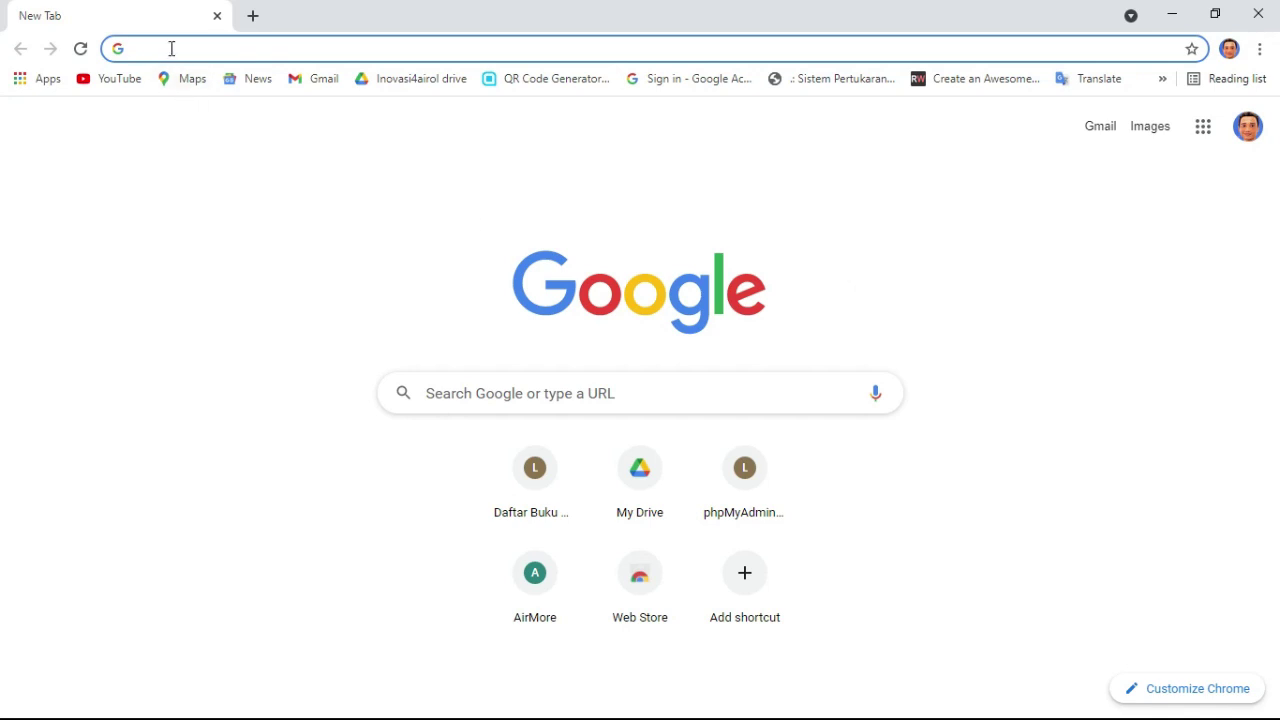
left_click(642, 472)
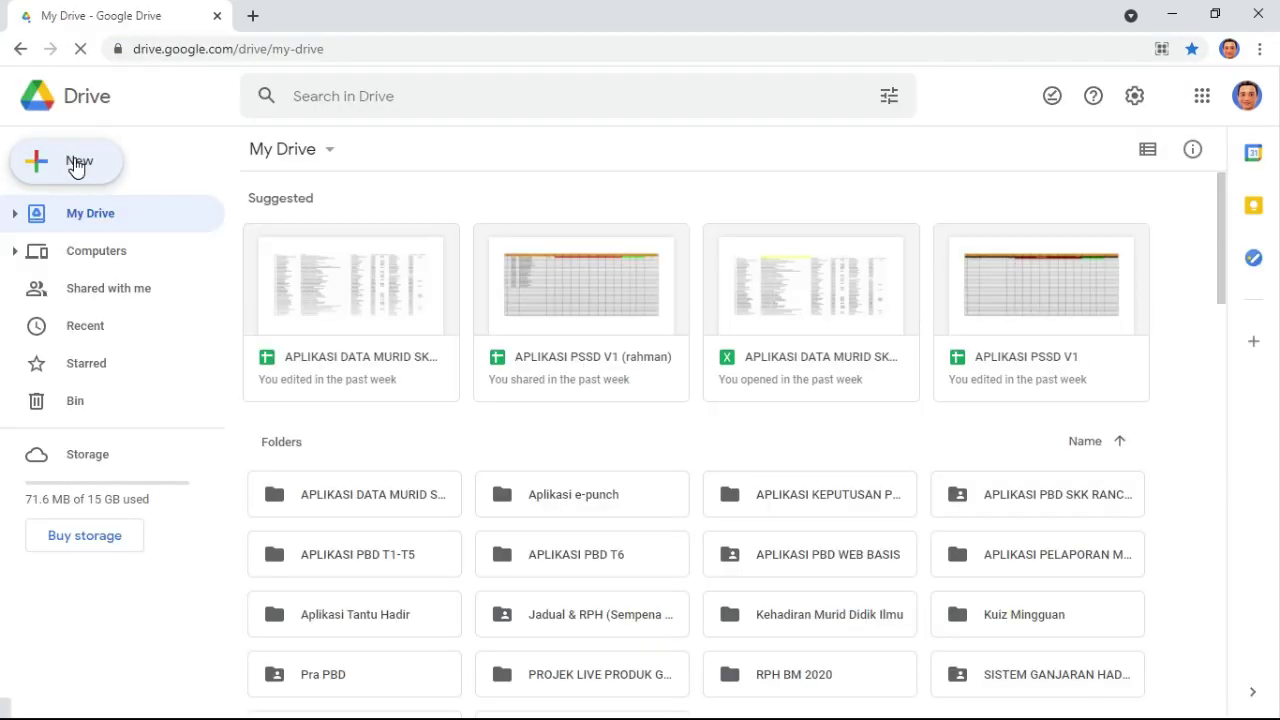
left_click(77, 166)
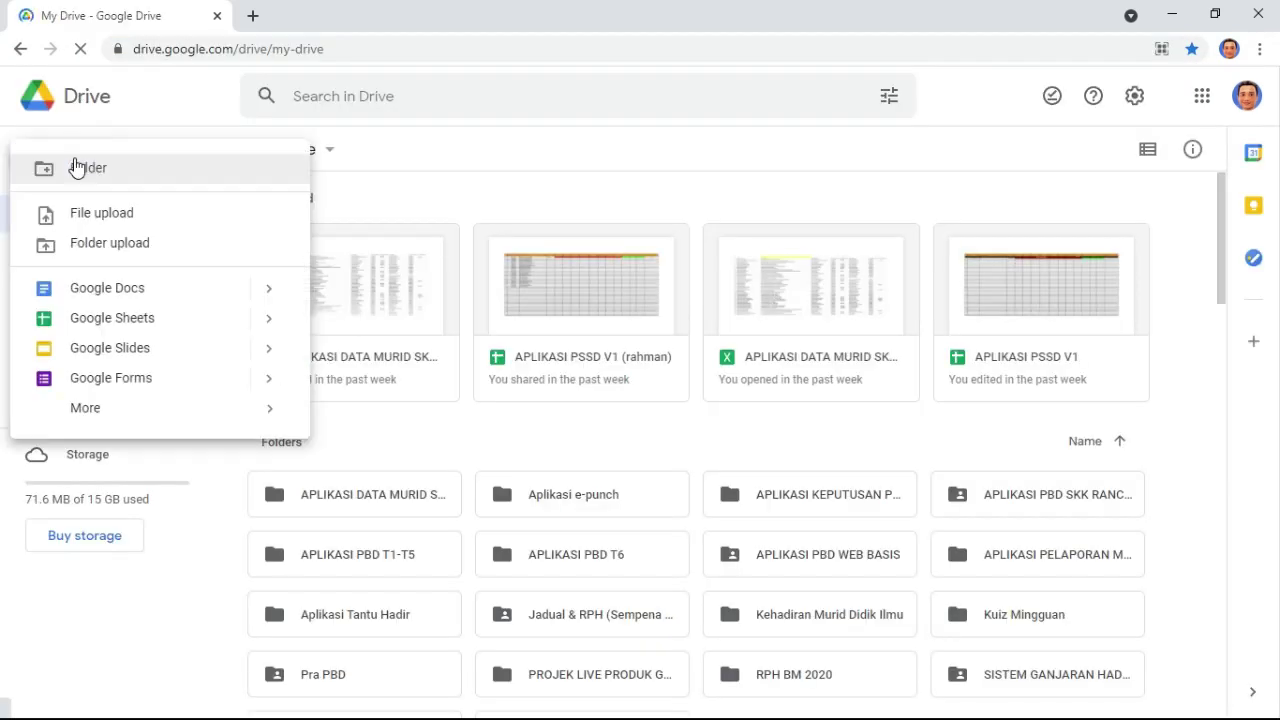
left_click(168, 176)
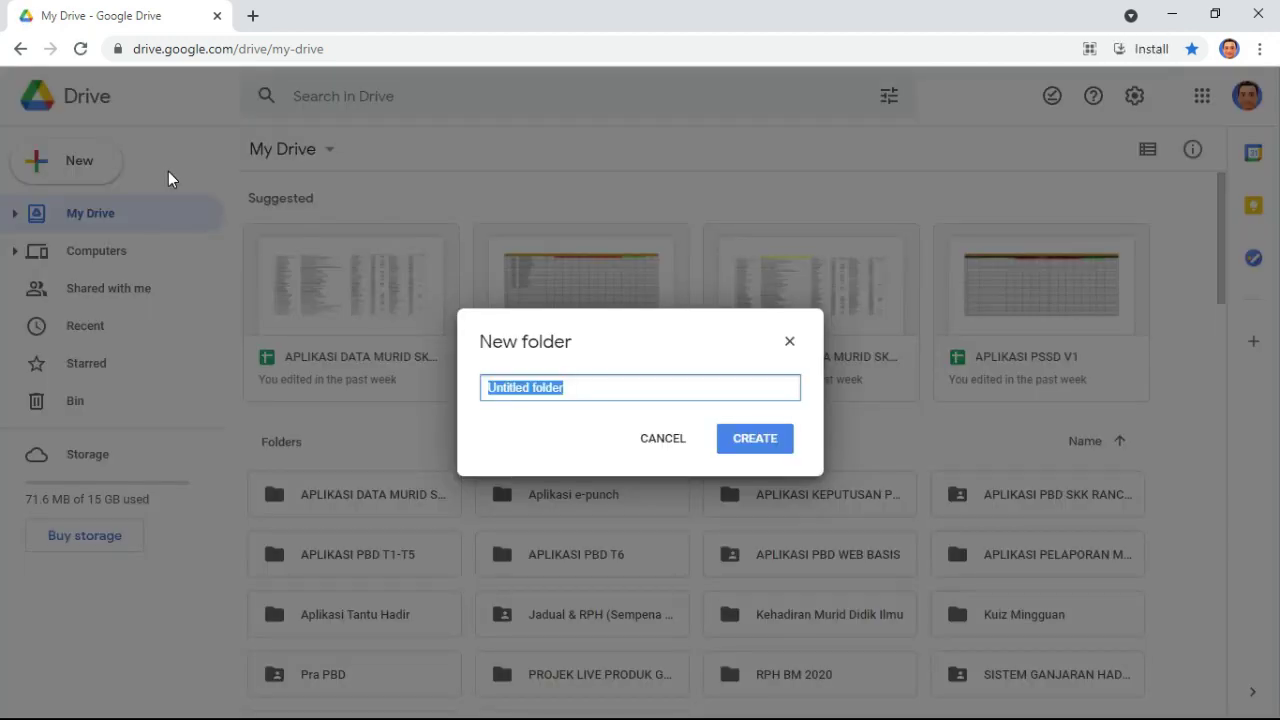
- Name the folder 'APLIKASI PENGISIAN MARKAH TRANSIT PBD' and create it
type("APLI")
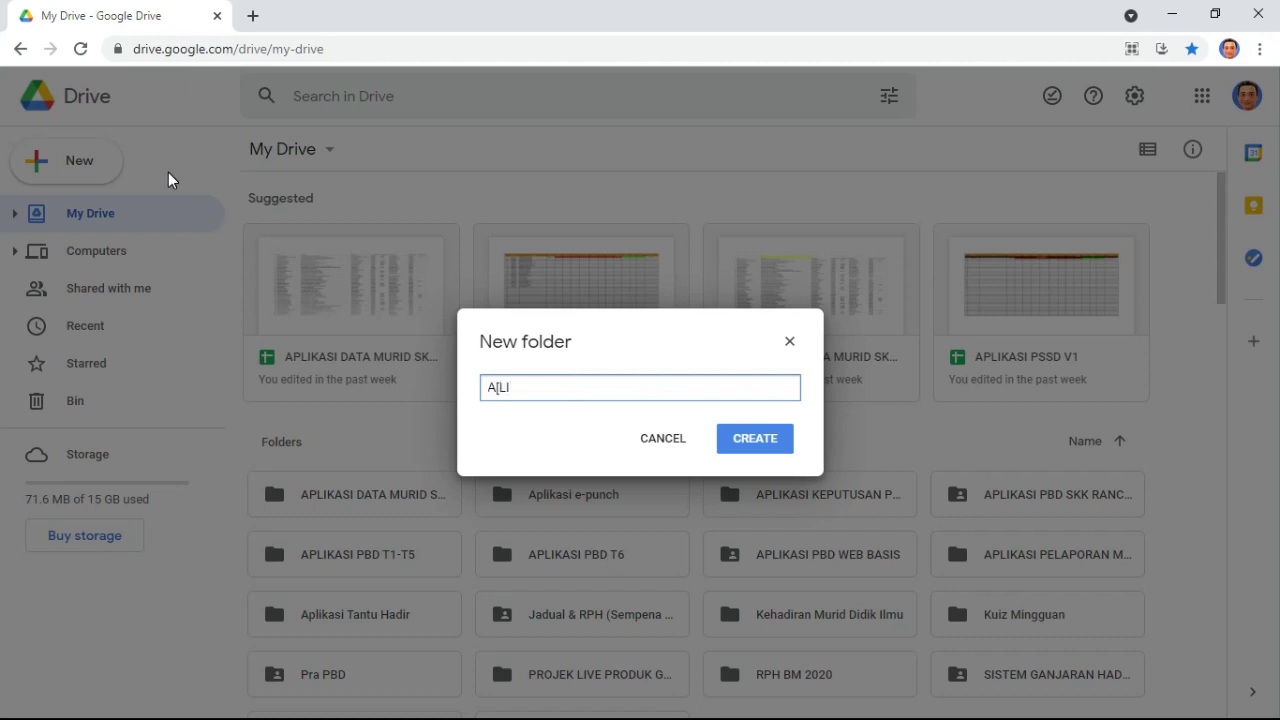
key("BackSpace")
key("BackSpace")
type("PLIKASI MENGENAL MURID")
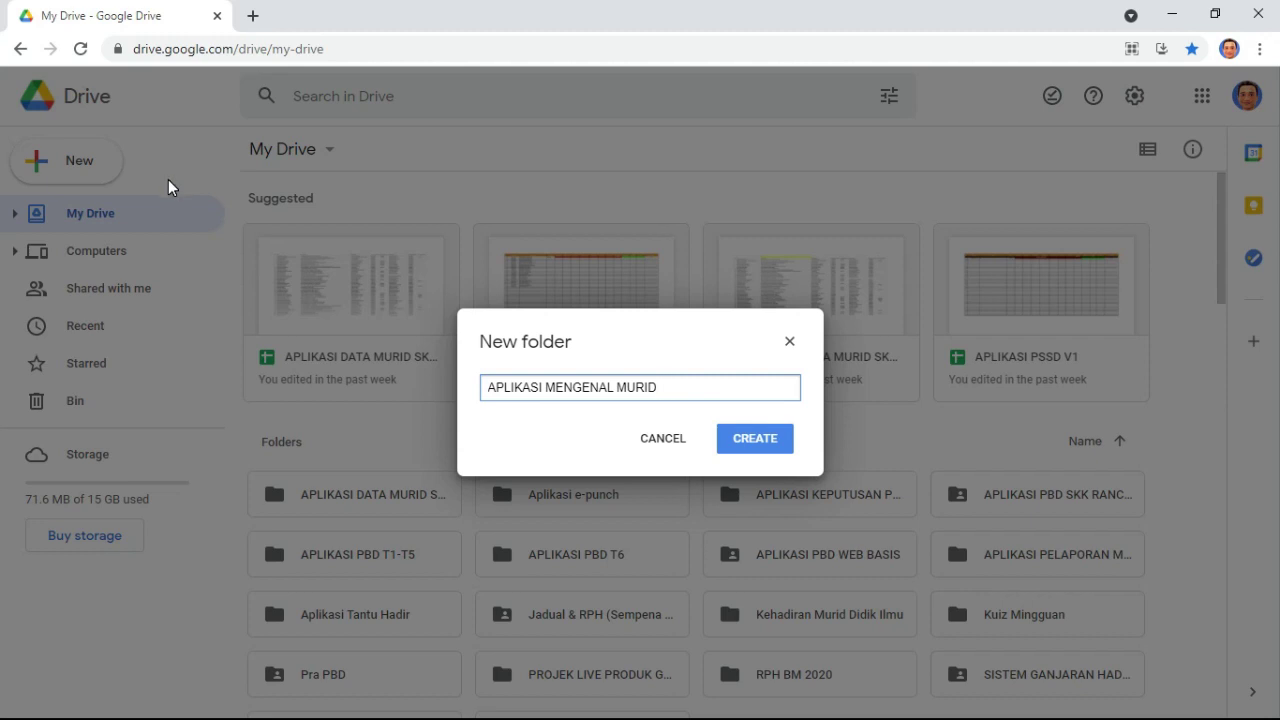
key("BackSpace")
key("BackSpace")
key("BackSpace")
key("BackSpace")
key("BackSpace")
key("BackSpace")
key("BackSpace")
key("BackSpace")
key("BackSpace")
key("BackSpace")
key("BackSpace")
key("BackSpace")
key("BackSpace")
key("BackSpace")
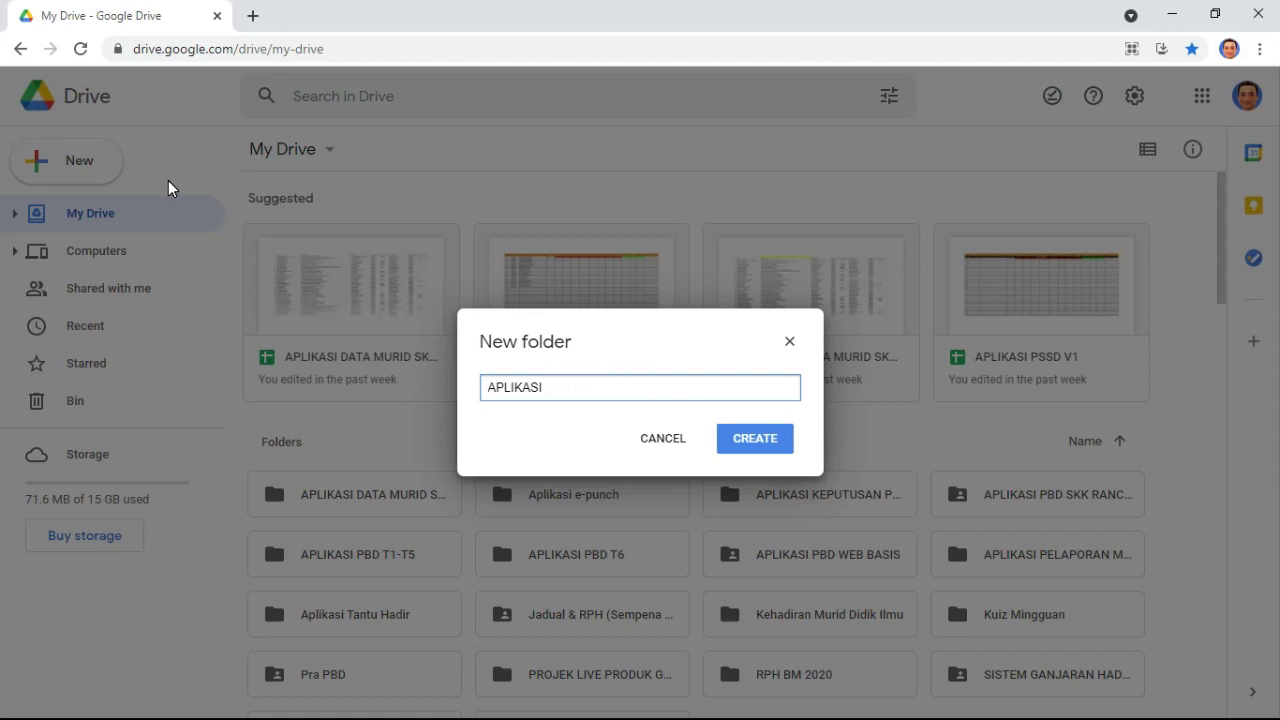
type("PEMNILAI")
key("BackSpace")
key("BackSpace")
key("BackSpace")
key("BackSpace")
key("BackSpace")
key("BackSpace")
type("NGISIAN")
type(" TRAN")
key("BackSpace")
key("BackSpace")
key("BackSpace")
key("BackSpace")
type("MARKAH ")
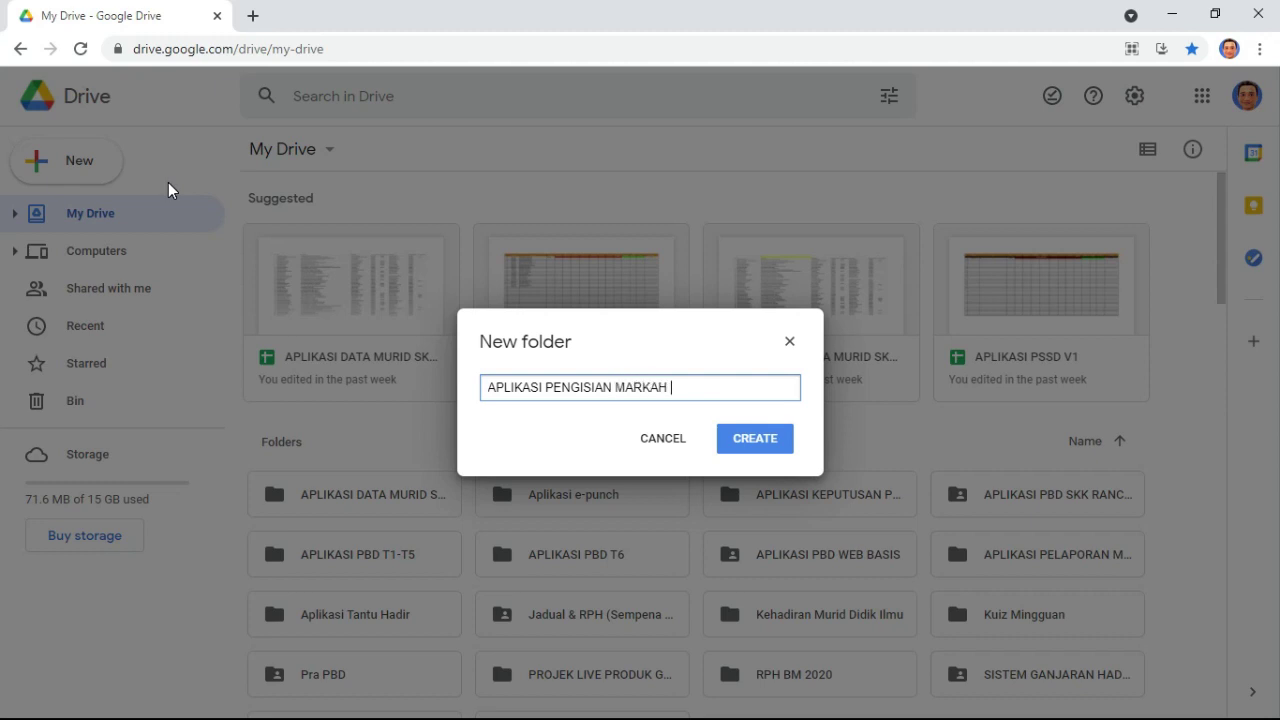
type("TRANSIT PBD")
left_click(770, 440)
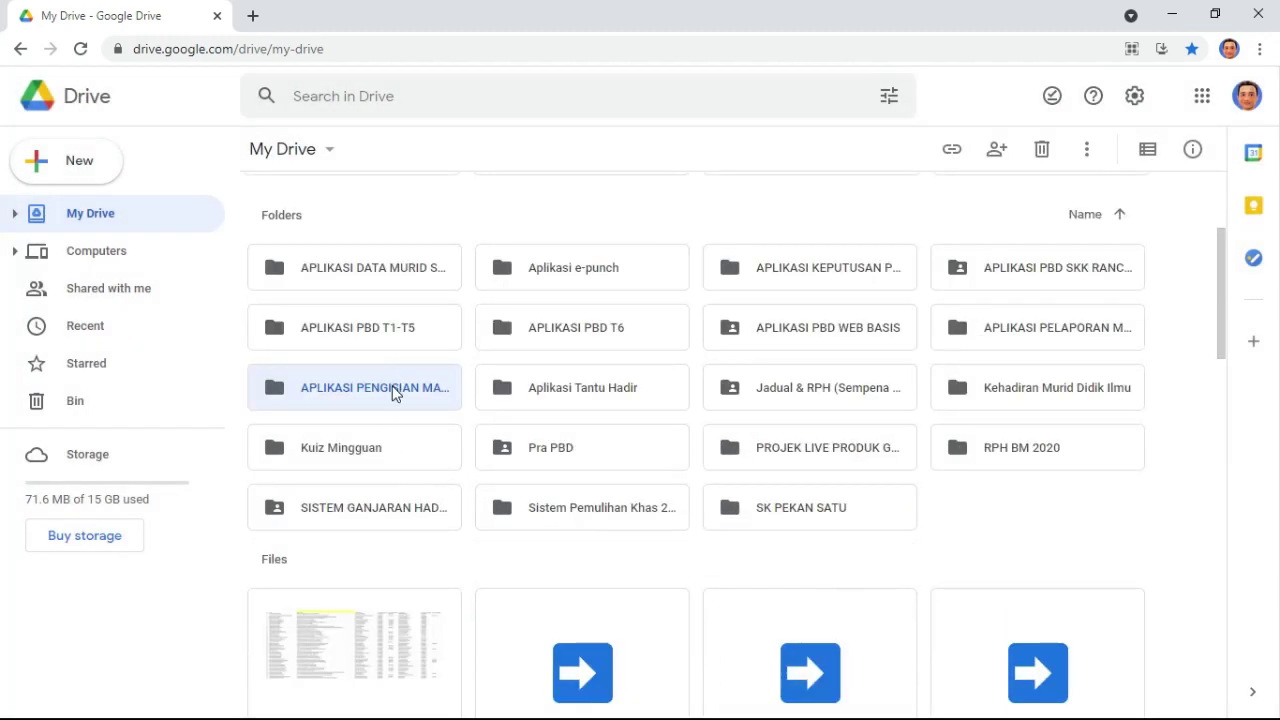
- Open the new folder and create a Google Sheets spreadsheet inside it
double_click(393, 393)
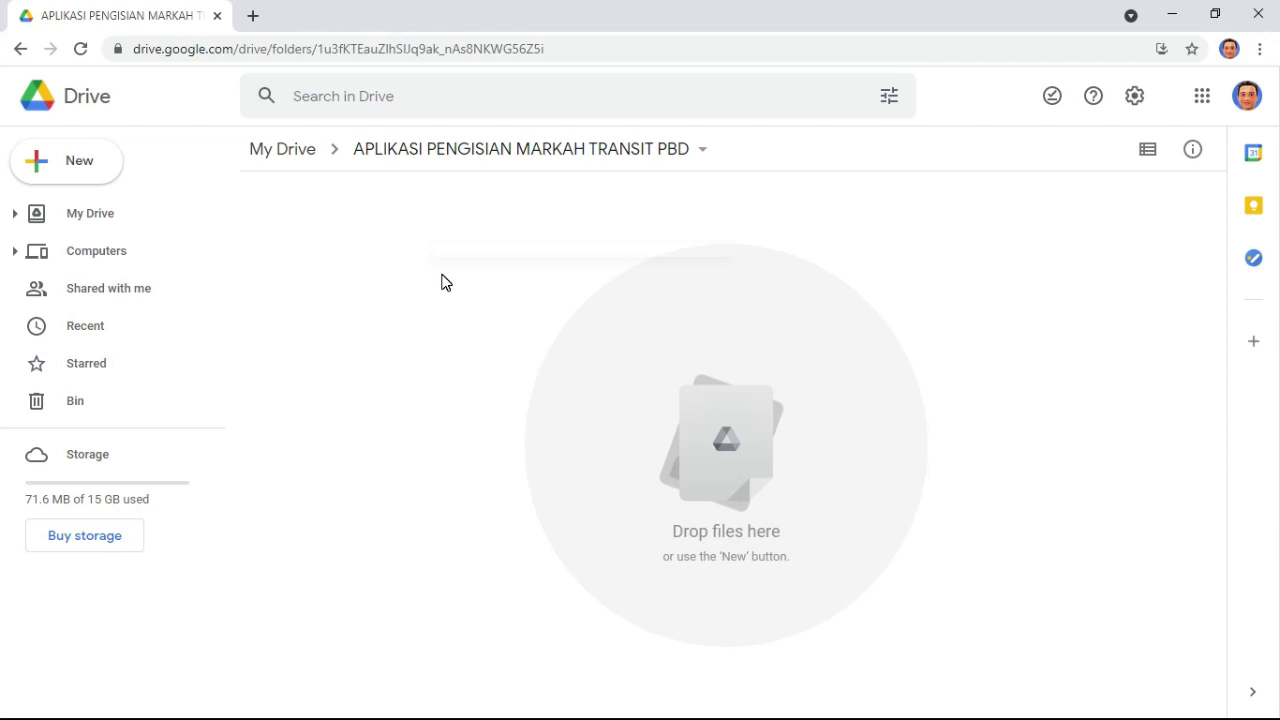
right_click(442, 281)
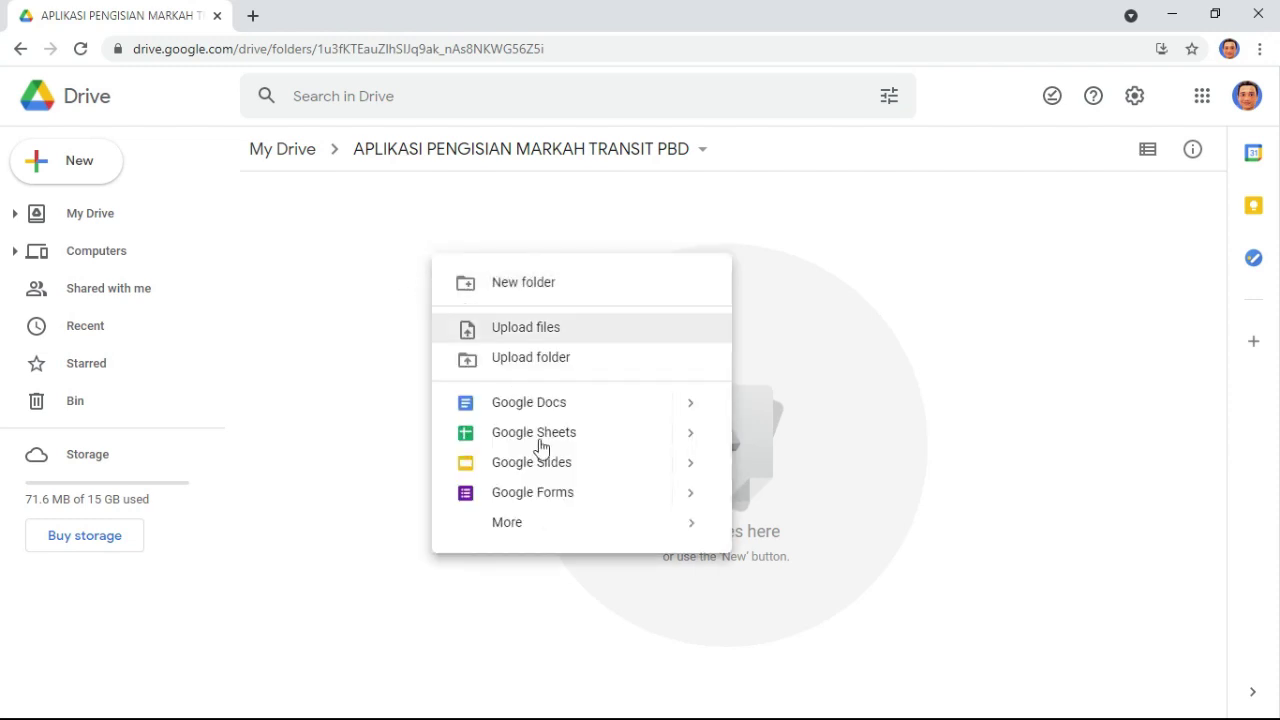
left_click(620, 432)
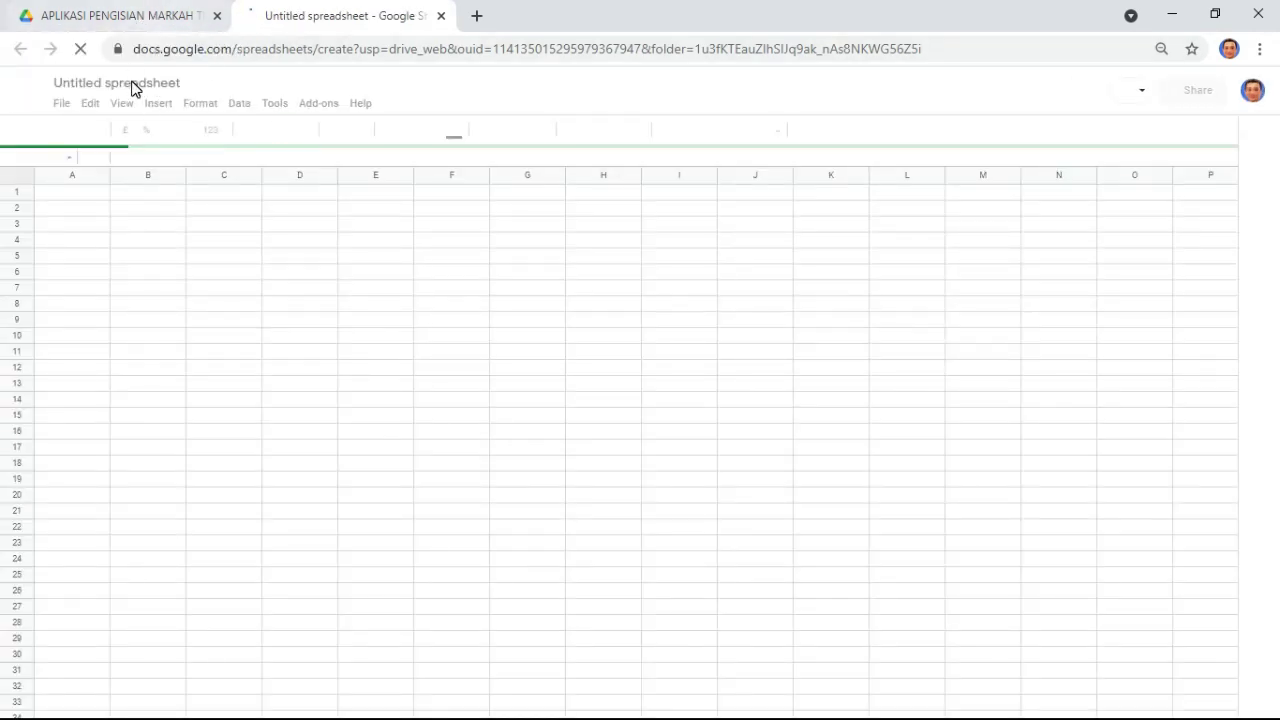
- Retitle the untitled spreadsheet 'MENGENAL MURID' and select cell A1
left_click(132, 83)
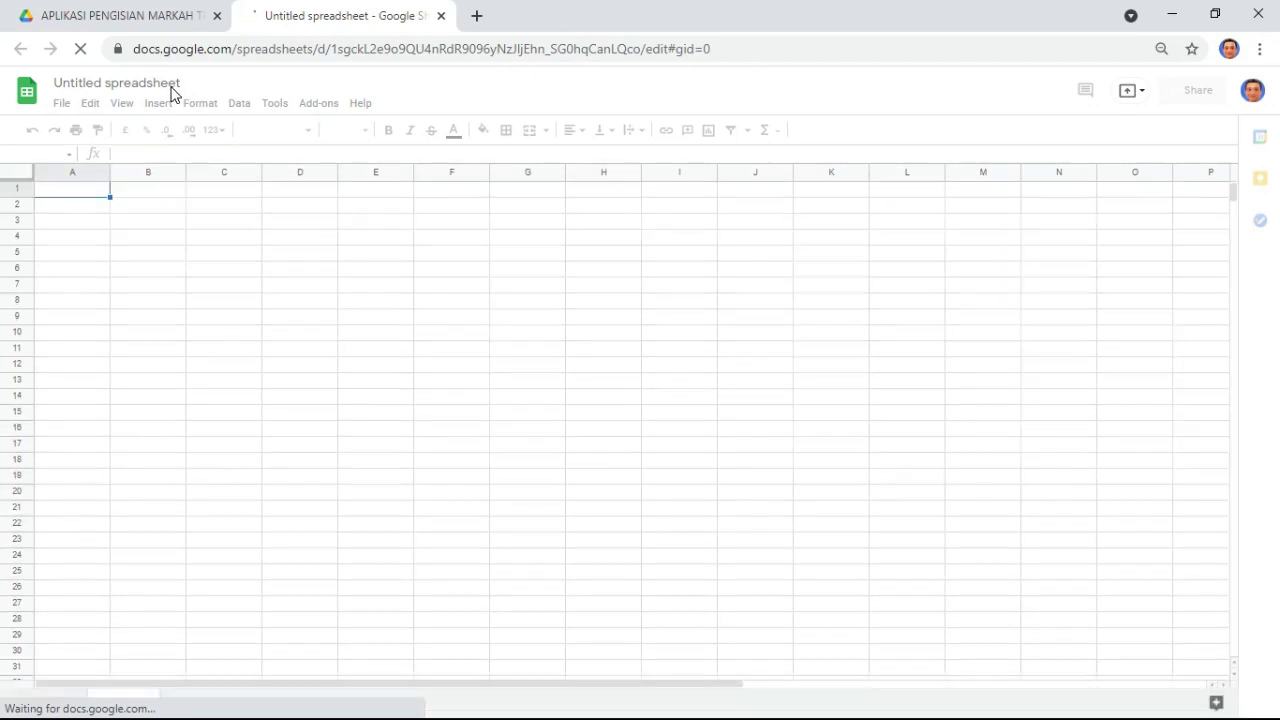
left_click(156, 83)
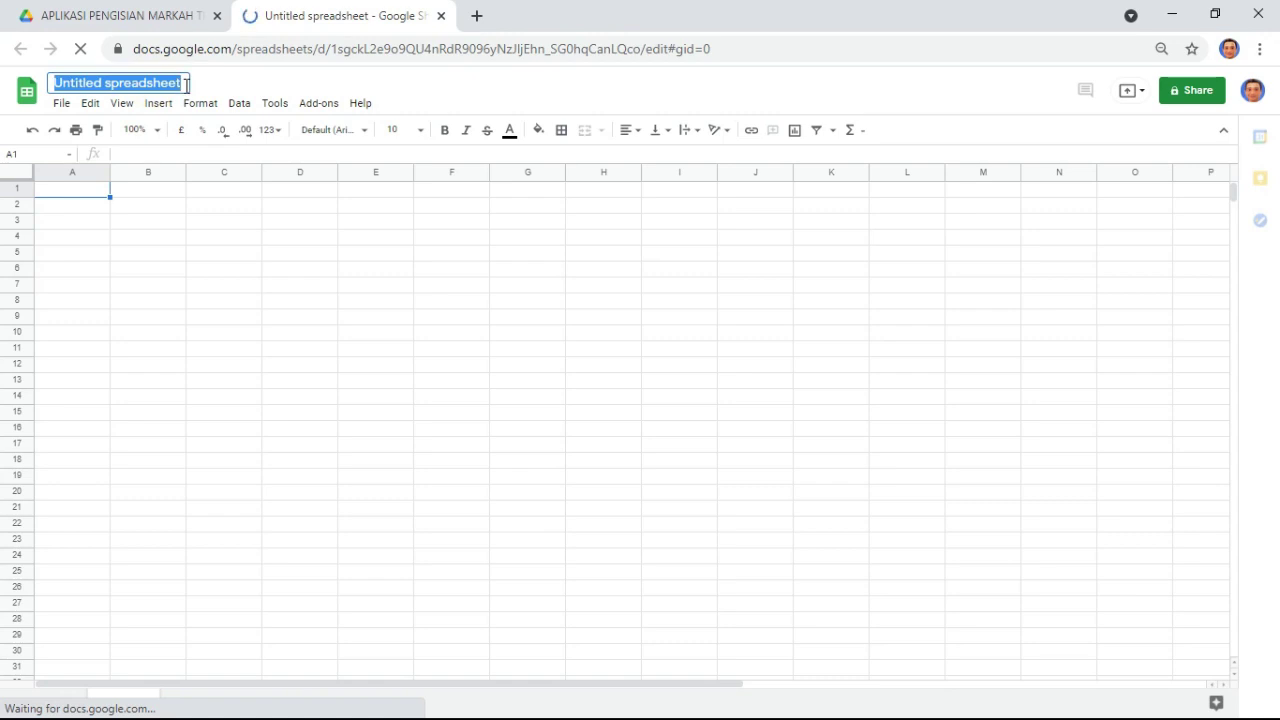
type("MENGENLA")
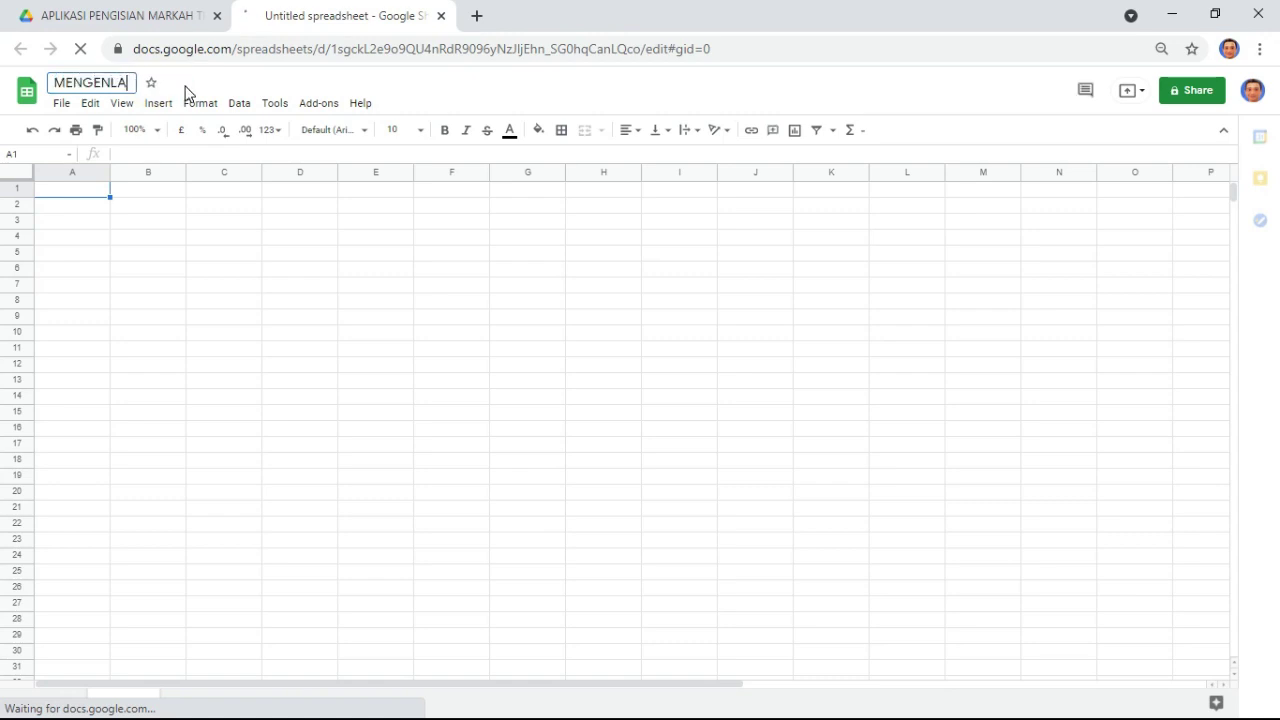
key("BackSpace")
key("BackSpace")
type("AL MU")
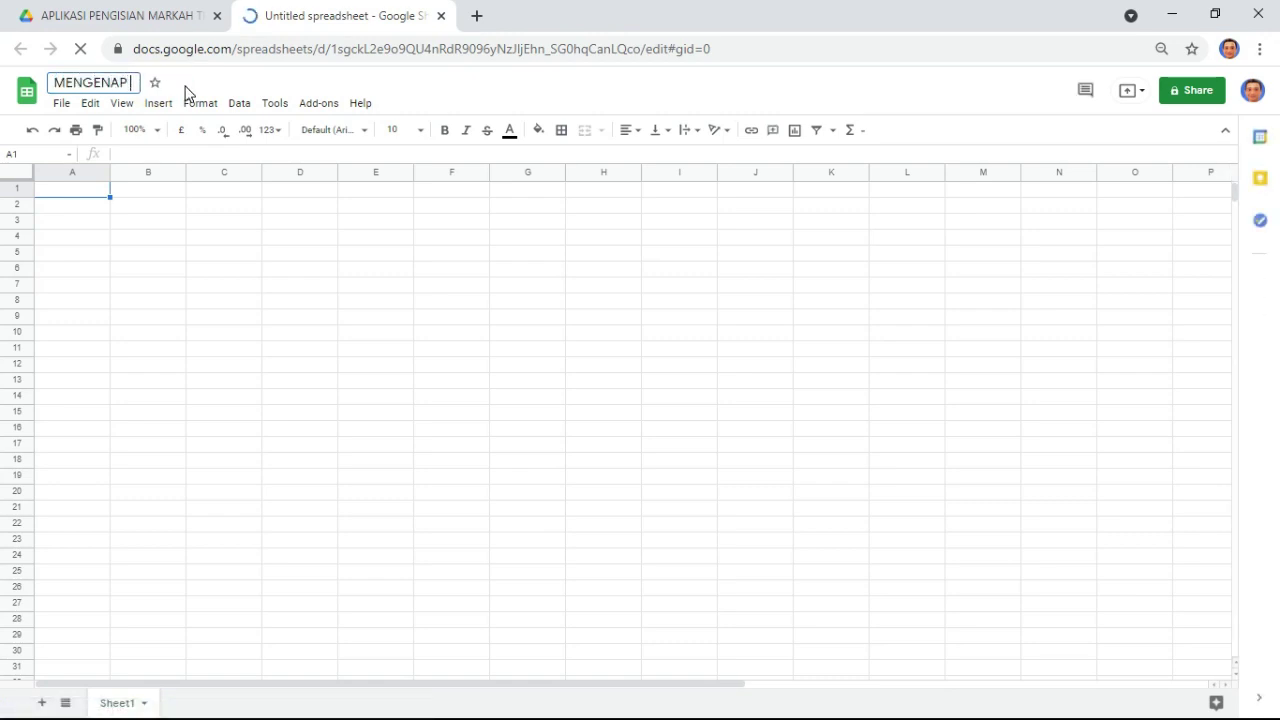
type("ID")
key("BackSpace")
key("BackSpace")
type("RID")
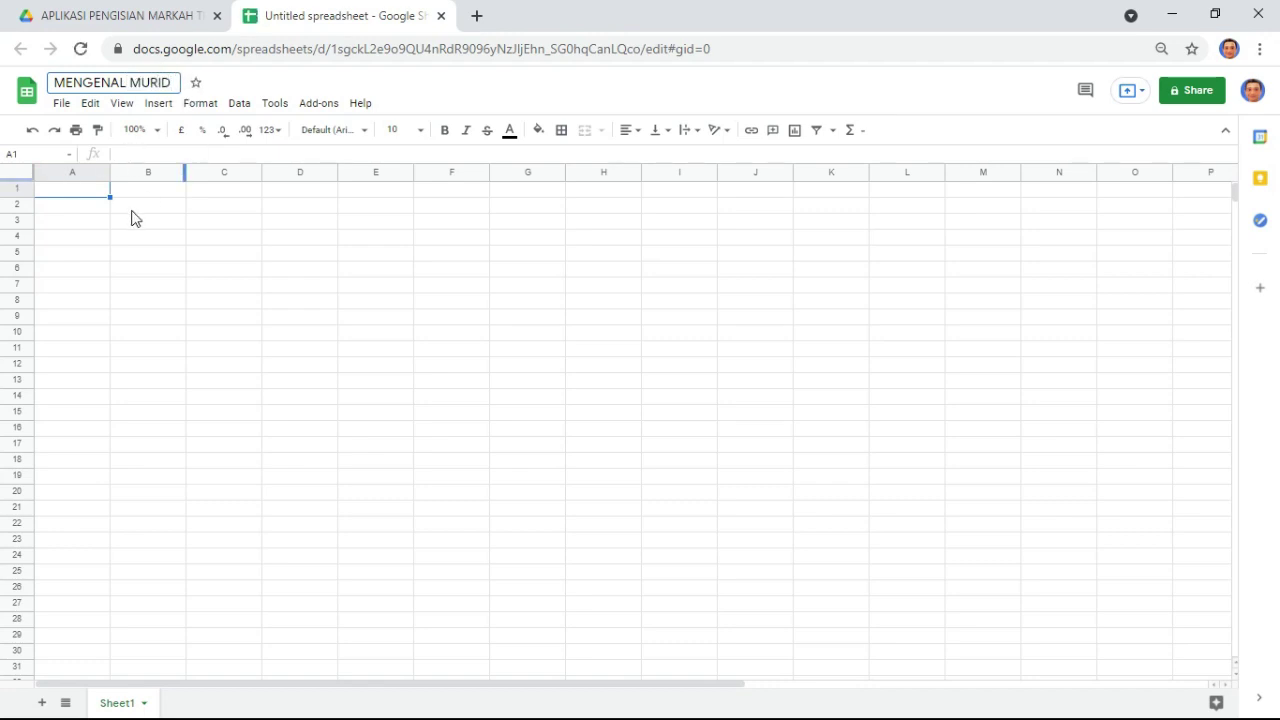
left_click(123, 222)
left_click(96, 194)
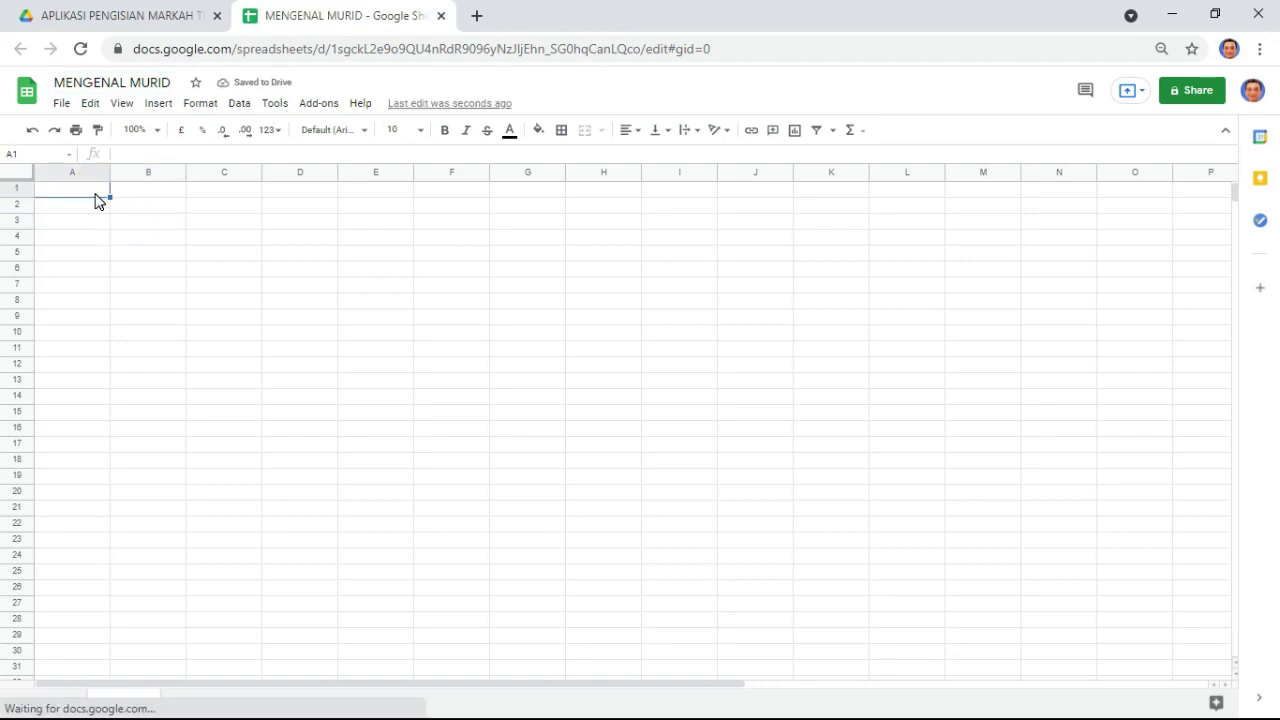
- Enter headings PAUTAN GAMBAR, NAMA and KELAS in A1:C1, widening column A
type("OP")
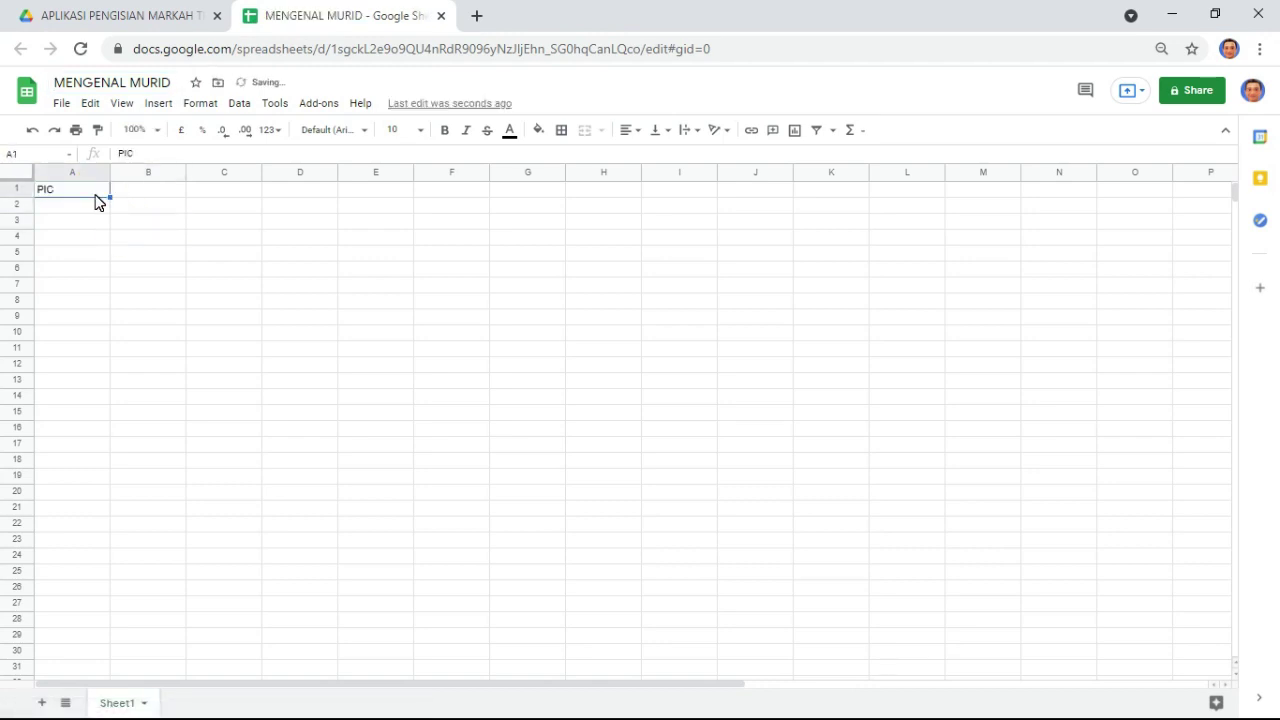
key("BackSpace")
key("BackSpace")
type("PAUT")
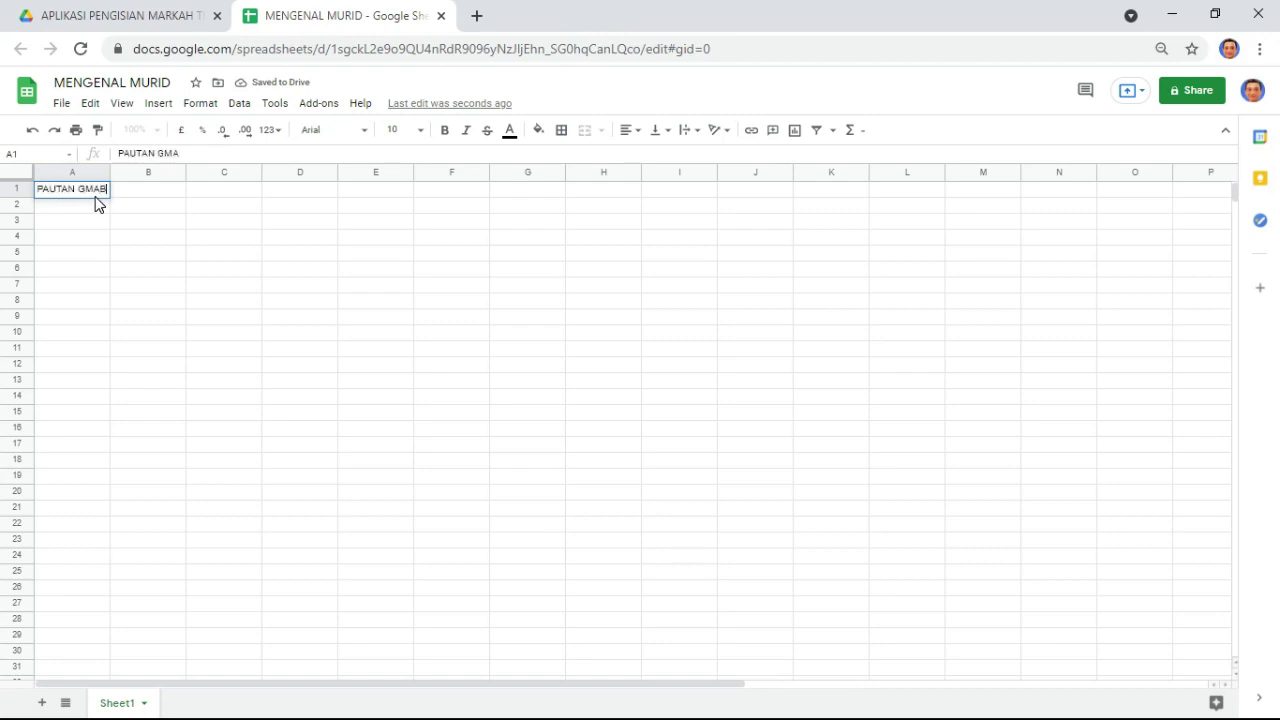
type("AN GAM")
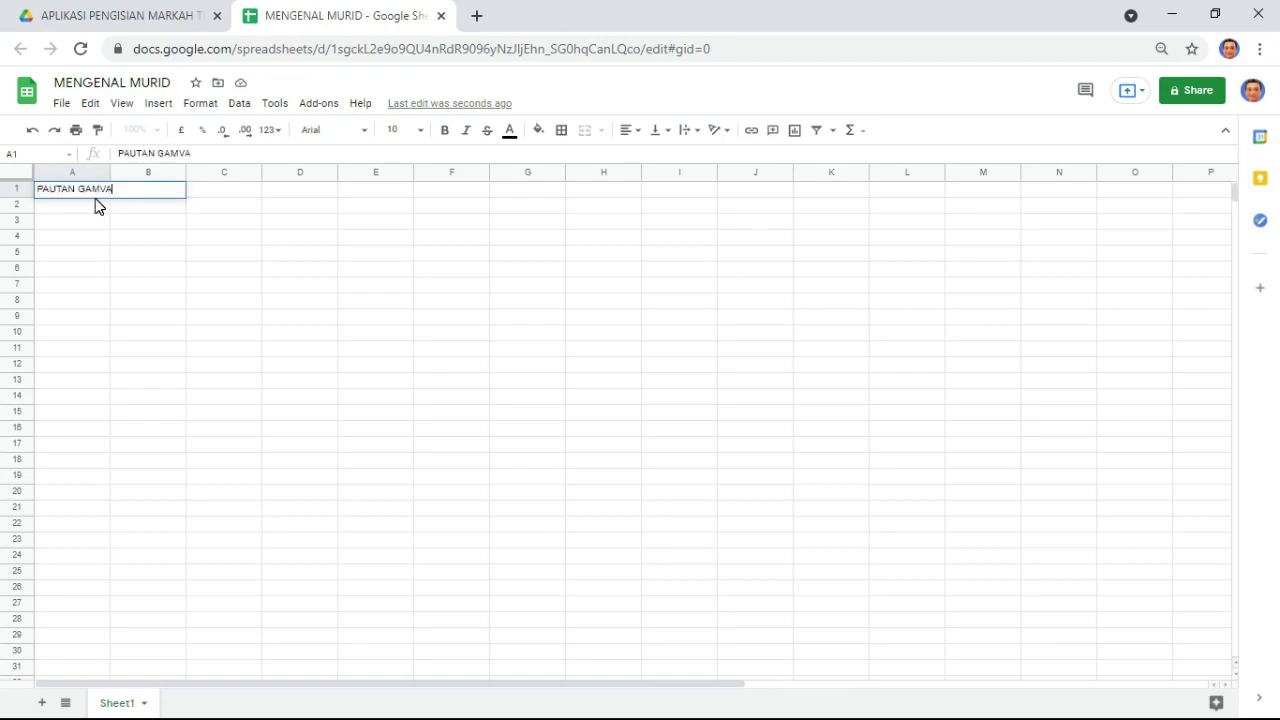
type("BAR")
key("Return")
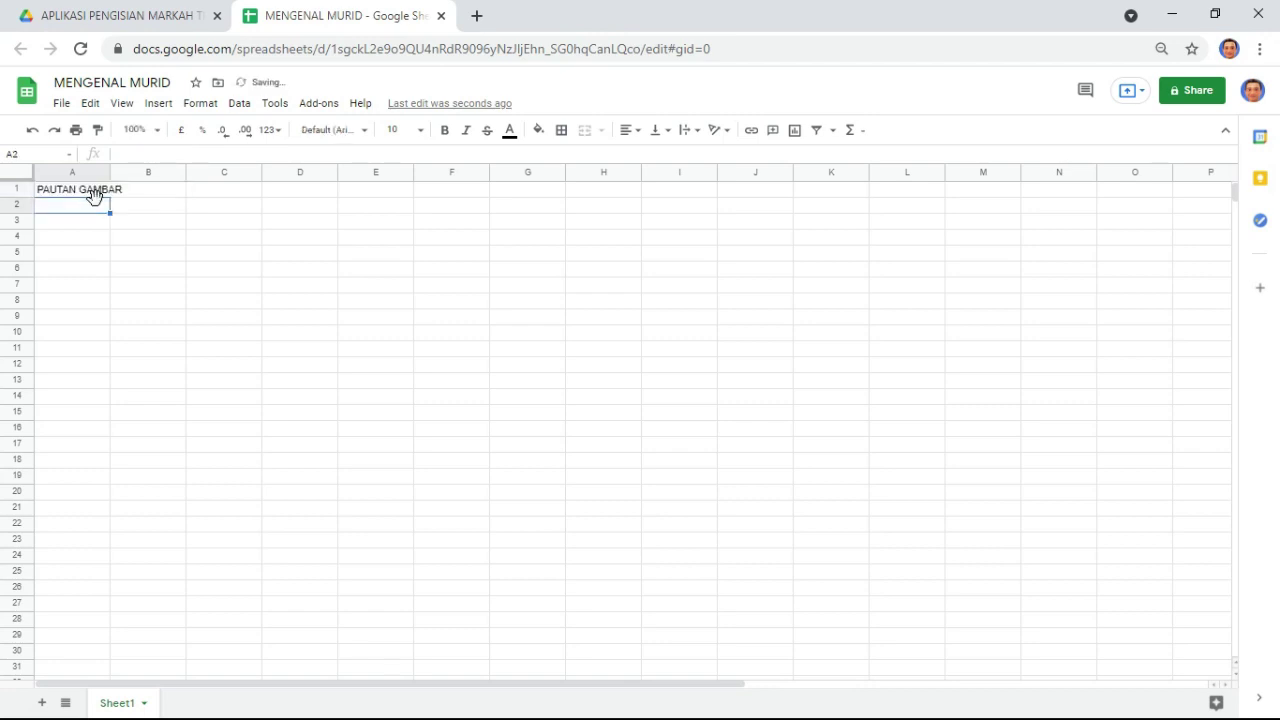
left_click_drag(109, 171, 179, 172)
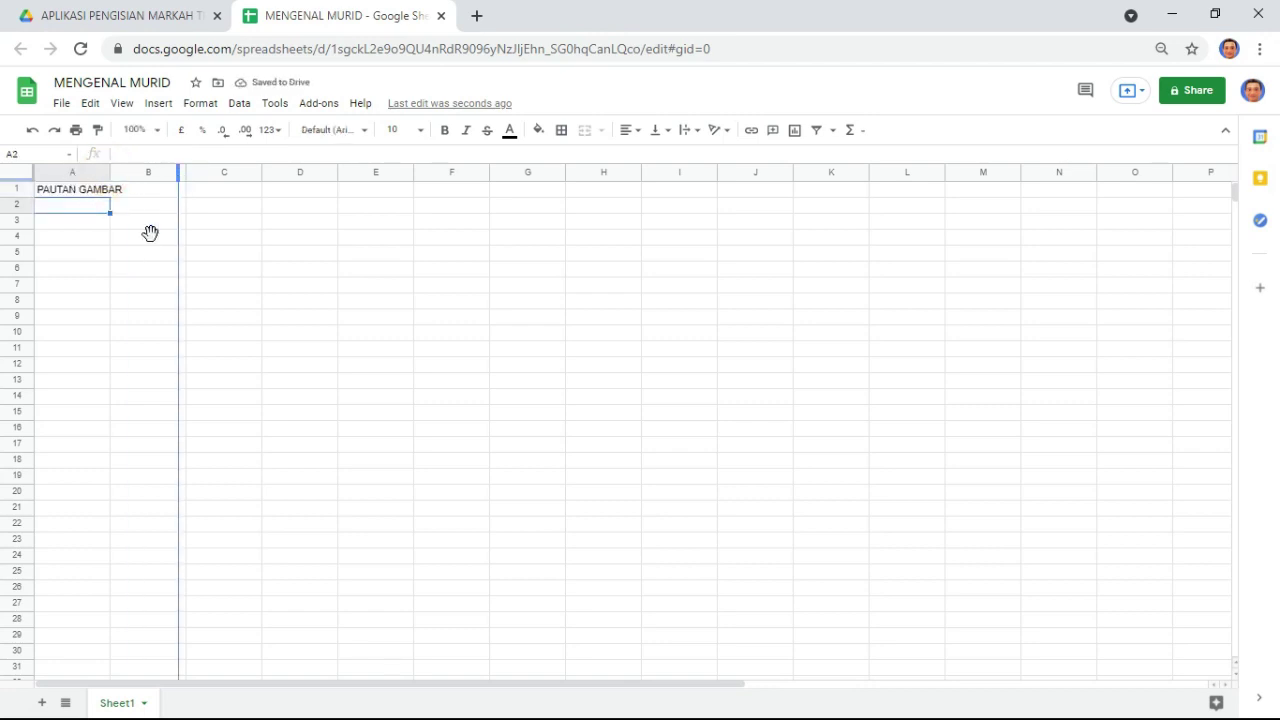
left_click(250, 195)
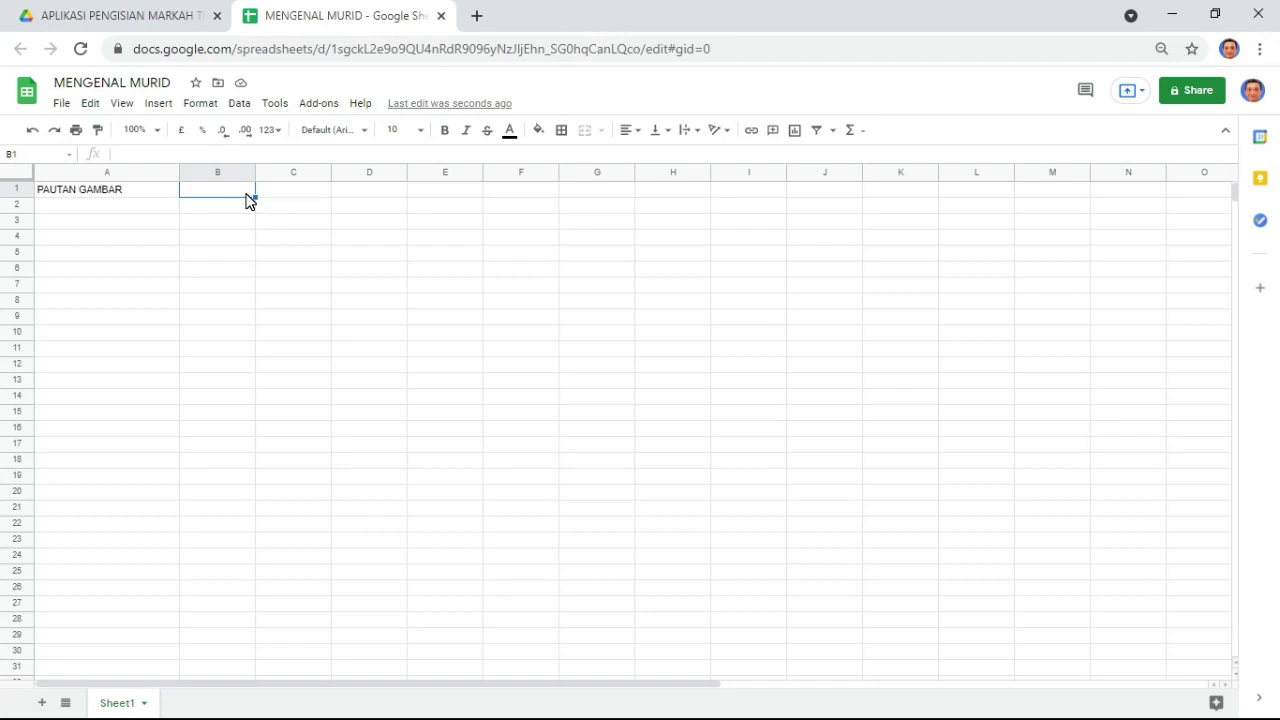
type("NAMA")
key("Return")
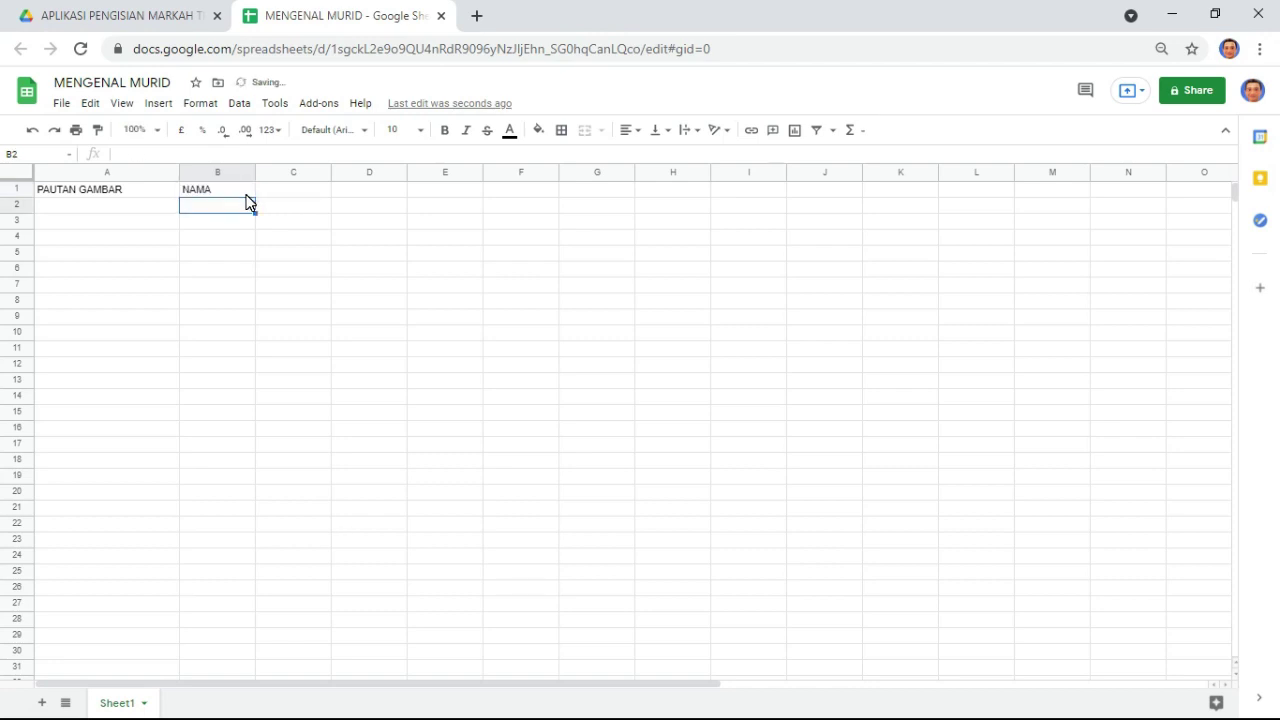
key("Right")
key("Up")
type("KELAS")
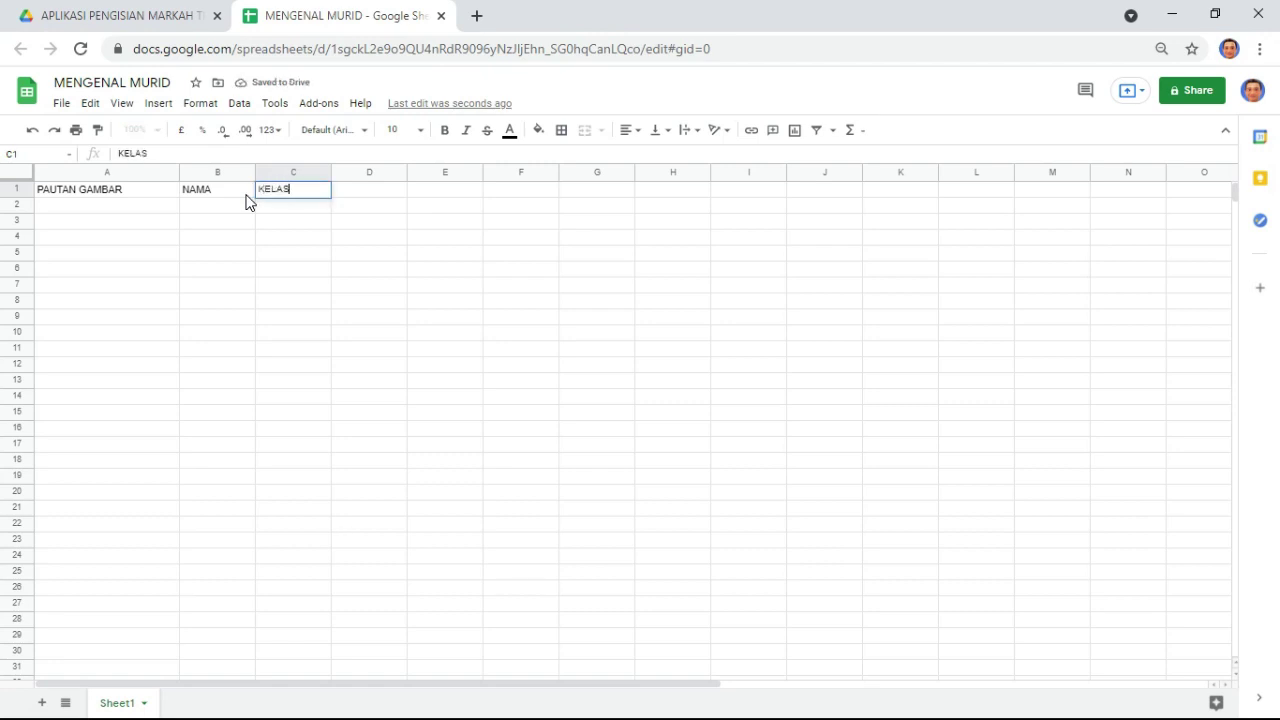
key("Return")
- Type unit numbers 1.1, 1.2 and 1.3 into D1:F1 and select them
key("Up")
key("Right")
type("1.1")
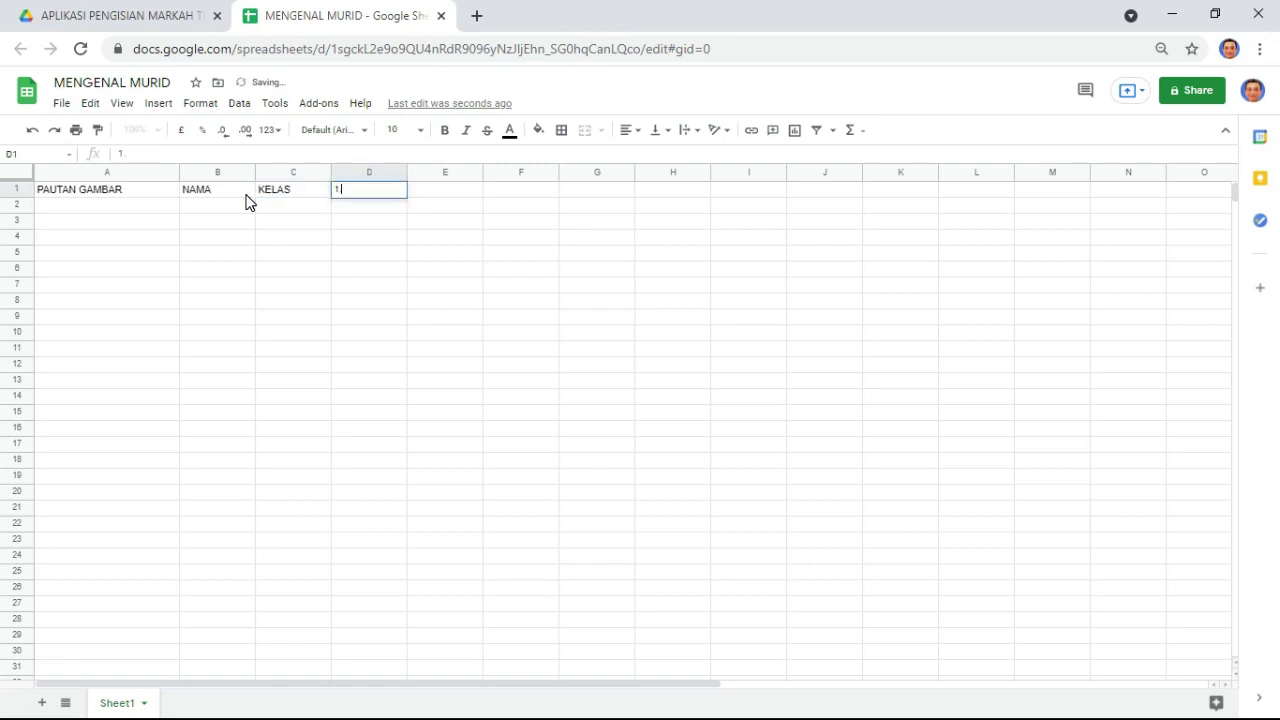
key("Return")
key("Up")
key("Right")
type("1.2")
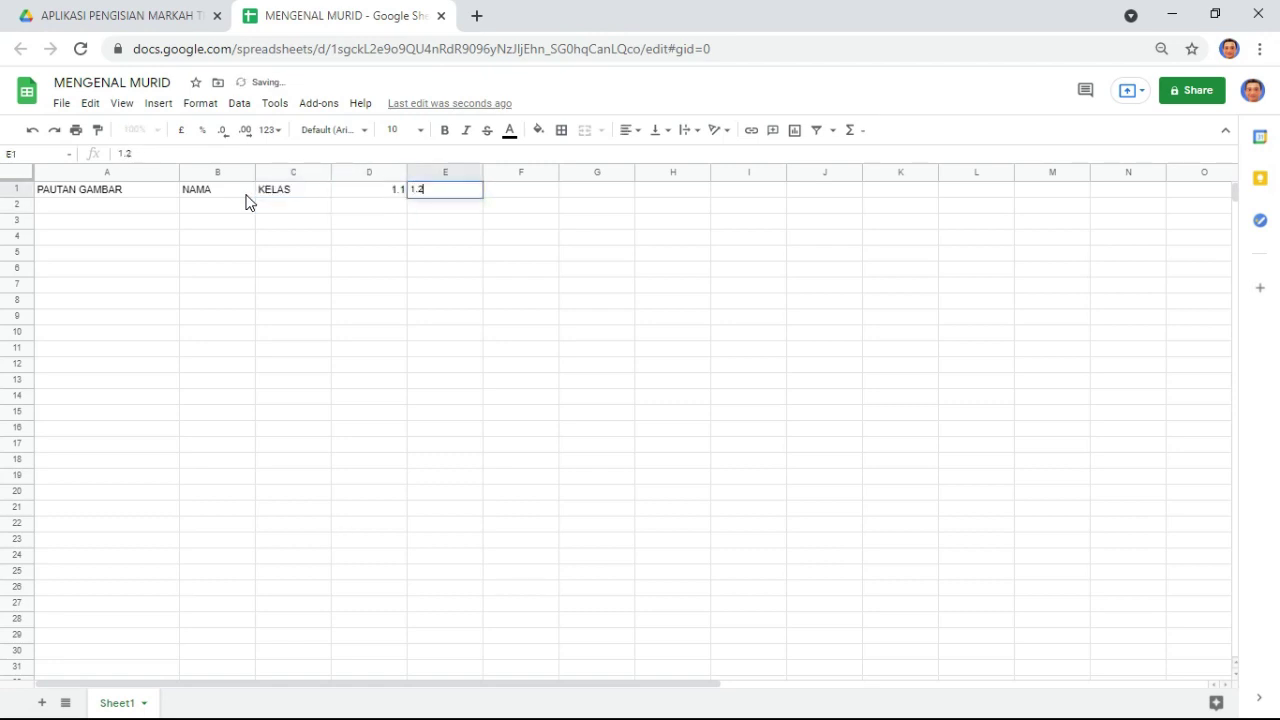
key("Return")
key("Up")
key("Right")
type("1")
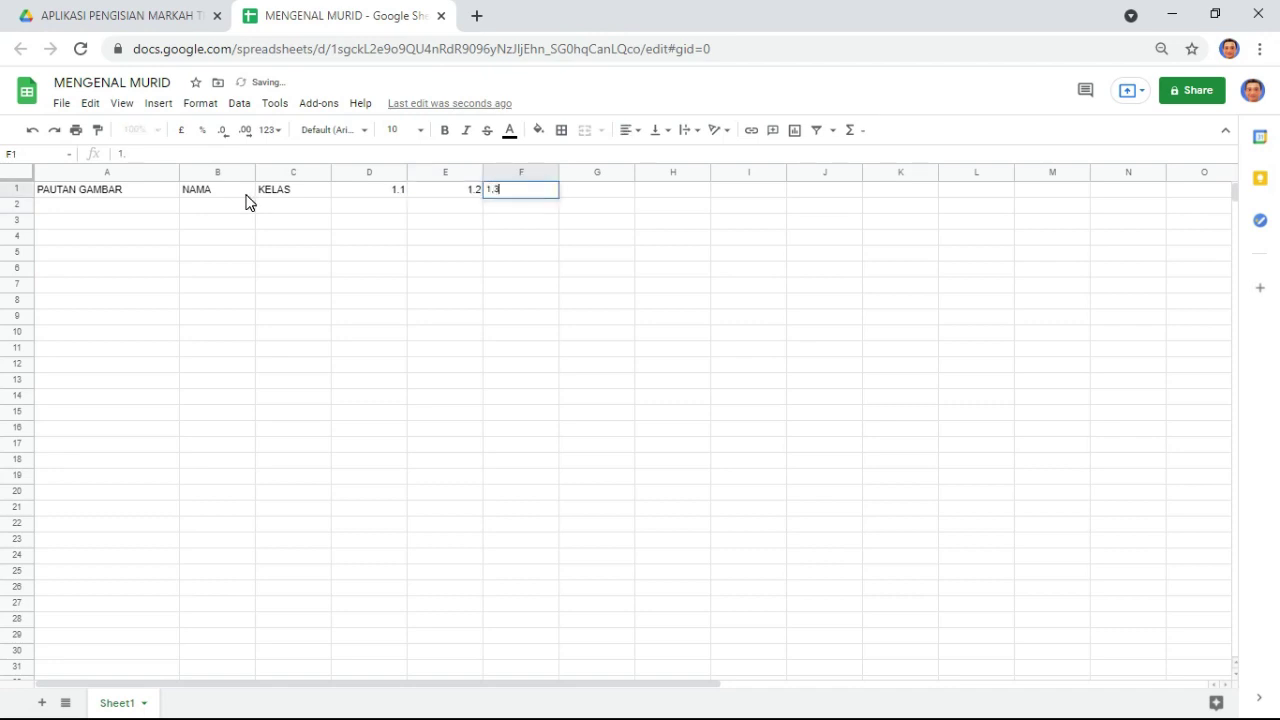
key("Return")
key("Up")
key("Left")
key("Left")
key("shift+Right")
key("shift+Right")
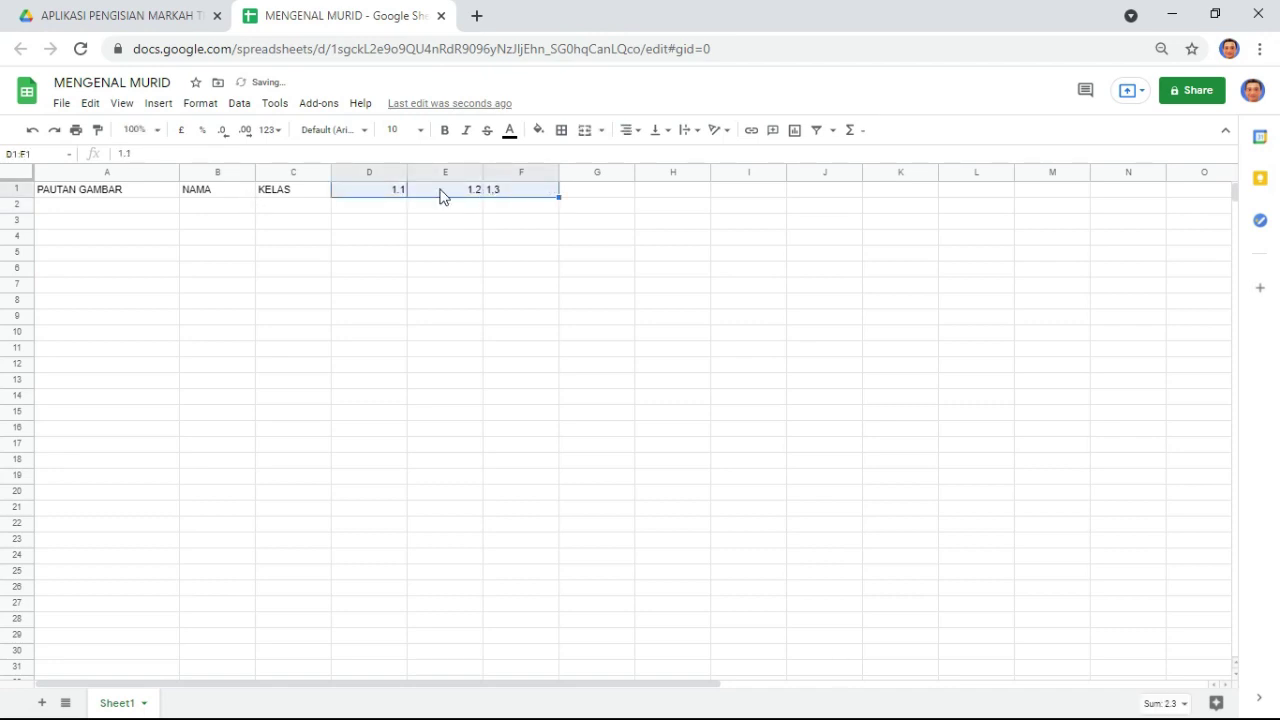
- Extend the series to 1.9 across D1:L1, fixing F1 and removing the extra M1 value
left_click_drag(557, 197, 893, 197)
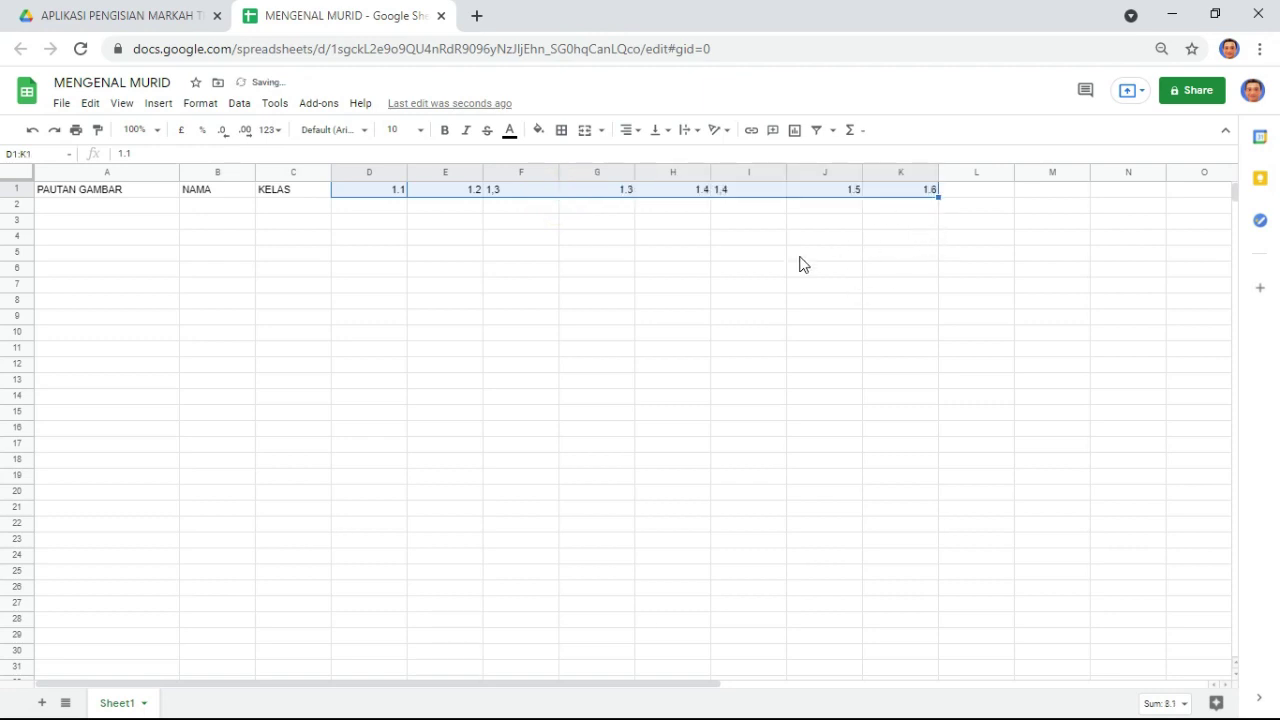
left_click(563, 222)
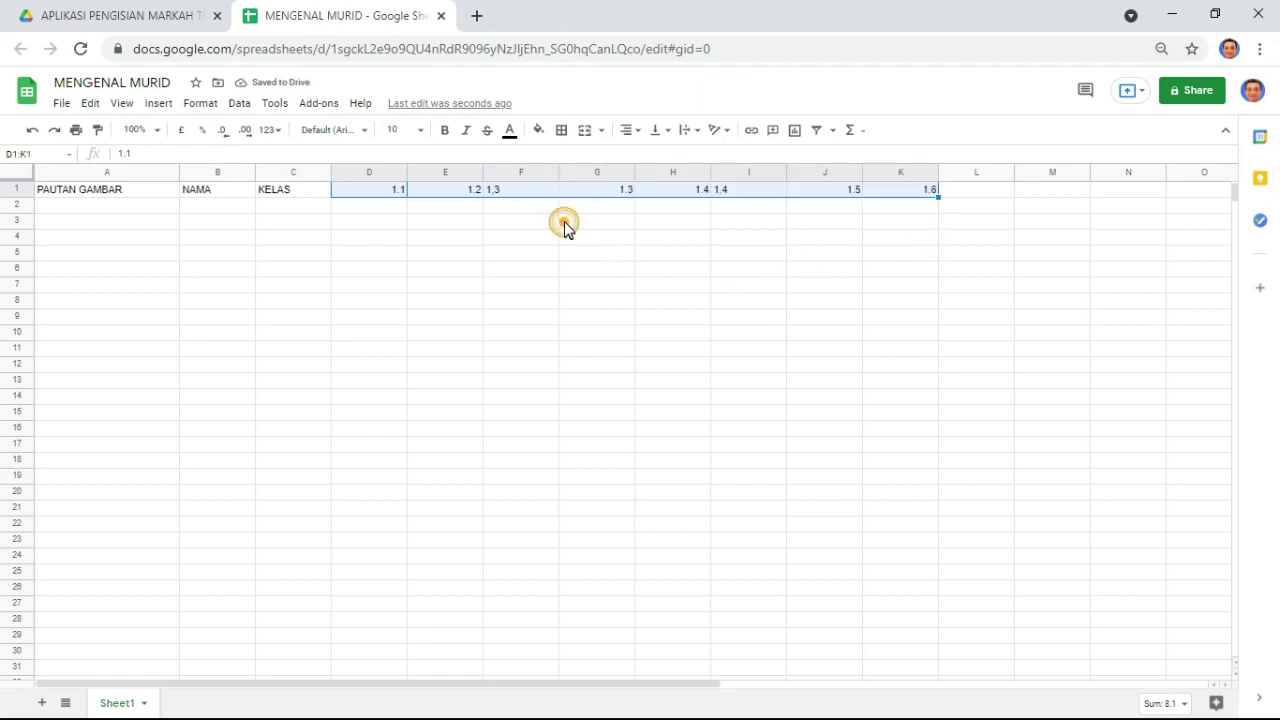
left_click(509, 195)
left_click(494, 191)
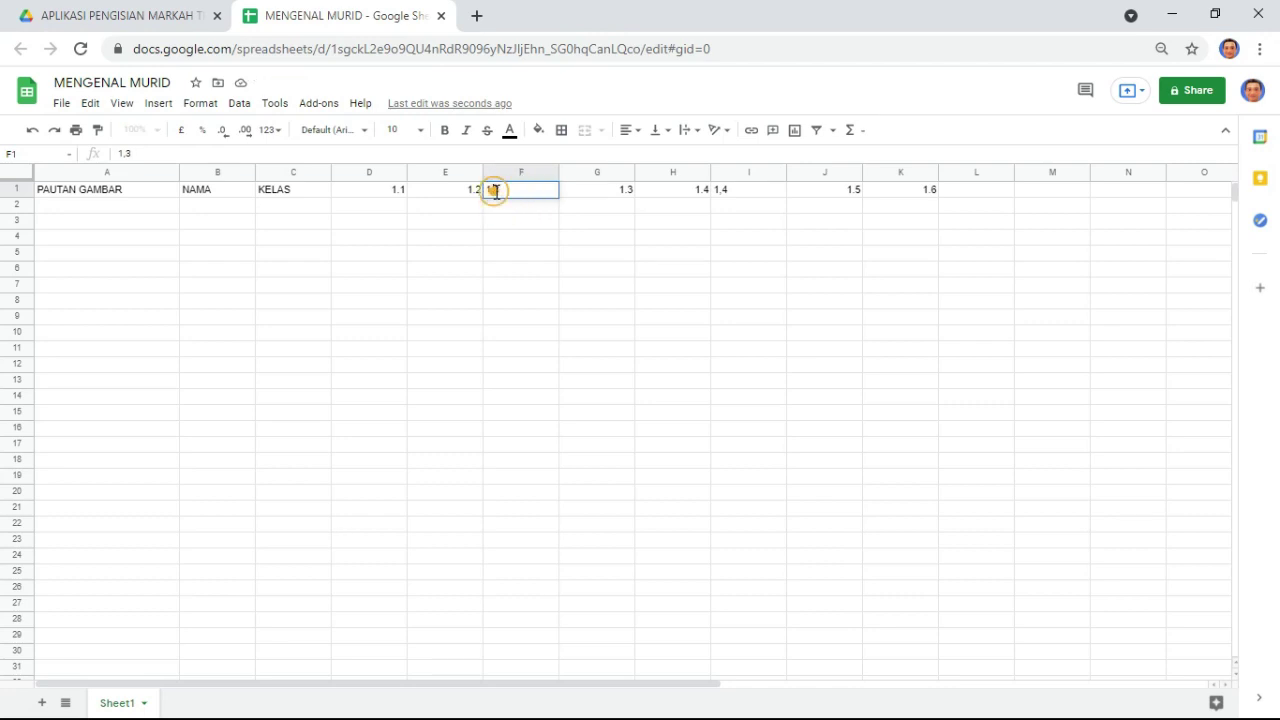
key("Return")
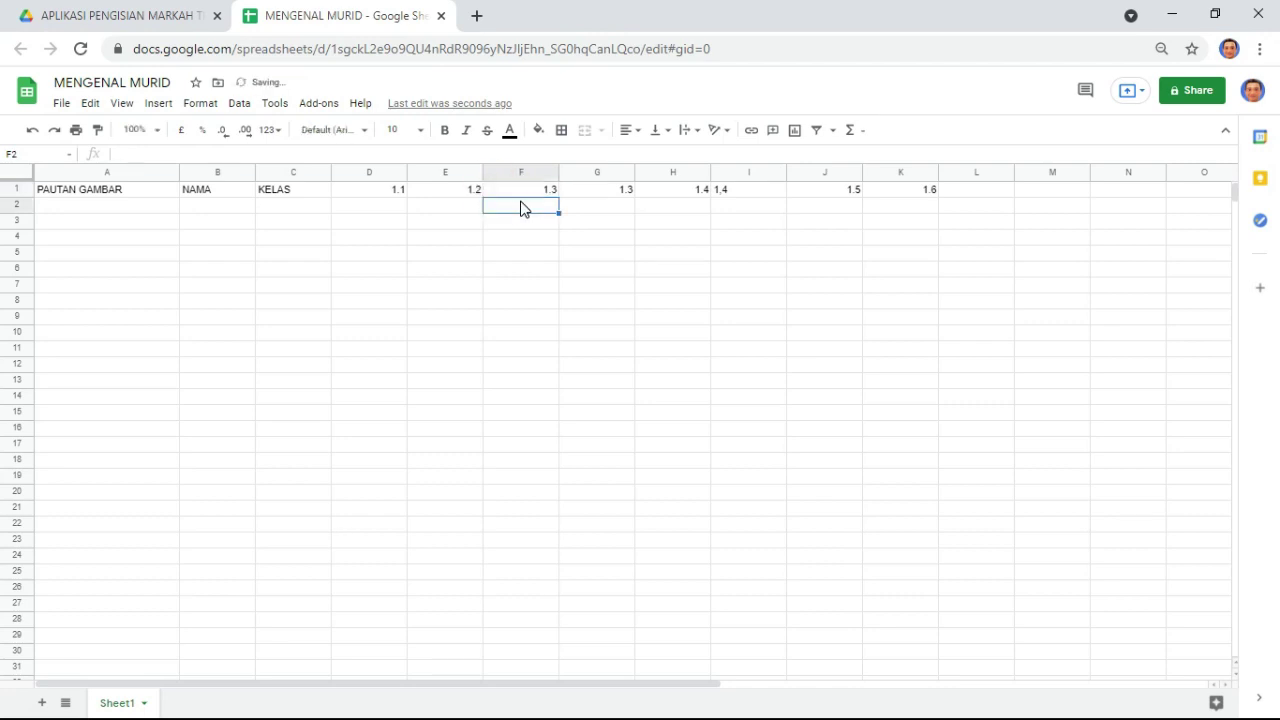
key("Up")
key("Left")
key("Left")
key("shift+Right")
key("shift+Right")
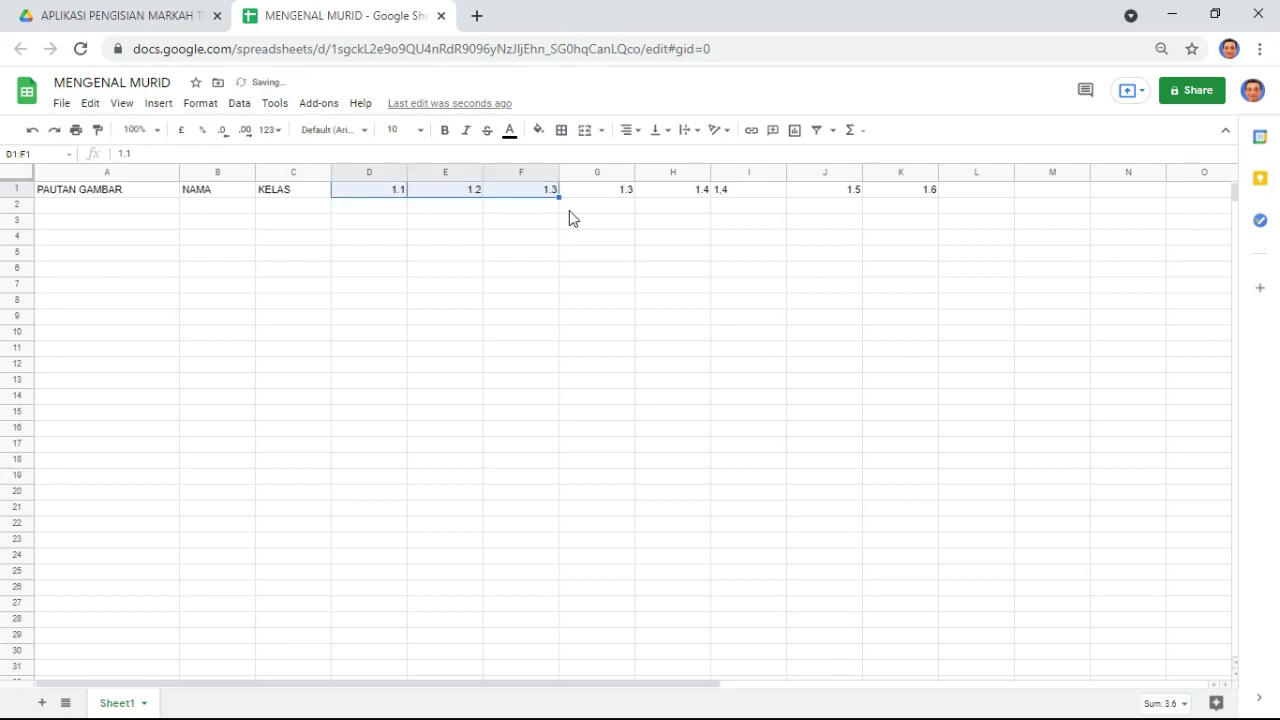
left_click_drag(558, 196, 1069, 186)
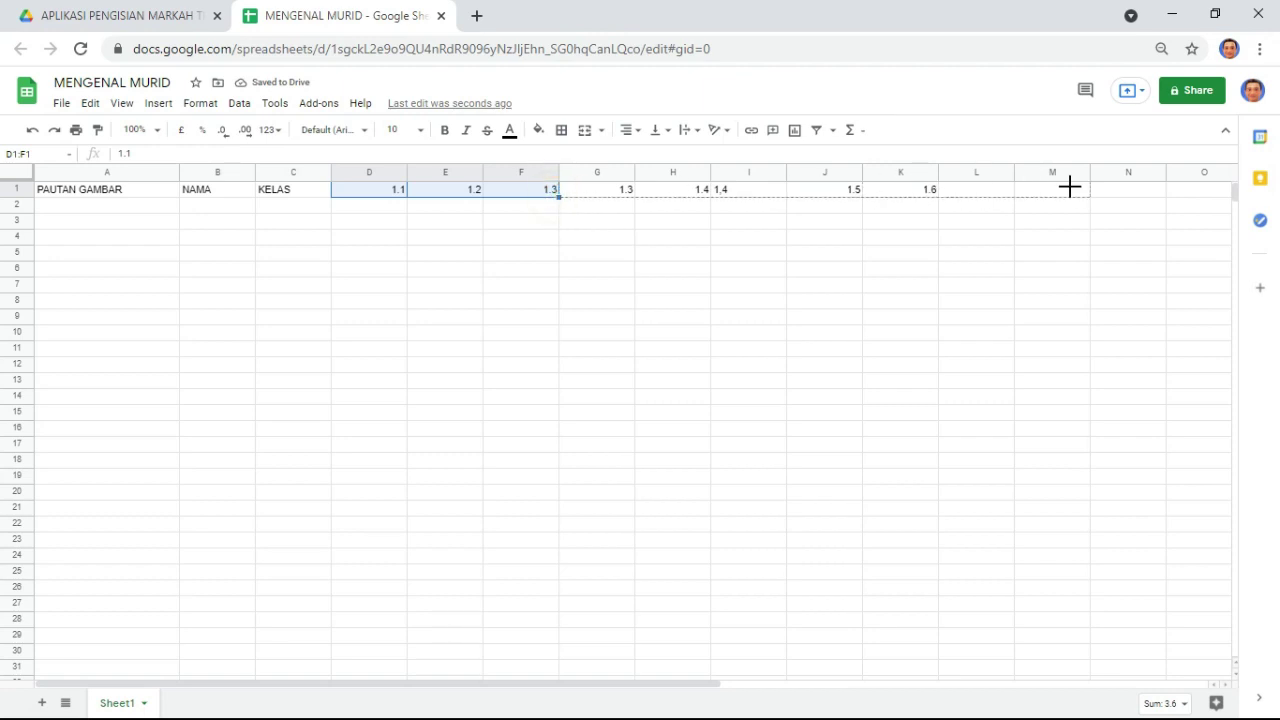
left_click_drag(1048, 232, 1048, 233)
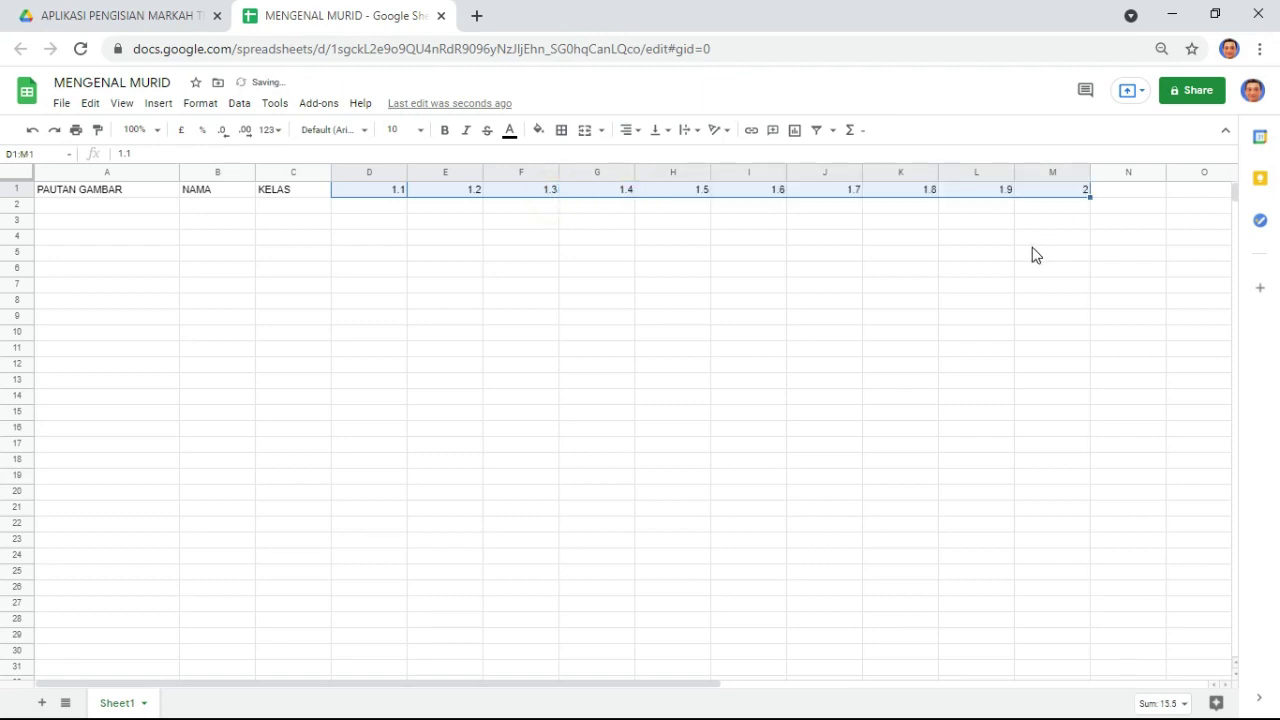
left_click(1060, 189)
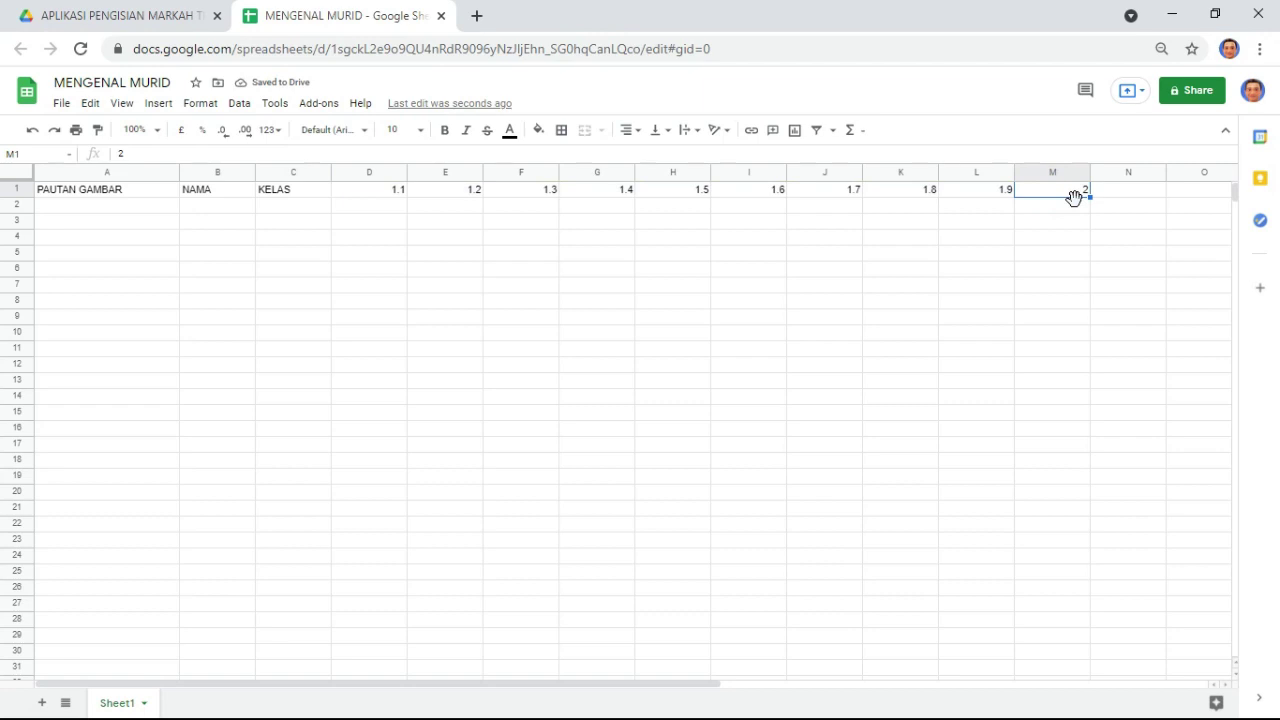
key("Delete")
left_click(450, 288)
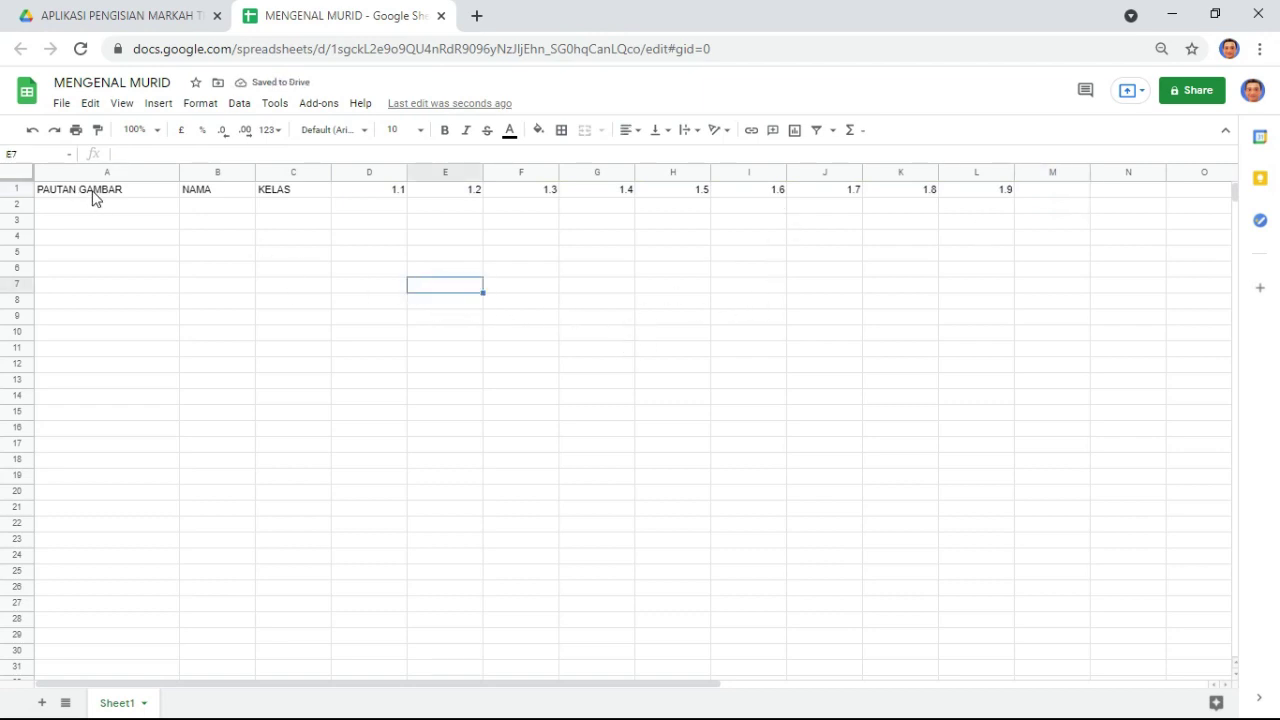
left_click_drag(92, 197, 1009, 195)
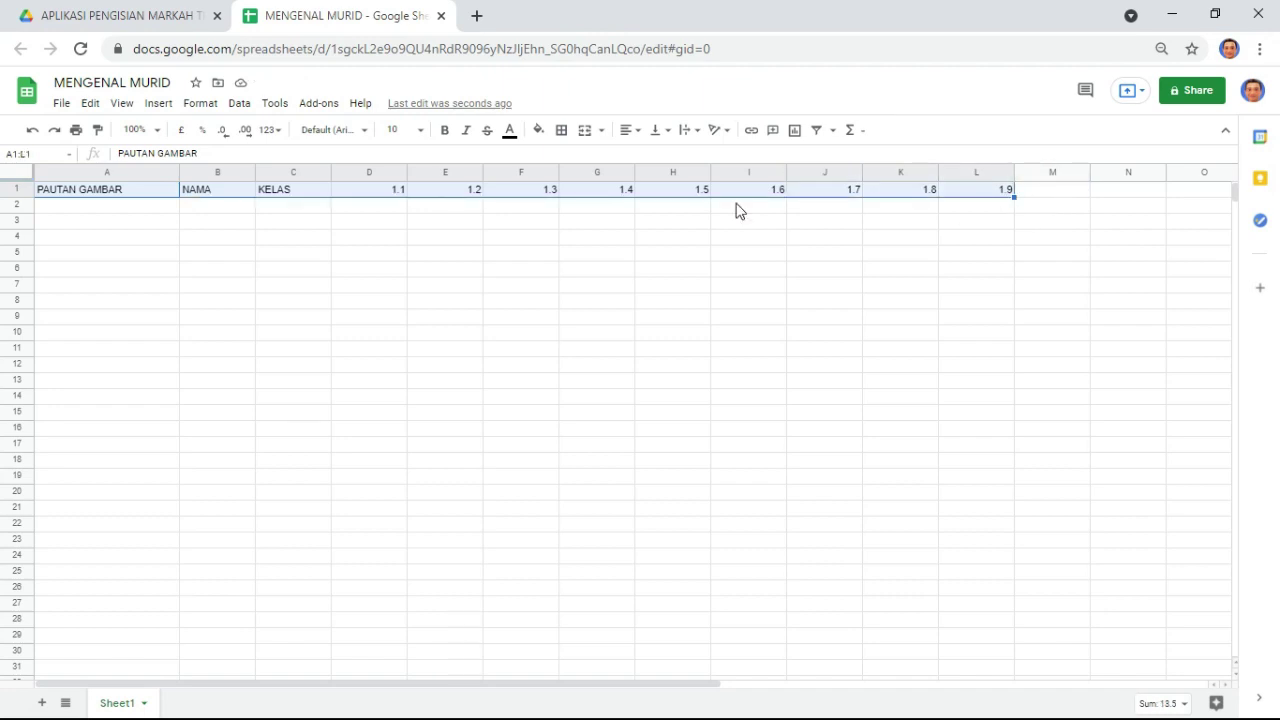
- Give header row A1:L1 a blue fill with white, centred text
left_click(538, 130)
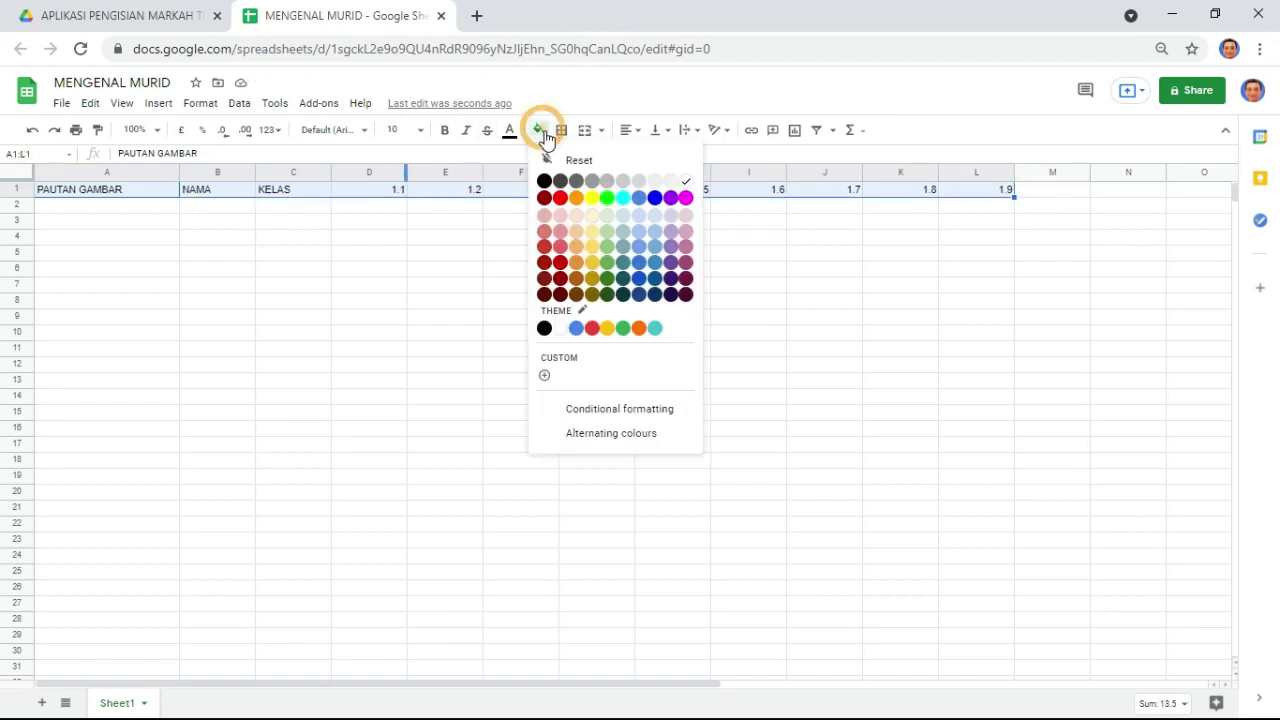
left_click(654, 197)
left_click(509, 130)
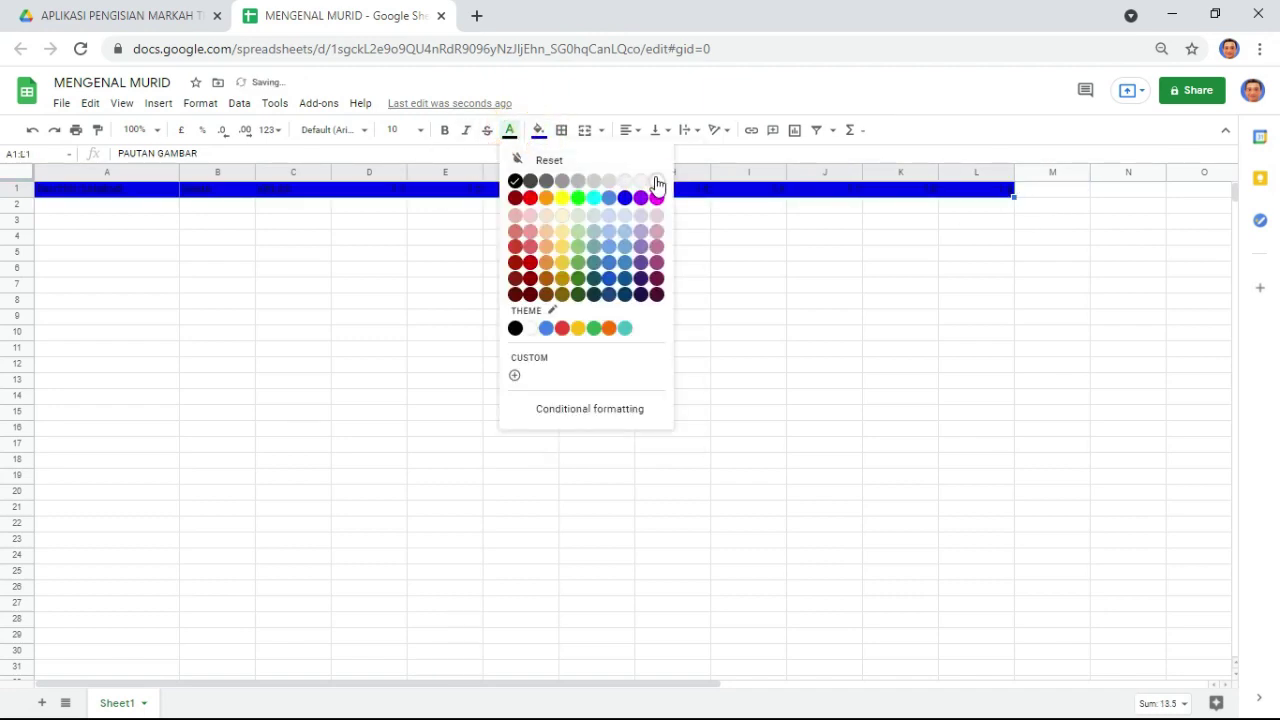
left_click(657, 181)
left_click(627, 130)
left_click(645, 155)
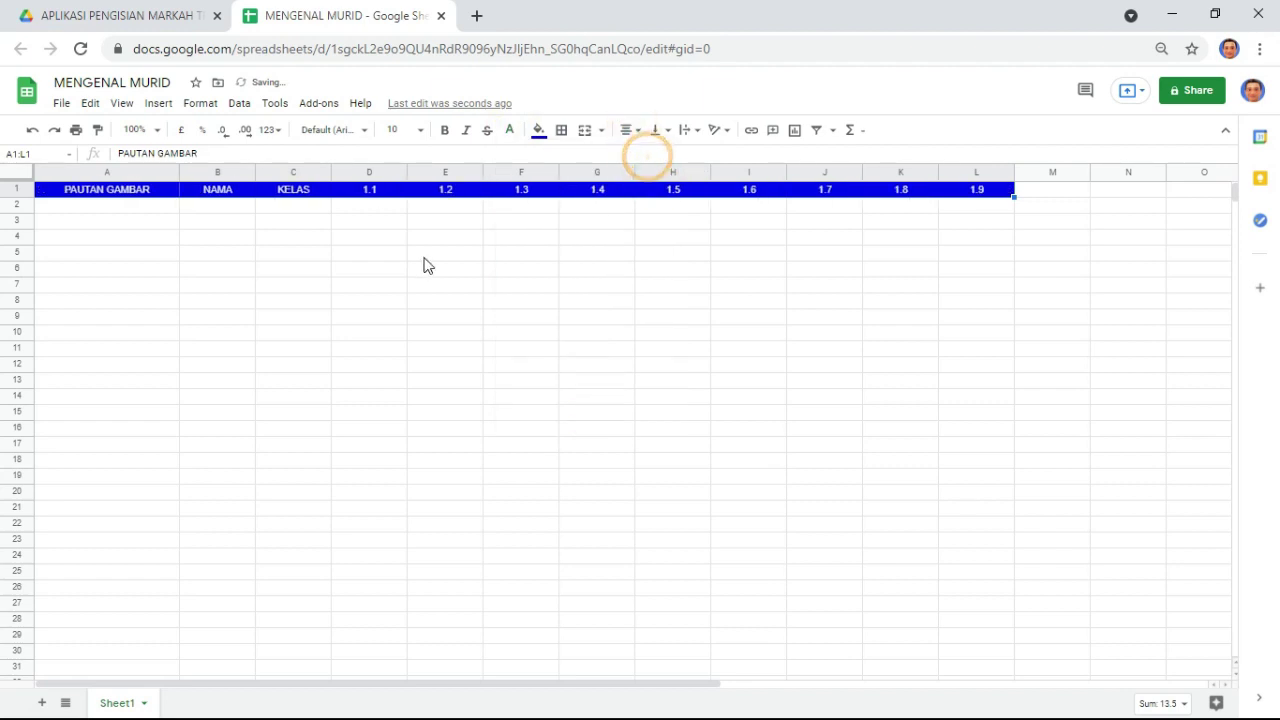
left_click(420, 256)
- Widen columns B and C to fit the NAMA and KELAS headings
left_click_drag(407, 172, 405, 200)
left_click(446, 254)
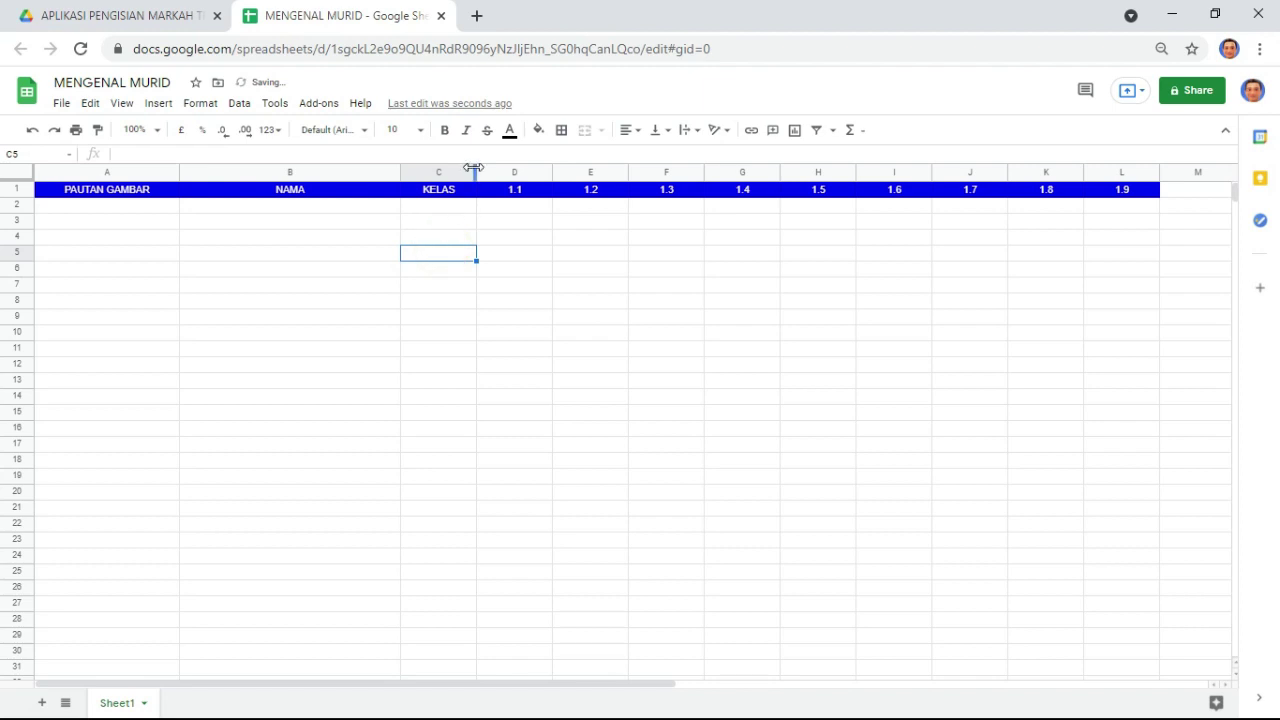
left_click_drag(473, 168, 538, 299)
- Create a folder named GAMBAR inside the app's Drive folder
left_click(120, 15)
left_click(595, 343)
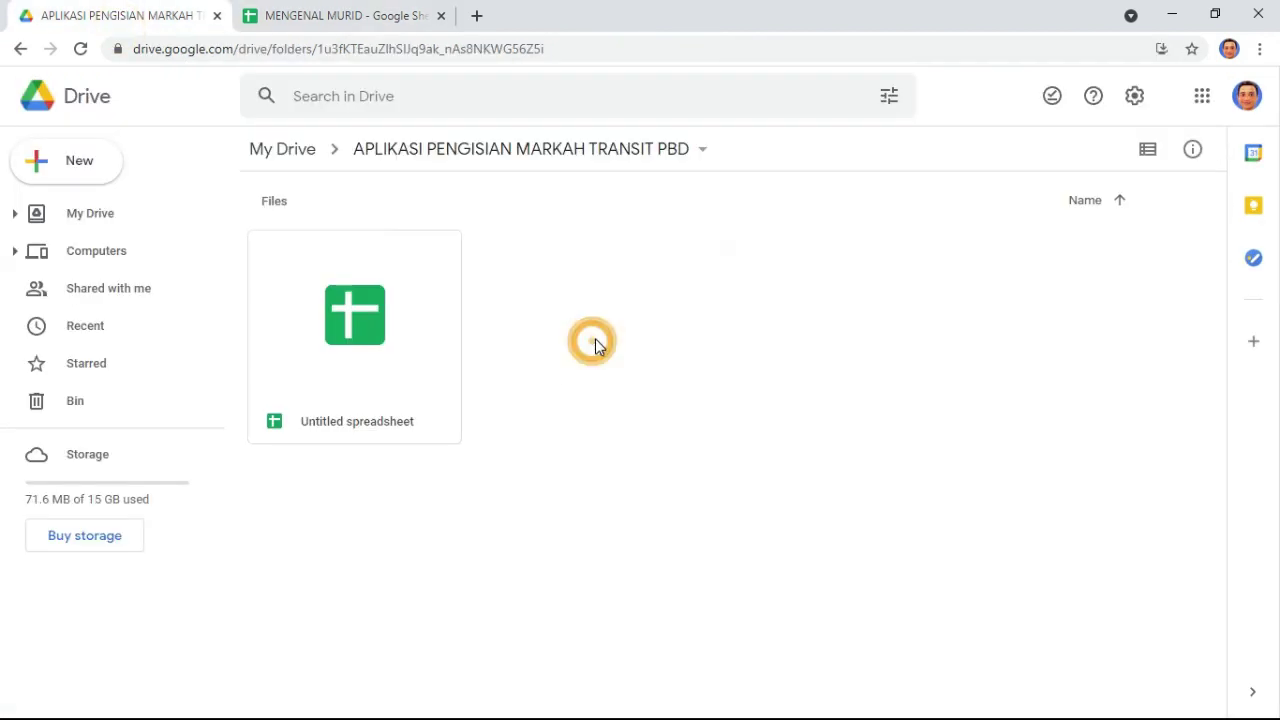
left_click(651, 366)
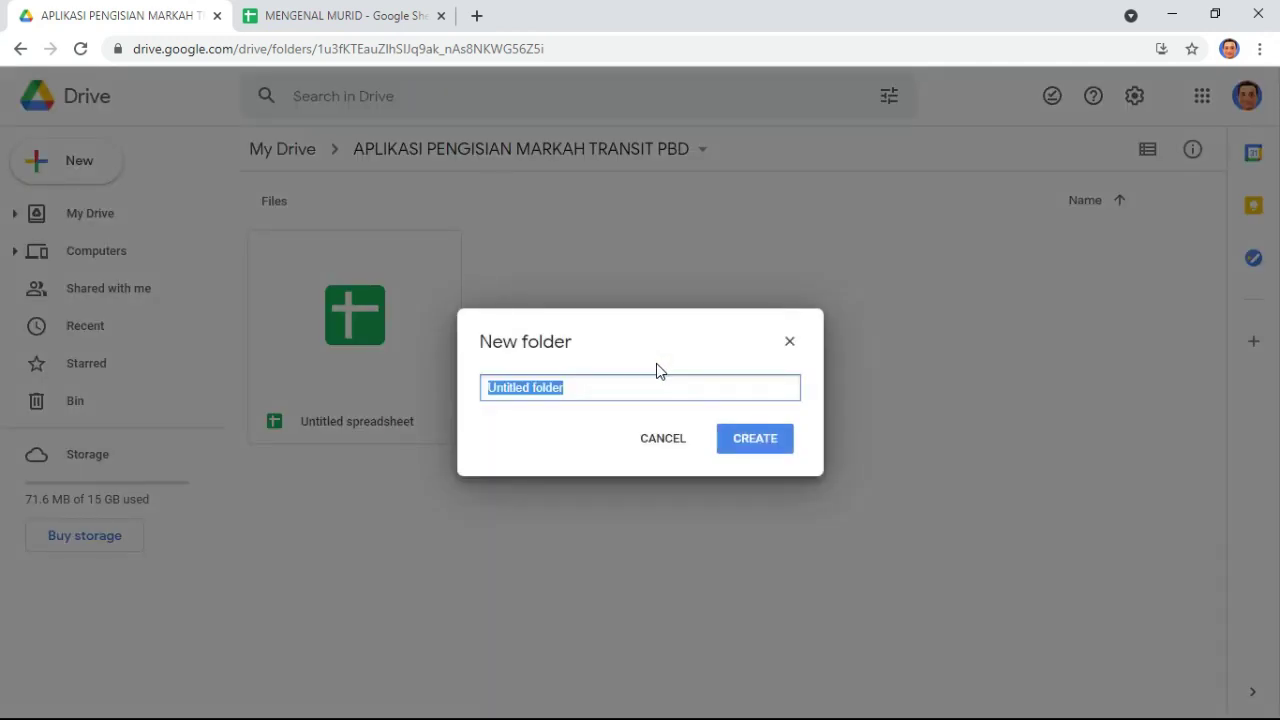
key("BackSpace")
type("GAM")
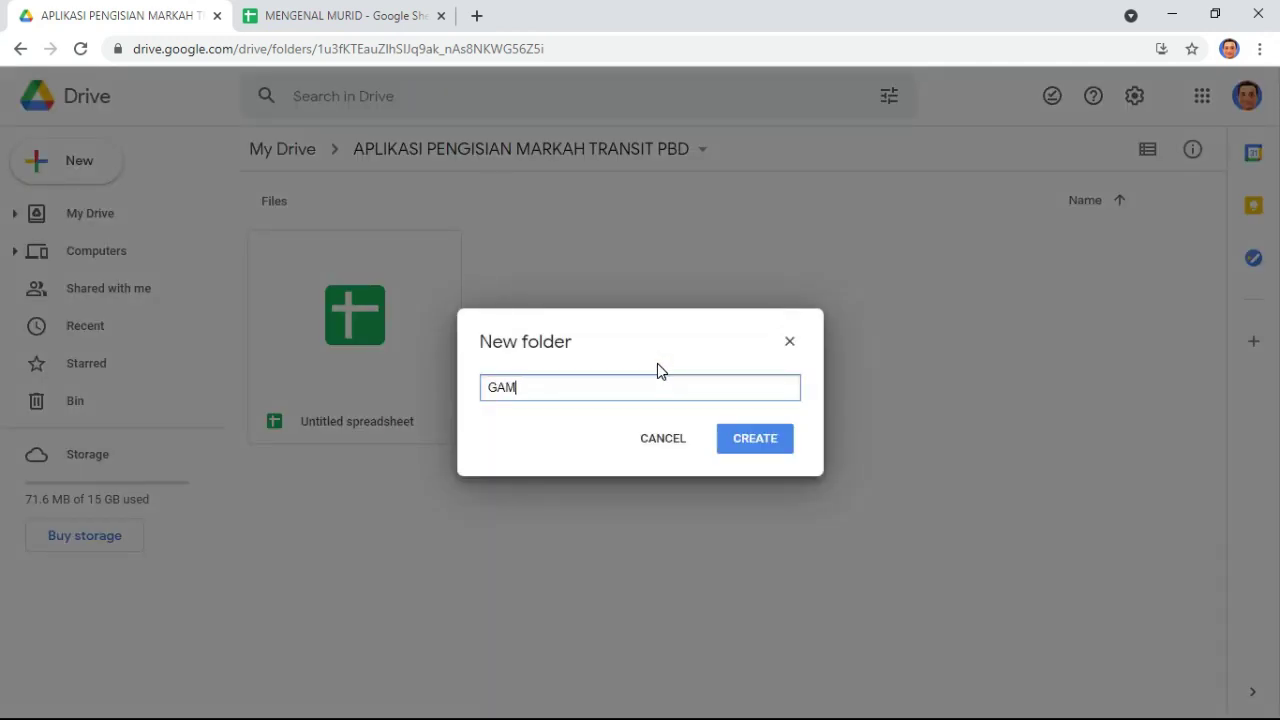
type("BAR")
key("Return")
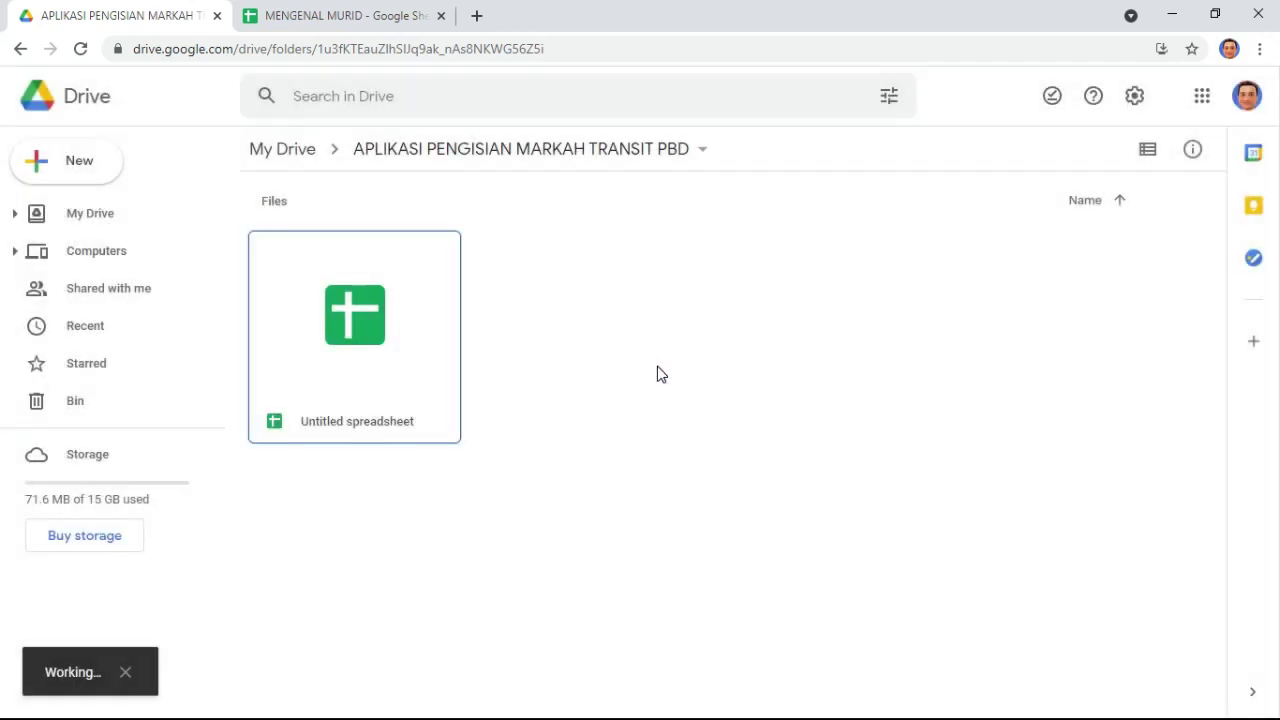
- Upload PIC 1.jpg, PIIC 2.jpg, PIC 3.jpg and PIC 4.png from the desktop into GAMBAR
double_click(355, 258)
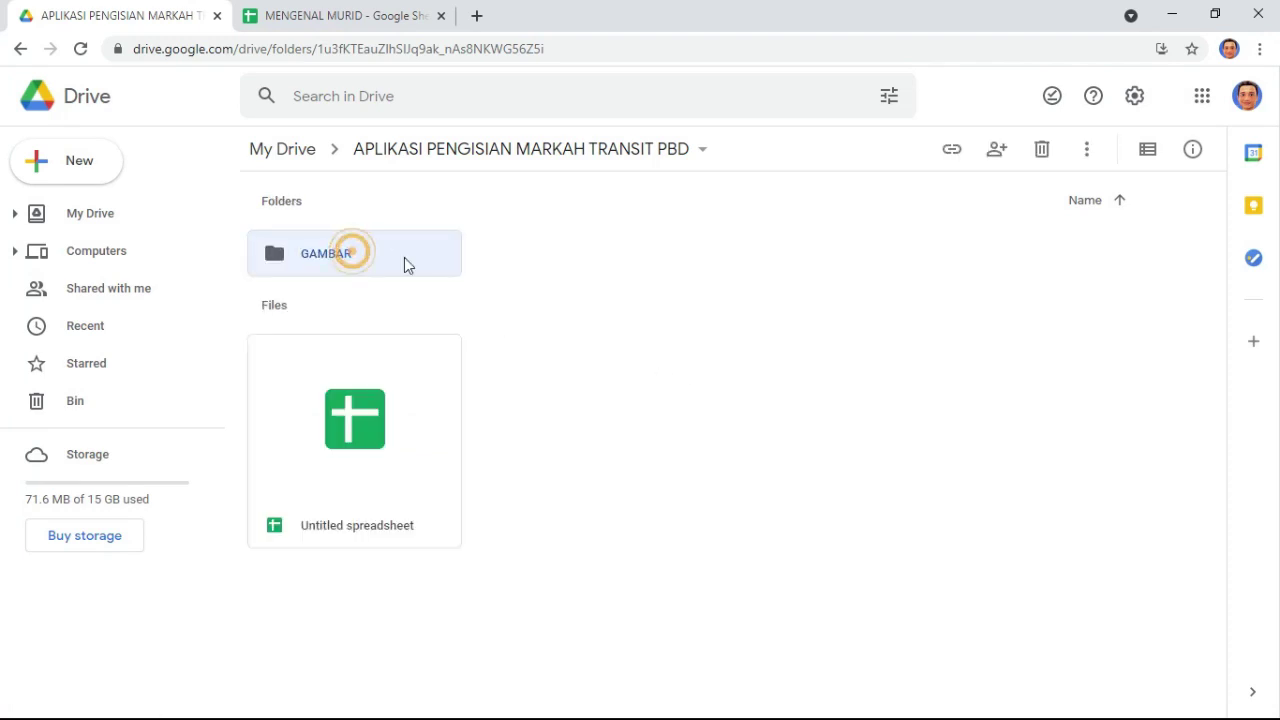
left_click(1215, 14)
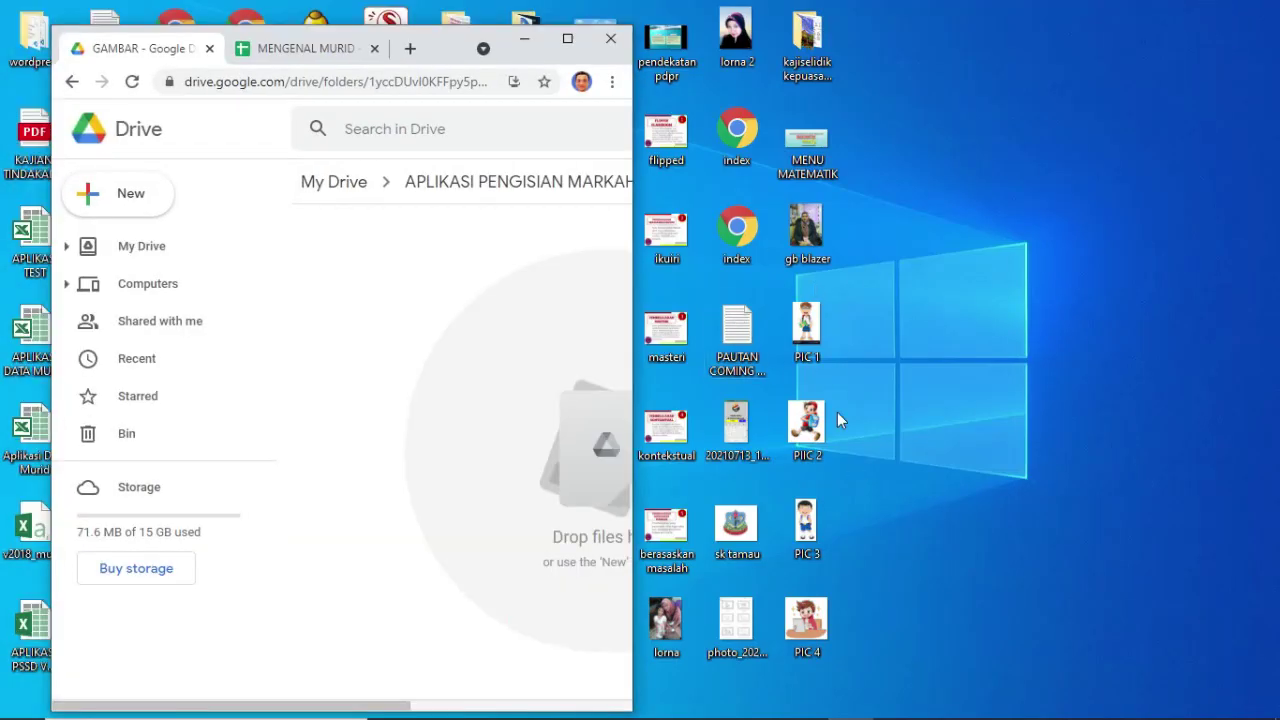
left_click(806, 325)
left_click(806, 422, "ctrl")
left_click(821, 518, "ctrl")
left_click(806, 622, "ctrl")
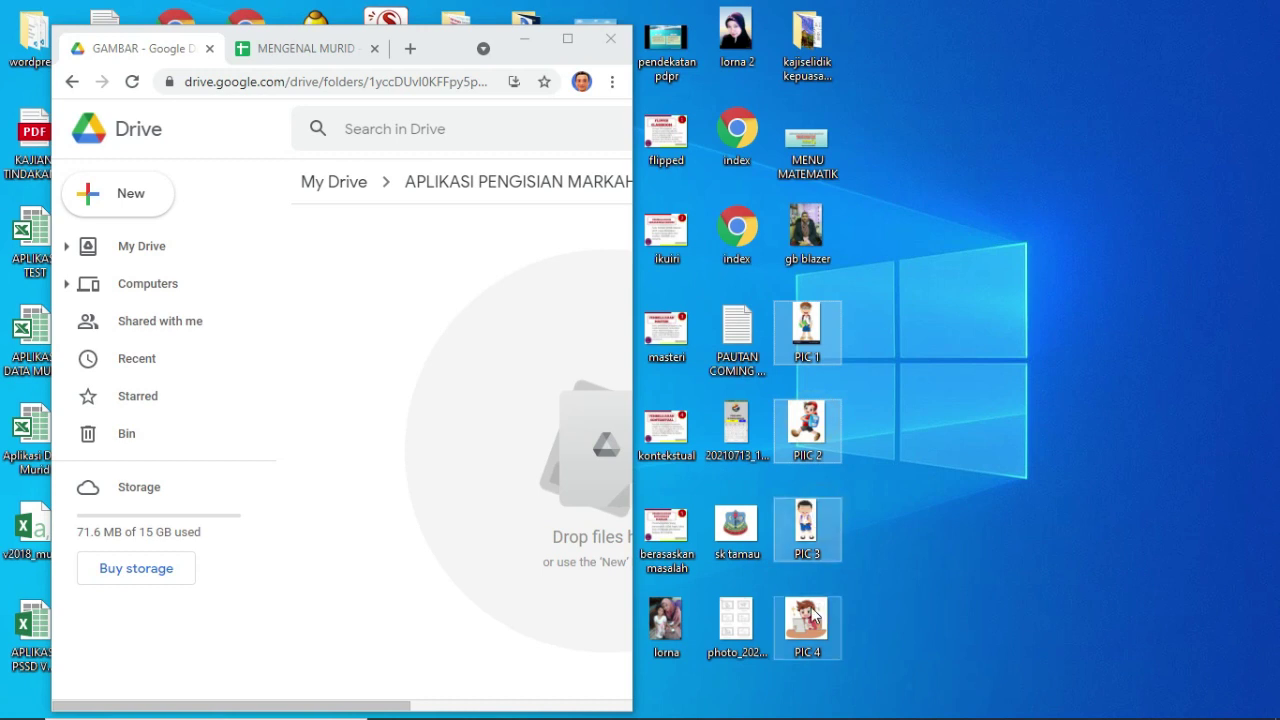
left_click_drag(812, 335, 389, 326)
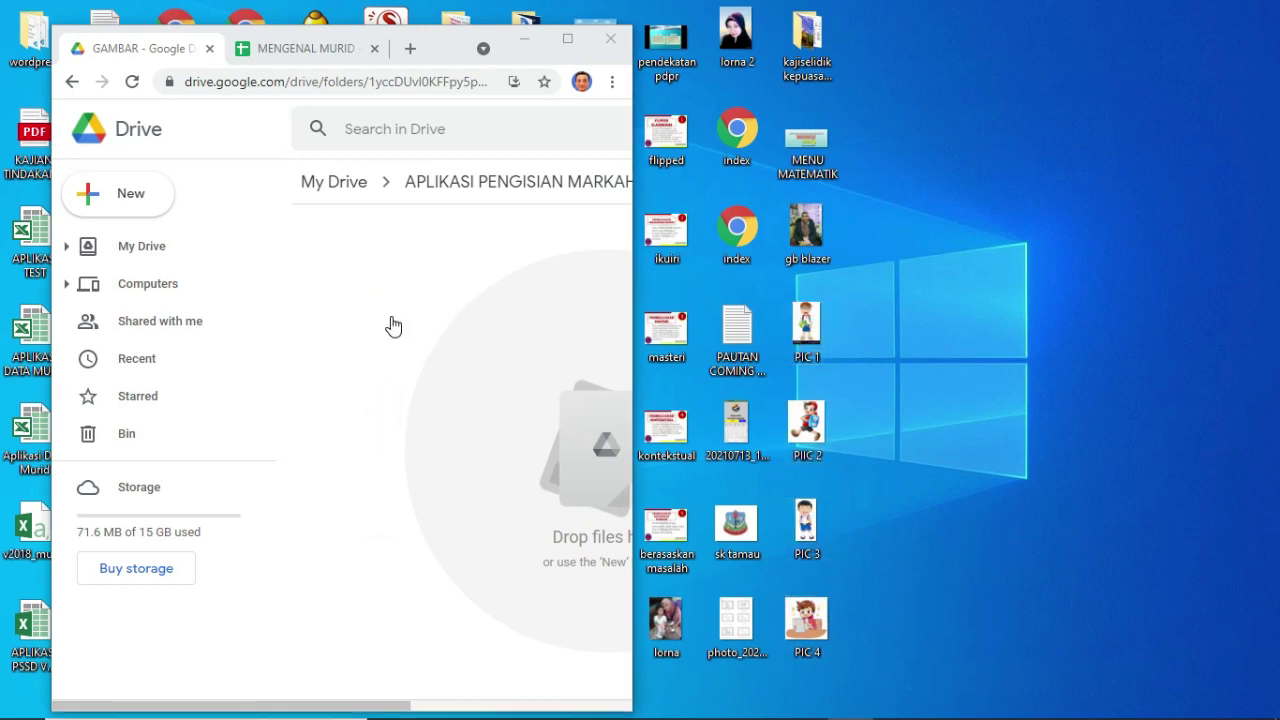
left_click(567, 42)
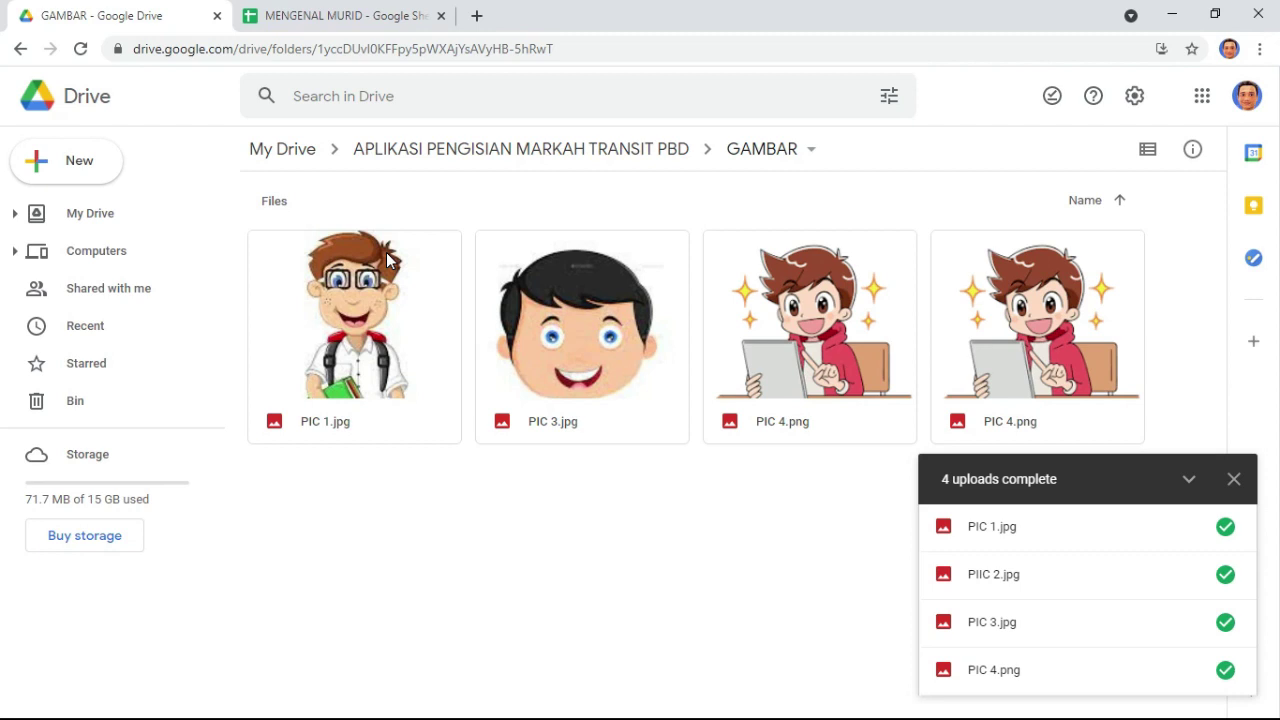
- Copy the sharing link for PIC 1.jpg and return to the MENGENAL MURID sheet
left_click(1233, 481)
right_click(337, 408)
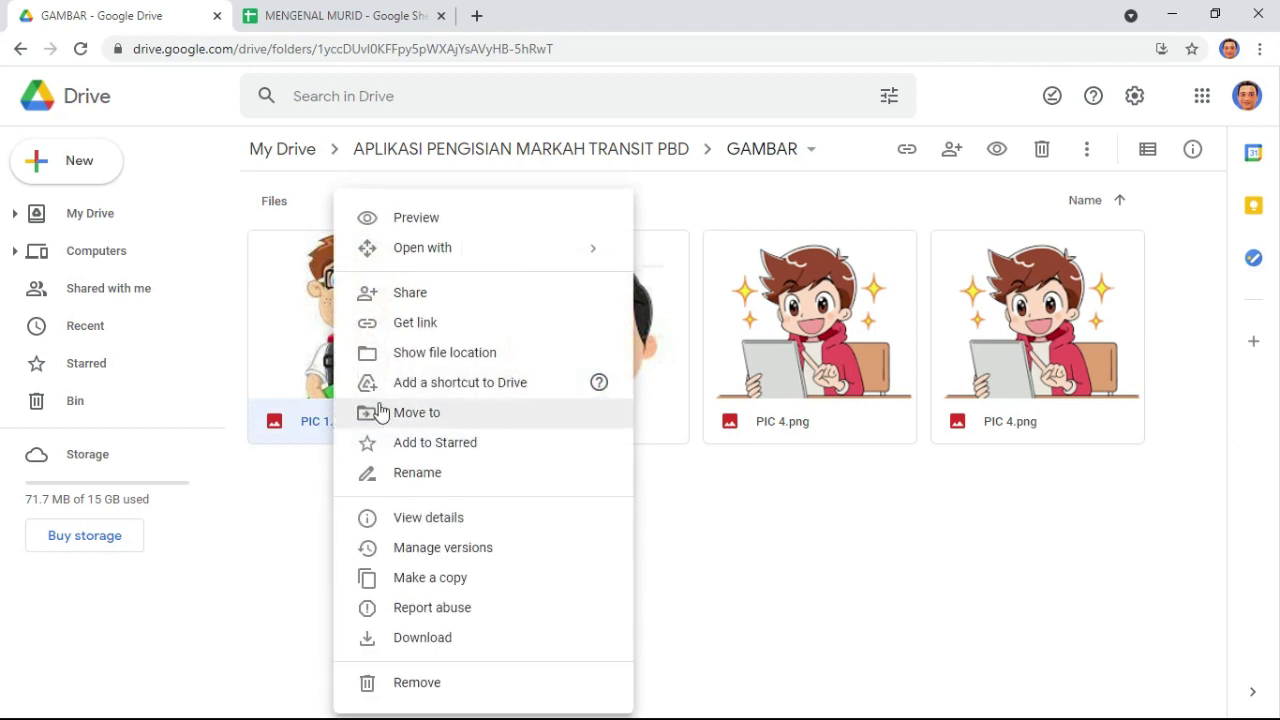
left_click(457, 324)
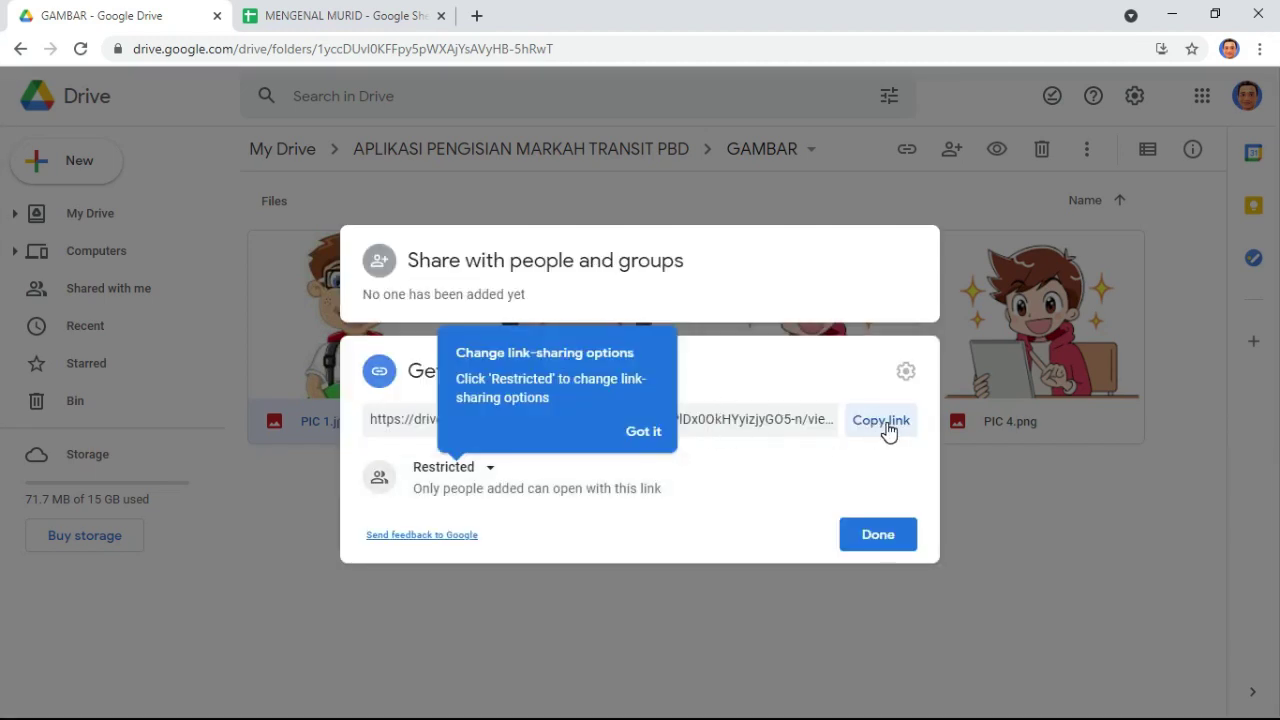
left_click(290, 16)
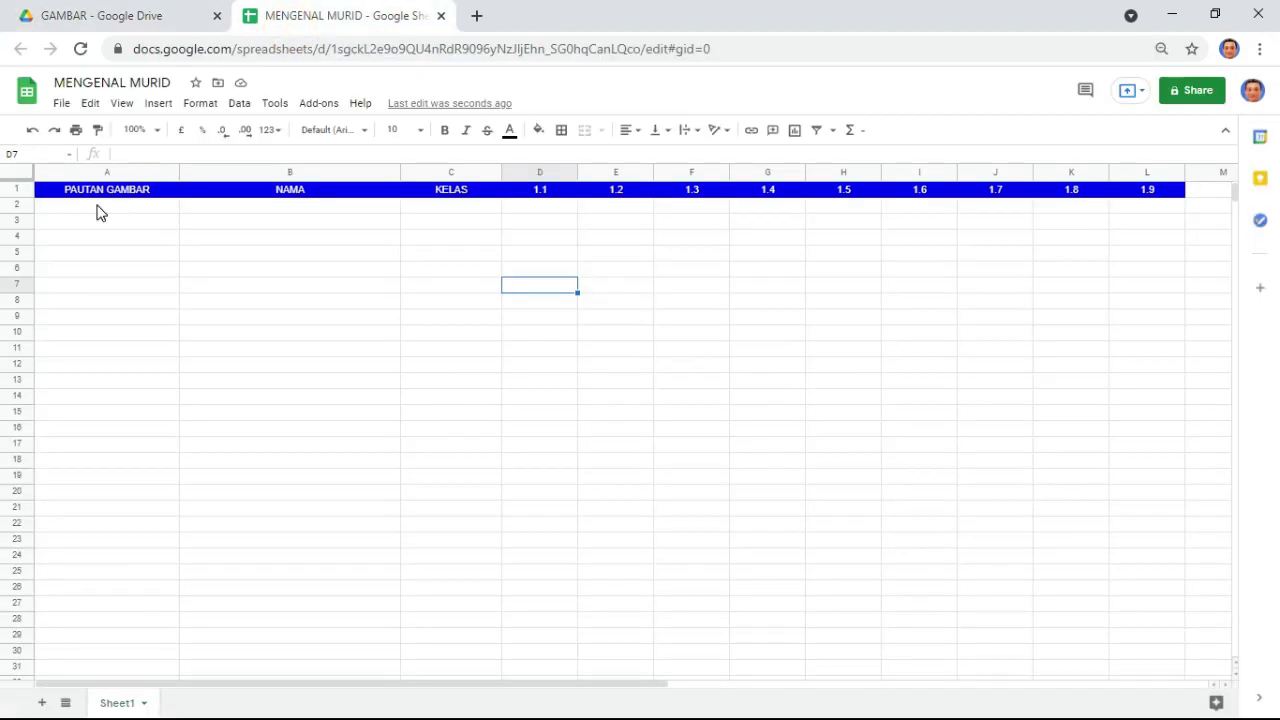
- Search 'DIRECT LINK' in a new tab and open the Direct Link Creator for Drive store page
left_click(97, 206)
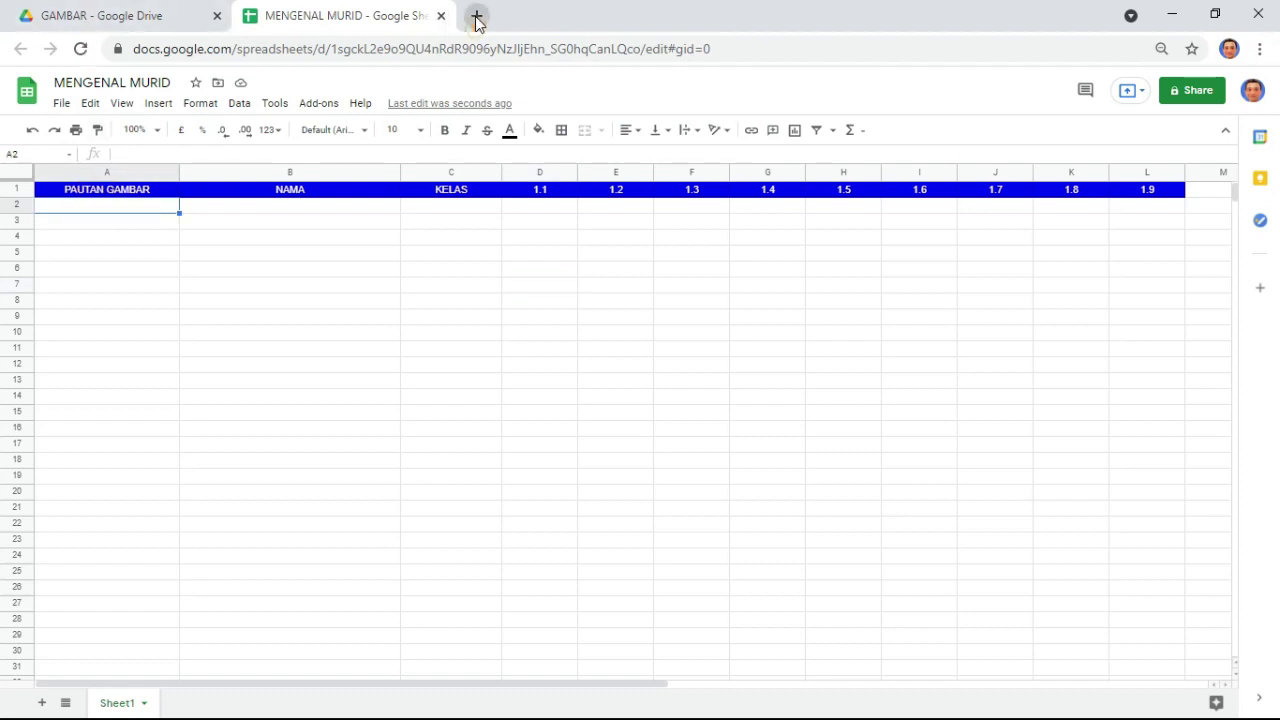
left_click(476, 17)
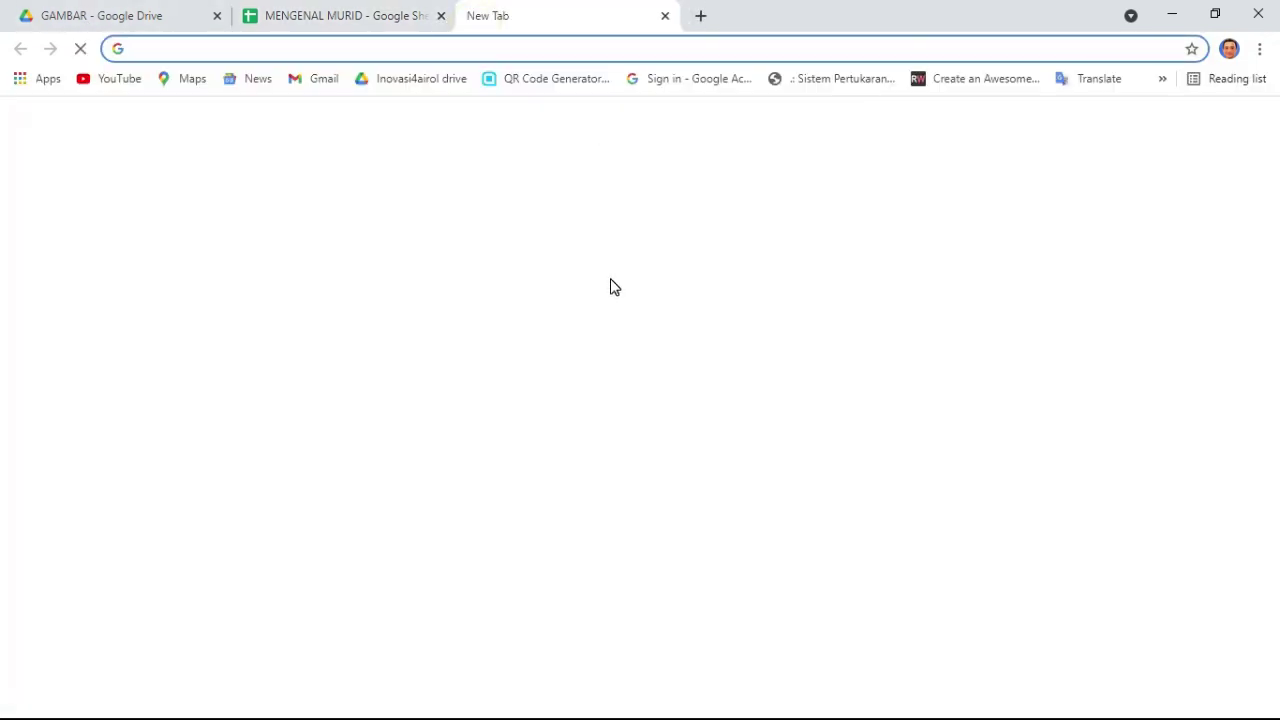
type("DIRECT LINK")
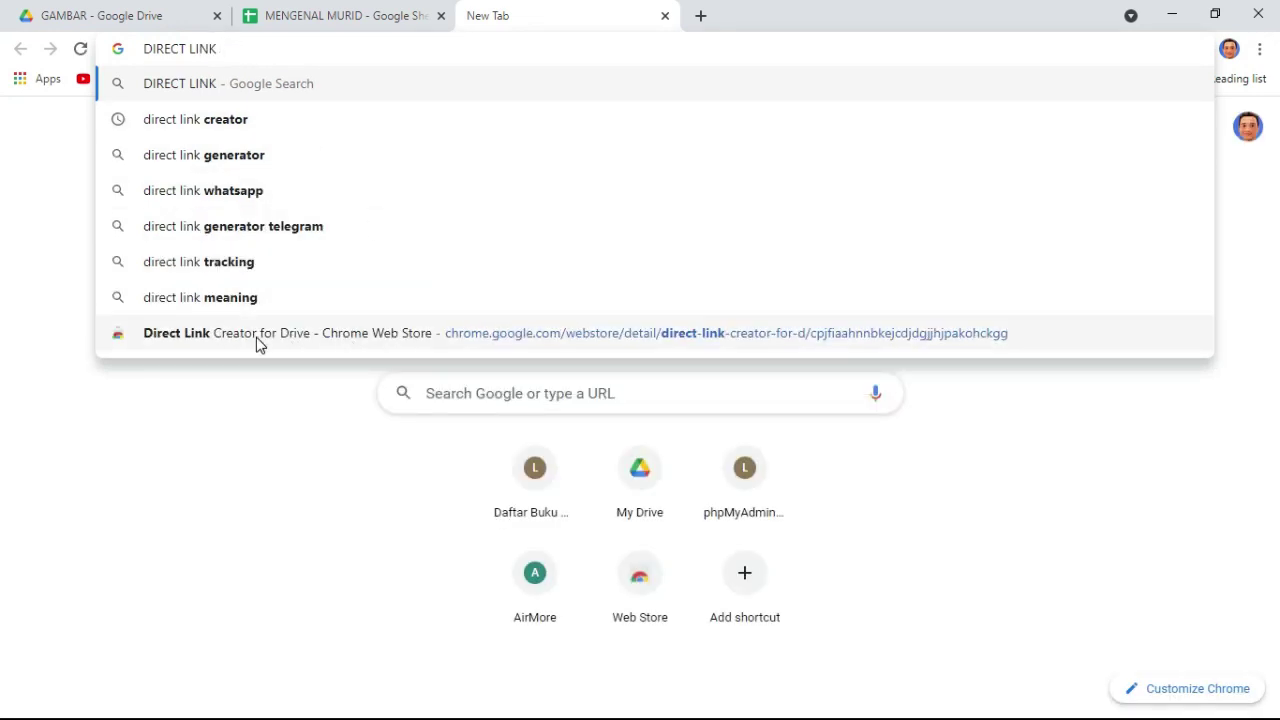
left_click(299, 343)
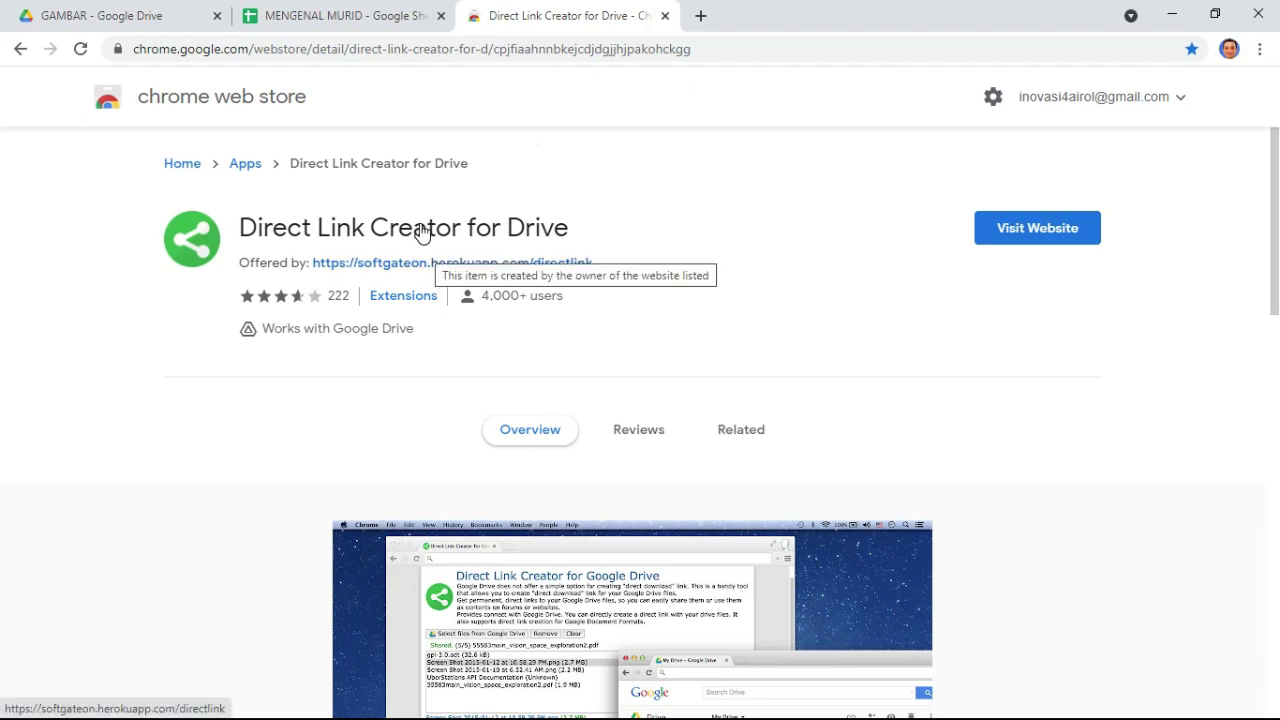
- Open Chrome settings, close them, and go back to the MENGENAL MURID spreadsheet
left_click(1263, 49)
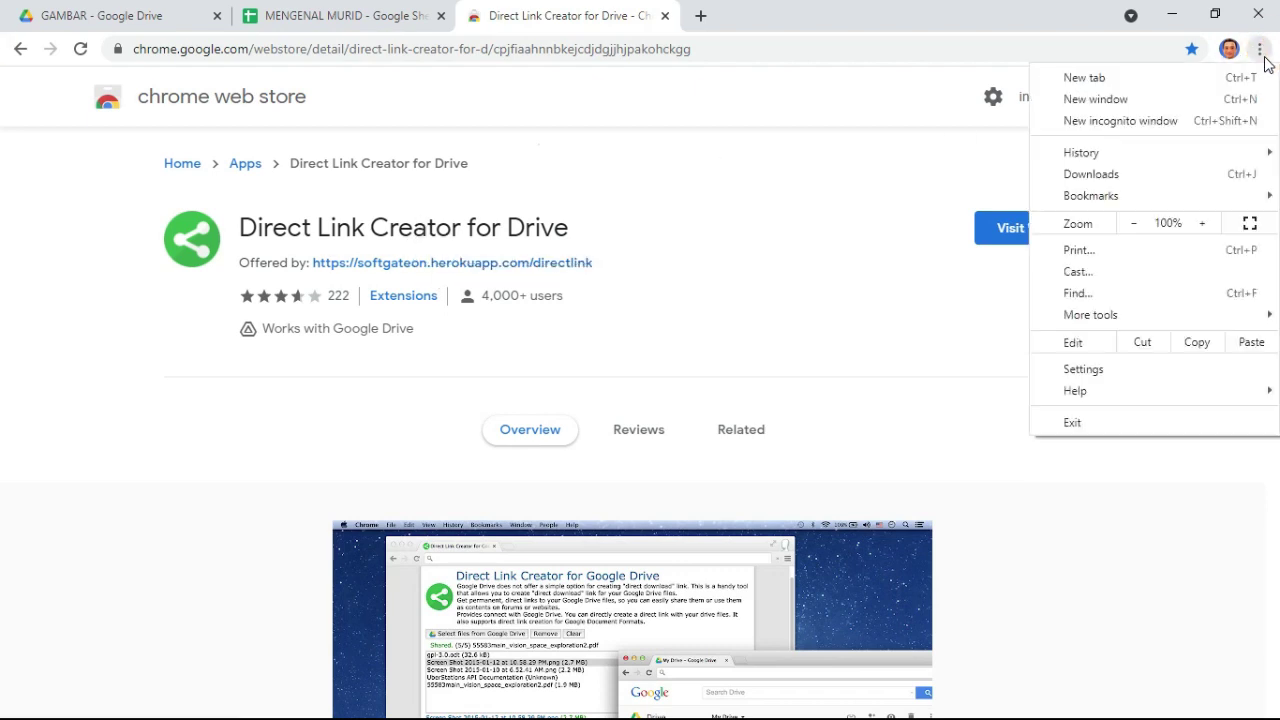
left_click(1120, 372)
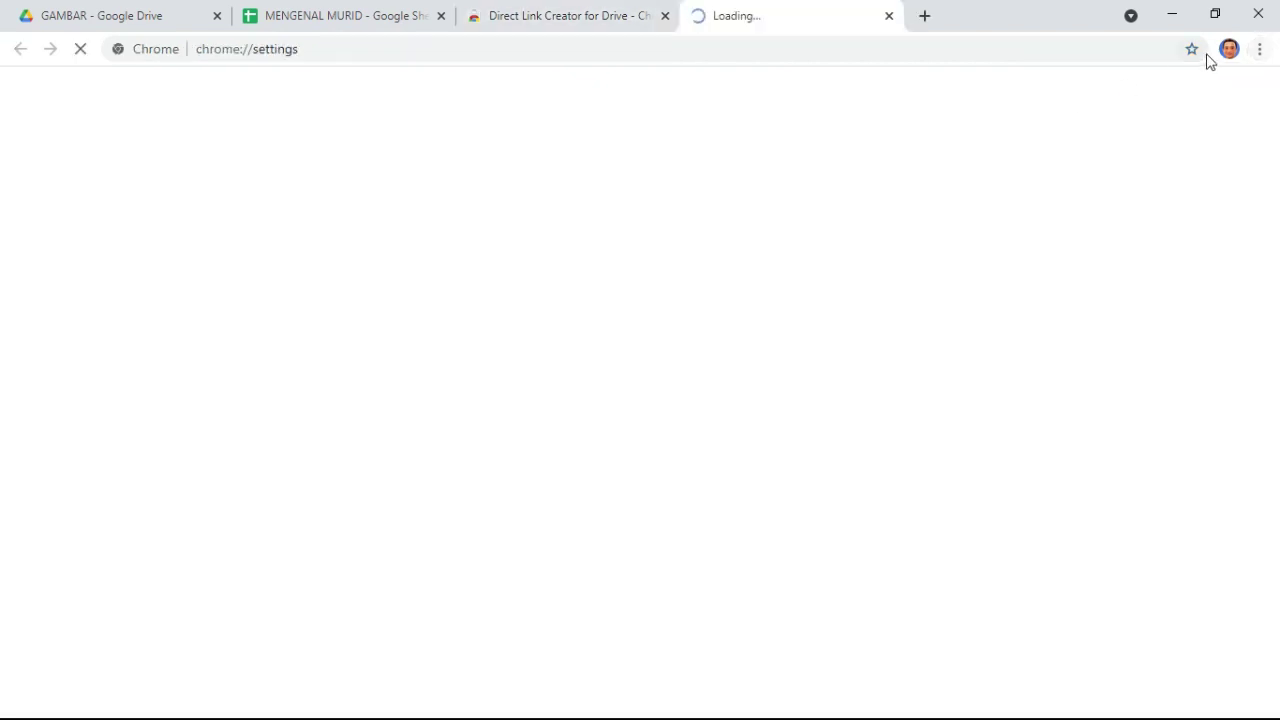
left_click(889, 18)
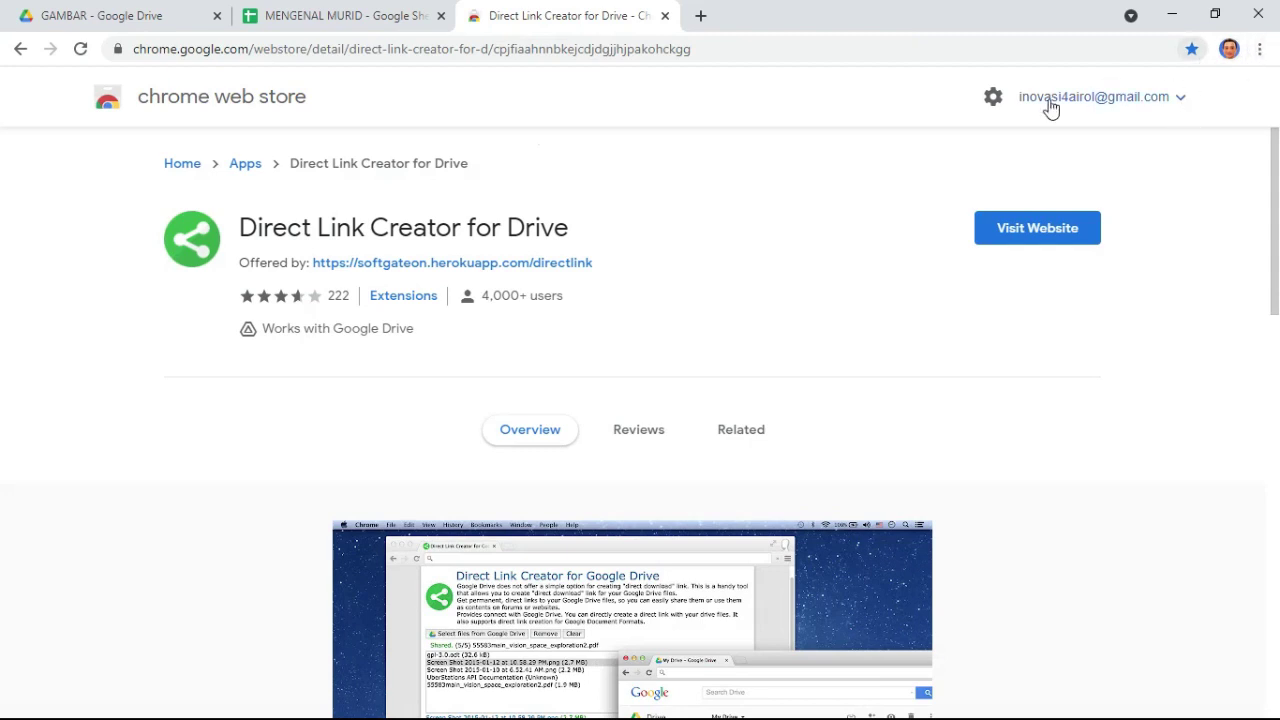
left_click(389, 15)
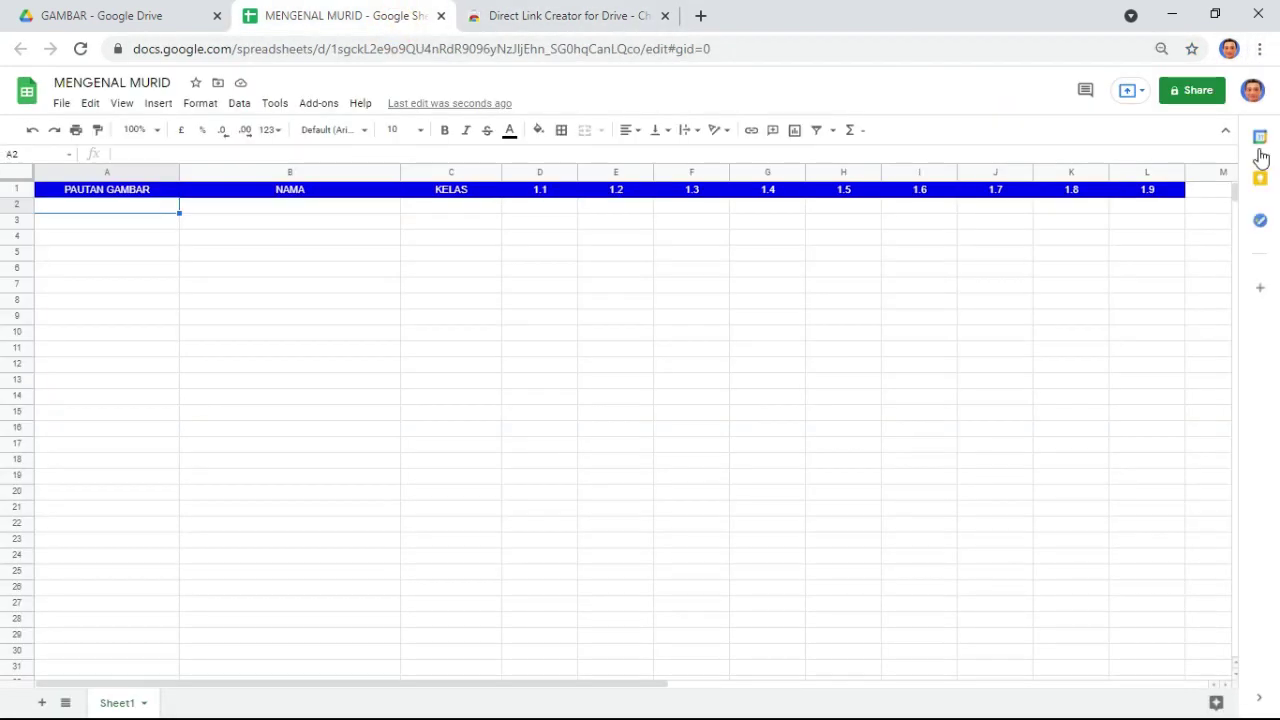
- Open Chrome's Extensions page, then return to the Direct Link Creator store page
left_click(1260, 49)
mouse_move(1140, 318)
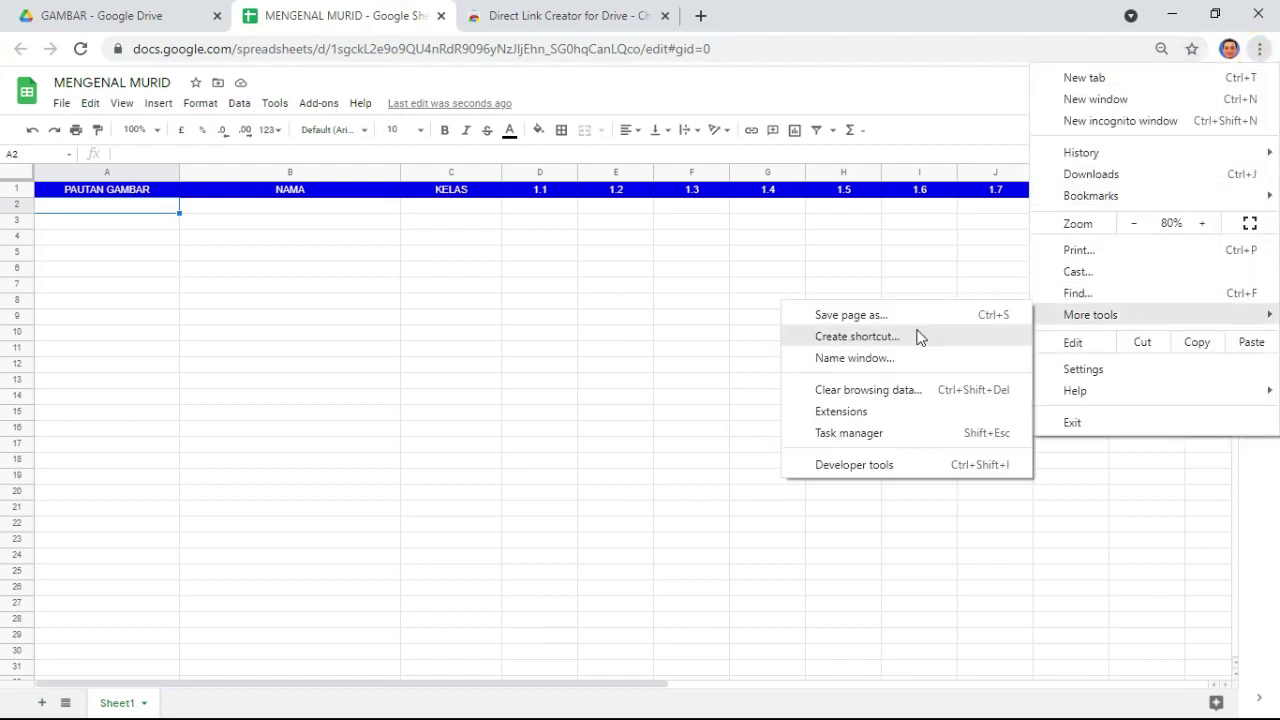
left_click(886, 410)
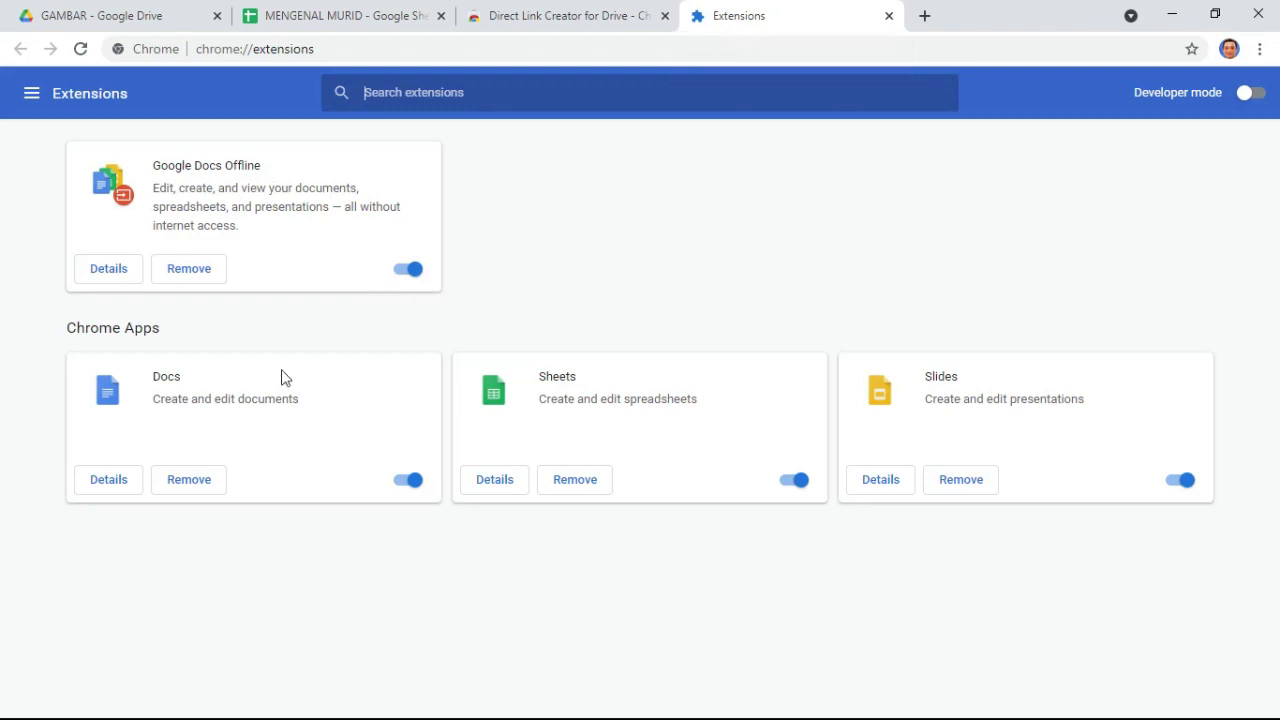
left_click(534, 16)
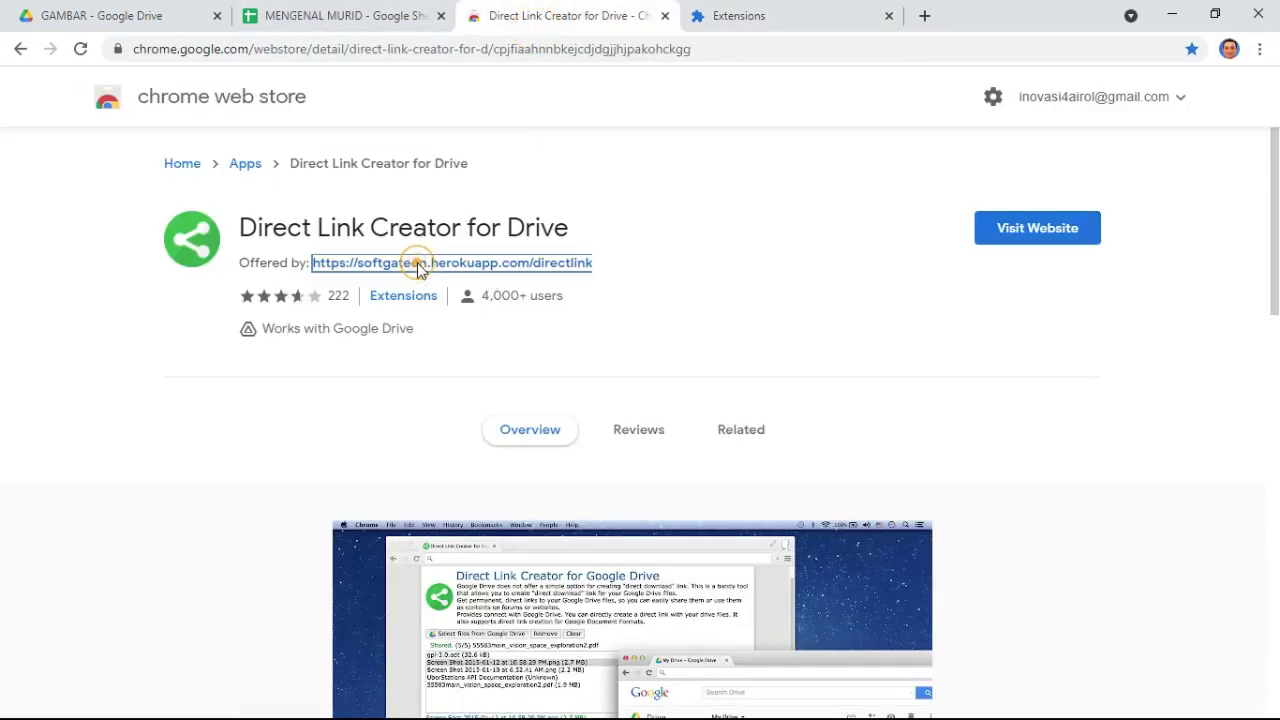
- Open the Direct Link Creator for Google Drive website from its store page
left_click(412, 264)
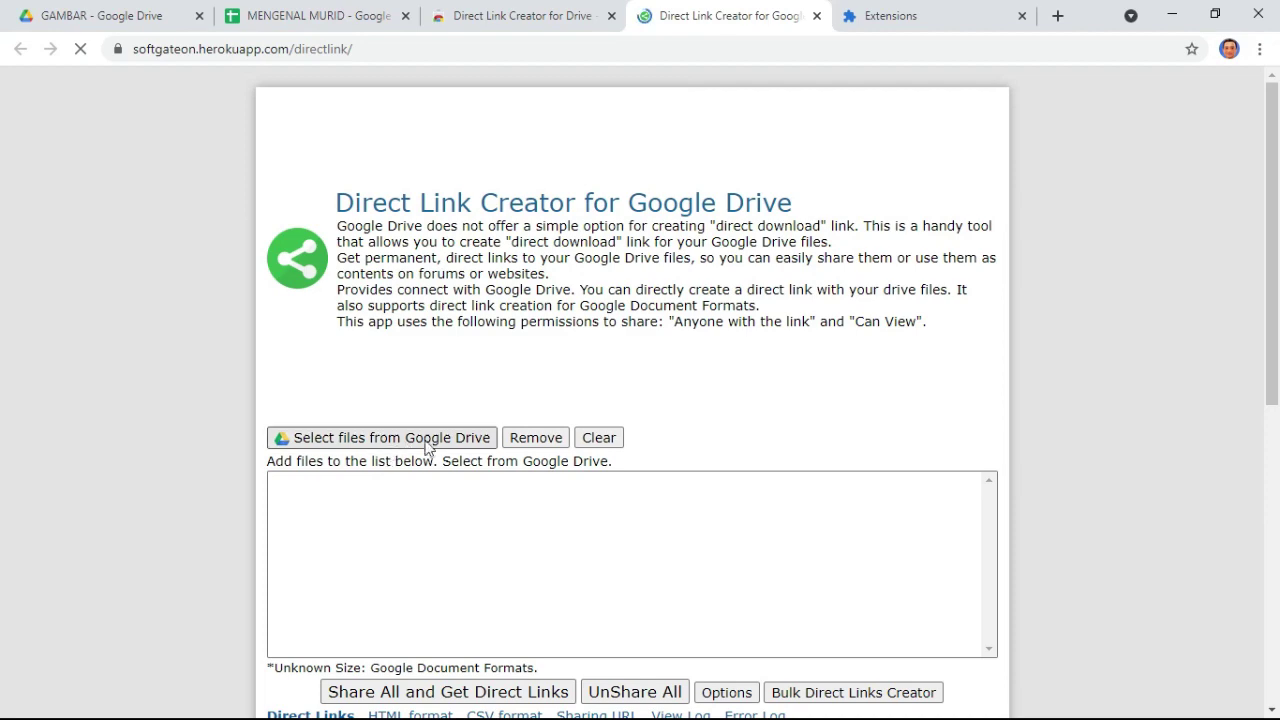
scroll(443, 274, "down", 2)
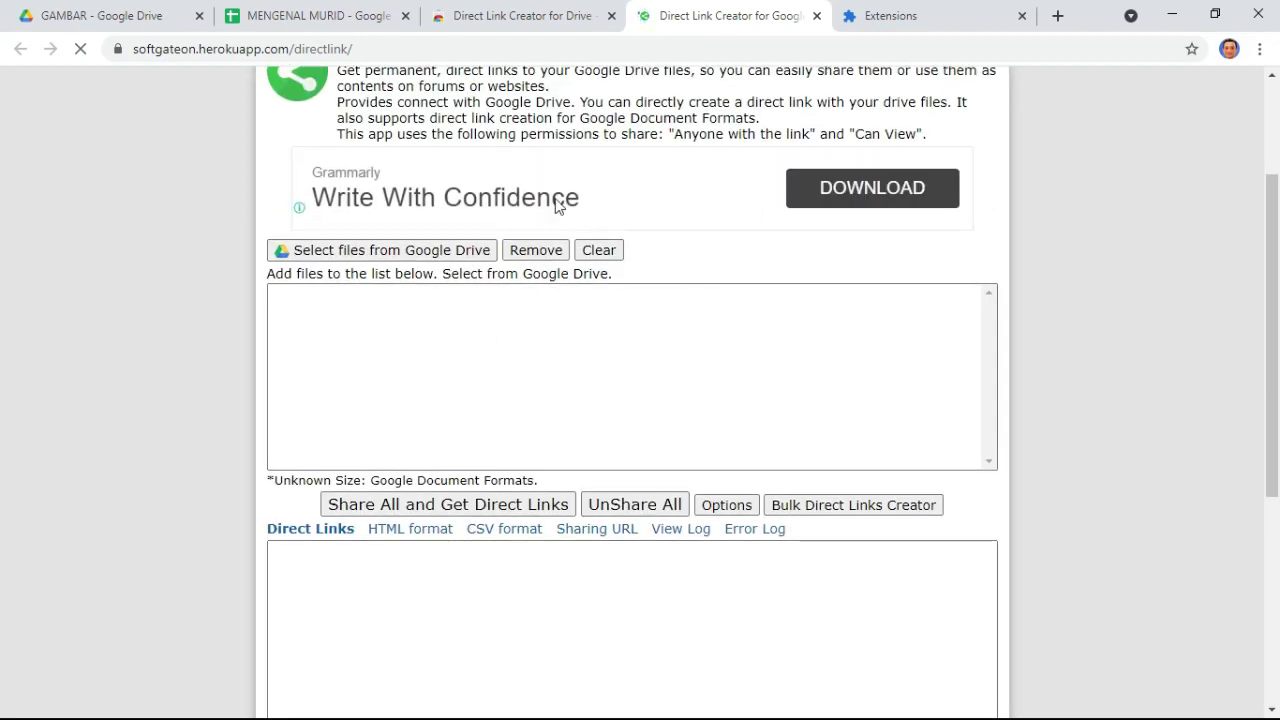
scroll(557, 210, "up", 2)
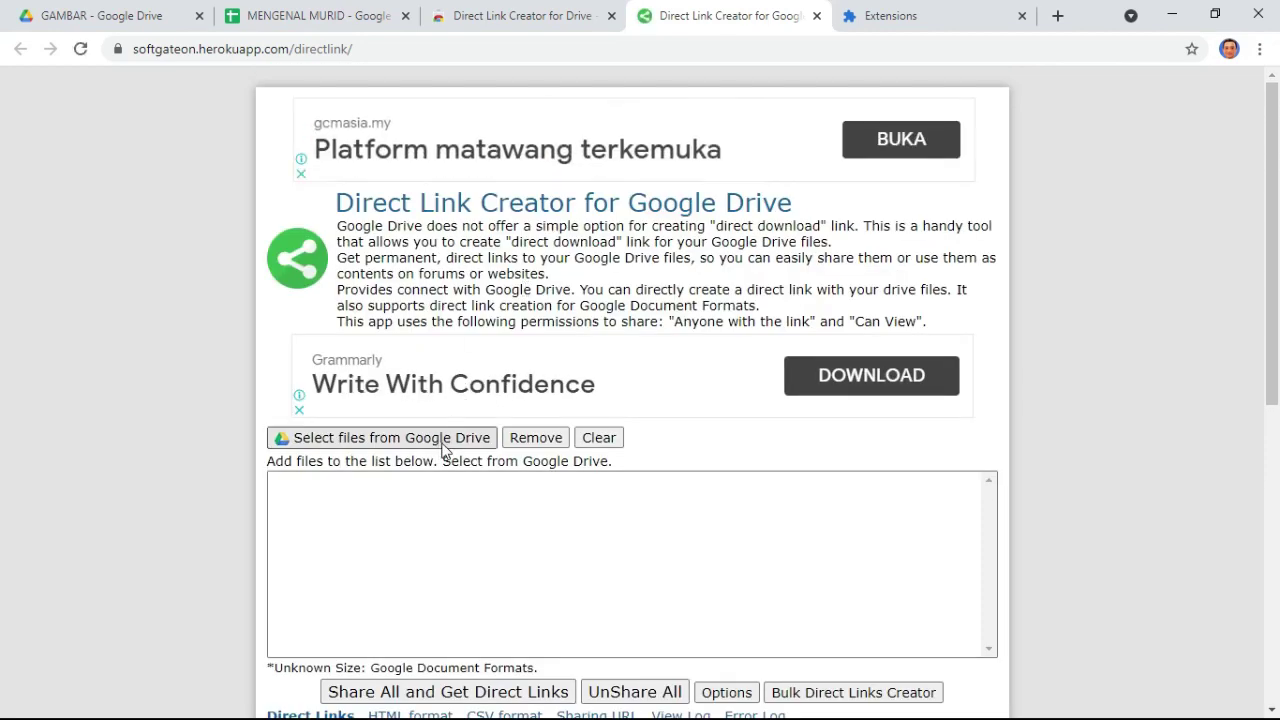
- Add PIC 4.png through PIC 1.jpg from APLIKASI PENGISIAN MARKAH TRANSIT PBD > GAMBAR to the list
left_click(443, 444)
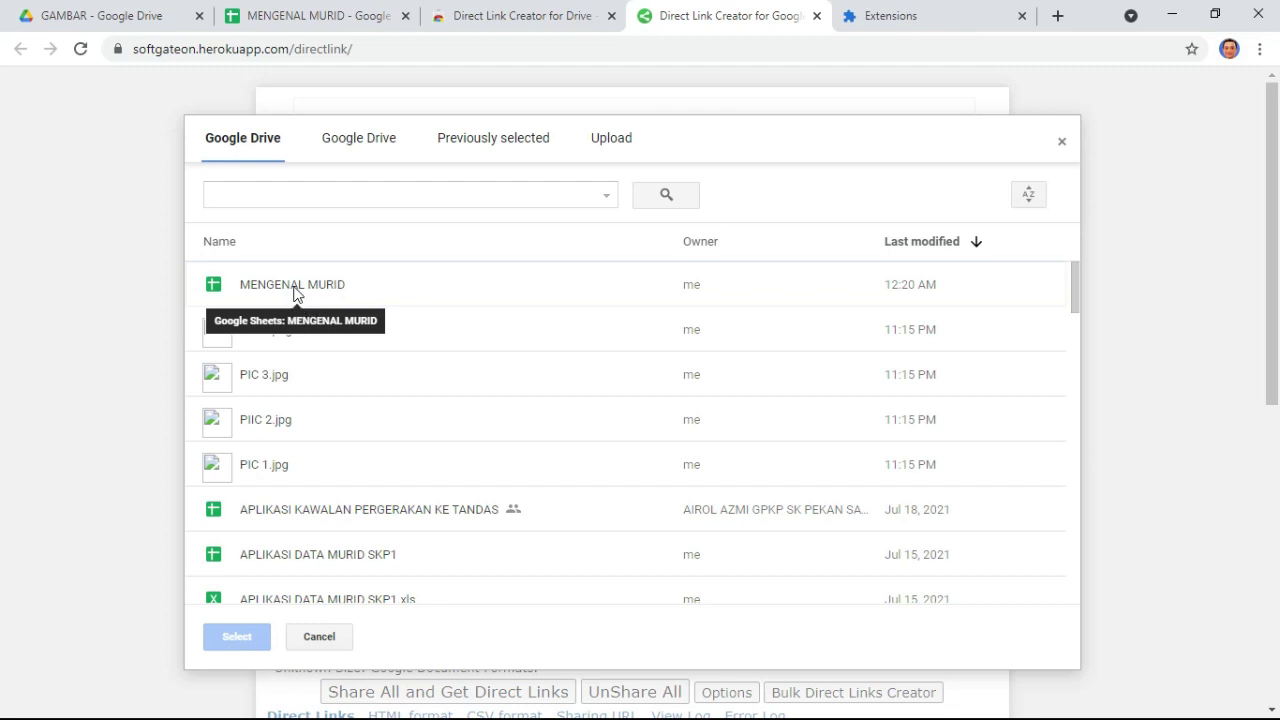
left_click(357, 138)
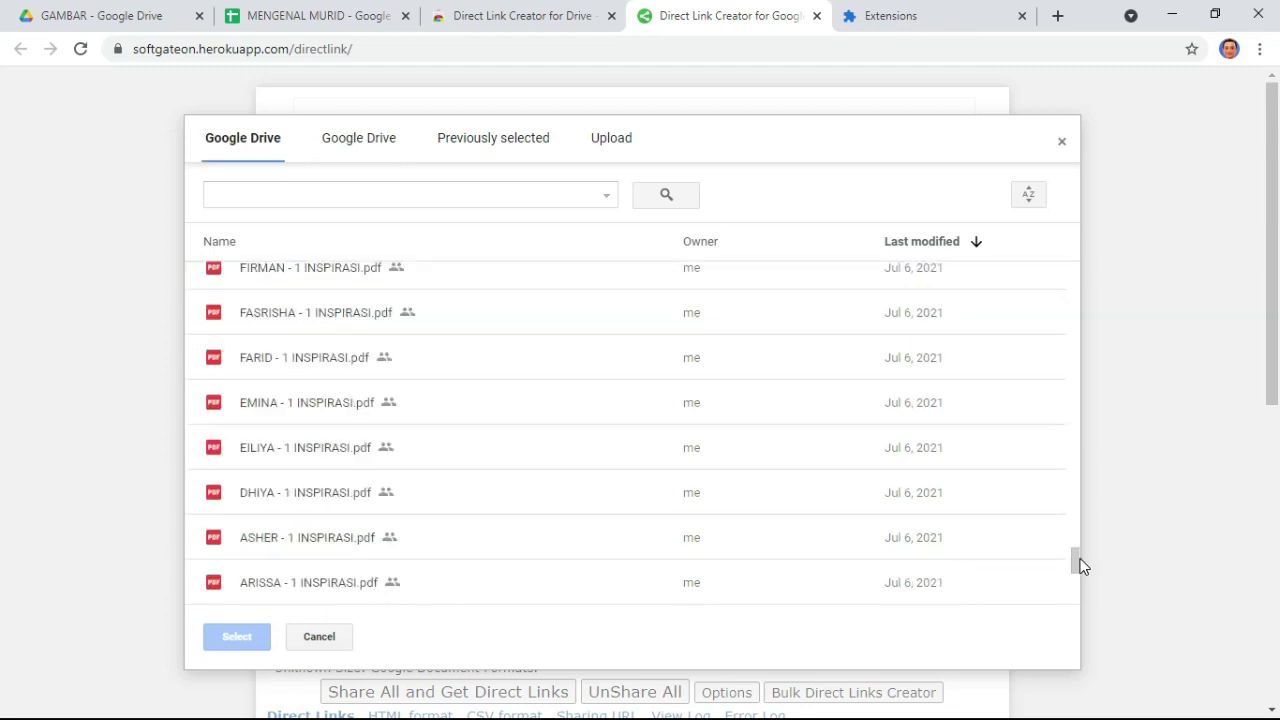
left_click_drag(1080, 563, 1090, 255)
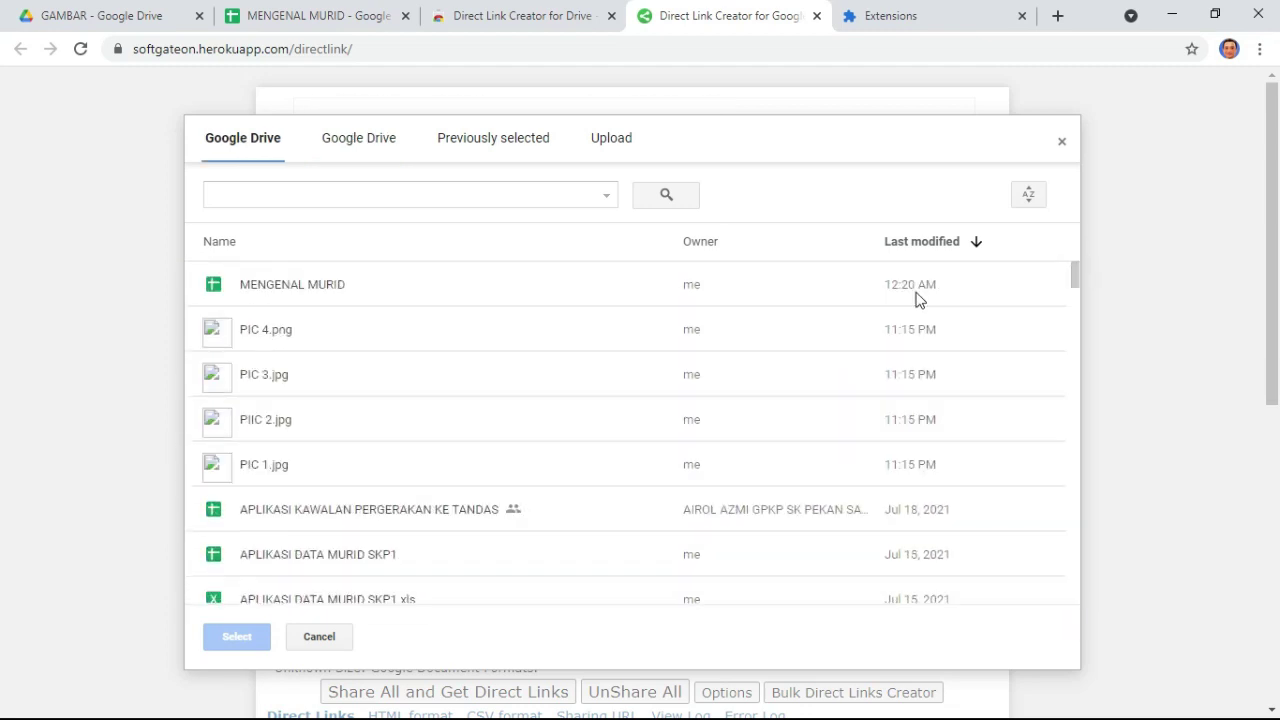
left_click(352, 136)
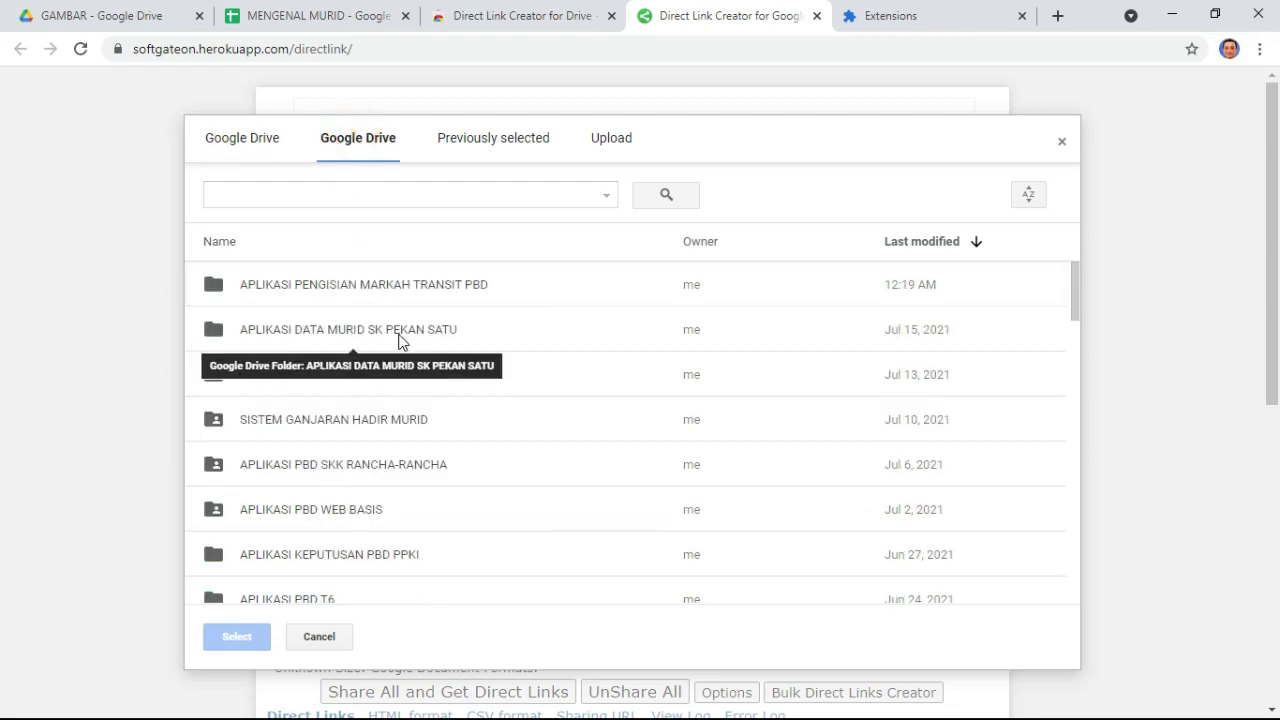
double_click(409, 285)
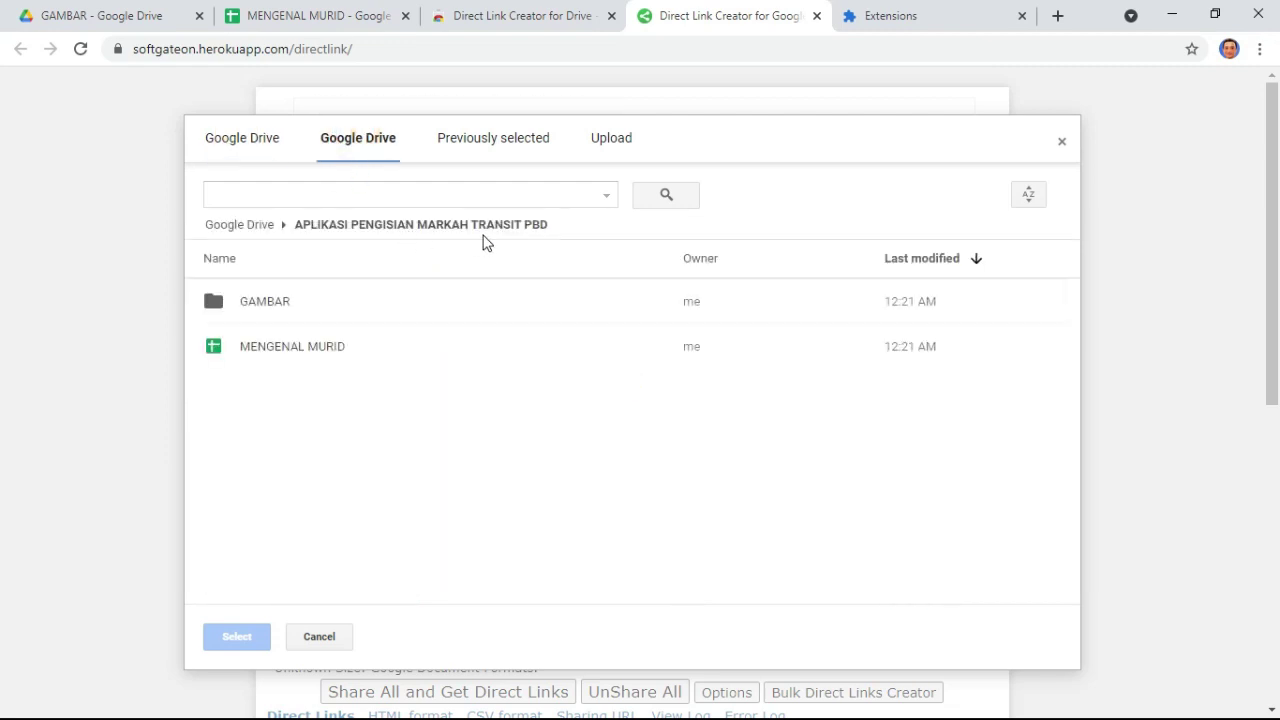
double_click(272, 300)
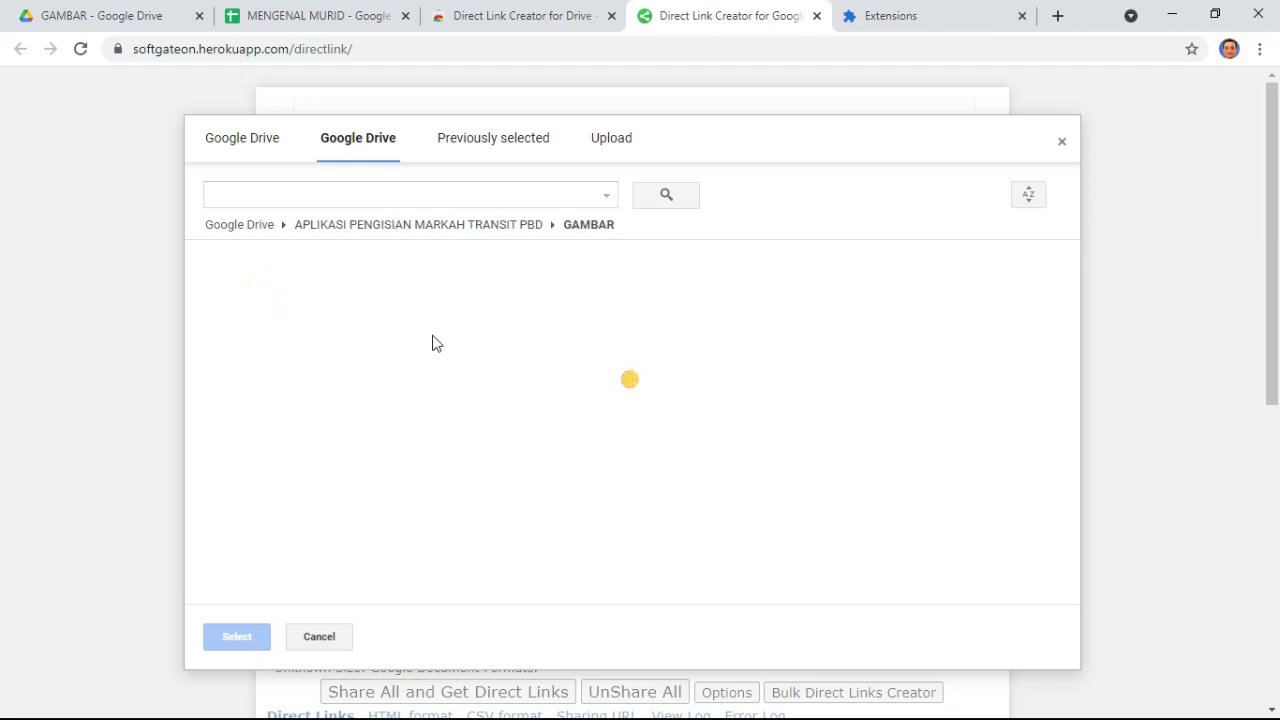
left_click(310, 303)
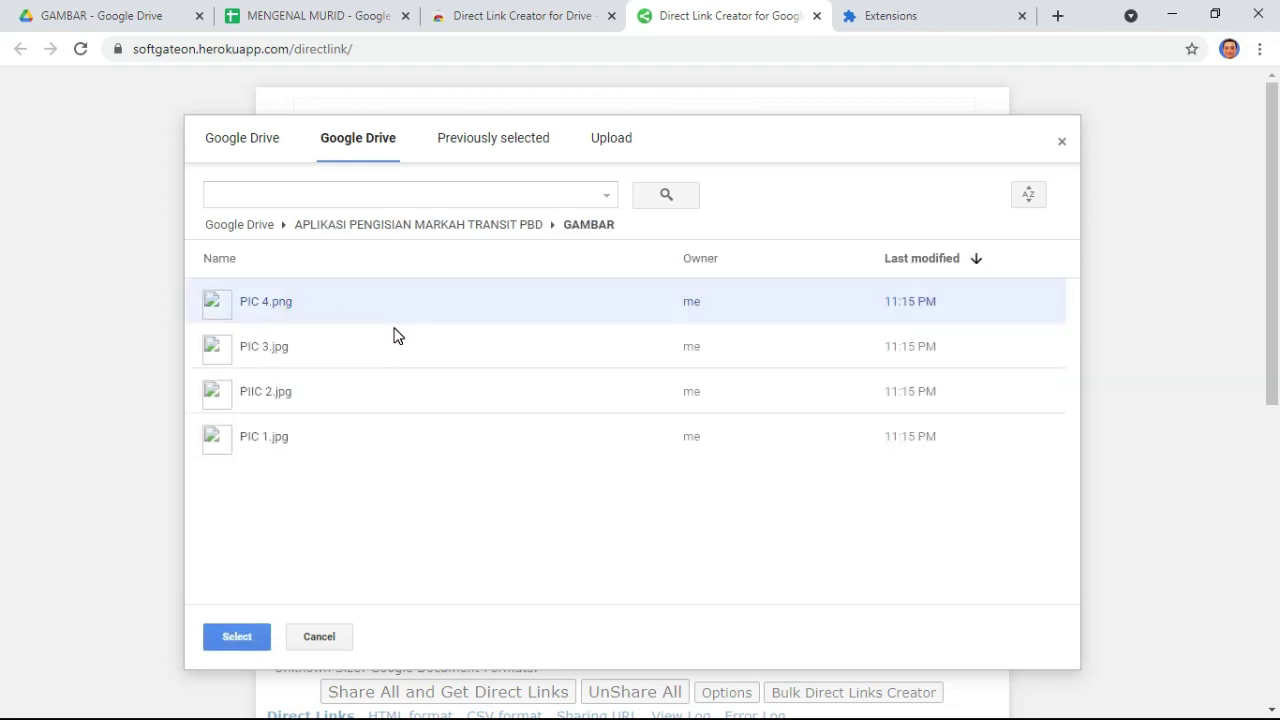
key("shift+Down")
key("shift+Down")
key("shift+Down")
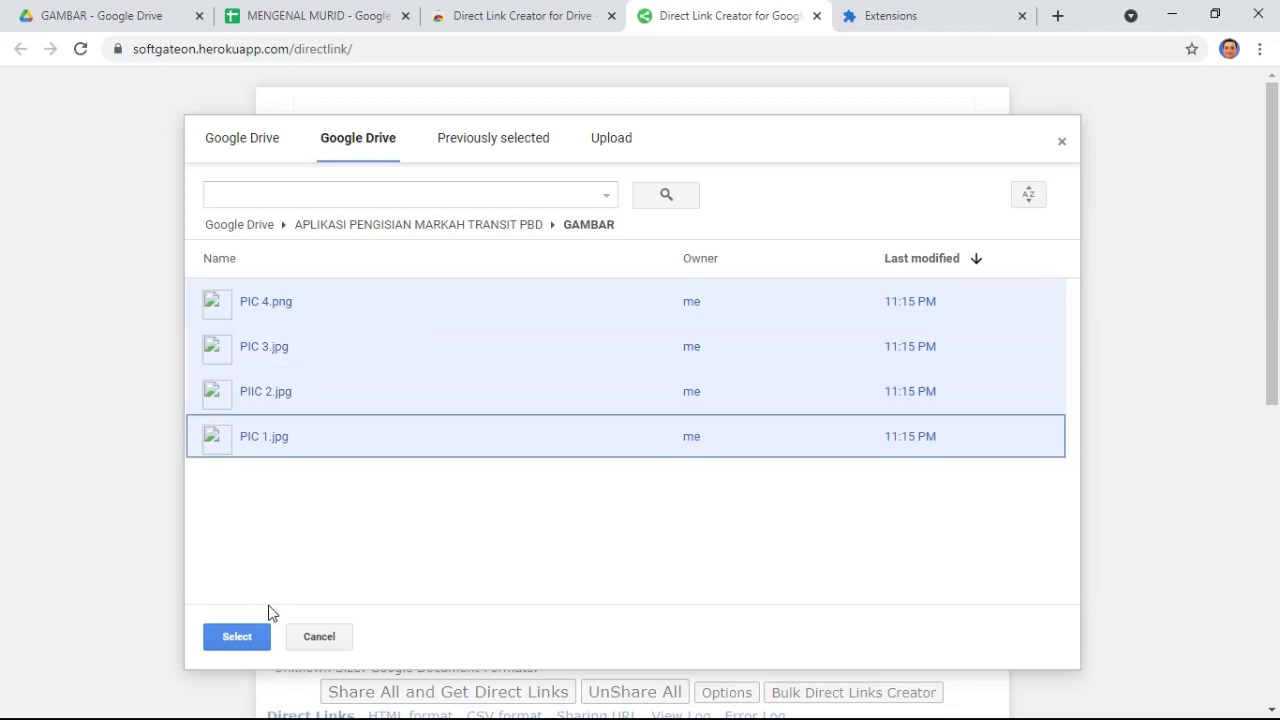
left_click(248, 636)
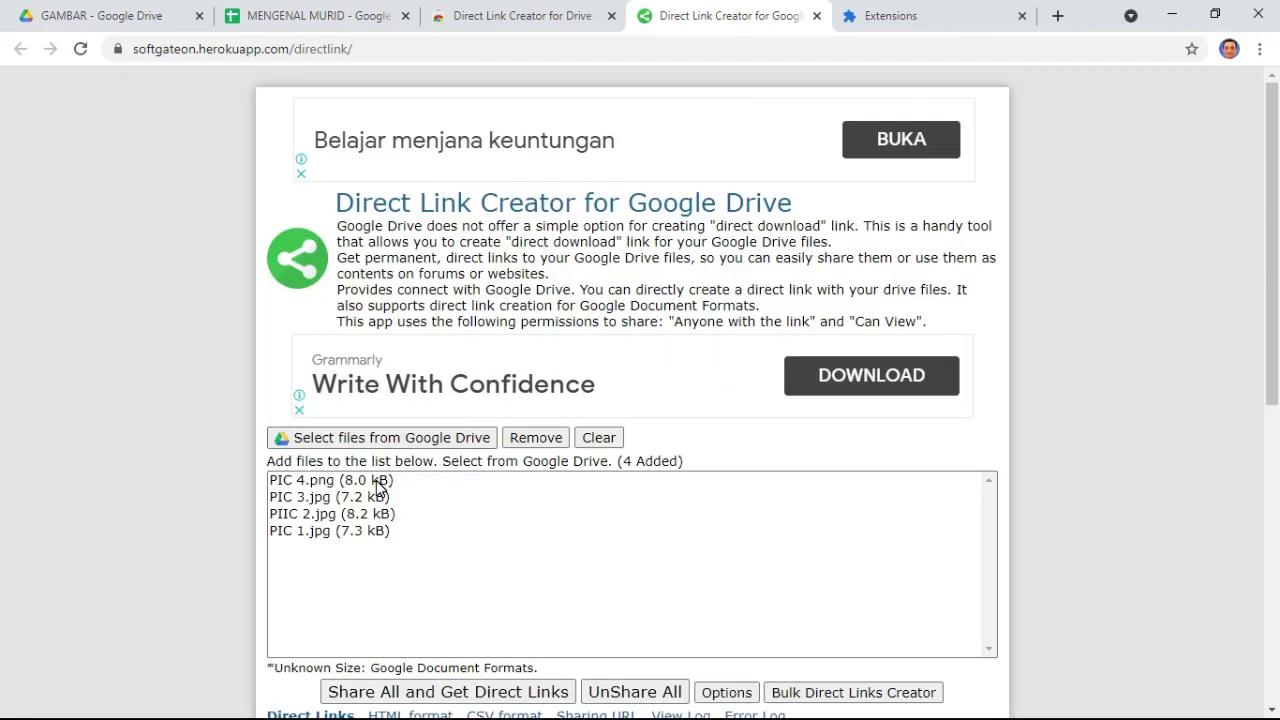
- Select all four listed pictures and share them to generate their links
left_click(380, 484)
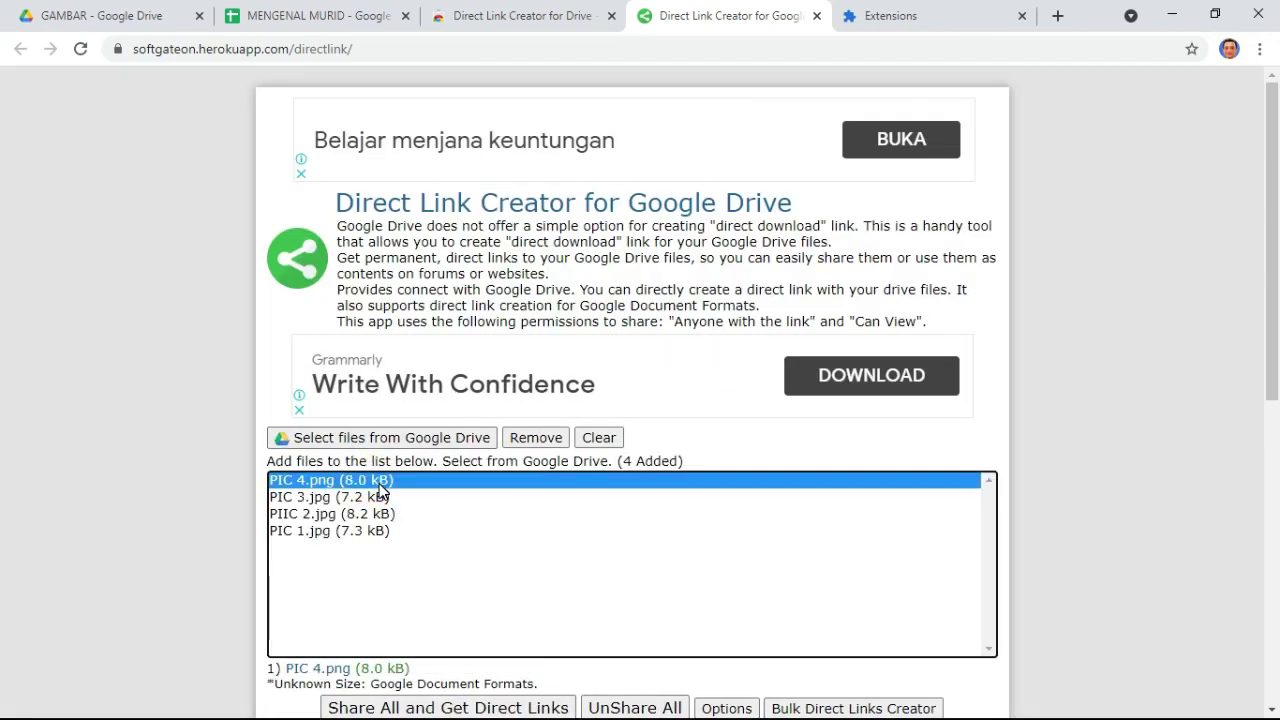
key("shift+Down")
key("shift+Down")
key("shift+Down")
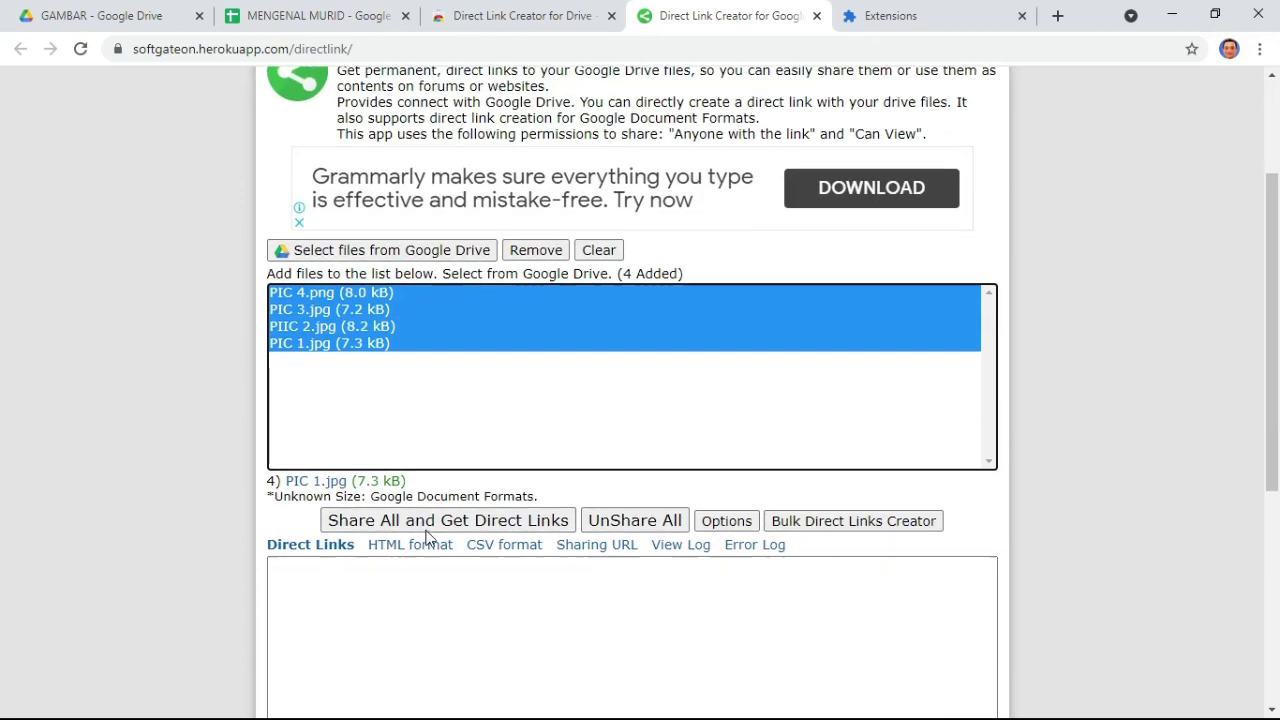
scroll(495, 530, "down", 2)
left_click(509, 523)
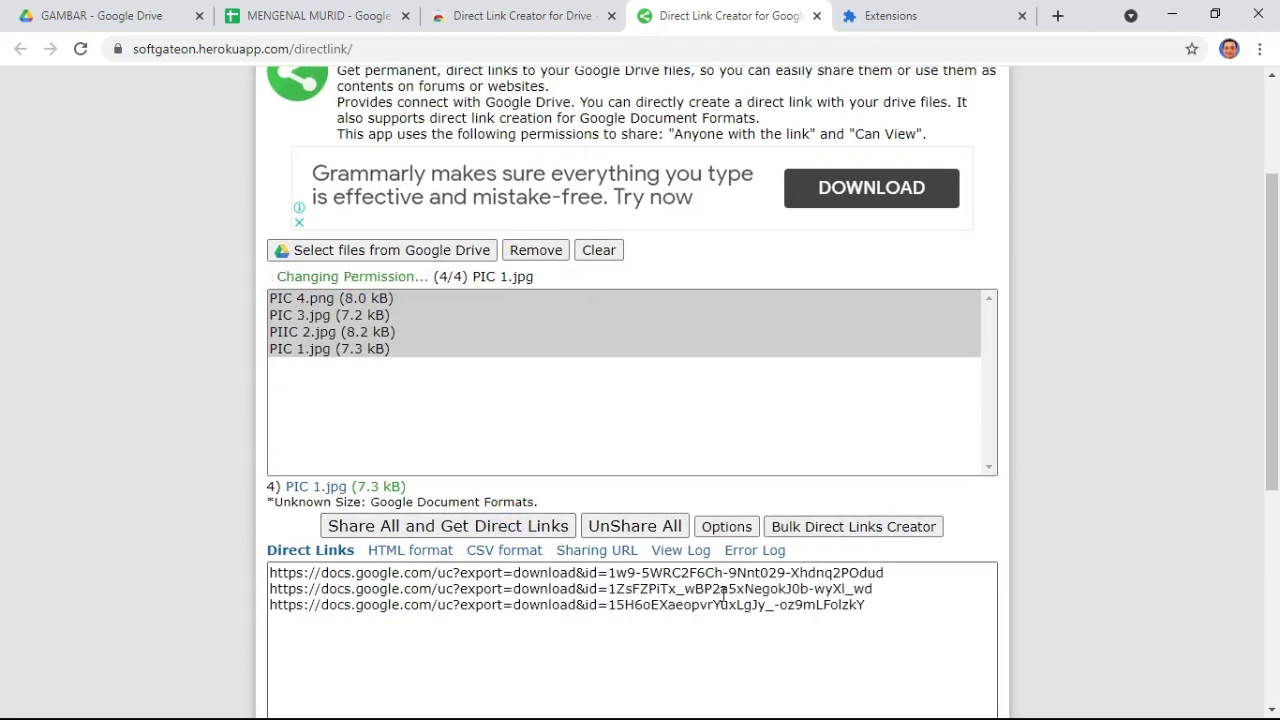
- Switch to the Sharing URL view and select all four drive.google.com sharing URLs
scroll(723, 597, "down", 2)
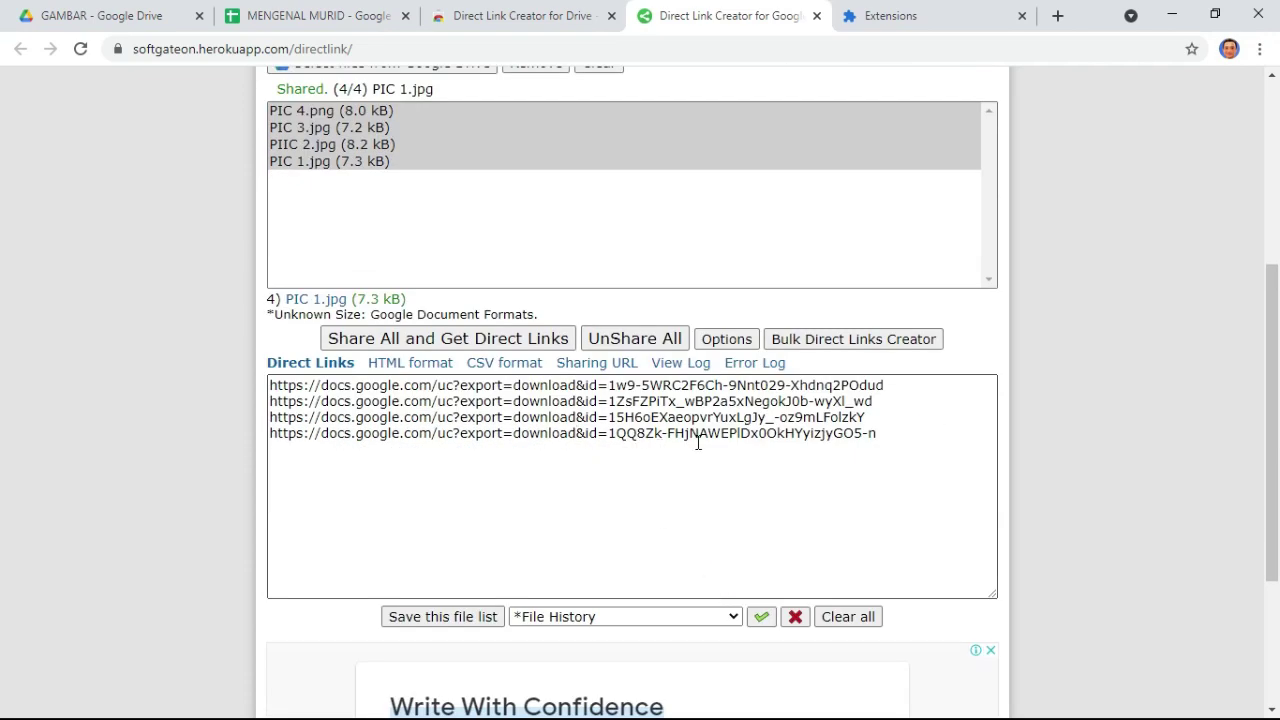
left_click(600, 365)
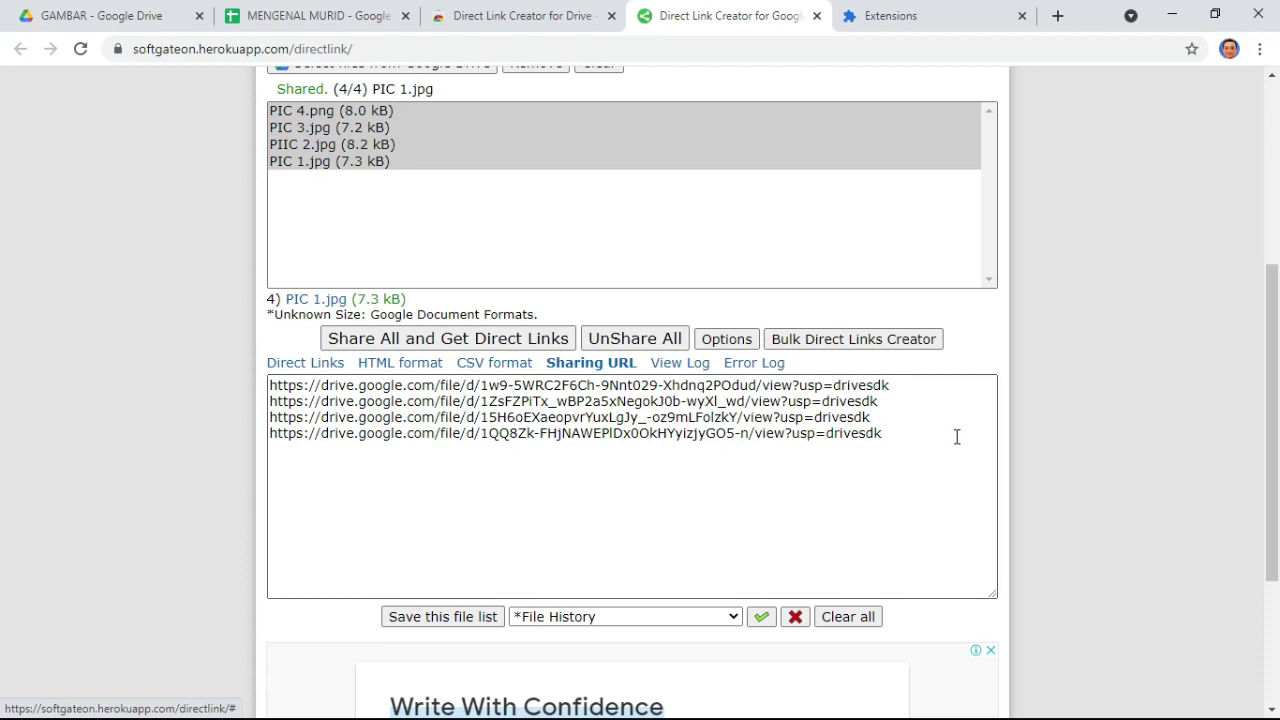
left_click(921, 445)
left_click_drag(890, 440, 270, 385)
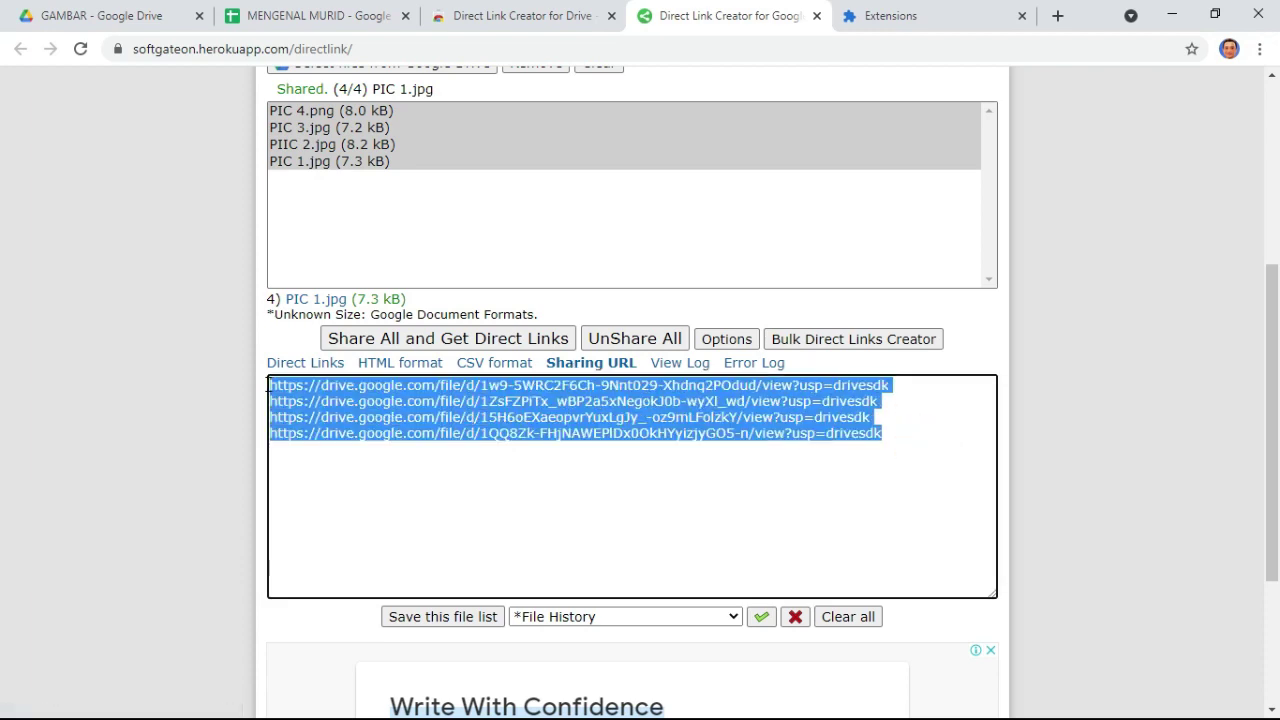
left_click(326, 18)
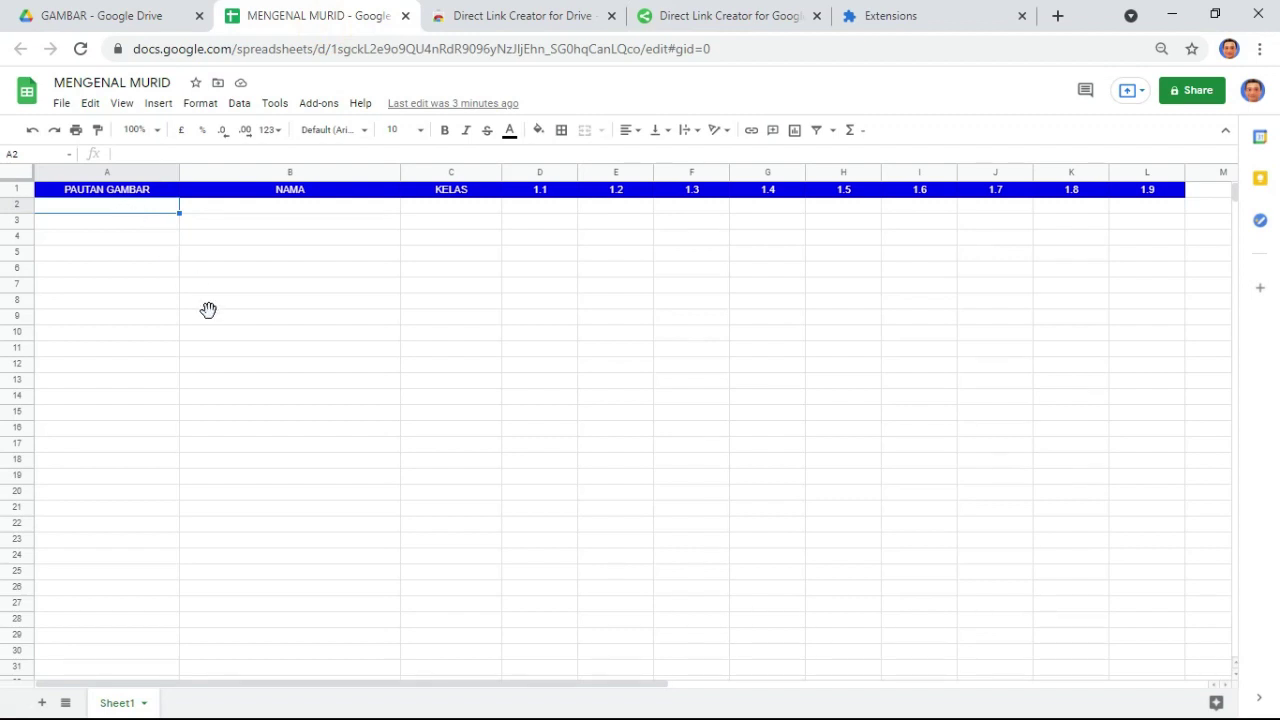
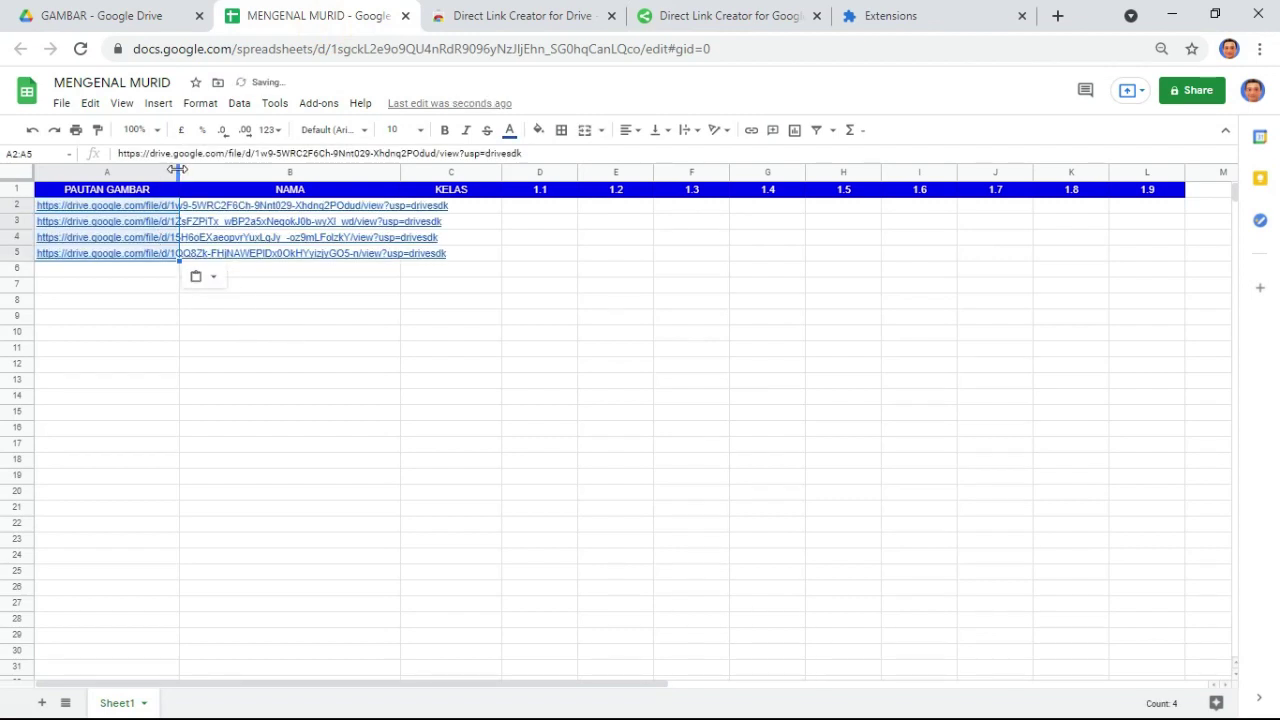
- Paste the four picture URLs into A2:A5 and widen column A to fit them
double_click(178, 170)
left_click(390, 337)
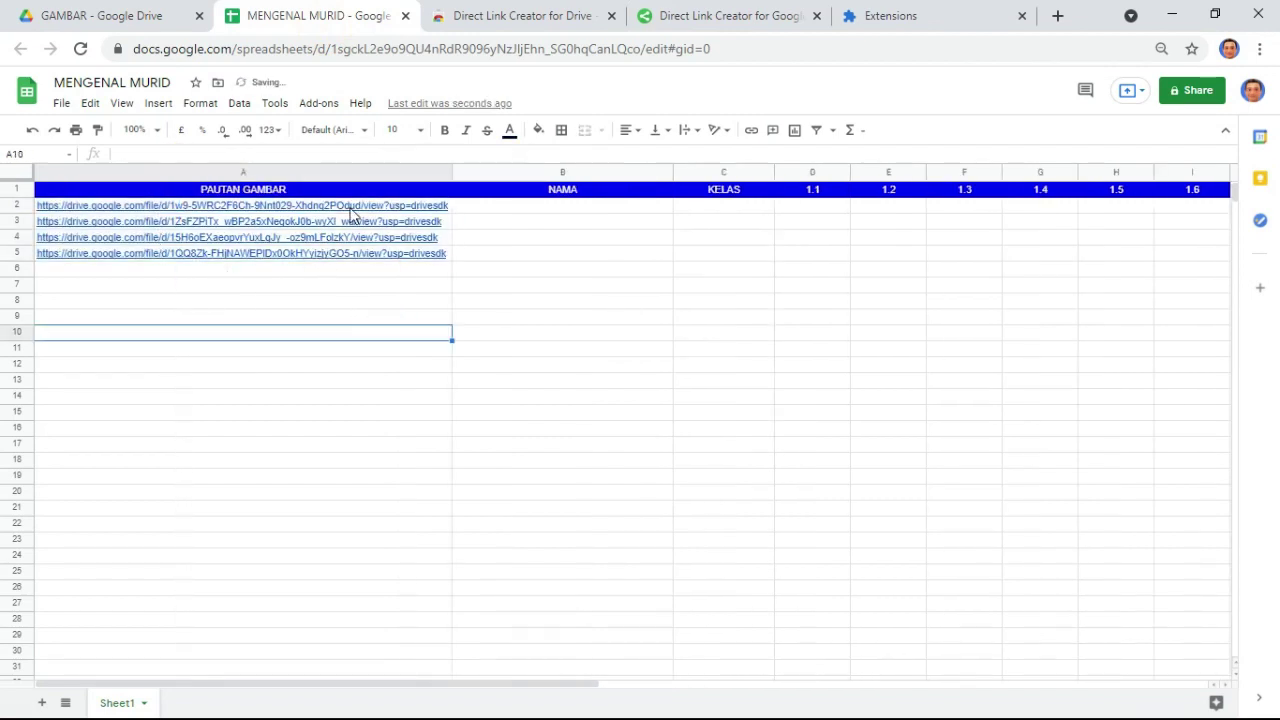
mouse_move(352, 210)
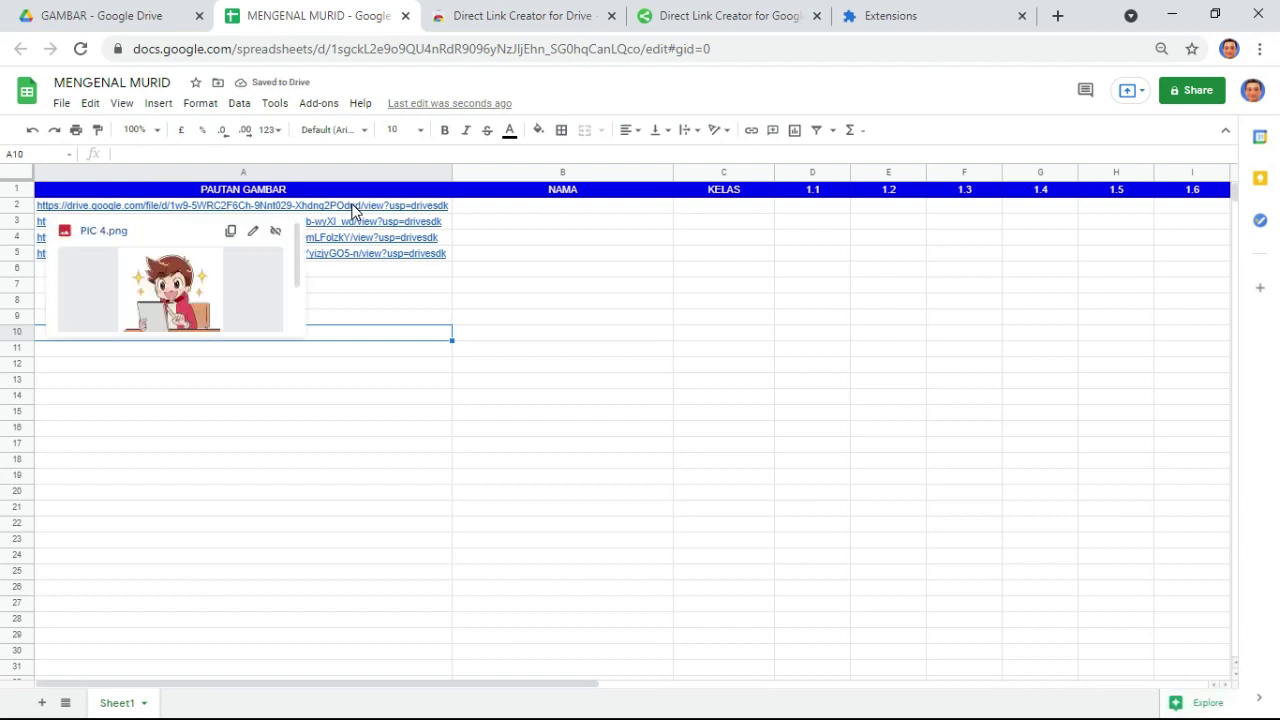
- Enter the first student's full name in cell B2
left_click(498, 213)
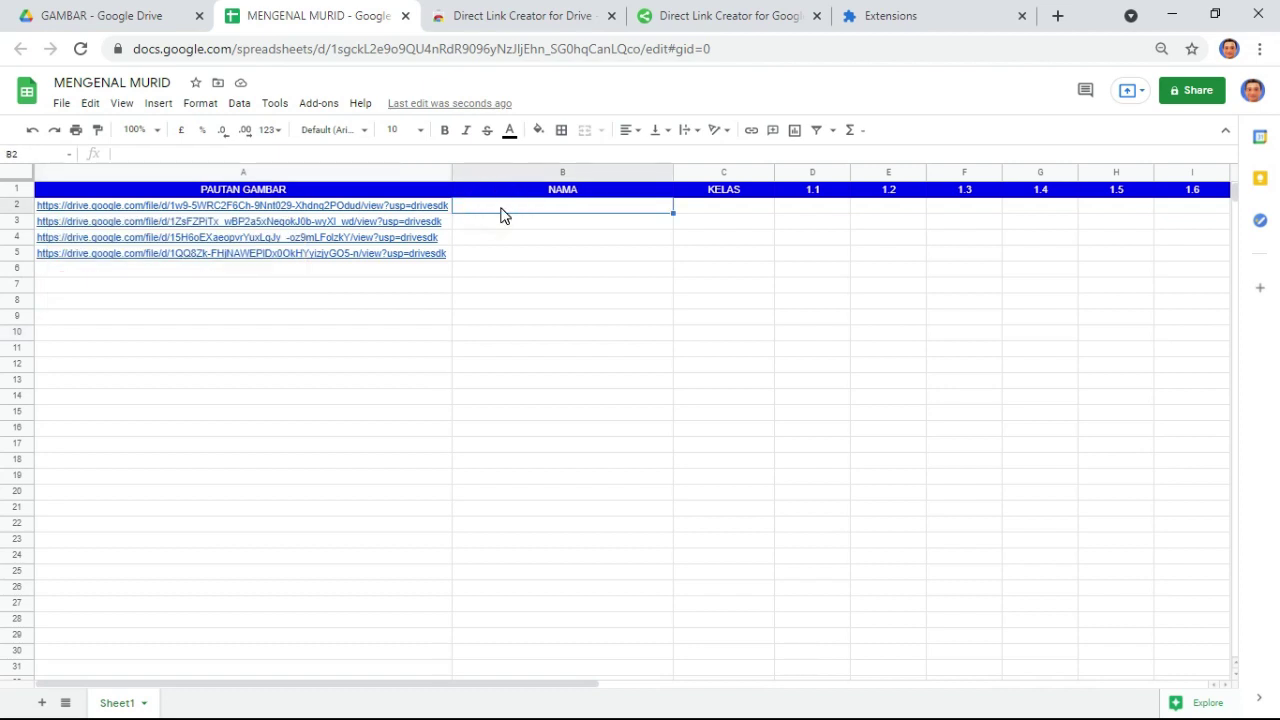
type("AMINAH")
key("Return")
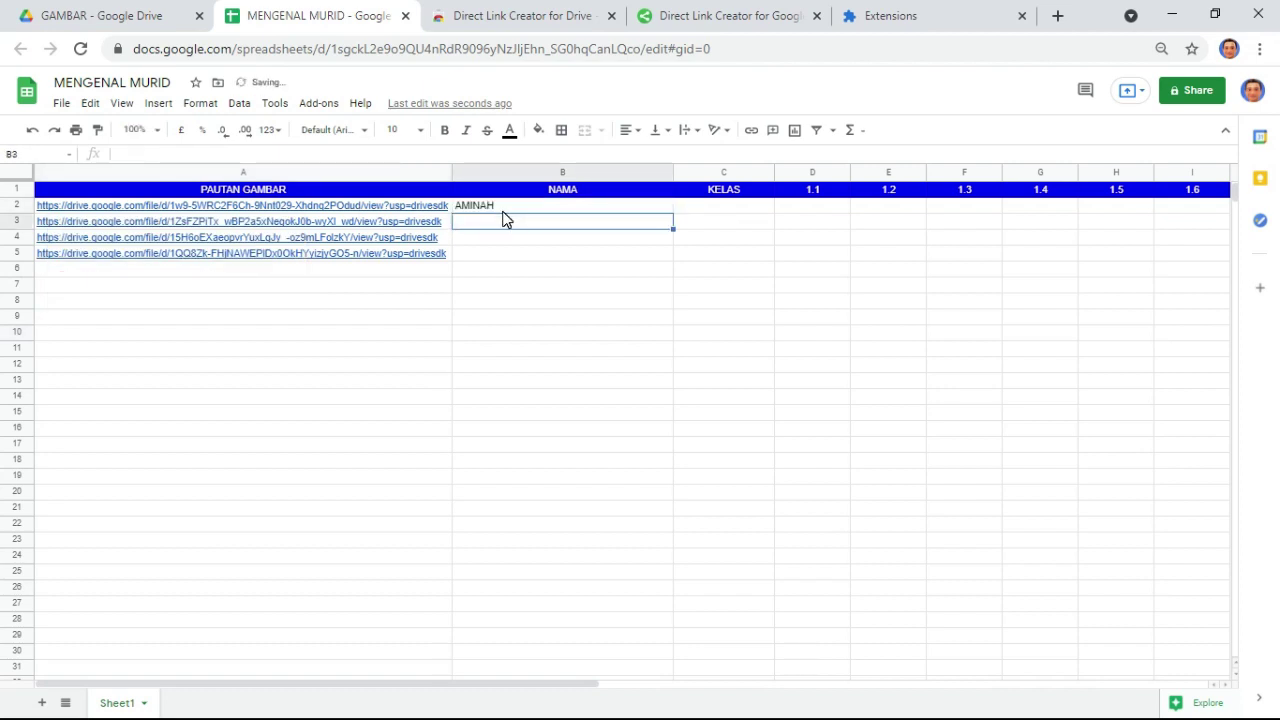
left_click(543, 208)
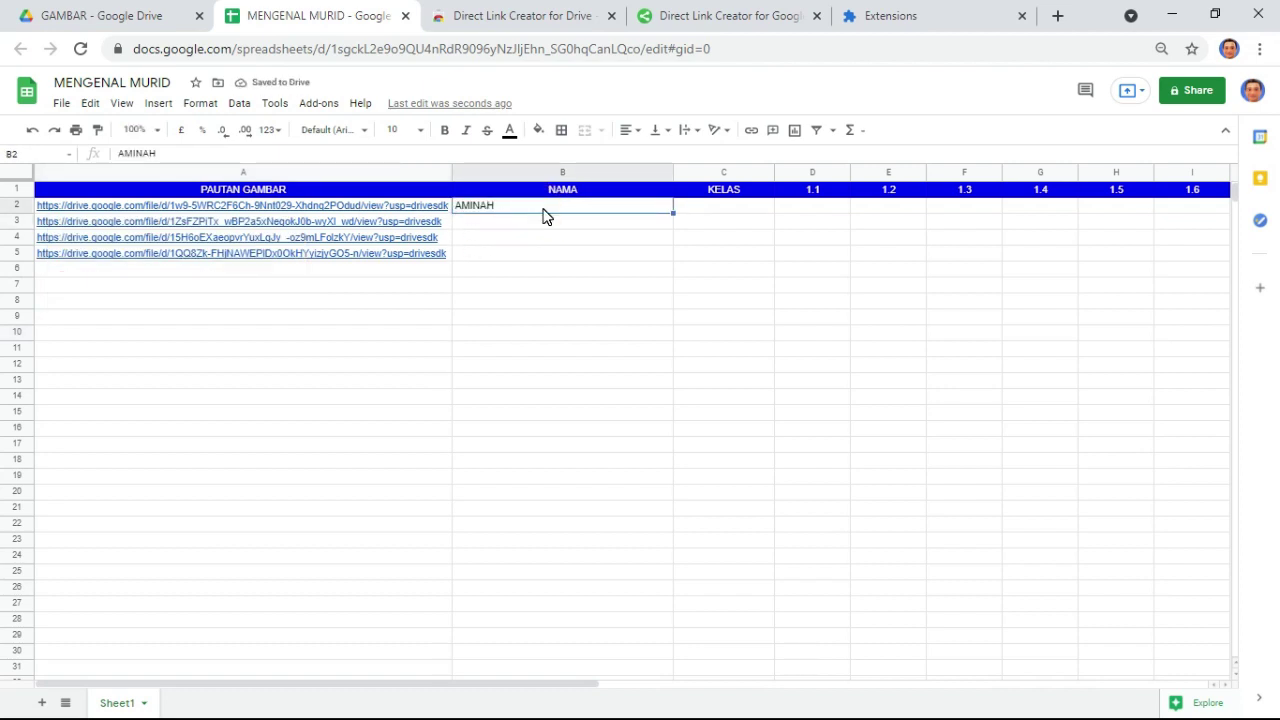
double_click(544, 208)
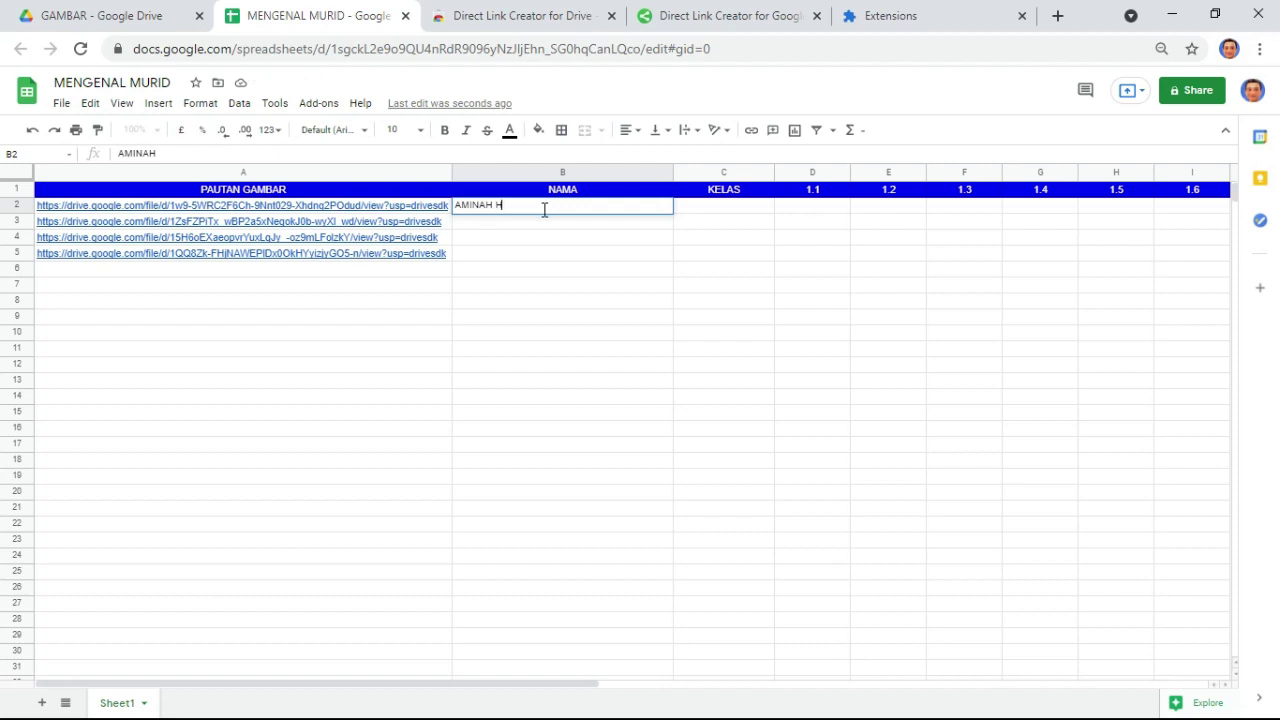
key("Return")
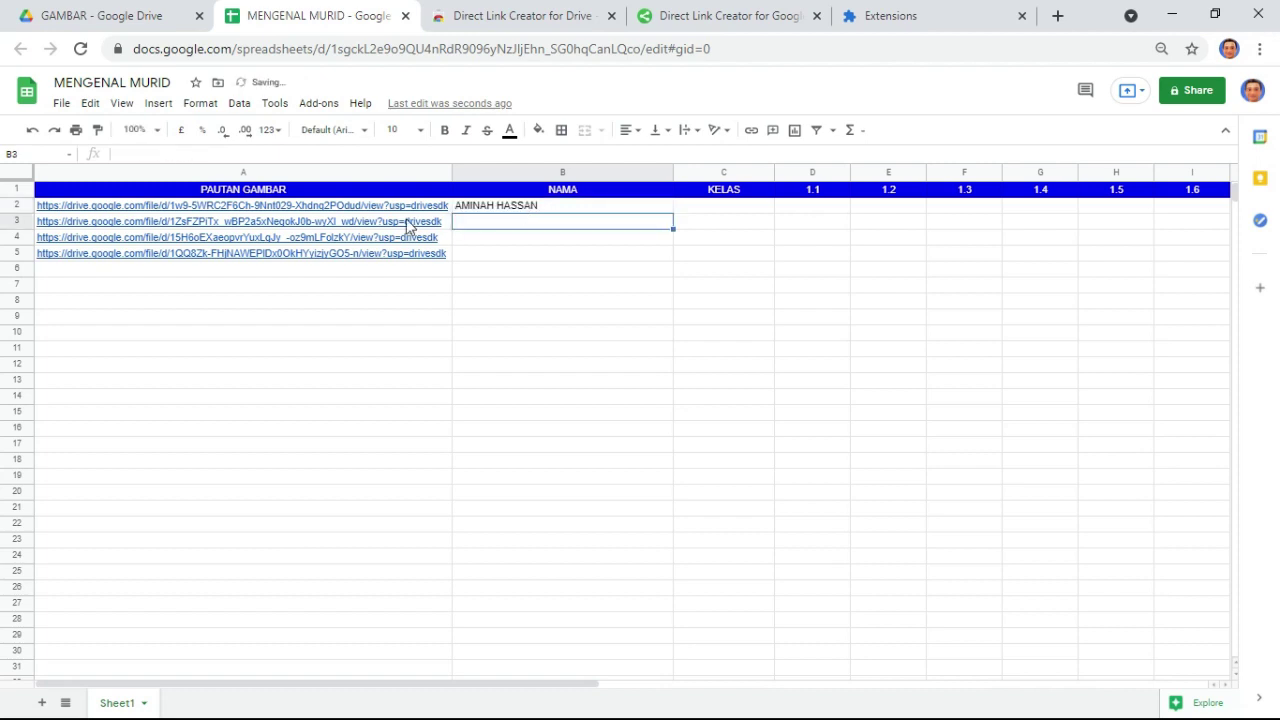
- Enter the second, third and fourth students' names in B3:B5
mouse_move(396, 232)
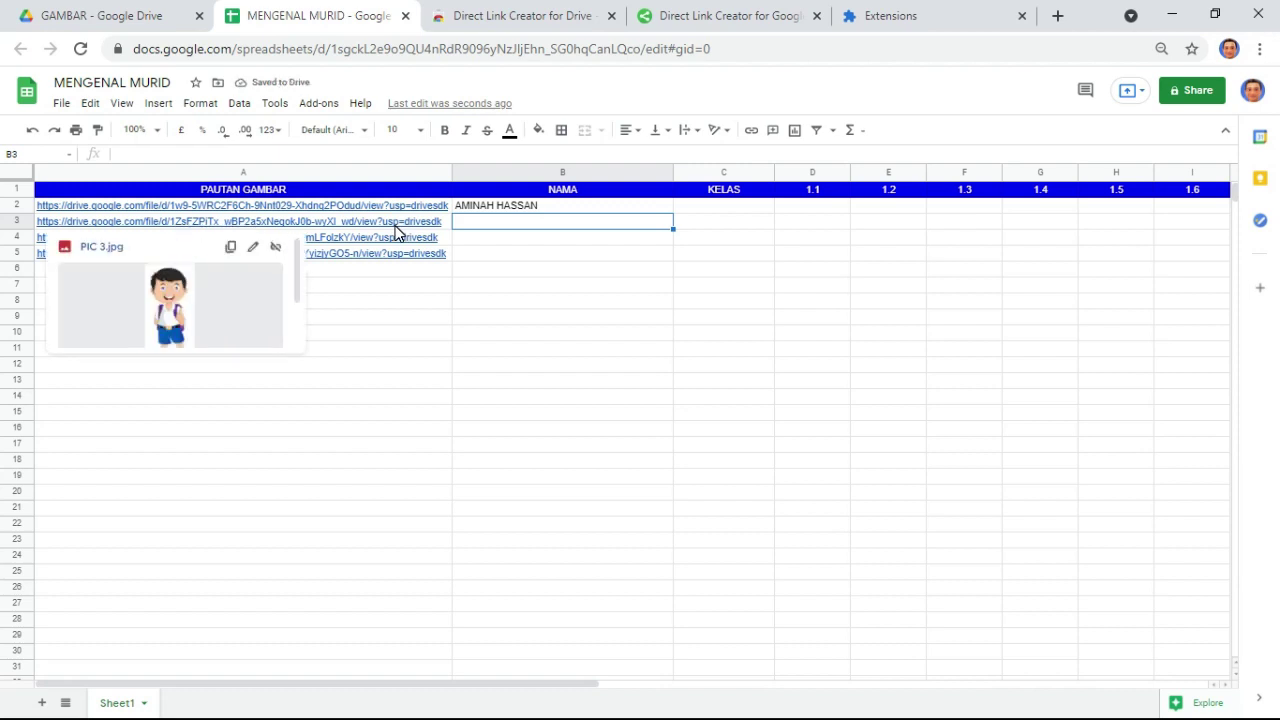
type("ABU")
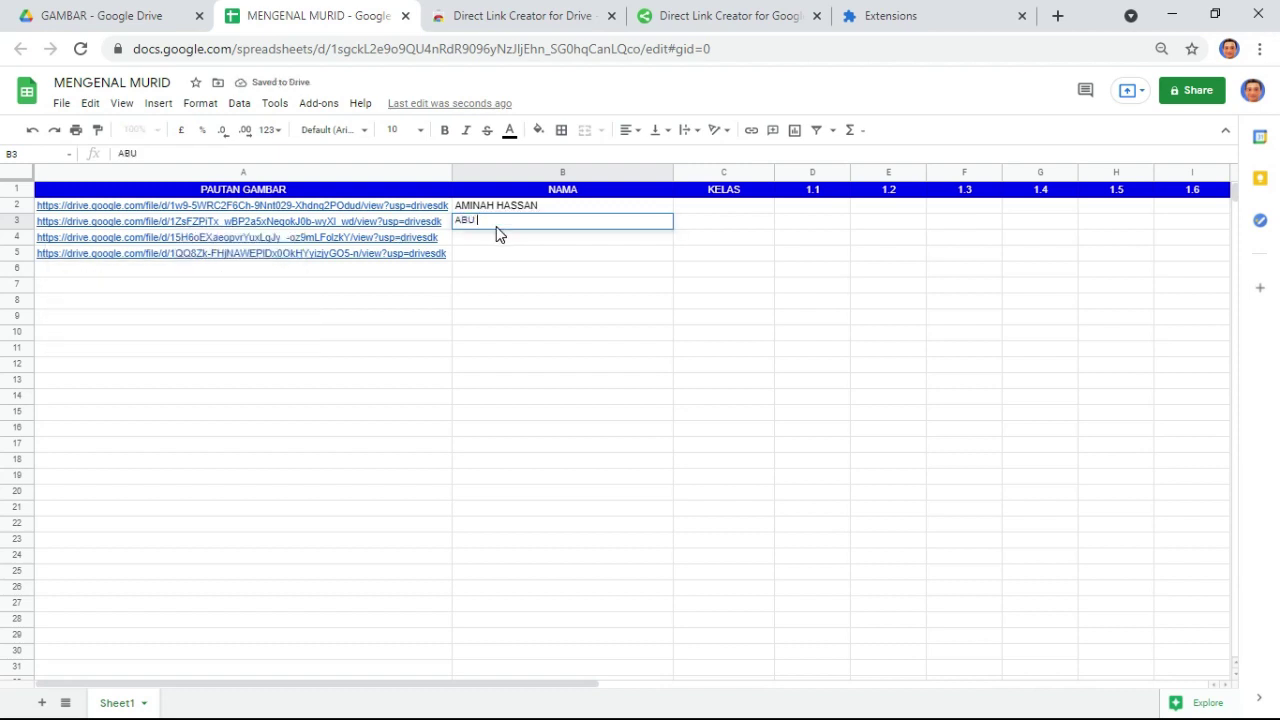
type(" HURAIRAH")
key("Return")
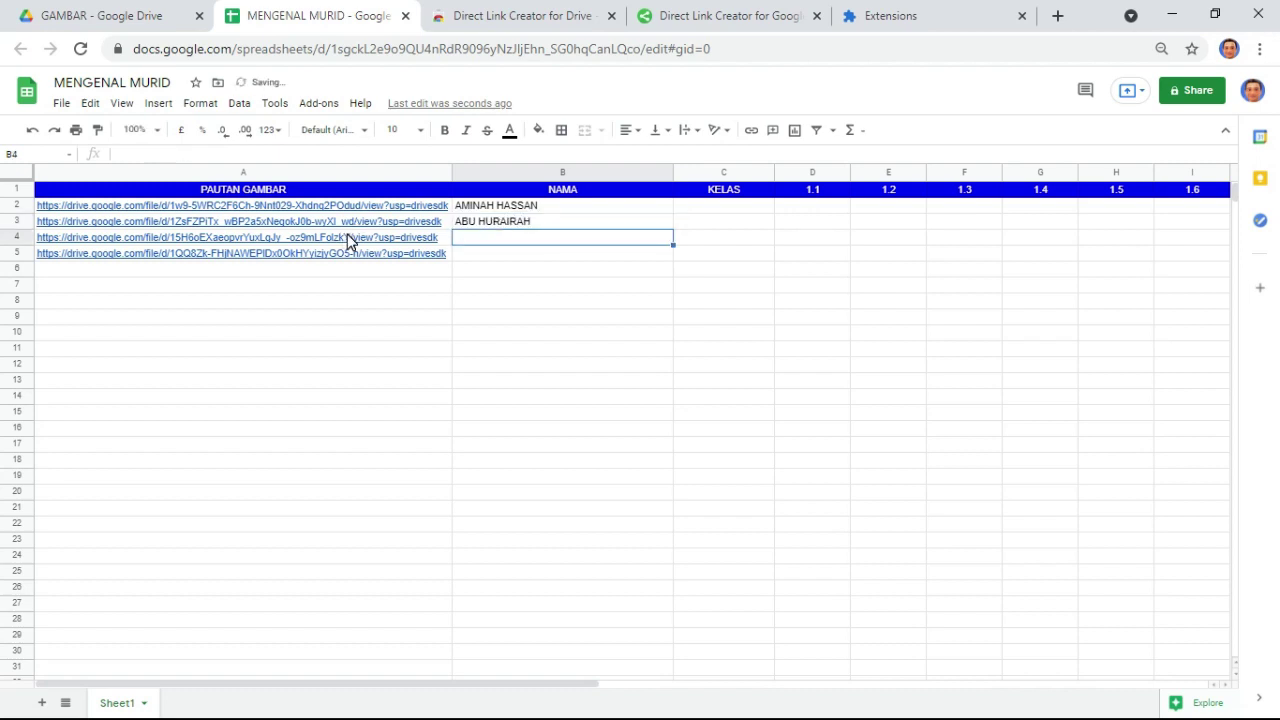
mouse_move(349, 242)
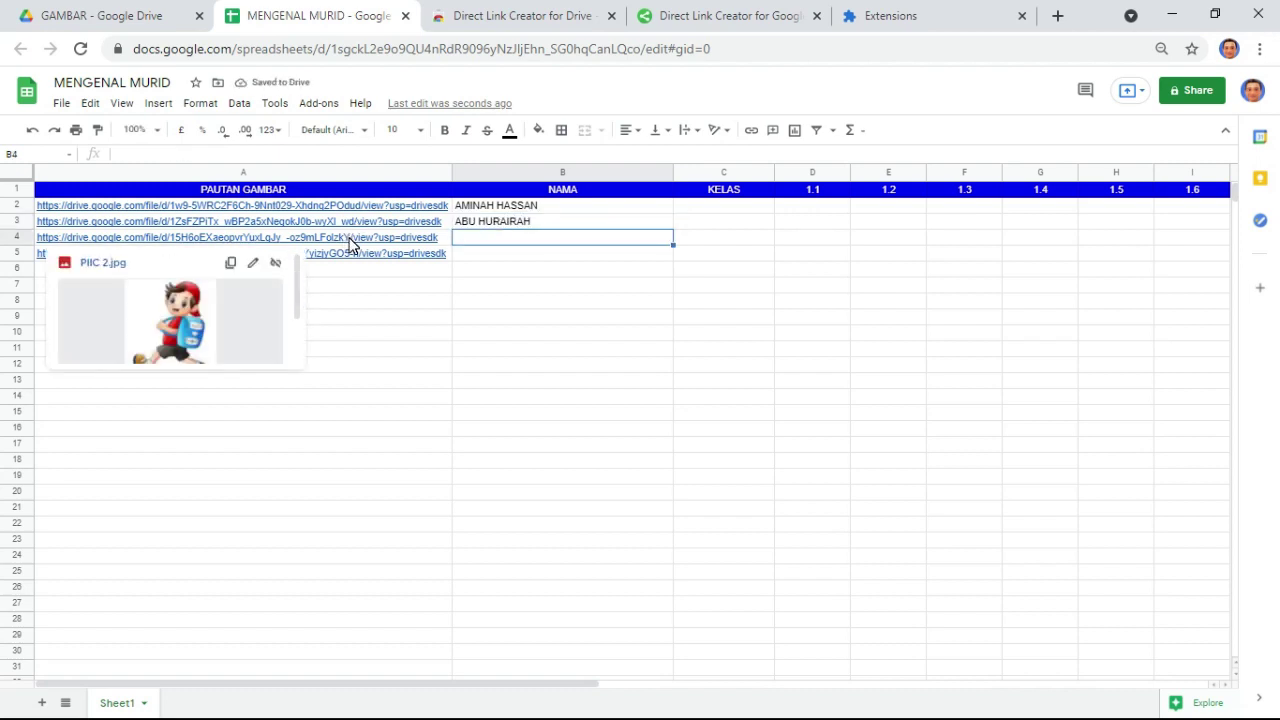
type("MUH ")
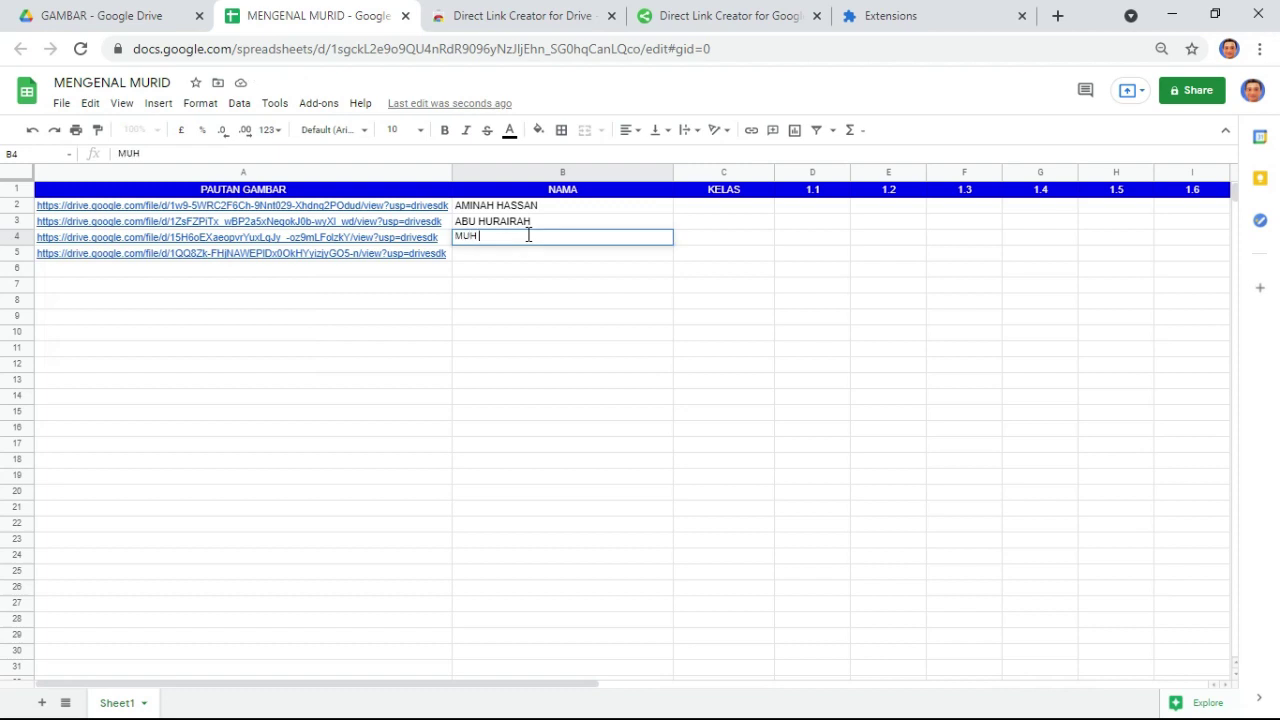
type("D NAZRIN")
key("Return")
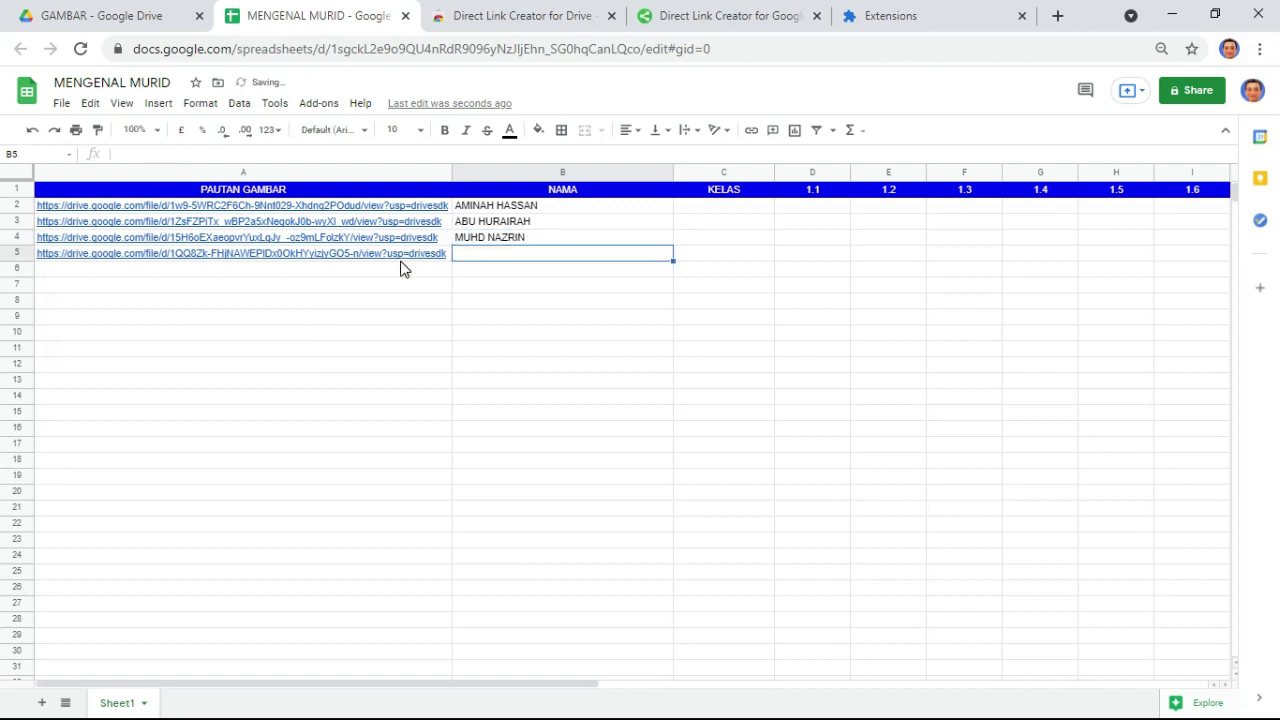
mouse_move(401, 262)
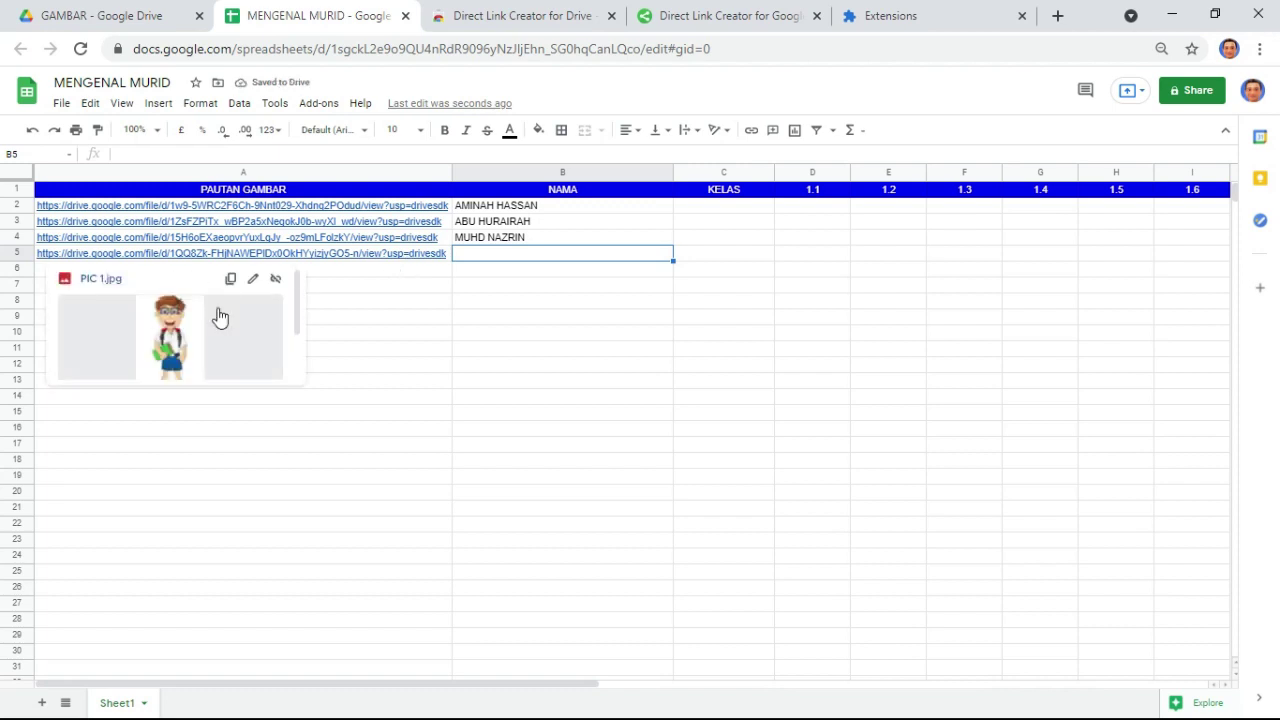
type("MUH")
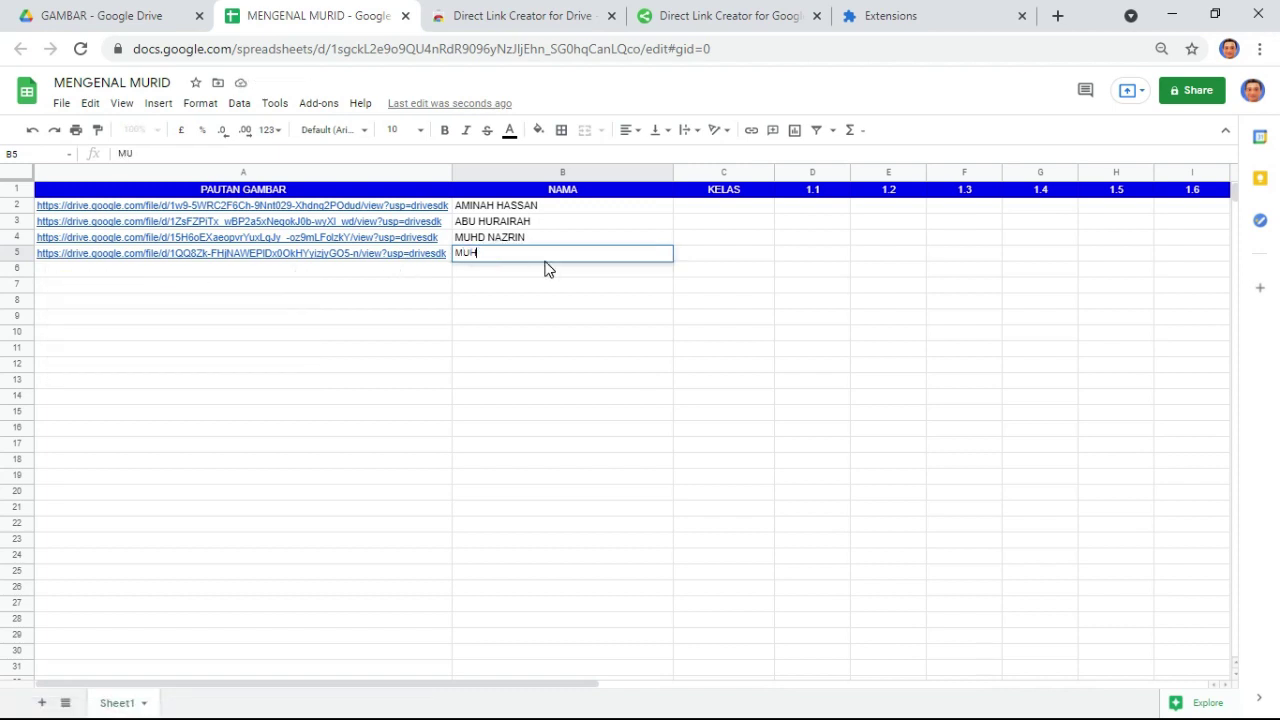
type("D NAZRIL")
key("Return")
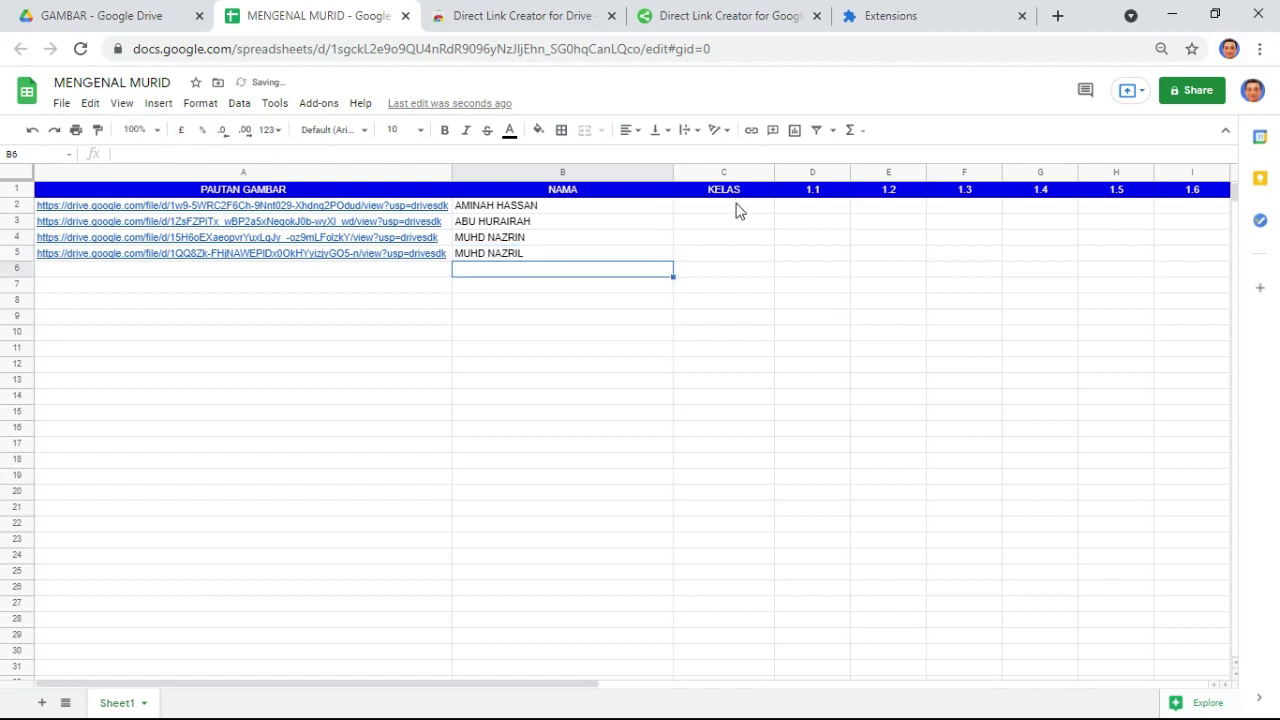
- Enter 4 BIJAKSANA as the first student's class in C2, undoing an accidental paste
left_click(737, 208)
type("4 BIJ")
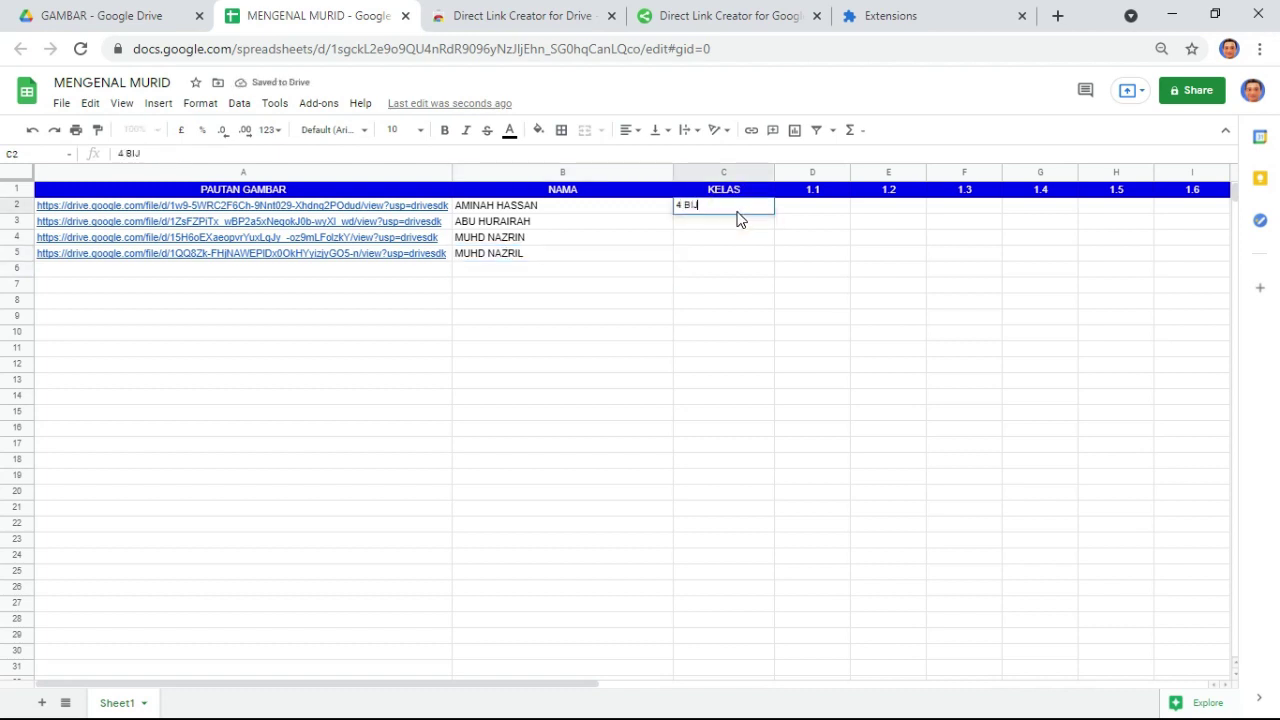
type("AKSANA")
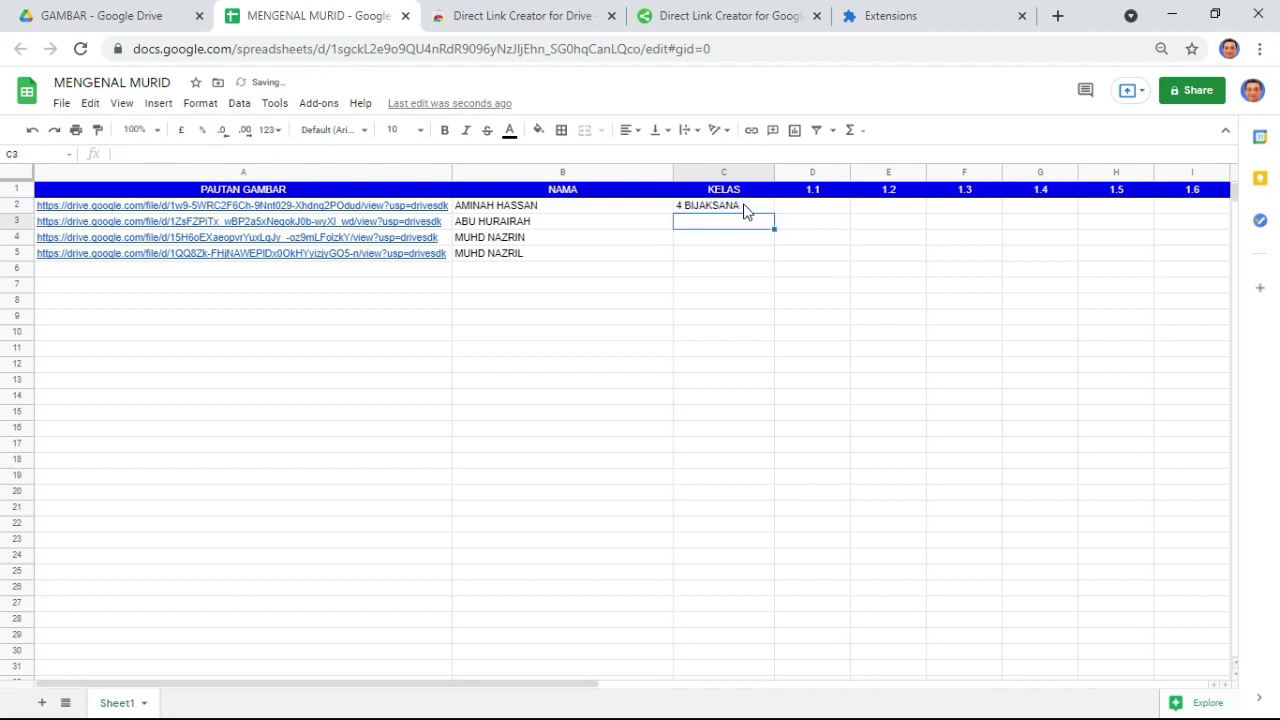
left_click(740, 207)
left_click_drag(774, 210, 771, 278)
double_click(737, 206)
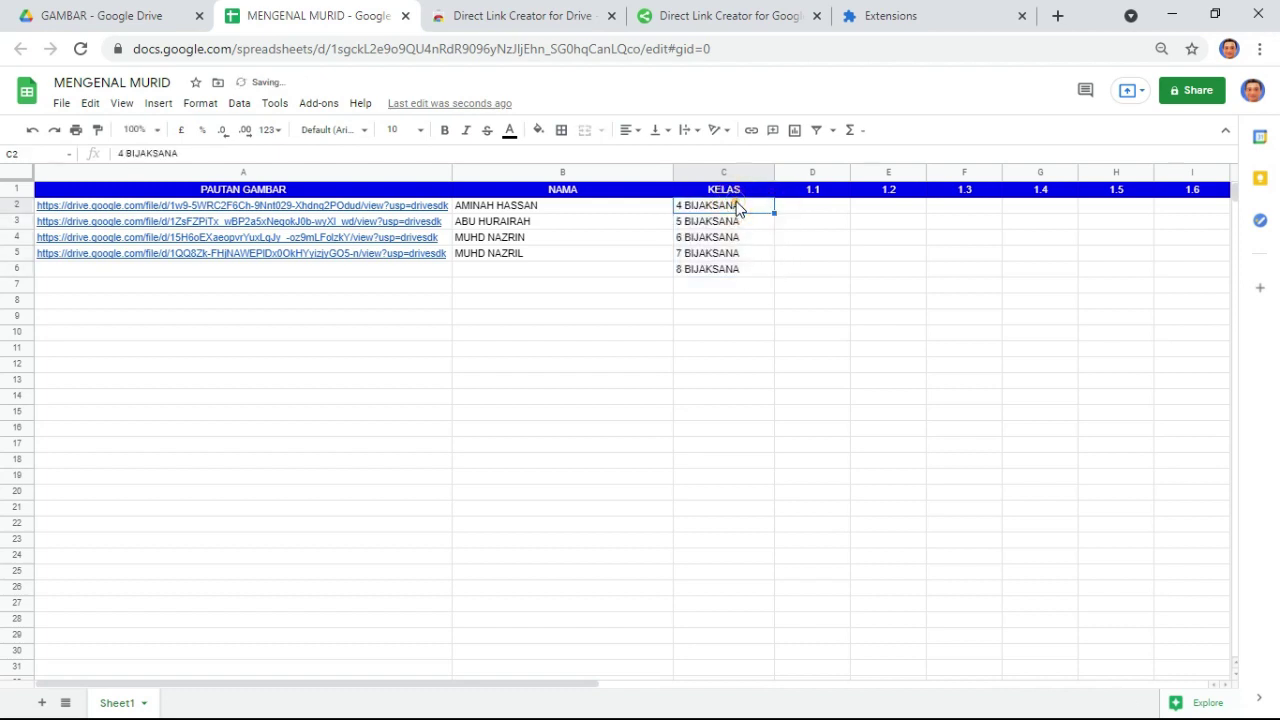
left_click_drag(740, 228, 735, 274)
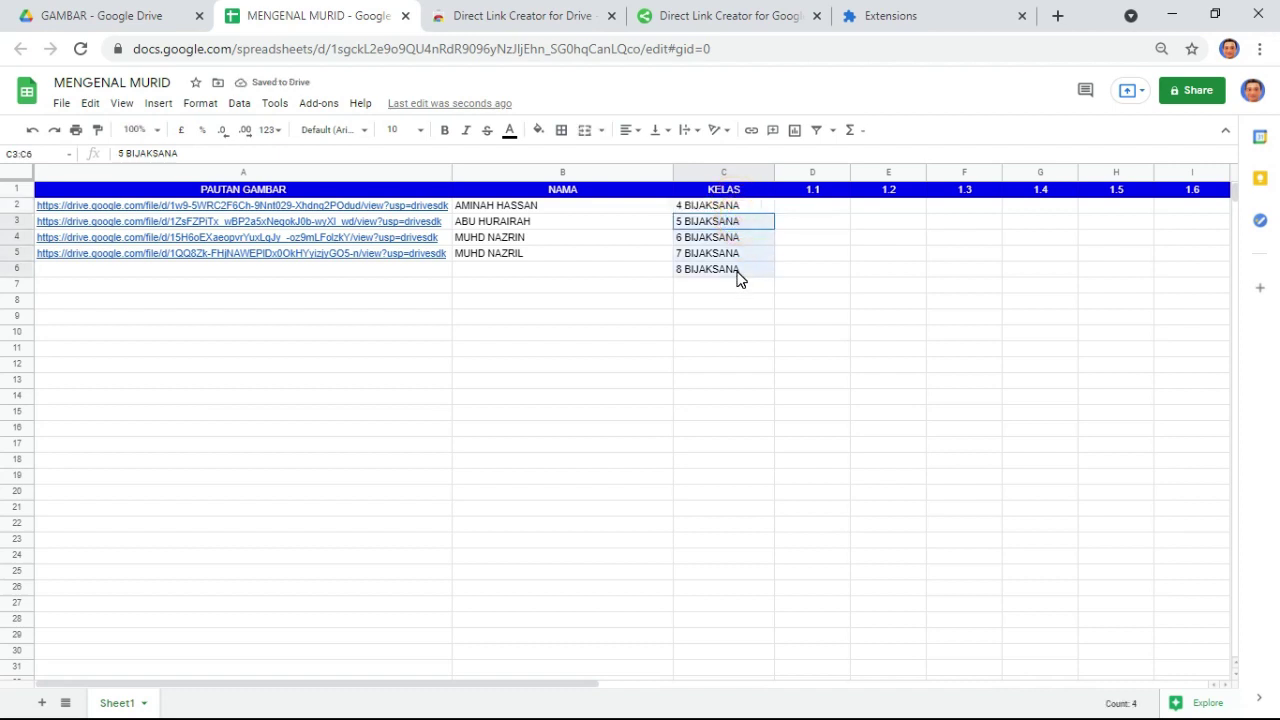
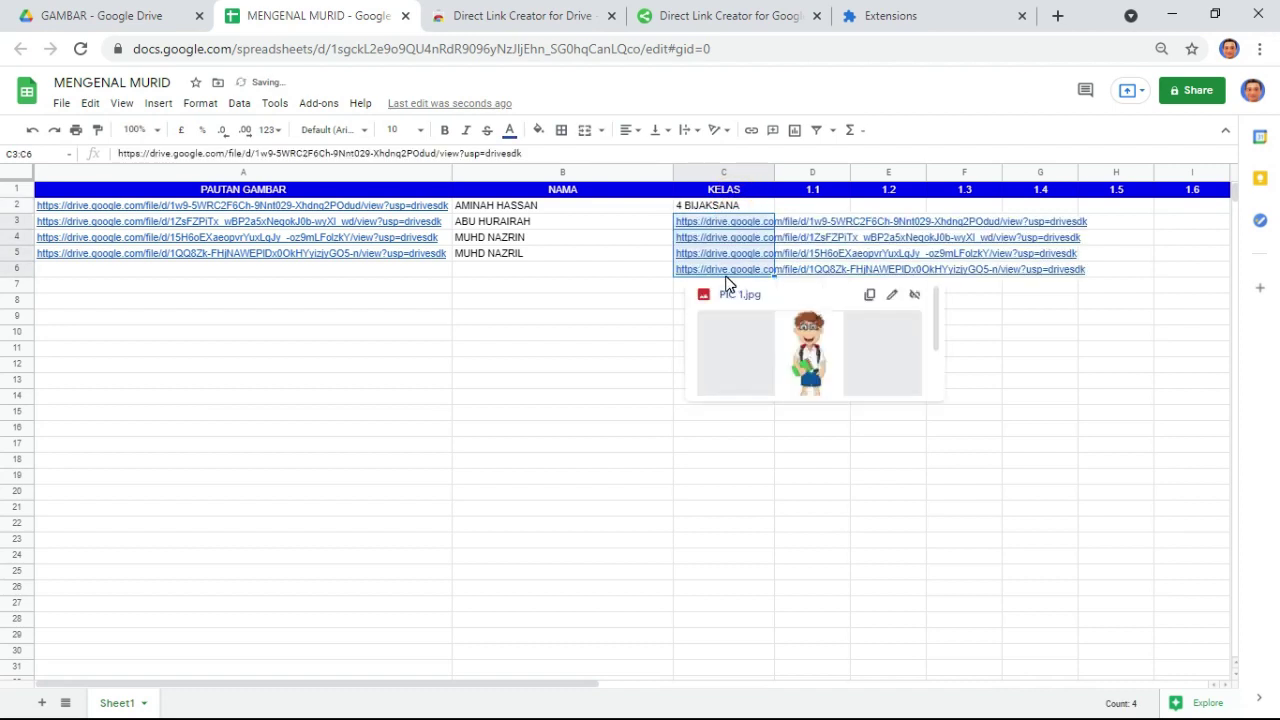
key("ctrl+z")
- Copy 4 BIJAKSANA into C3:C5 and clear the leftover 8 BIJAKSANA in C6
left_click(737, 206)
key("ctrl+c")
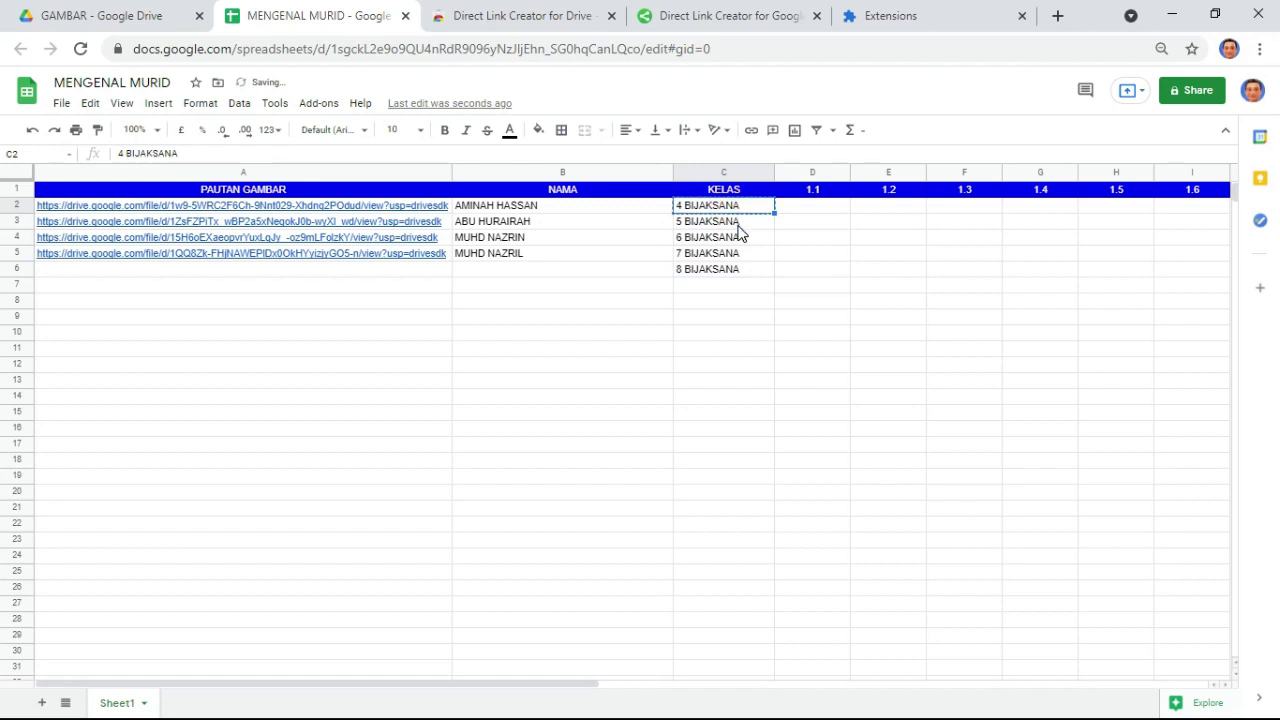
left_click_drag(737, 220, 740, 260)
key("ctrl+v")
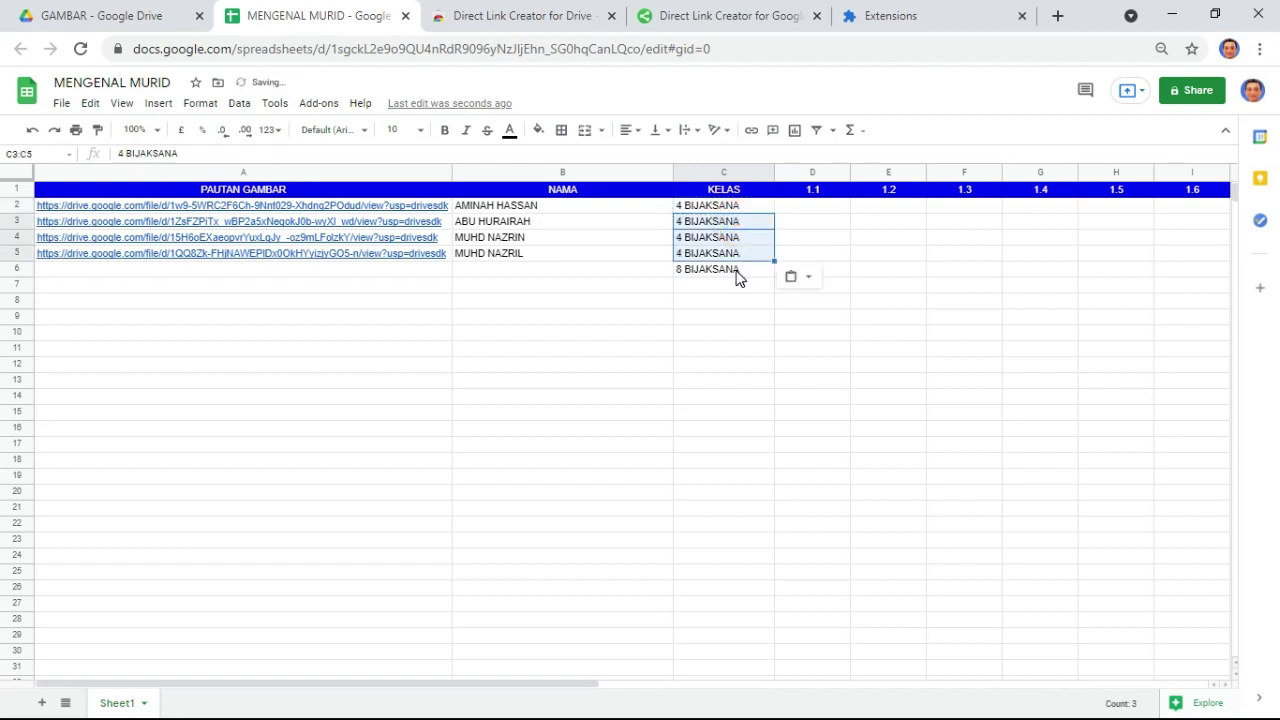
left_click(737, 271)
key("Delete")
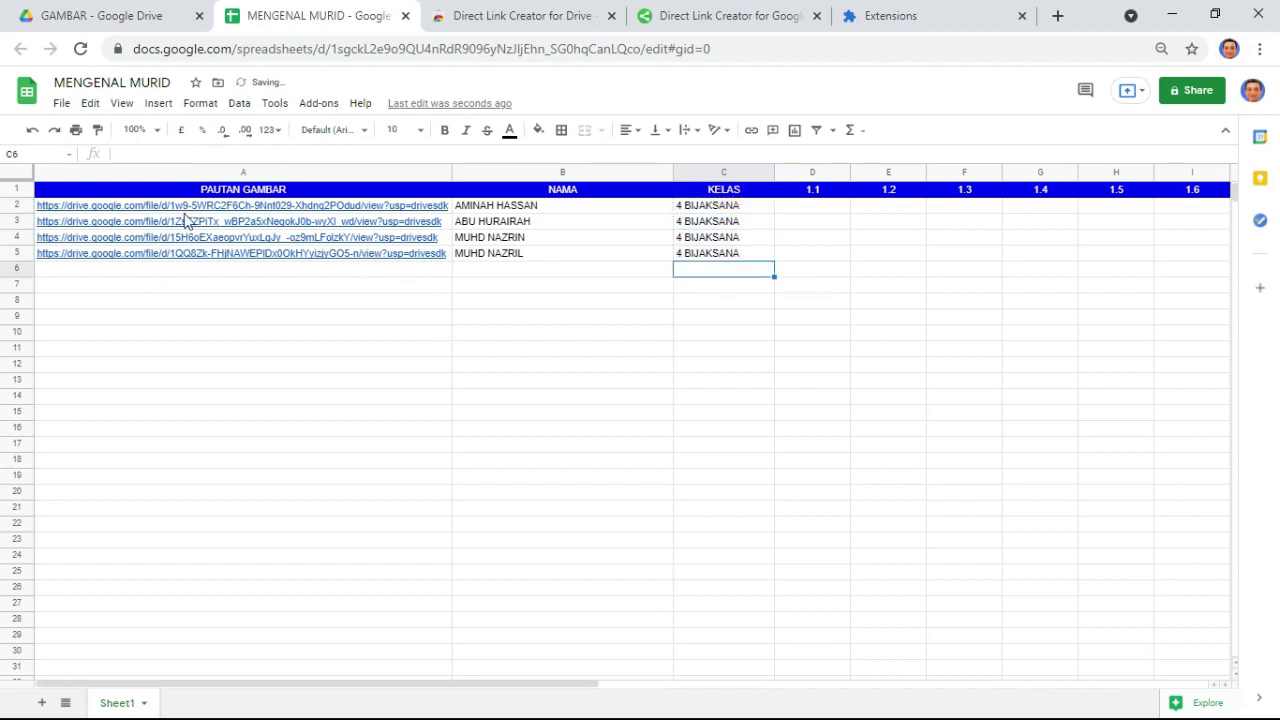
left_click(549, 369)
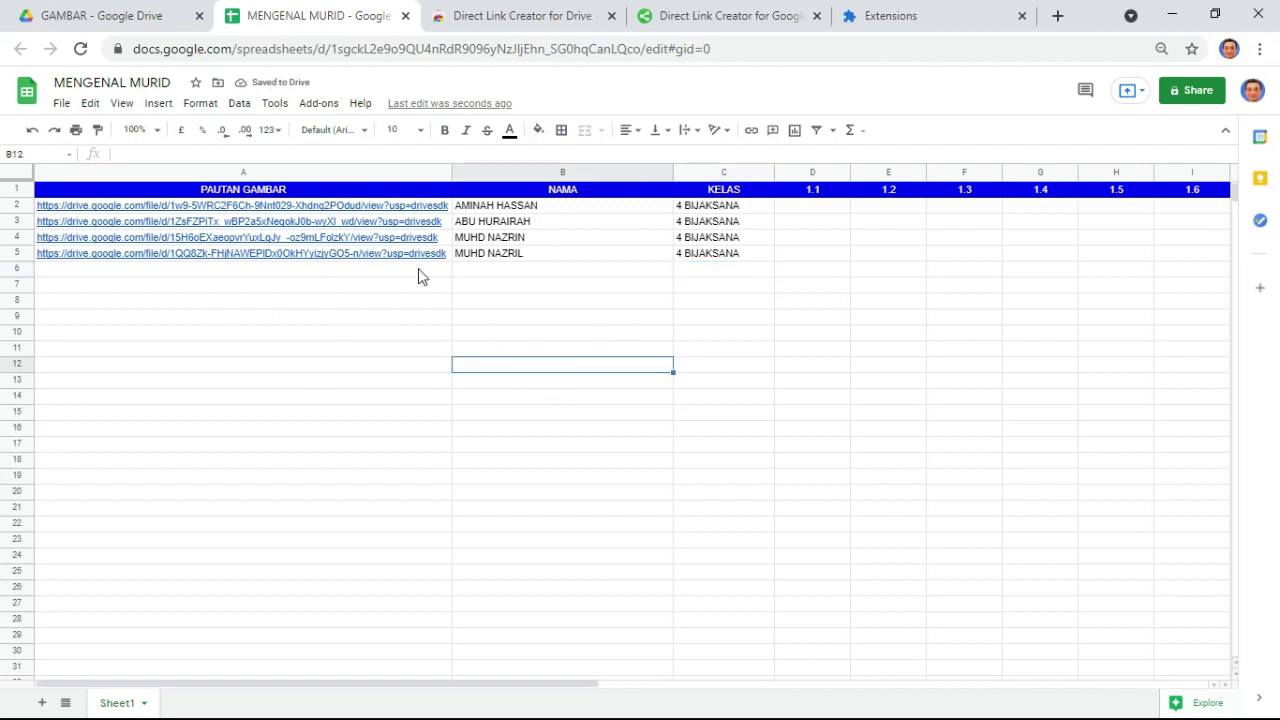
- Centre-align the text in the NAMA column
left_click_drag(512, 188, 519, 262)
left_click_drag(840, 206, 1172, 264)
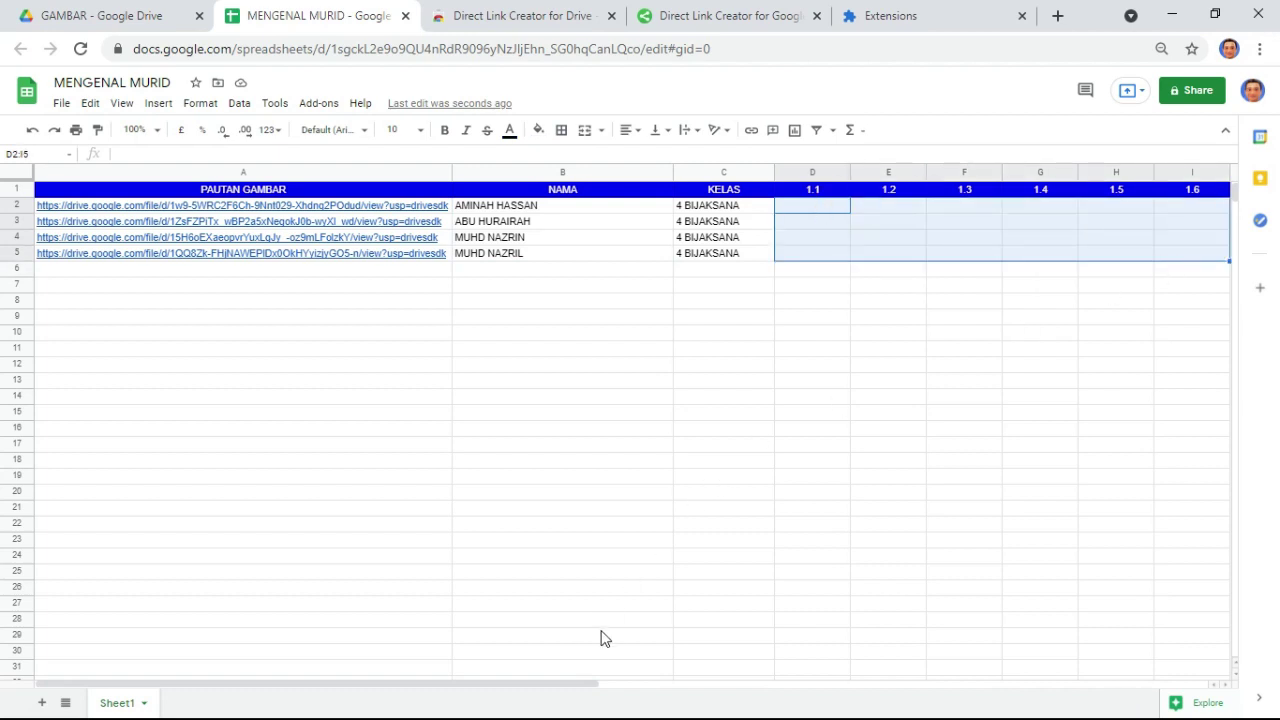
left_click(585, 687)
left_click_drag(579, 688, 437, 691)
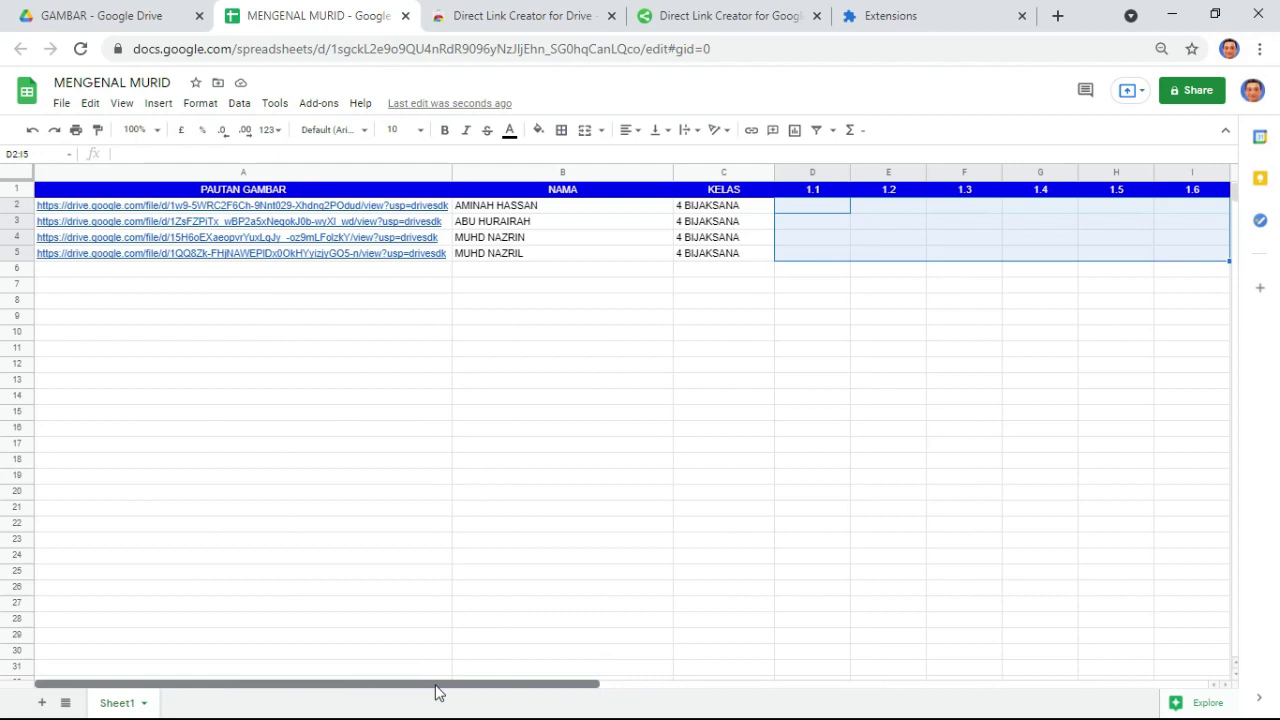
left_click(630, 365)
left_click(540, 172)
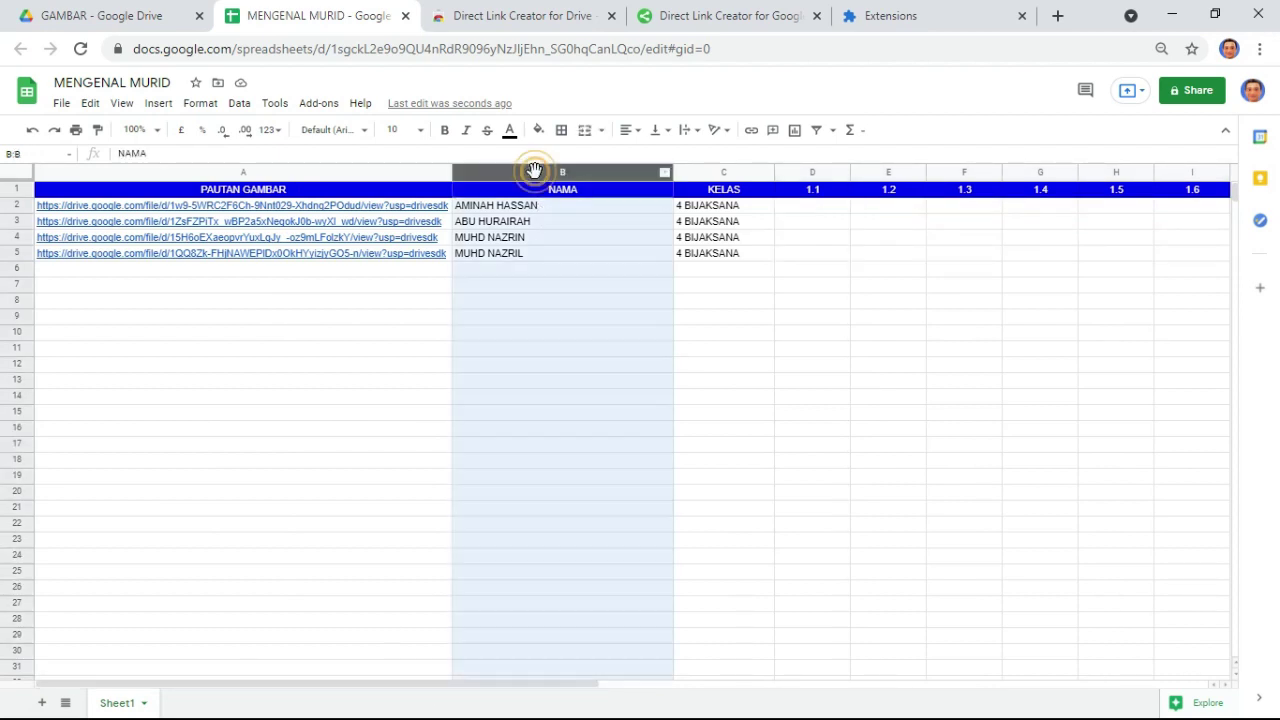
left_click(628, 130)
left_click(645, 157)
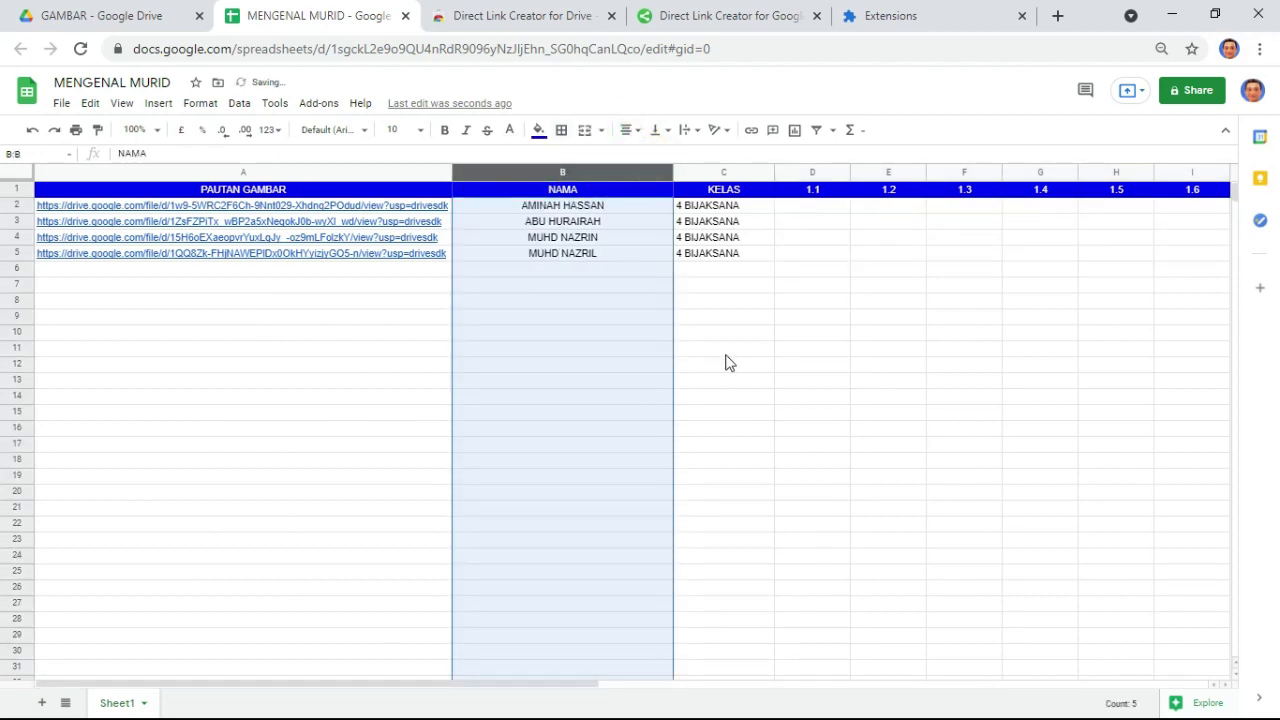
left_click(737, 352)
- Centre-align the KELAS column and open a new browser tab
left_click(735, 173)
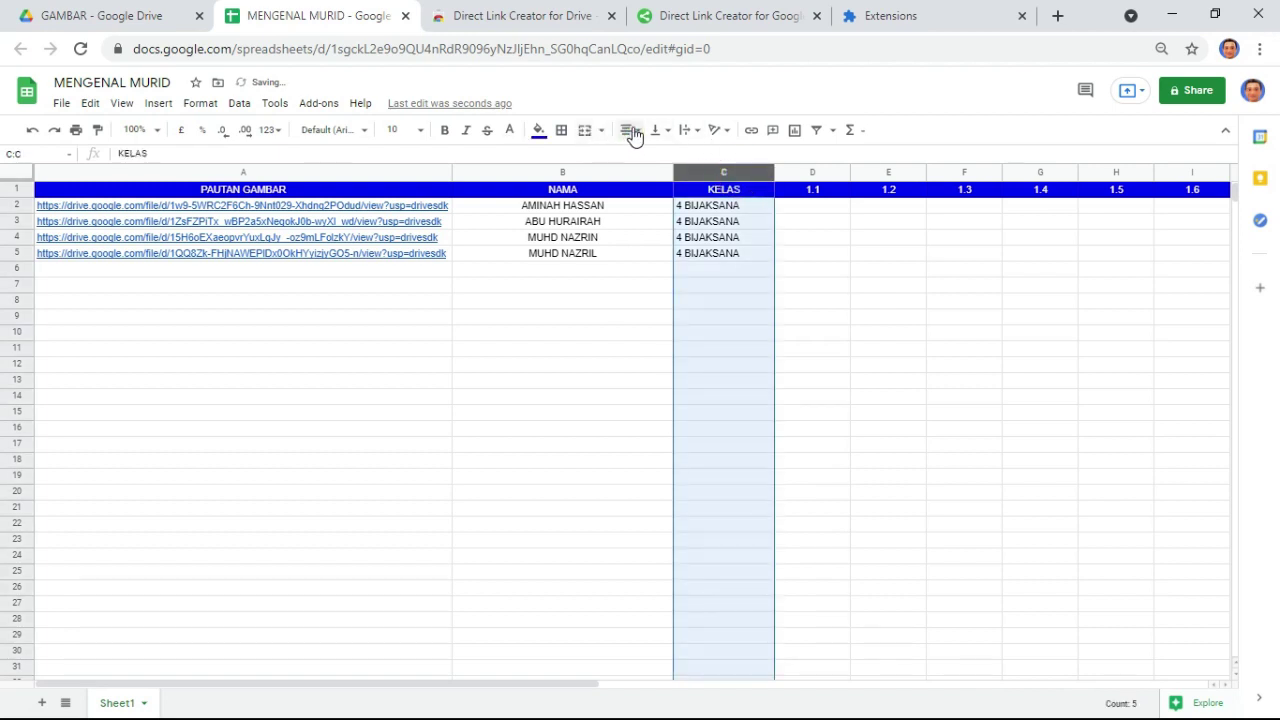
left_click(628, 130)
left_click(645, 157)
left_click(838, 318)
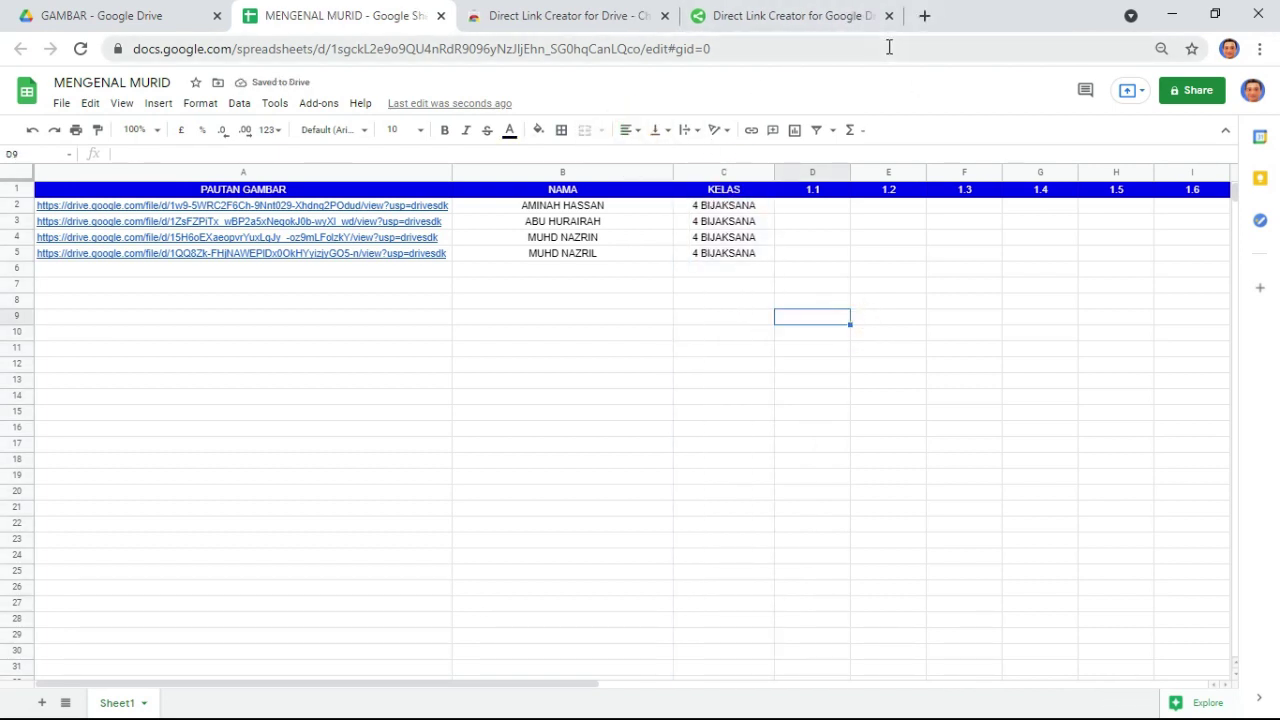
left_click(923, 16)
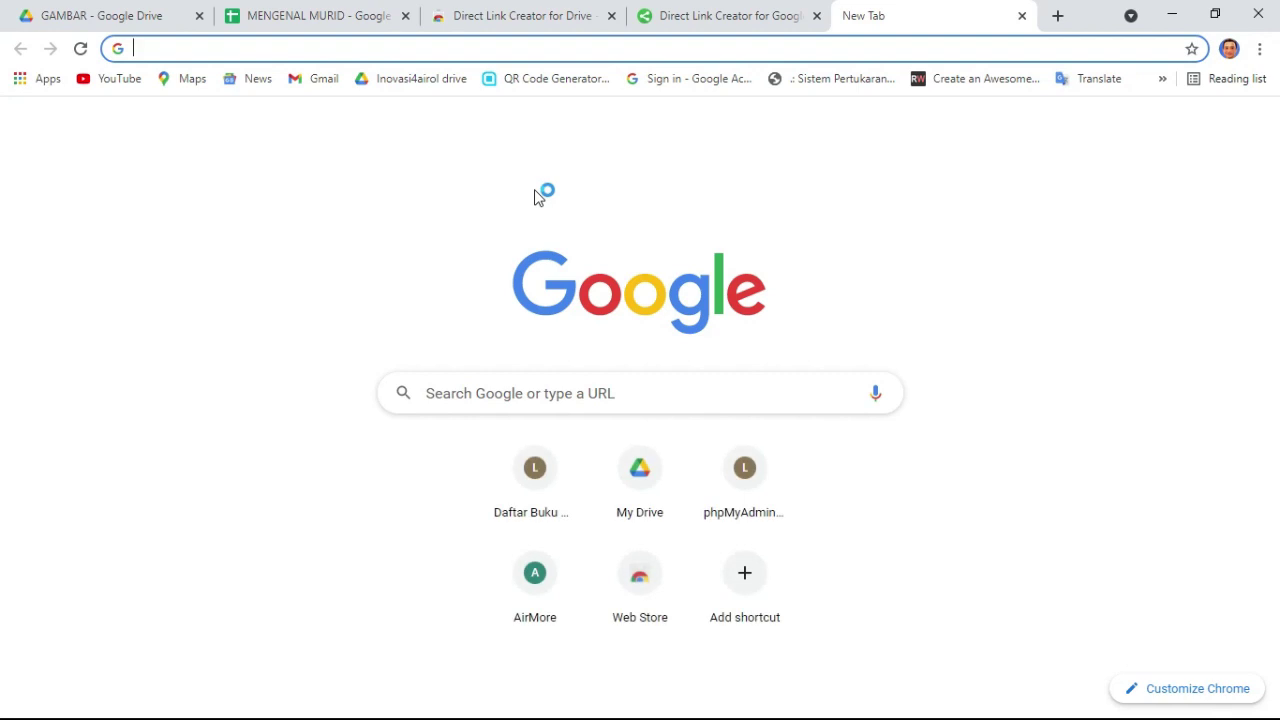
- Search for 'glide app' and open the glideapps.com homepage from the results
type("GLIDE")
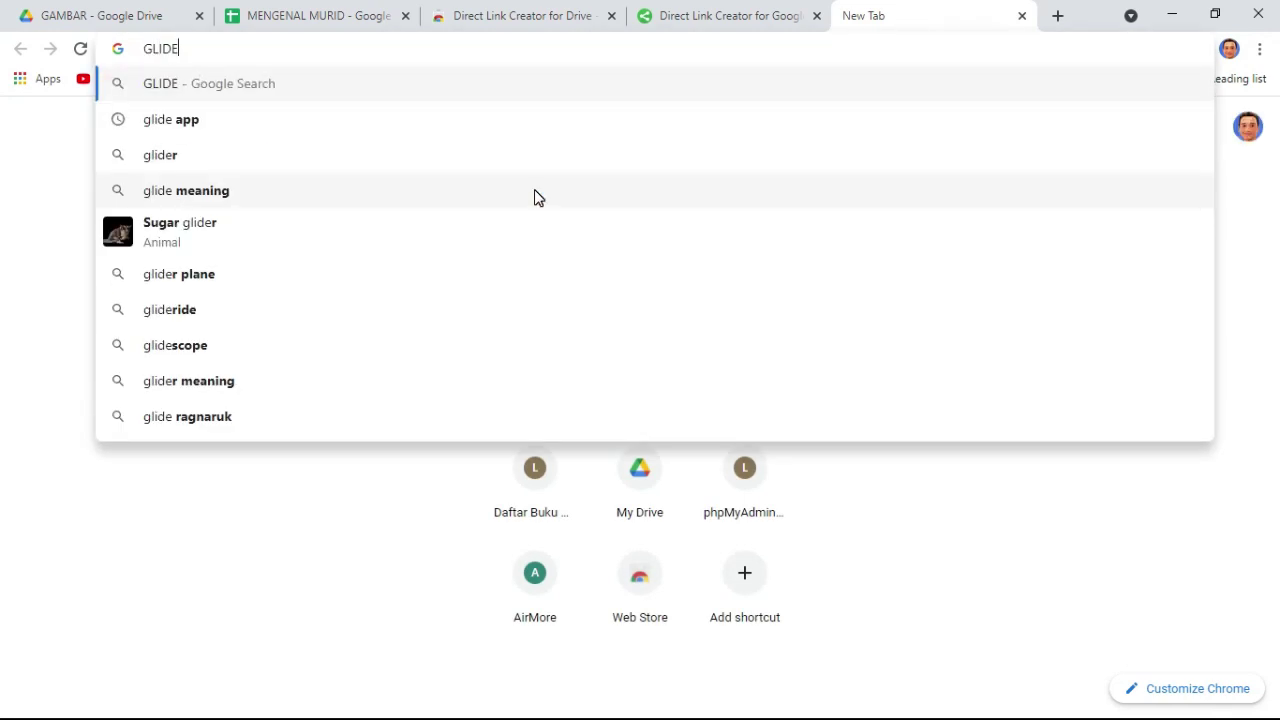
left_click(251, 122)
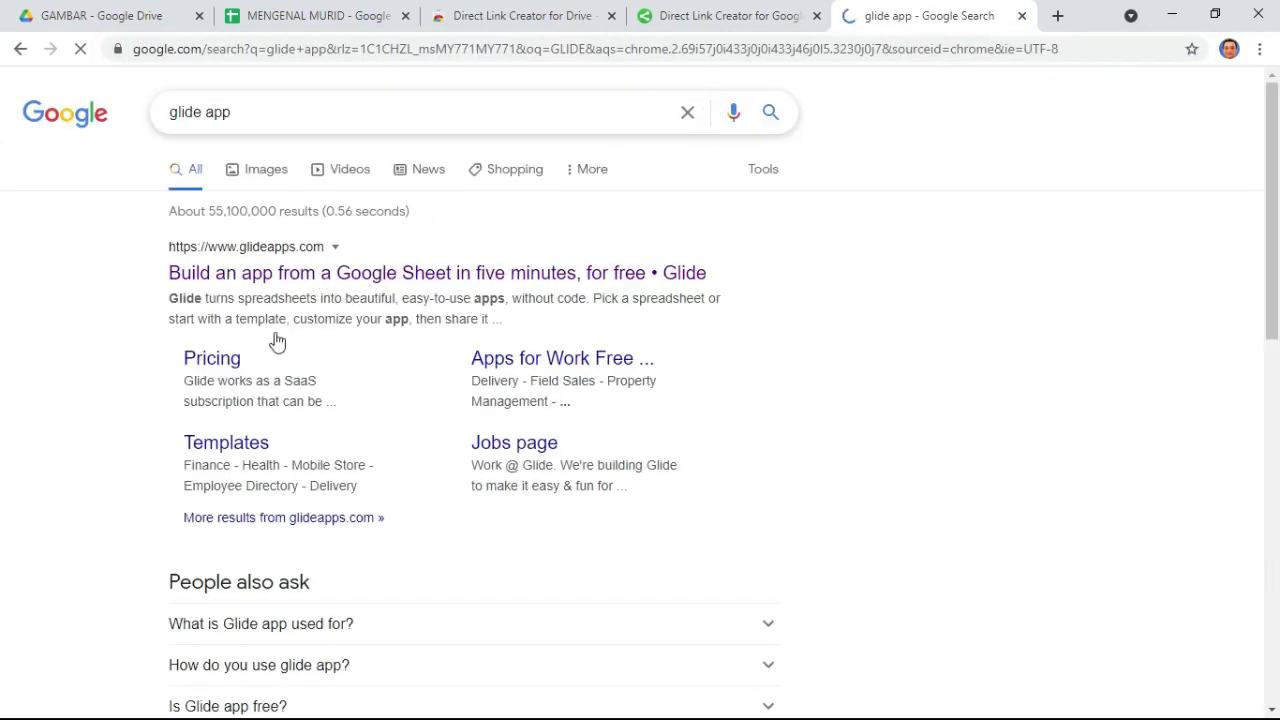
left_click(368, 283)
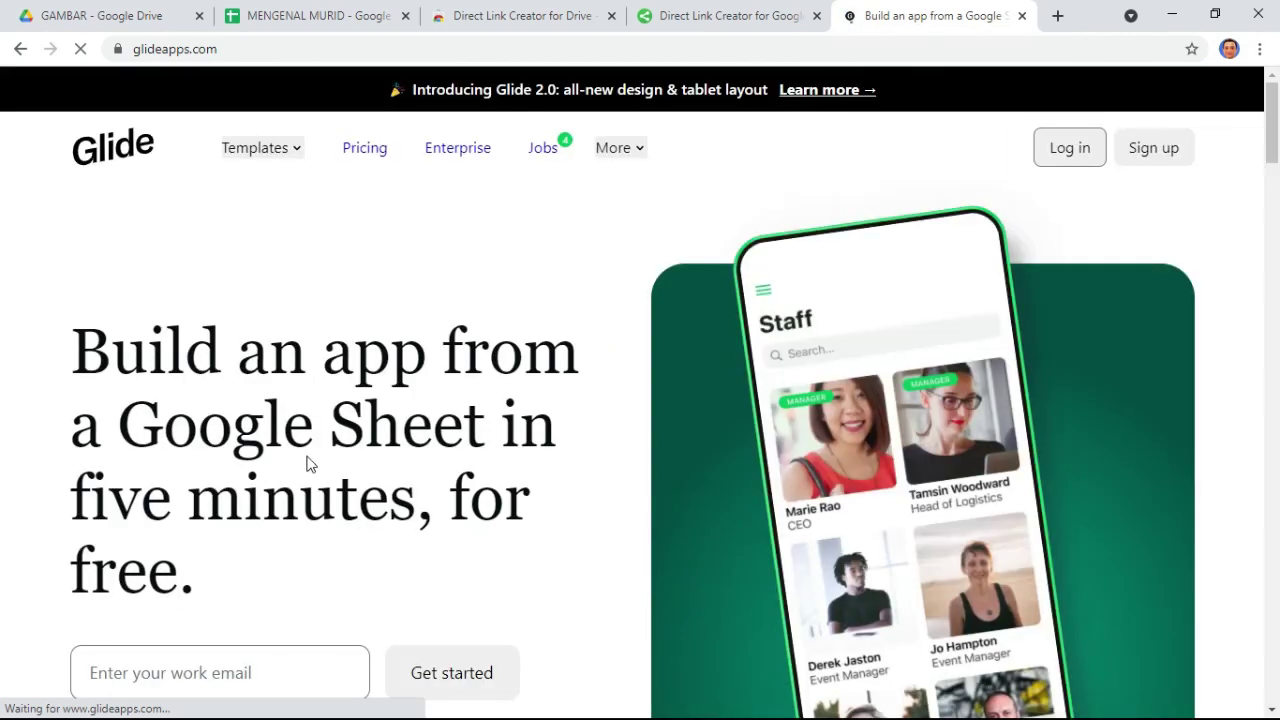
scroll(380, 490, "down", 3)
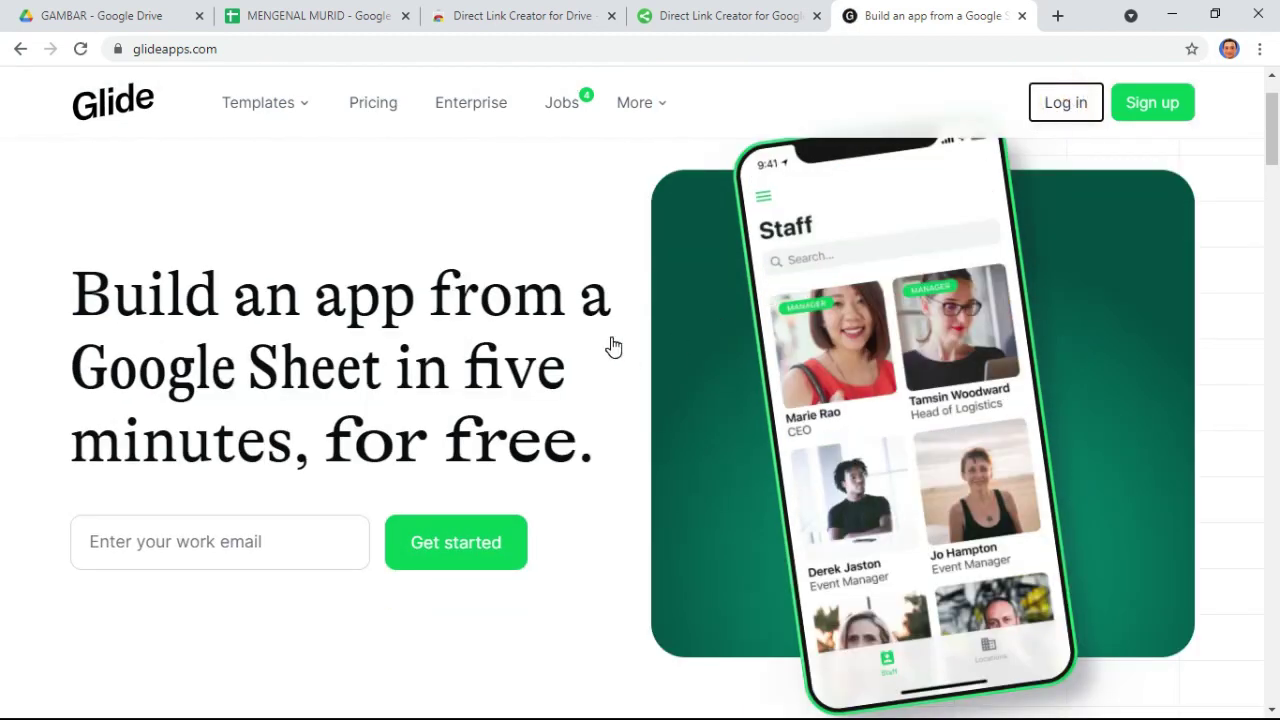
- Log in to Glide and open the SK PEKAN SATU team's Billing page
left_click(1085, 114)
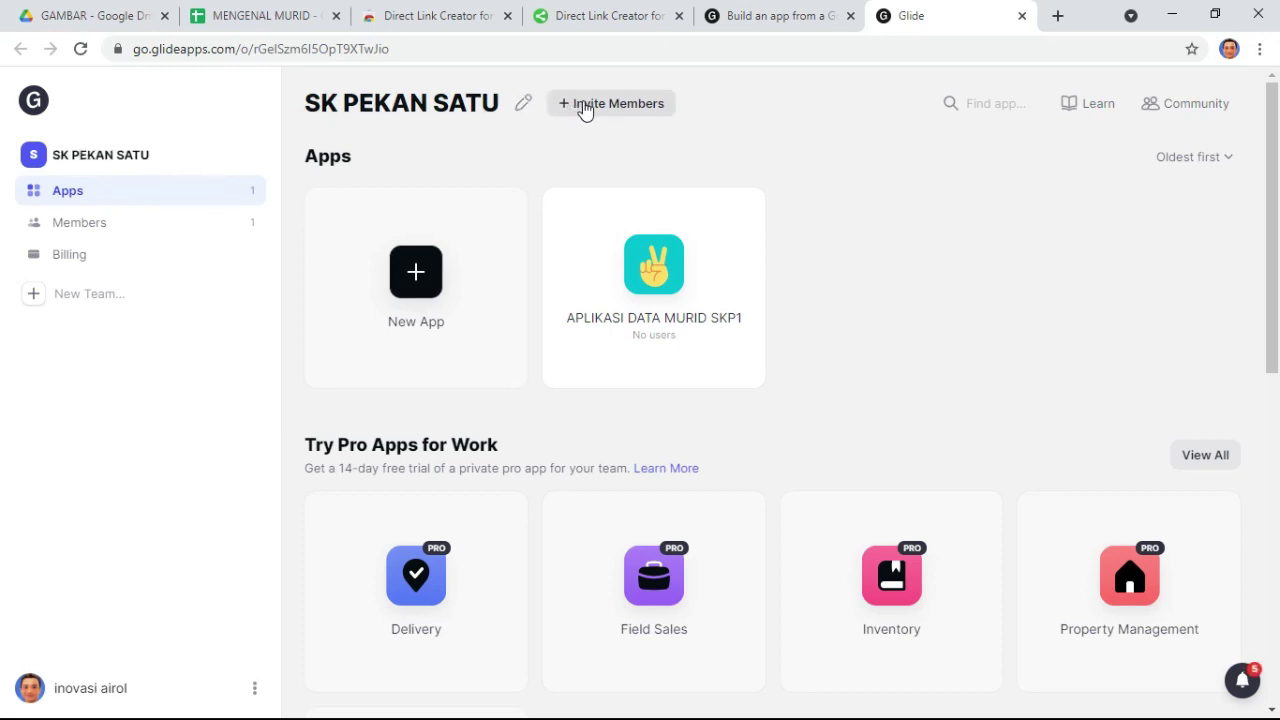
mouse_move(686, 309)
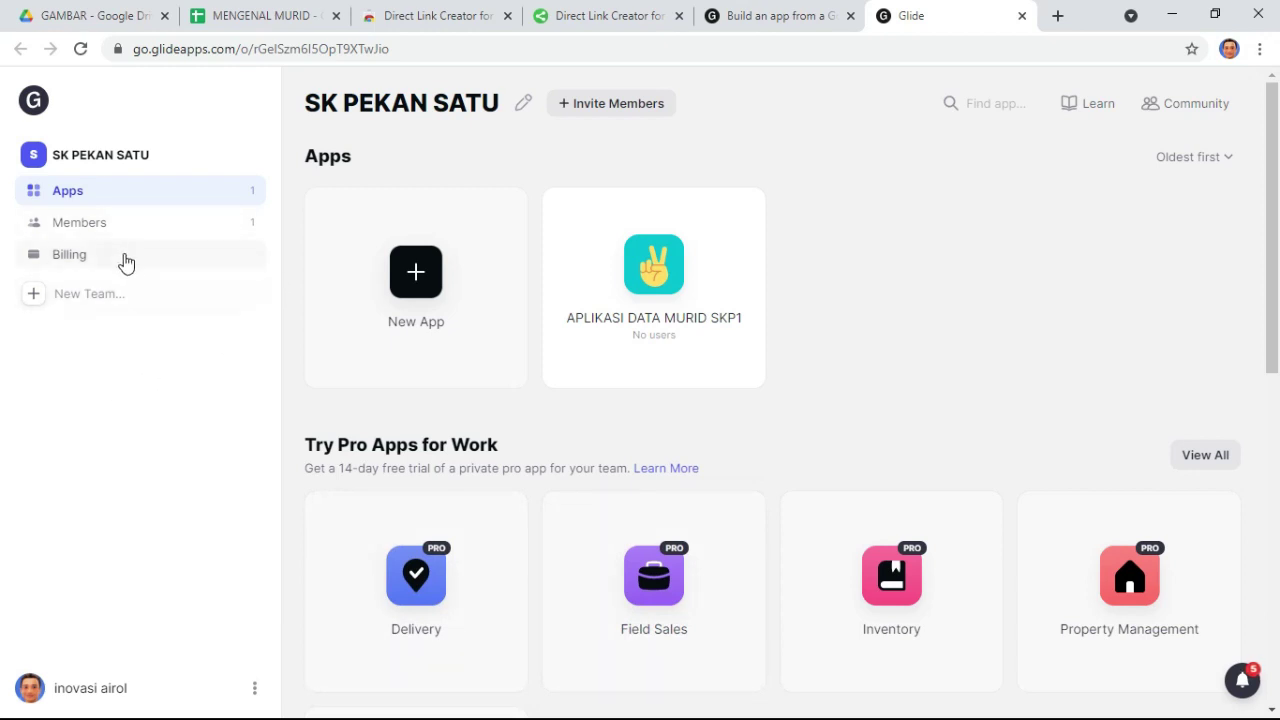
left_click(168, 258)
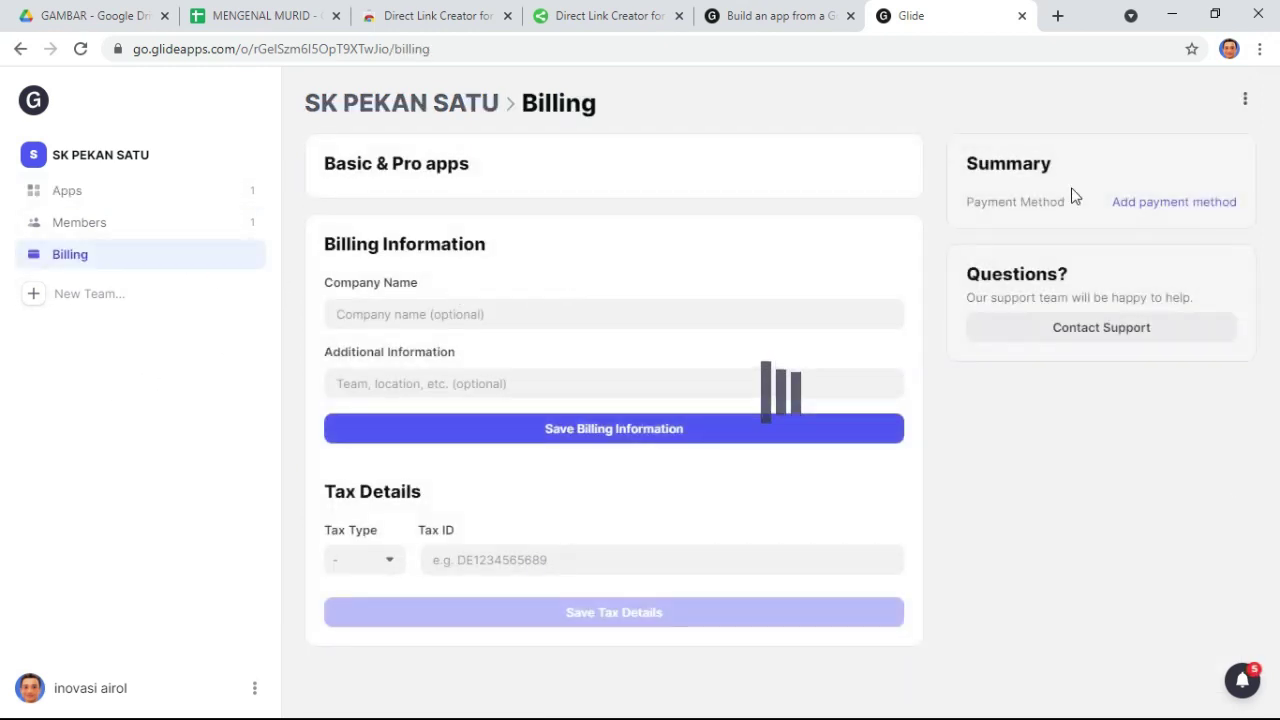
left_click(122, 224)
left_click(124, 190)
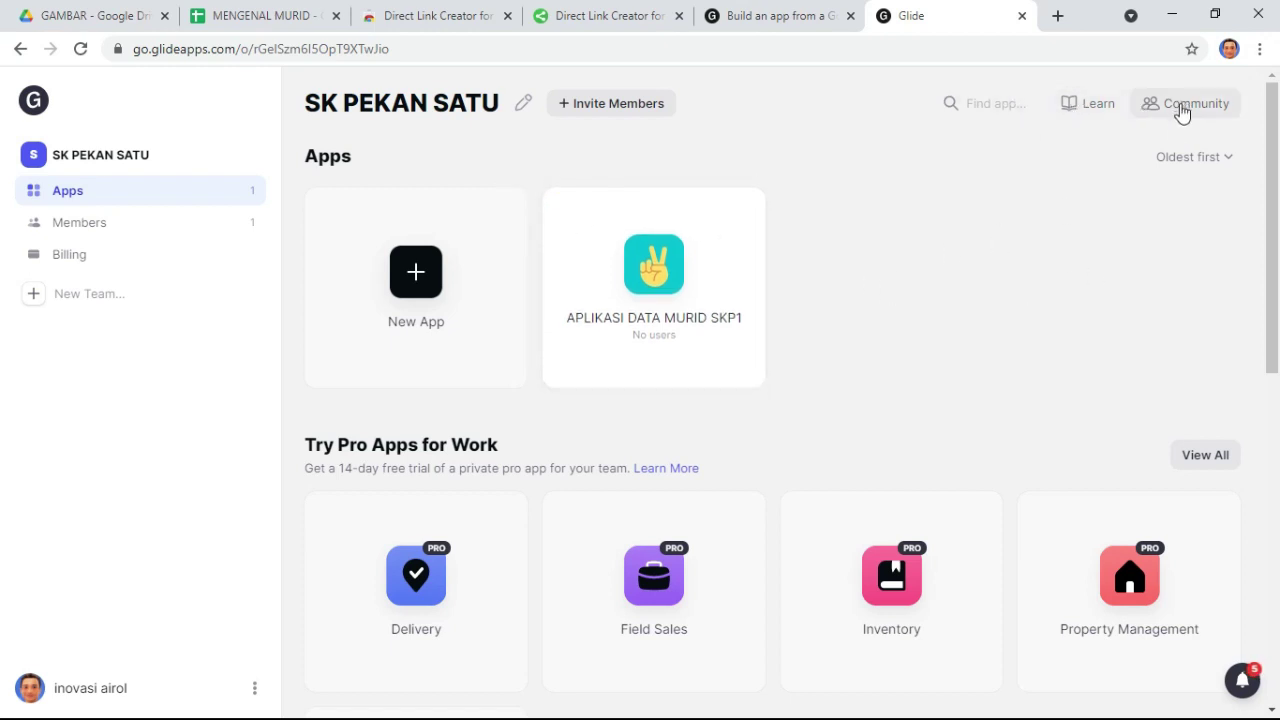
scroll(1118, 557, "down", 1)
scroll(654, 597, "down", 3)
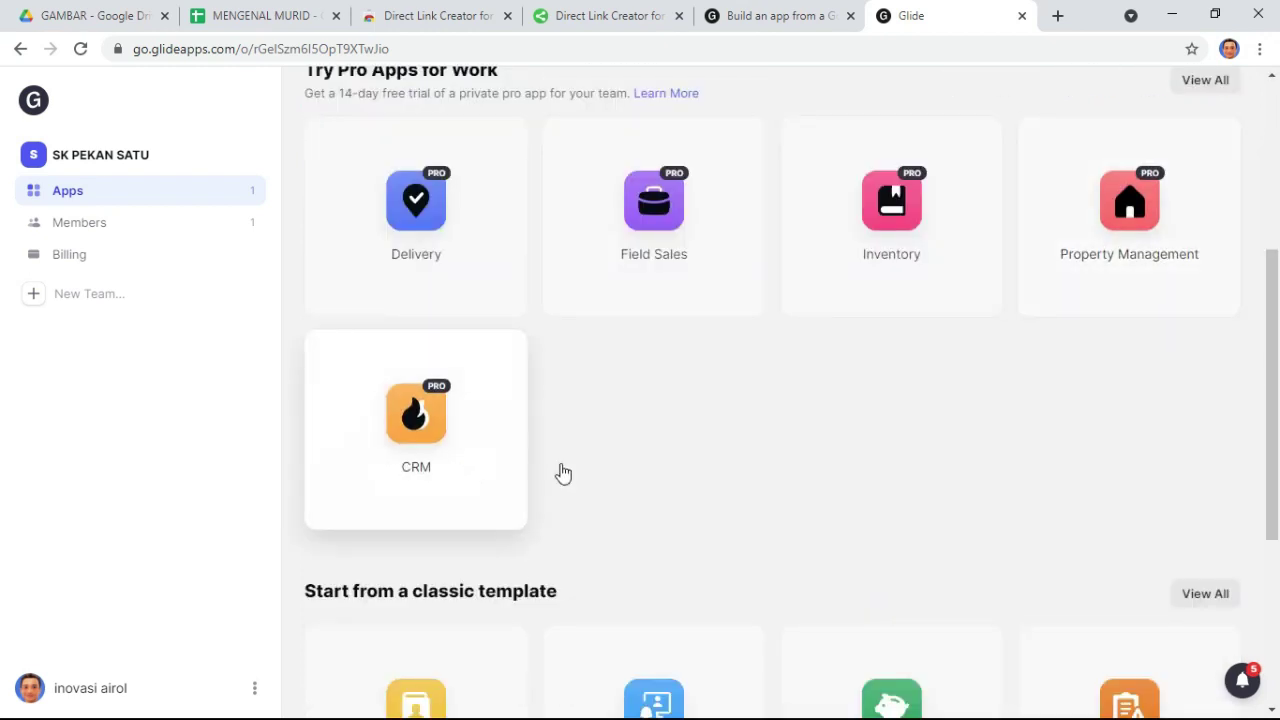
scroll(560, 471, "down", 3)
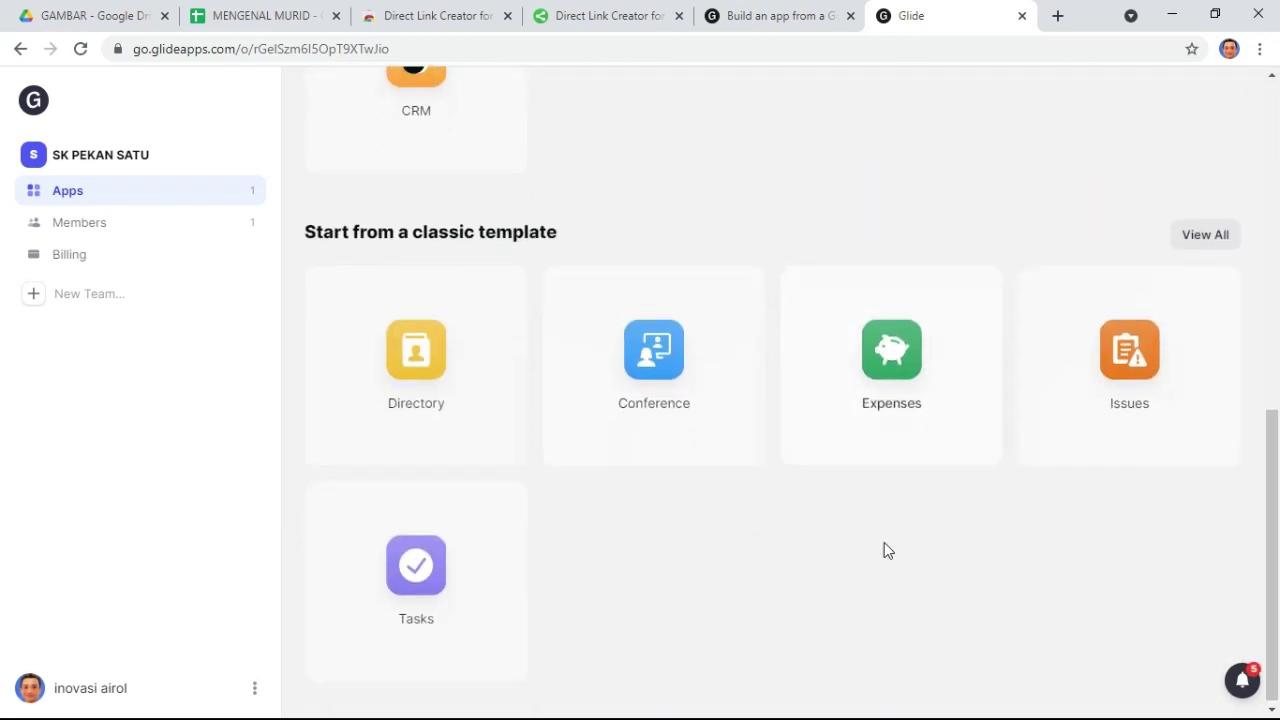
scroll(884, 542, "down", 2)
scroll(406, 531, "up", 2)
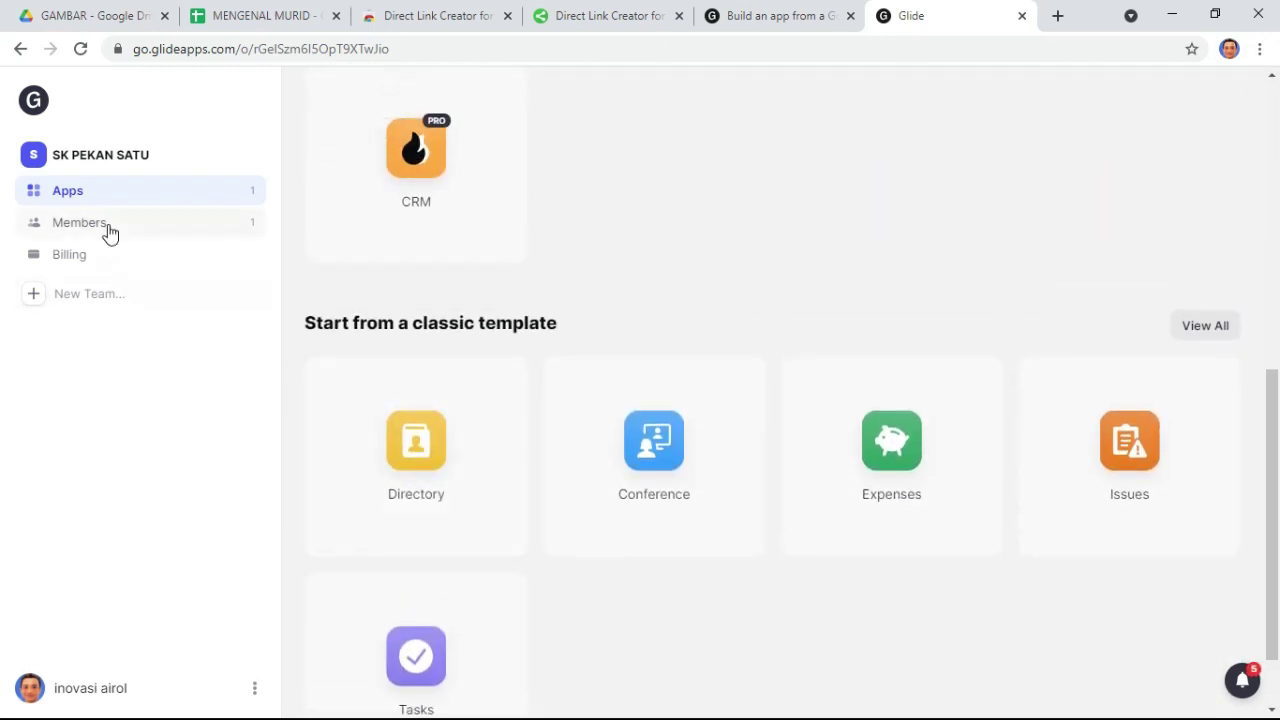
scroll(414, 260, "up", 3)
scroll(410, 210, "up", 3)
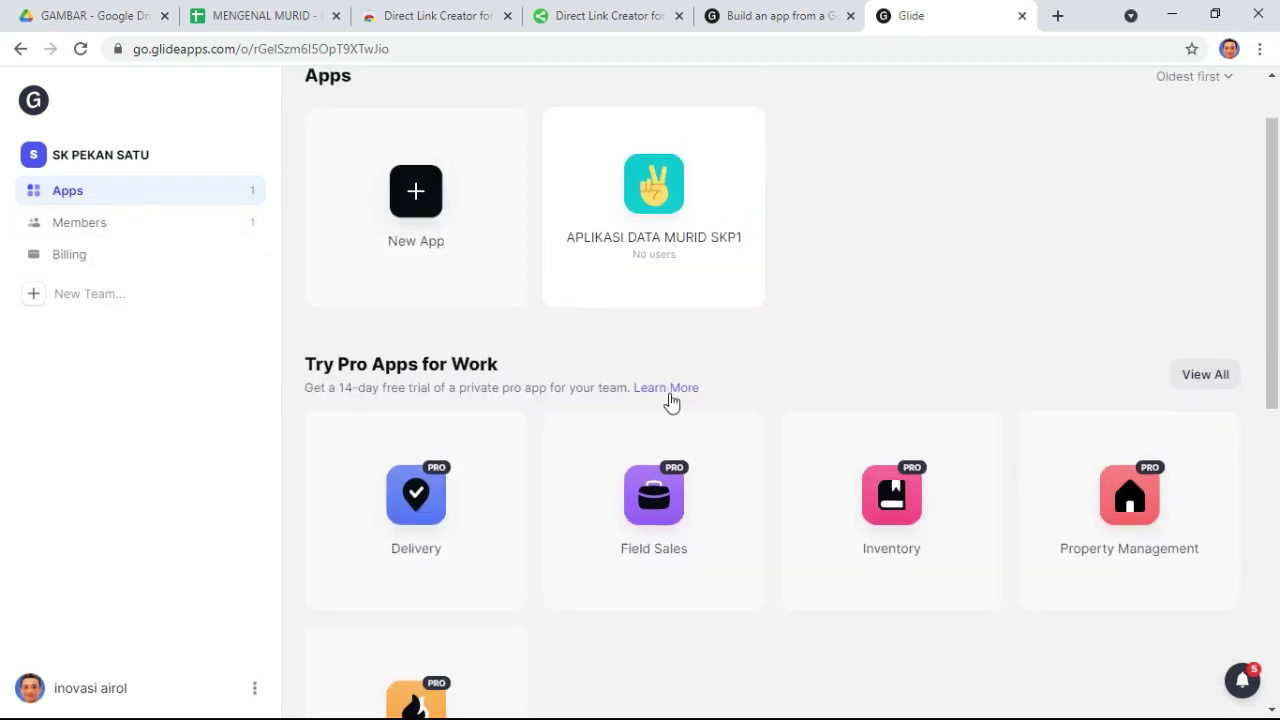
scroll(995, 365, "up", 1)
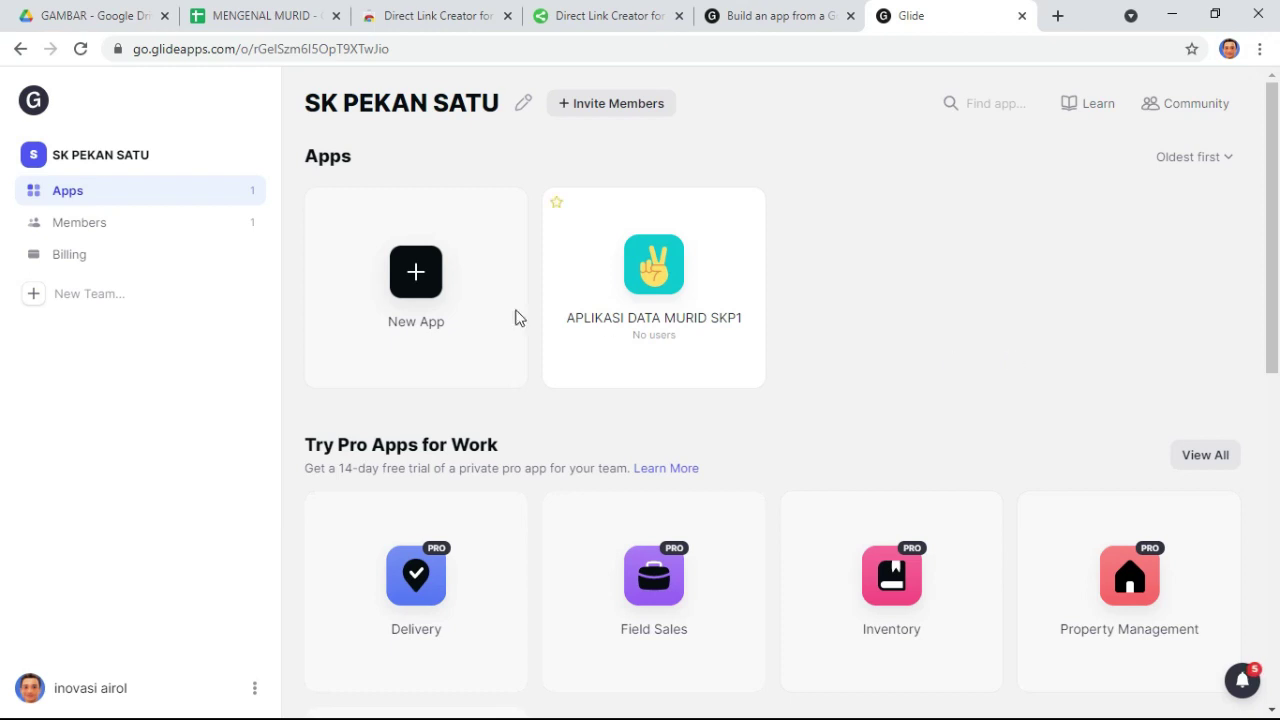
- Create a phone app named APLIKASI MENGENAL MURID TRANSIT with Google Sheets as its data source
left_click(428, 308)
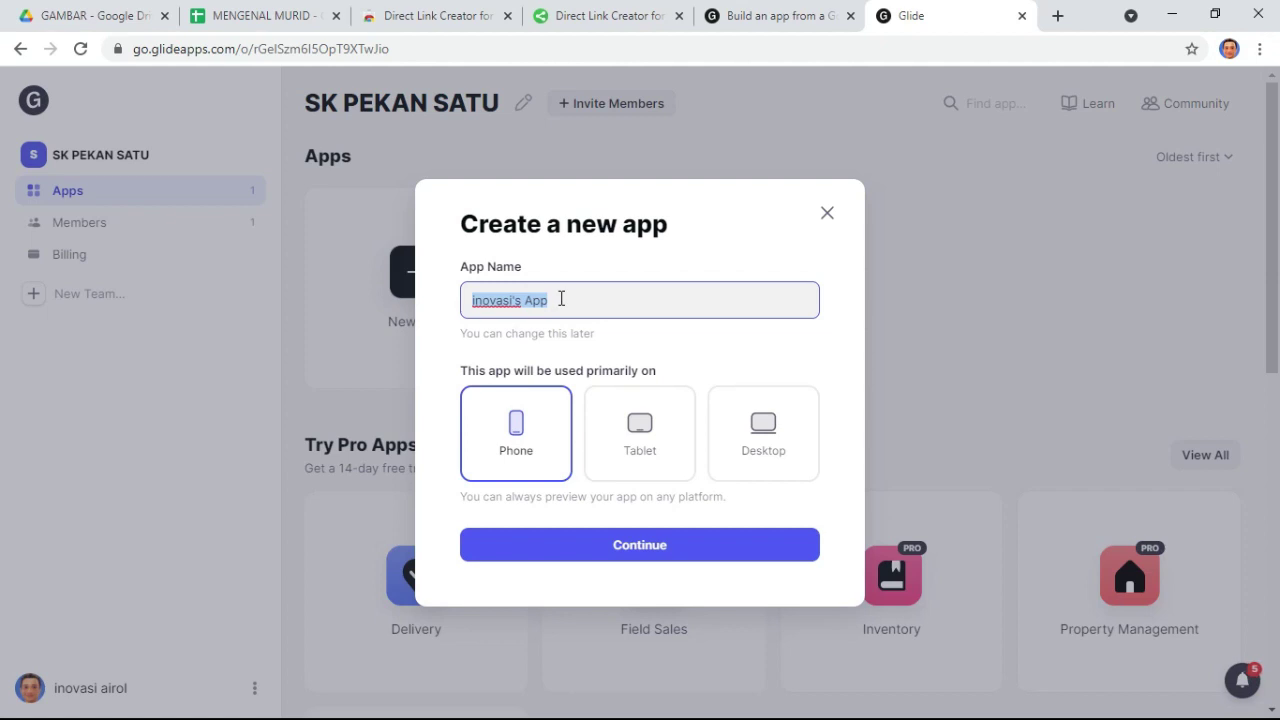
type("APLIKASI MENGENAL MURID TRANSIT")
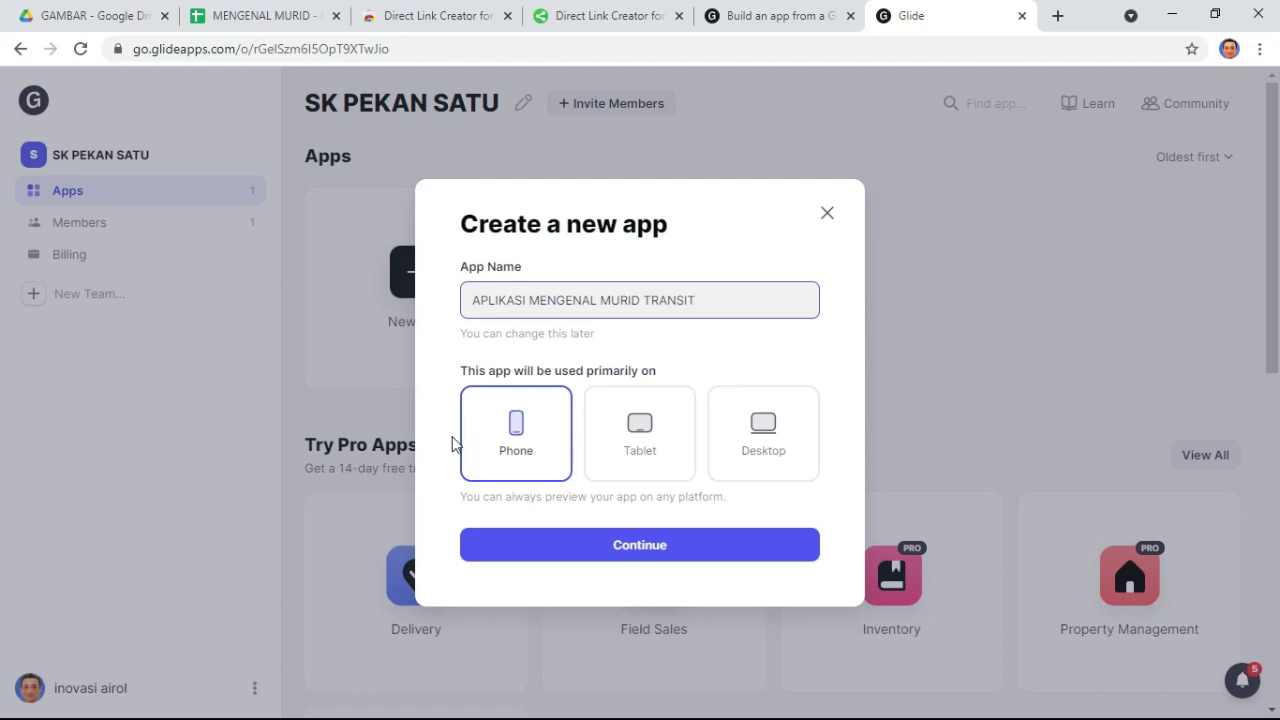
left_click(626, 551)
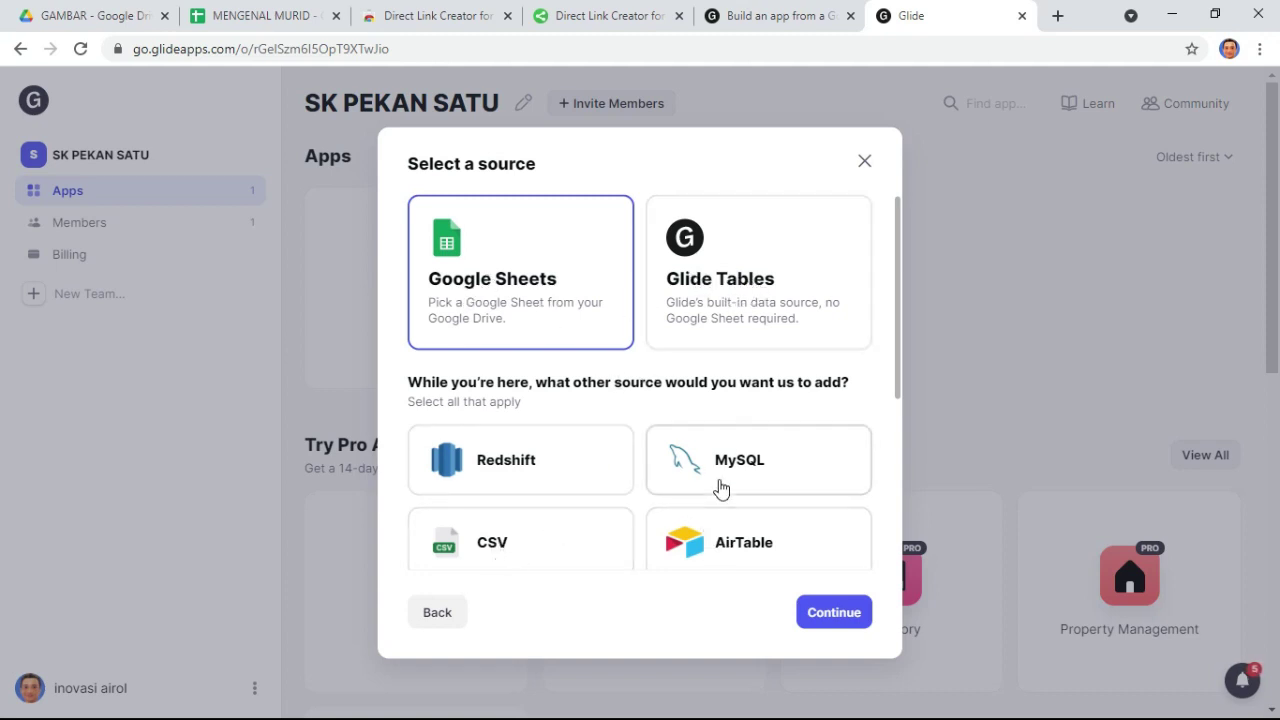
scroll(545, 495, "down", 3)
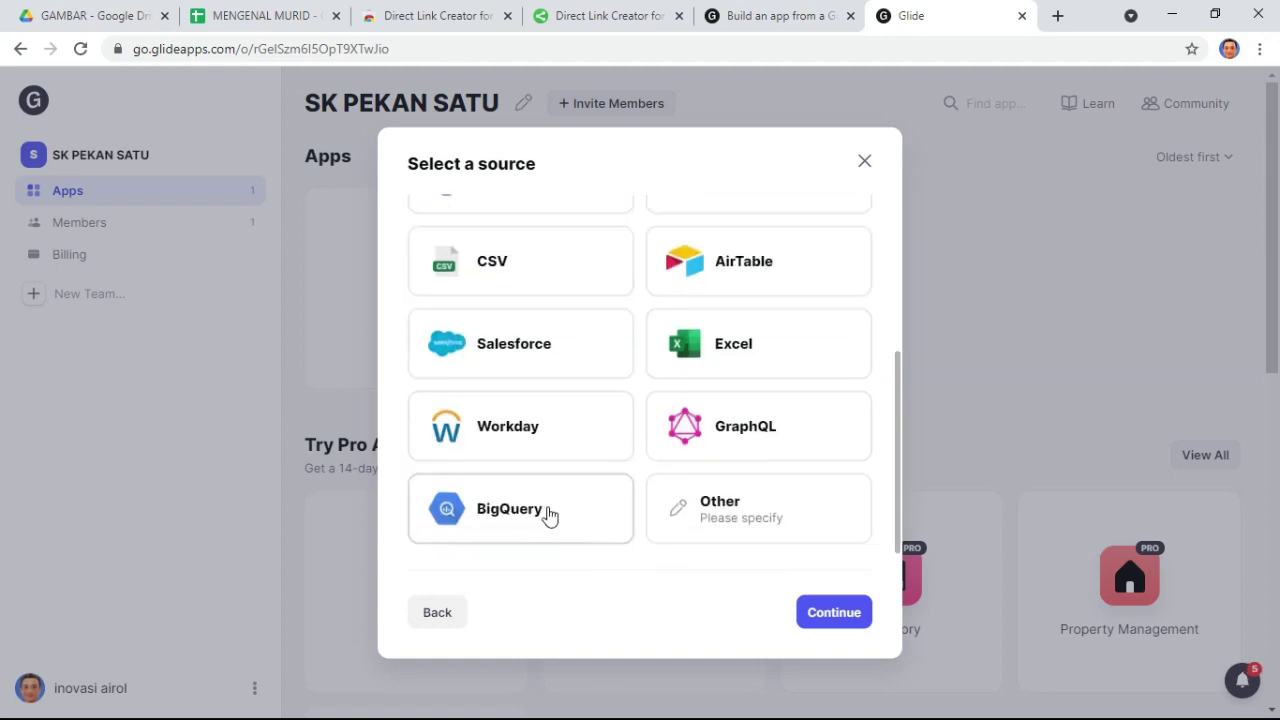
scroll(580, 525, "down", 1)
scroll(600, 531, "up", 5)
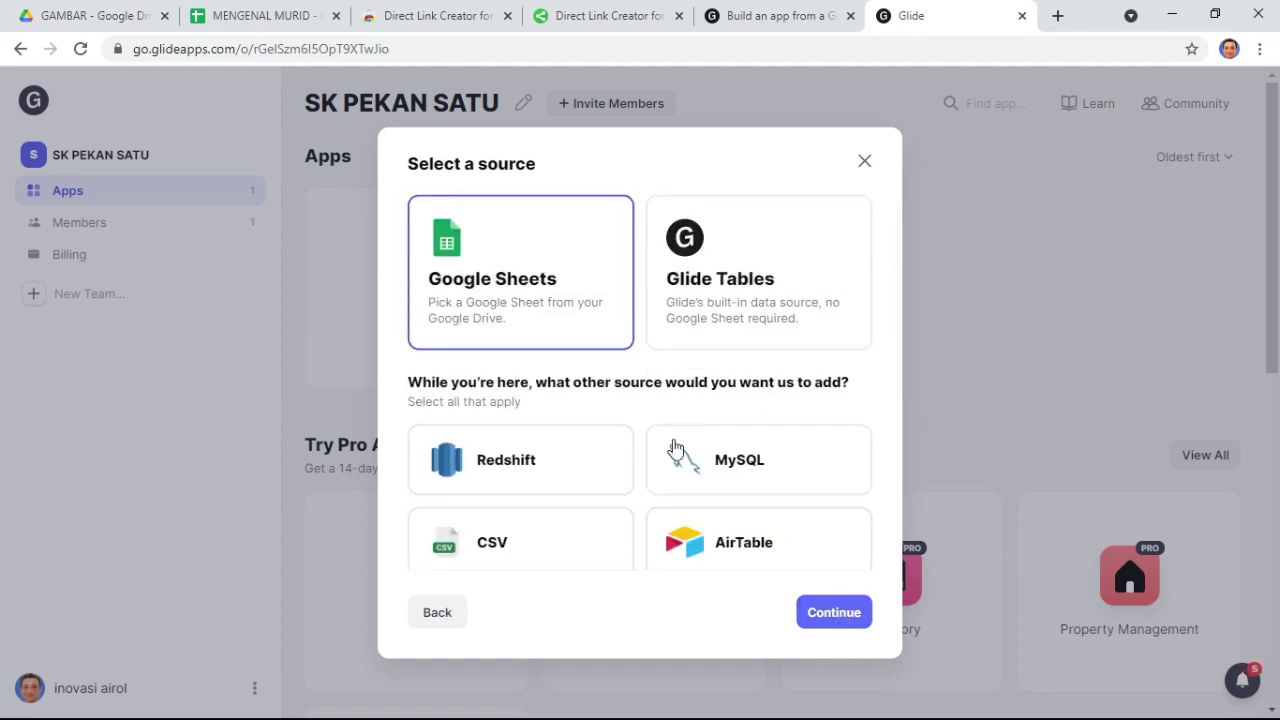
left_click(832, 617)
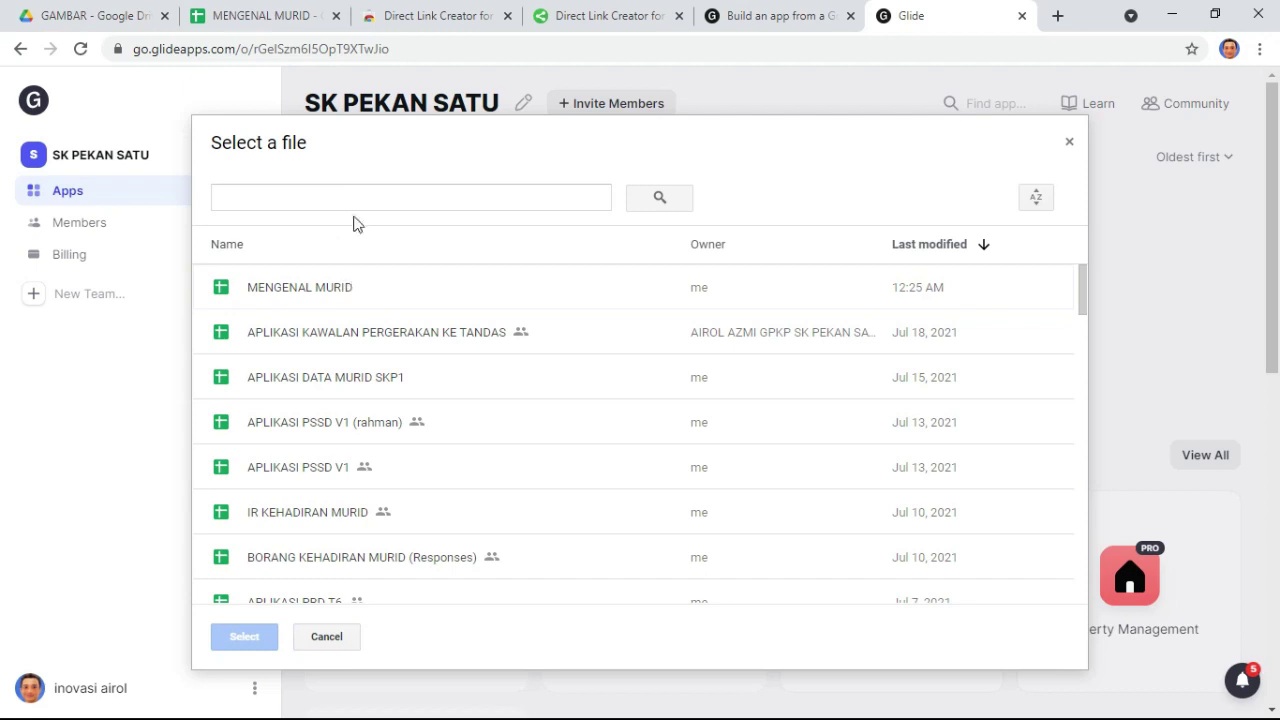
- Pick MENGENAL MURID as the app's spreadsheet, glance at it, then return to Glide
left_click(333, 296)
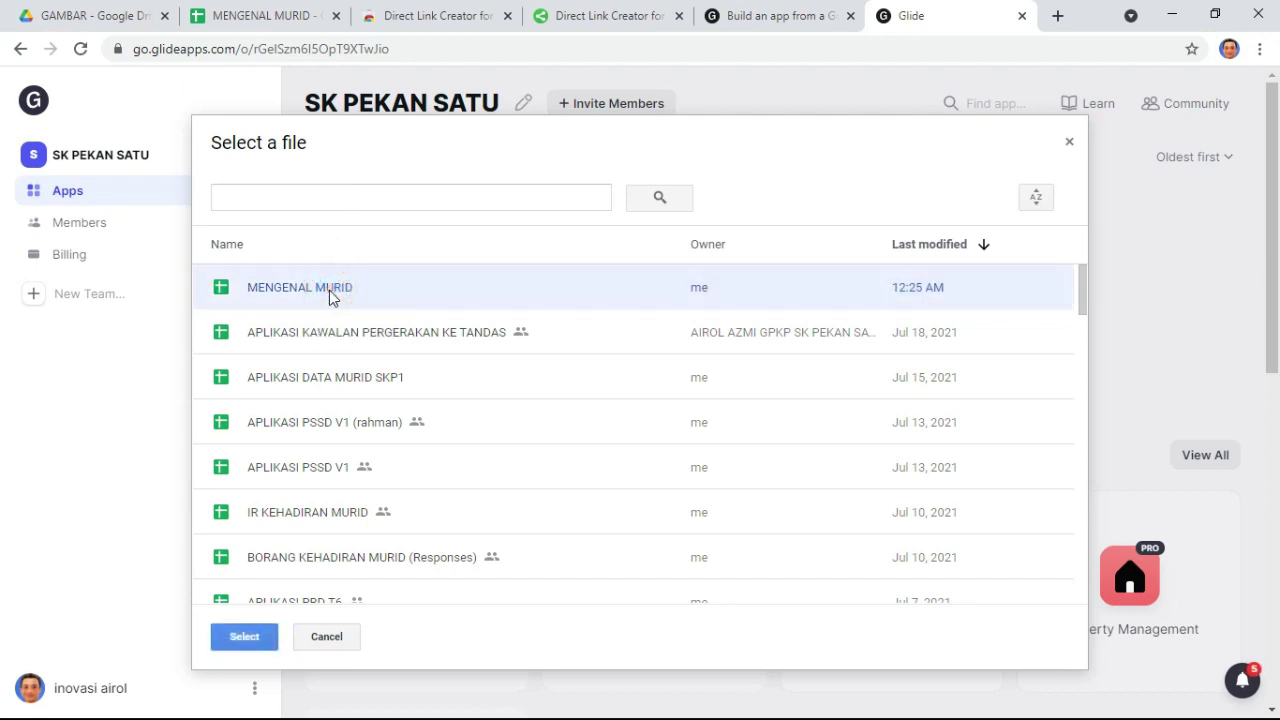
double_click(331, 294)
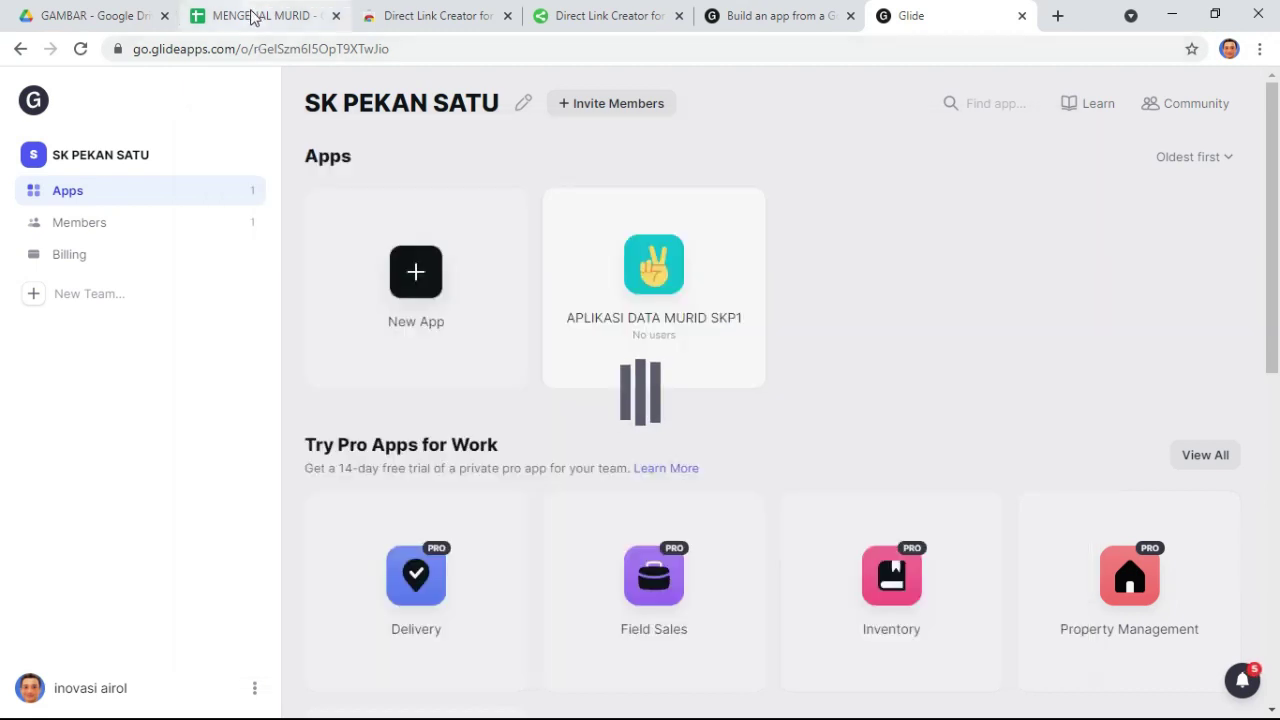
left_click(252, 17)
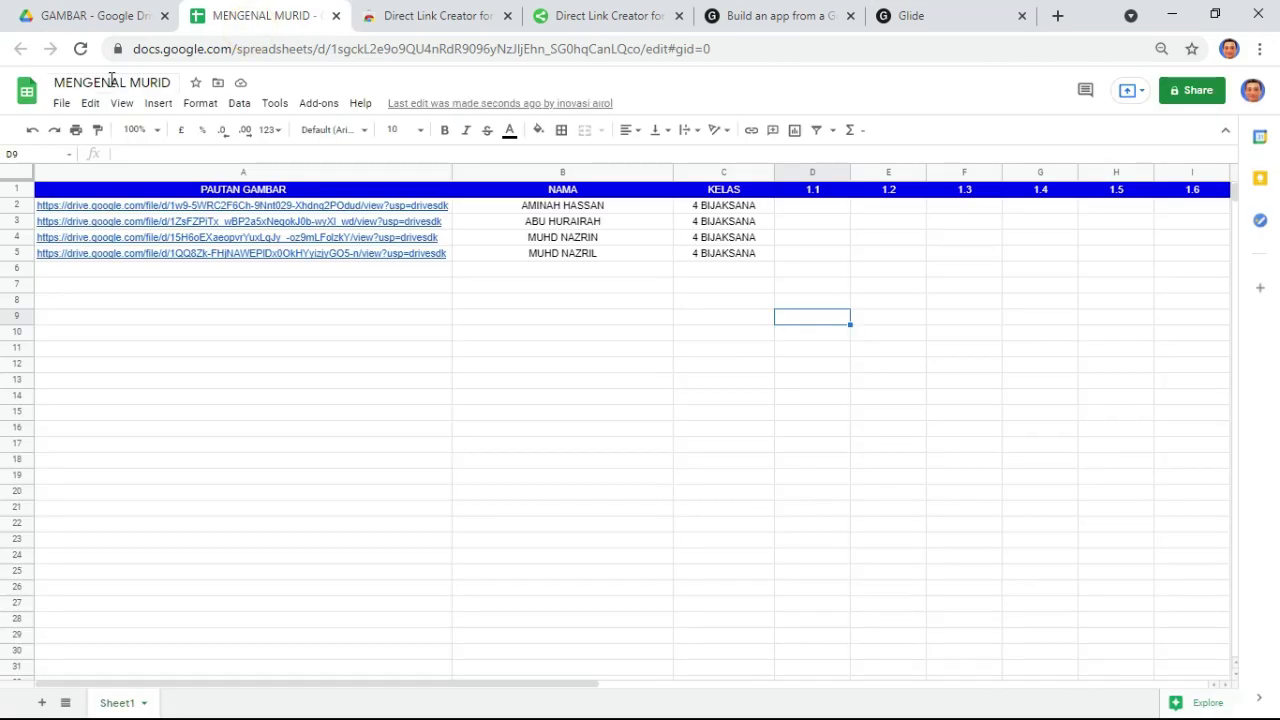
left_click(908, 18)
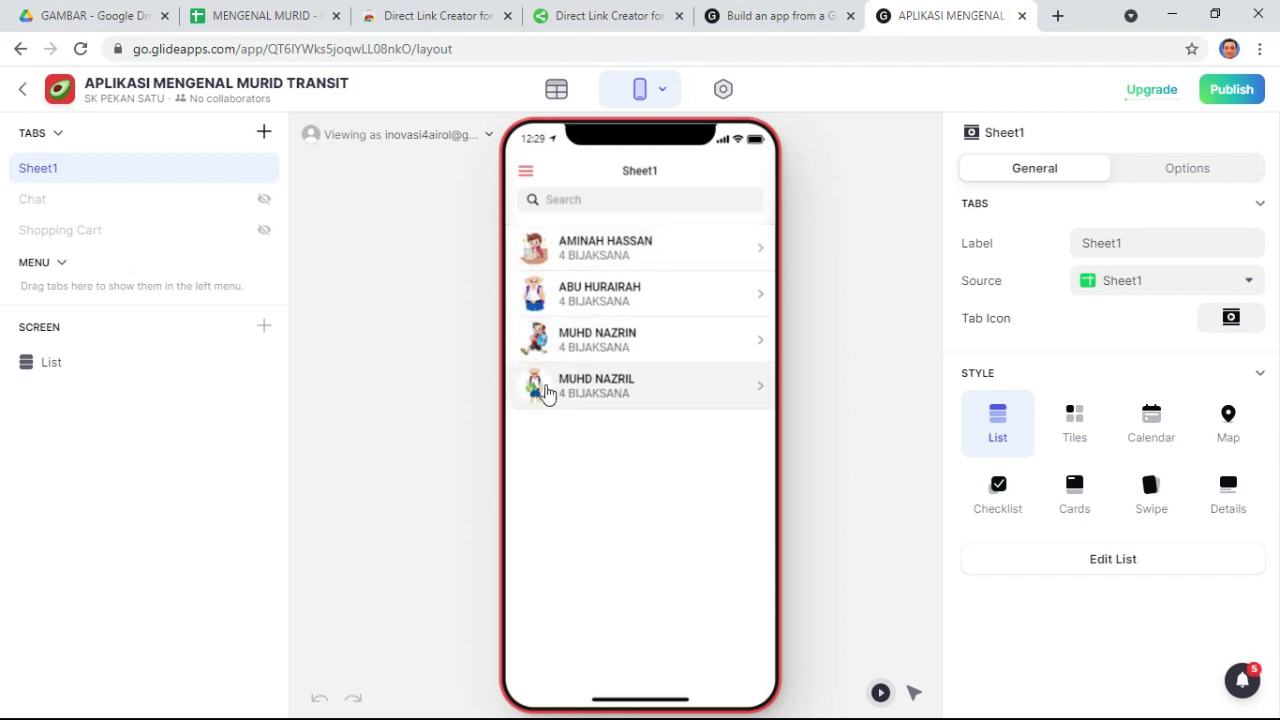
- Preview a student's detail screen, then rename the Sheet1 tab to 'PENGISIAN MARKAH TRANSIT PBD'
left_click(746, 251)
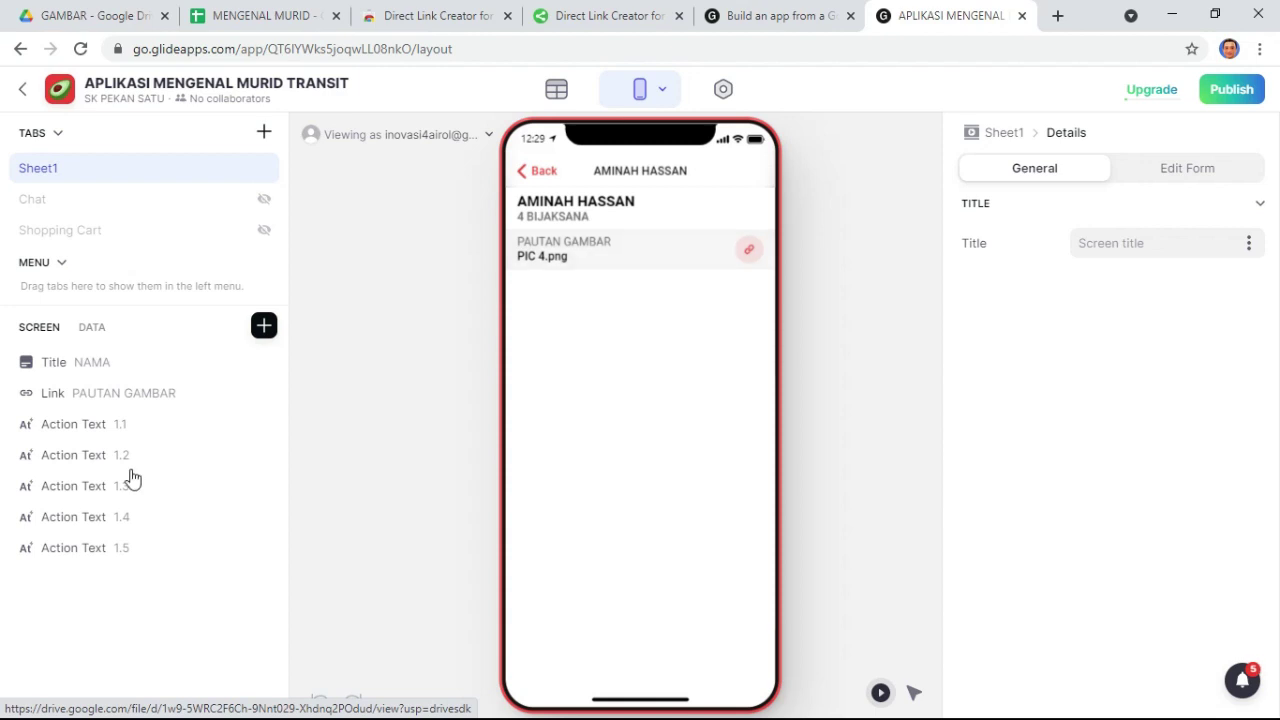
left_click(538, 171)
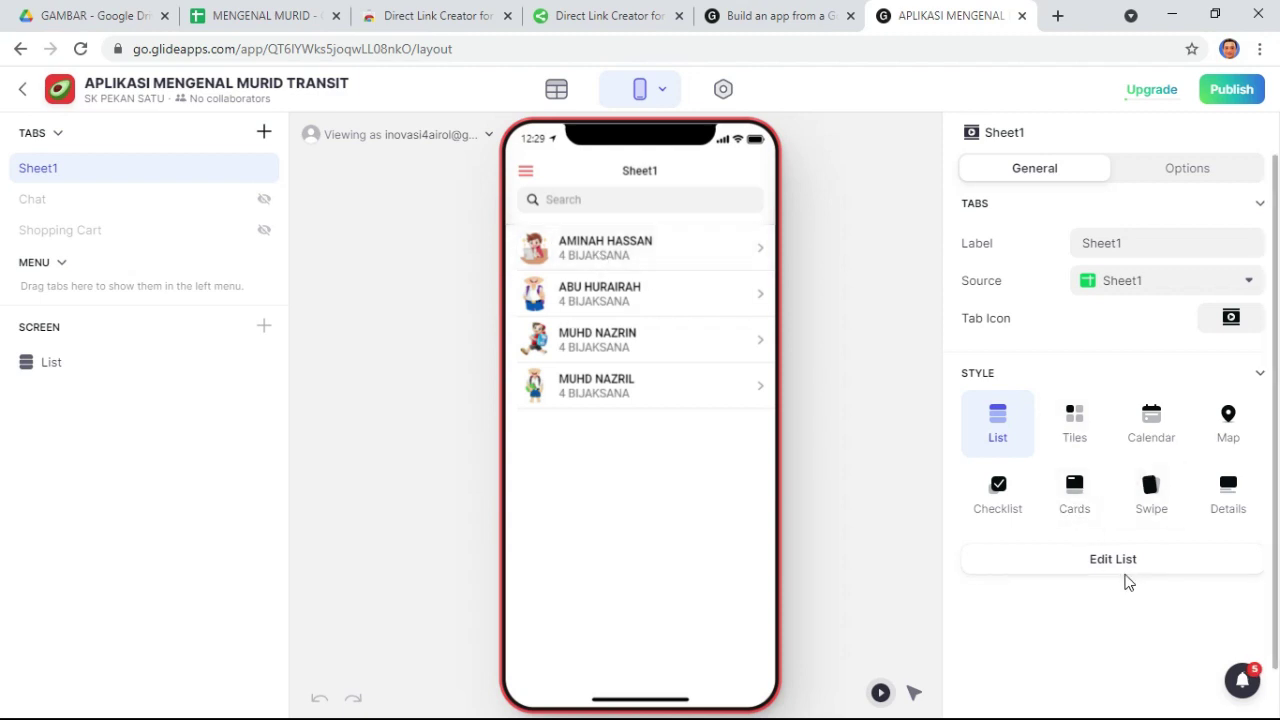
left_click(1134, 242)
left_click(1136, 241)
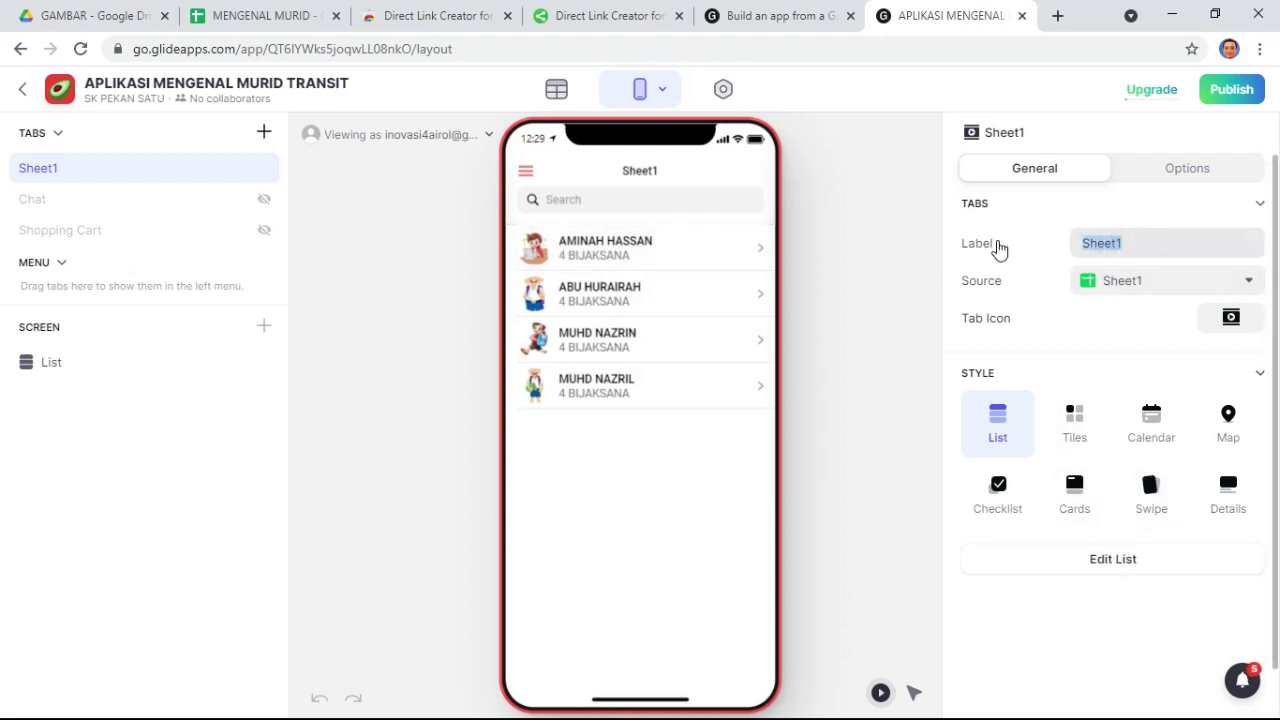
type("PENG")
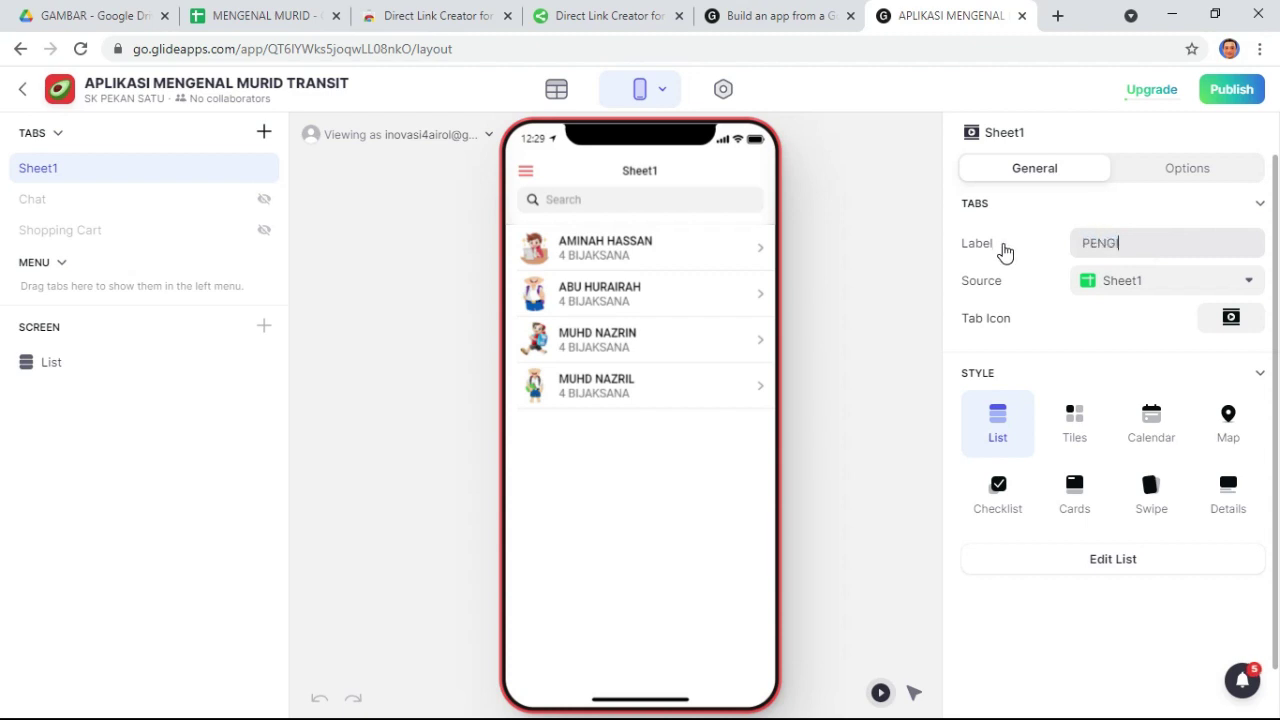
type("ISIAN M")
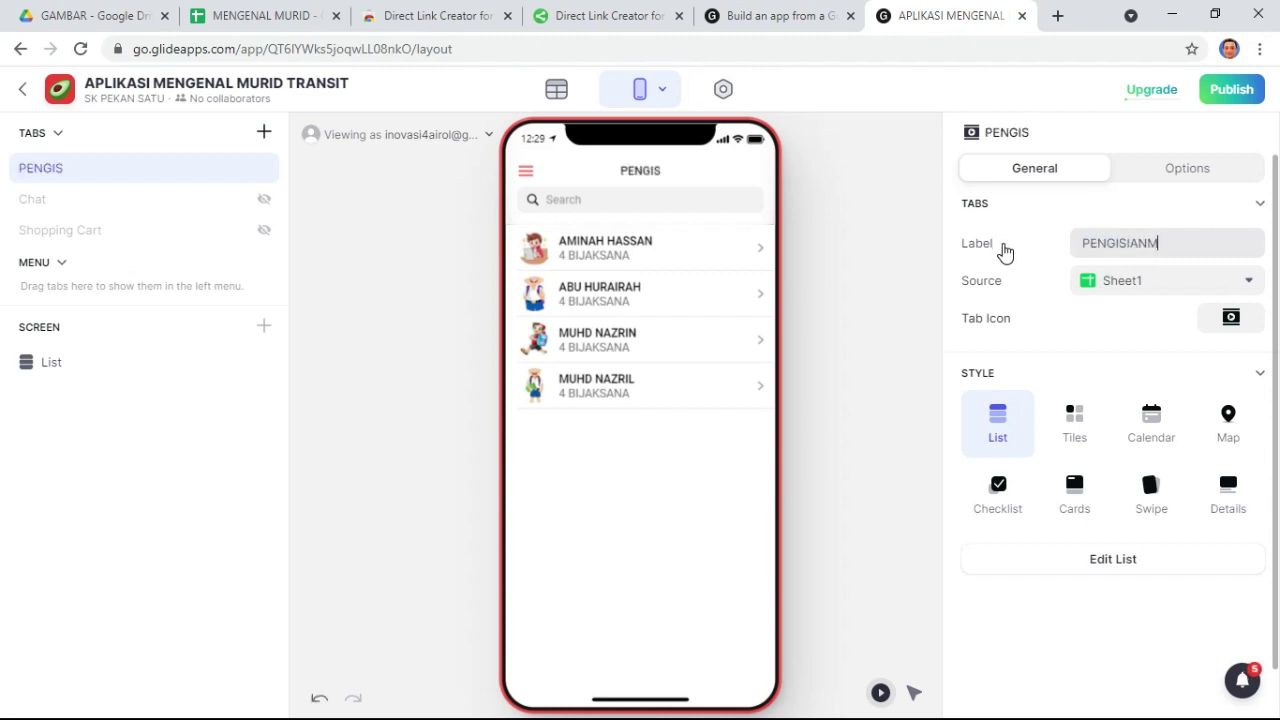
key("BackSpace")
type("MARKAH")
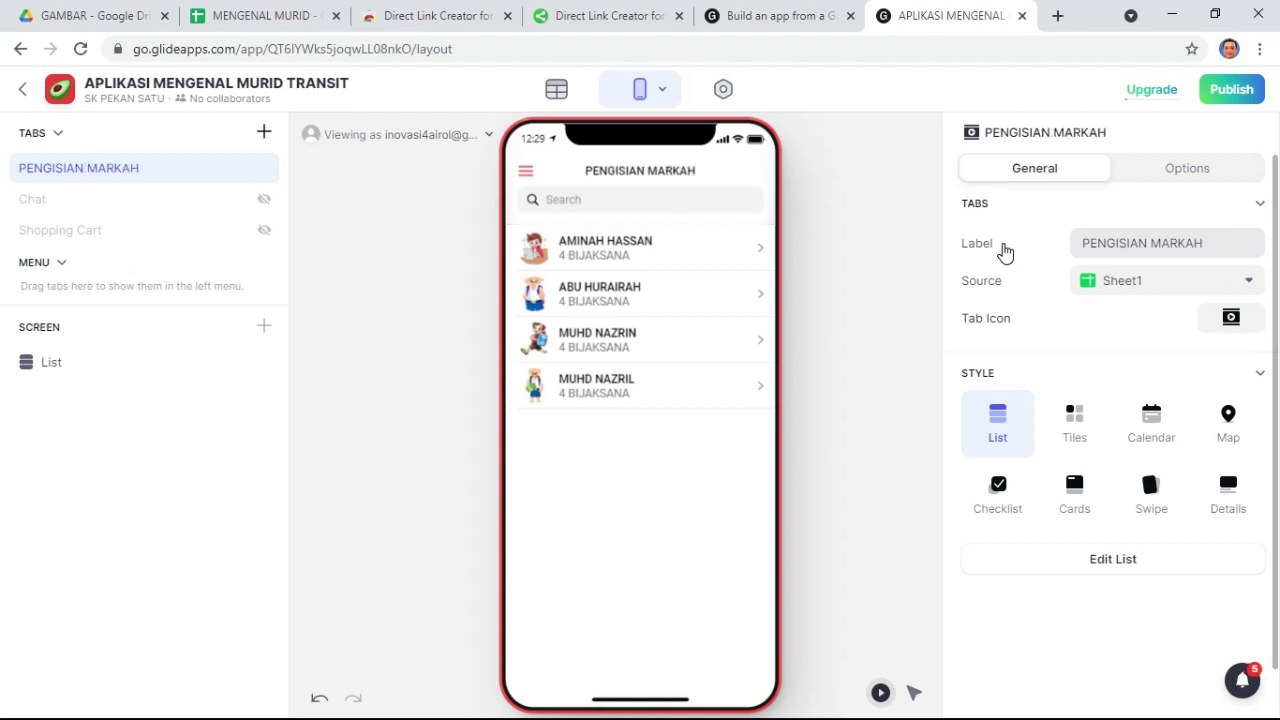
type(" TRANSIT PBD")
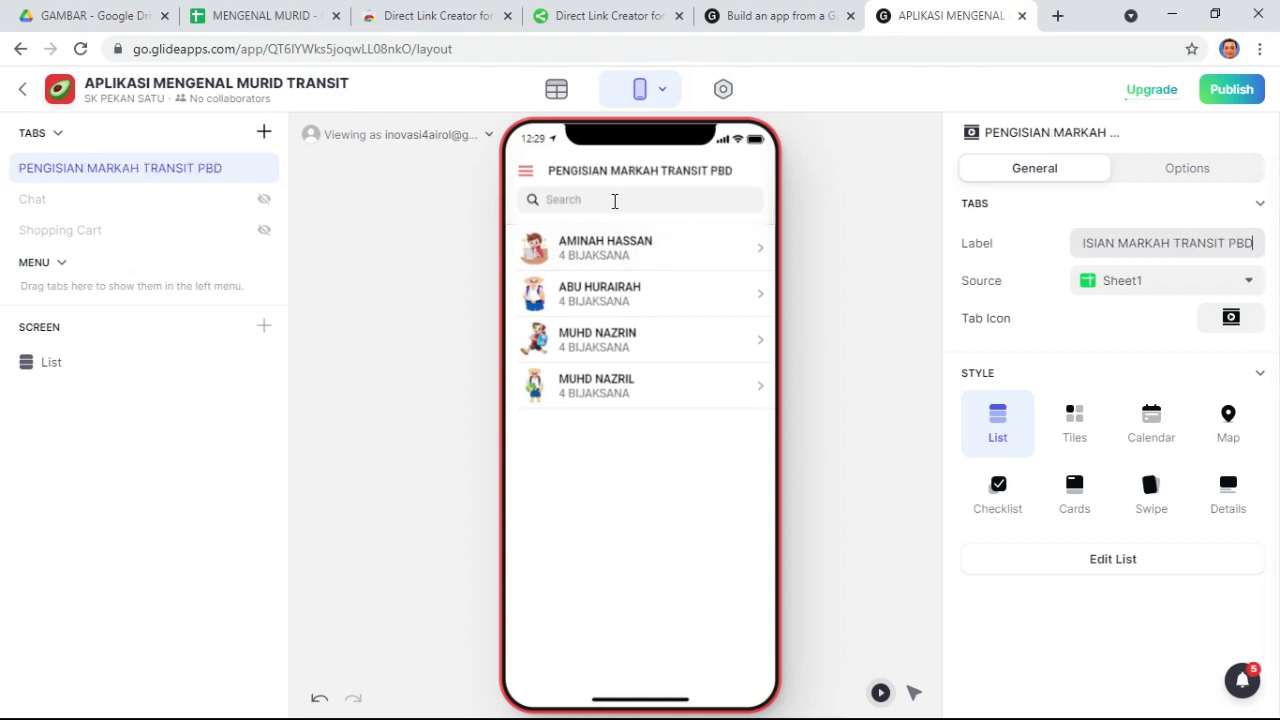
left_click(643, 167)
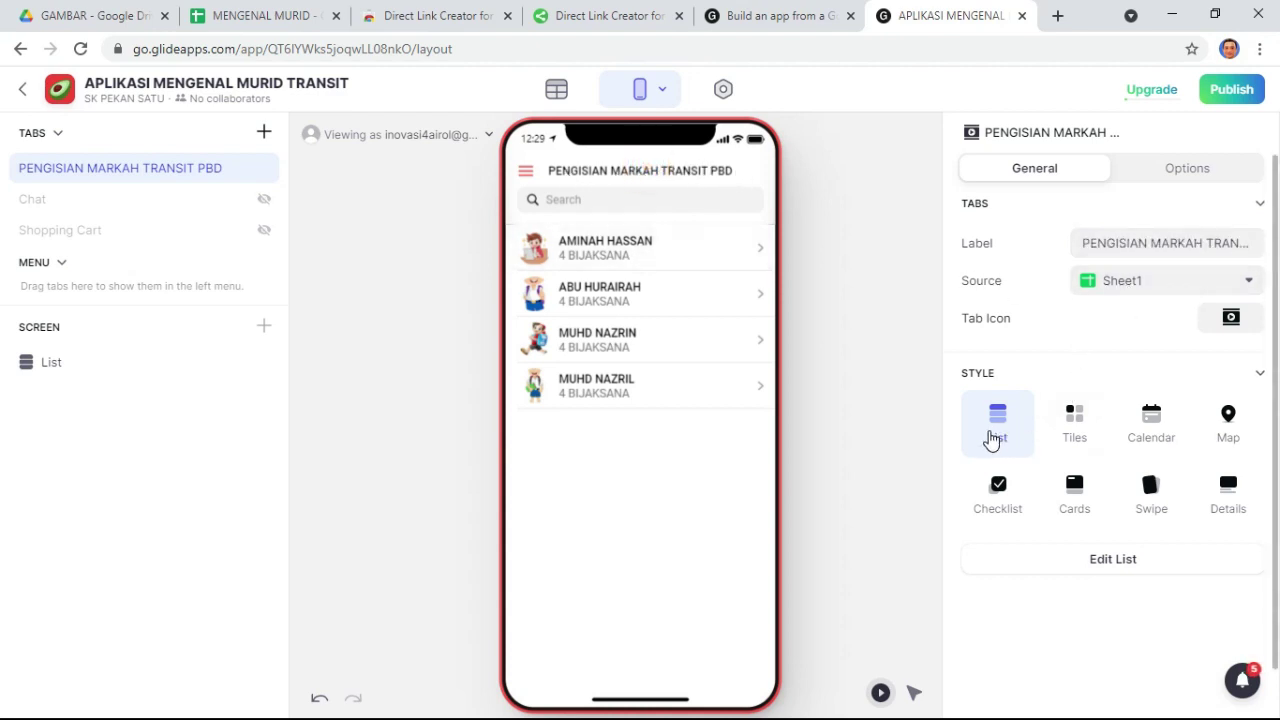
- Try the Tiles and Calendar styles, keep the List style, and select the list component
left_click(1074, 423)
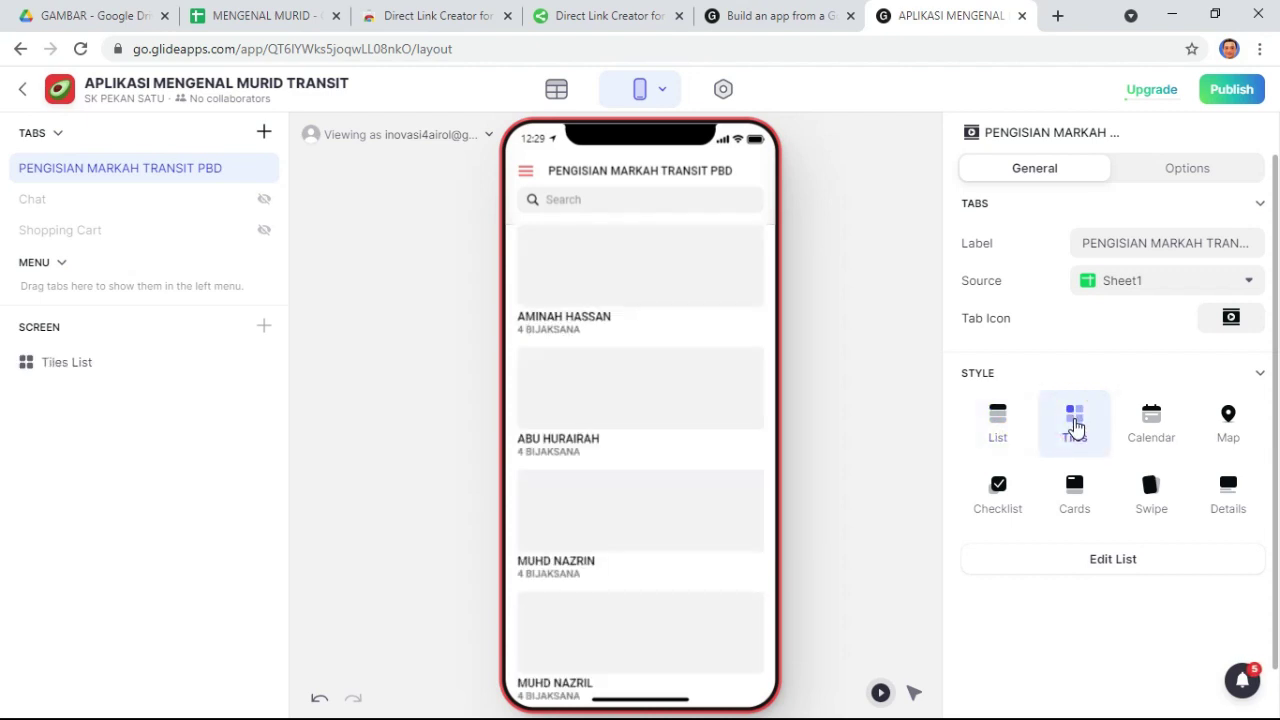
left_click(1152, 423)
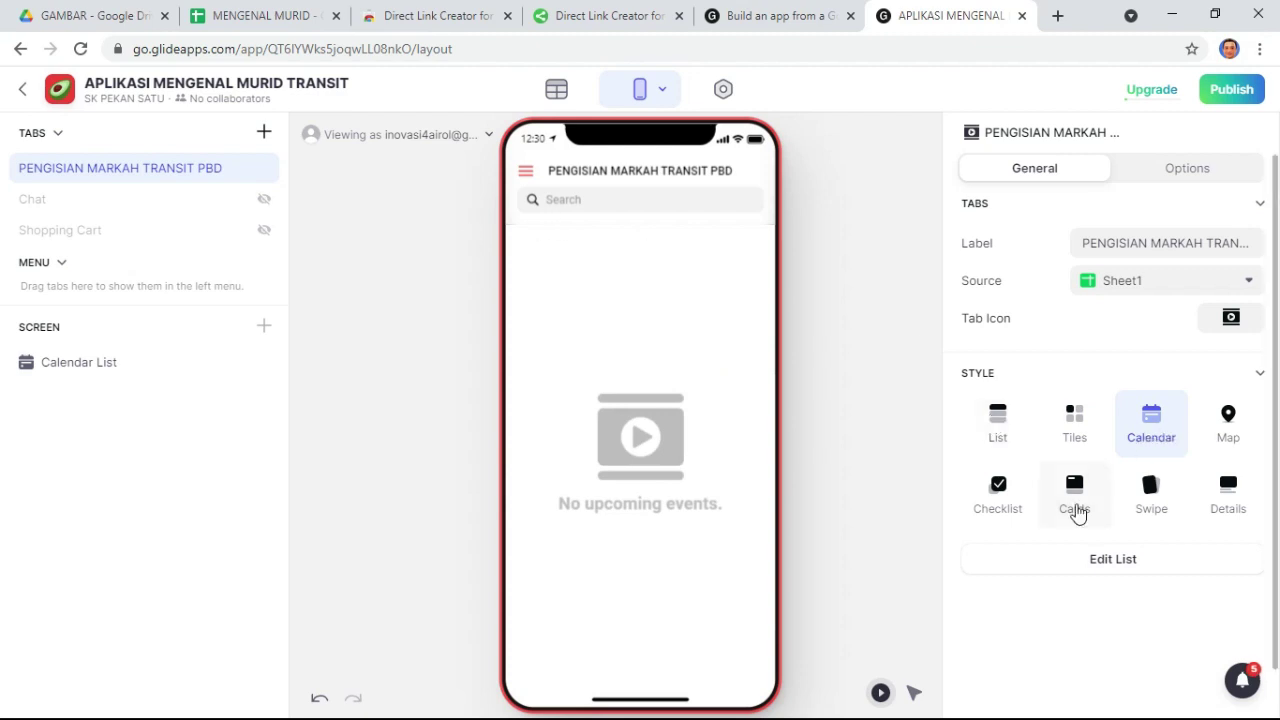
left_click(996, 420)
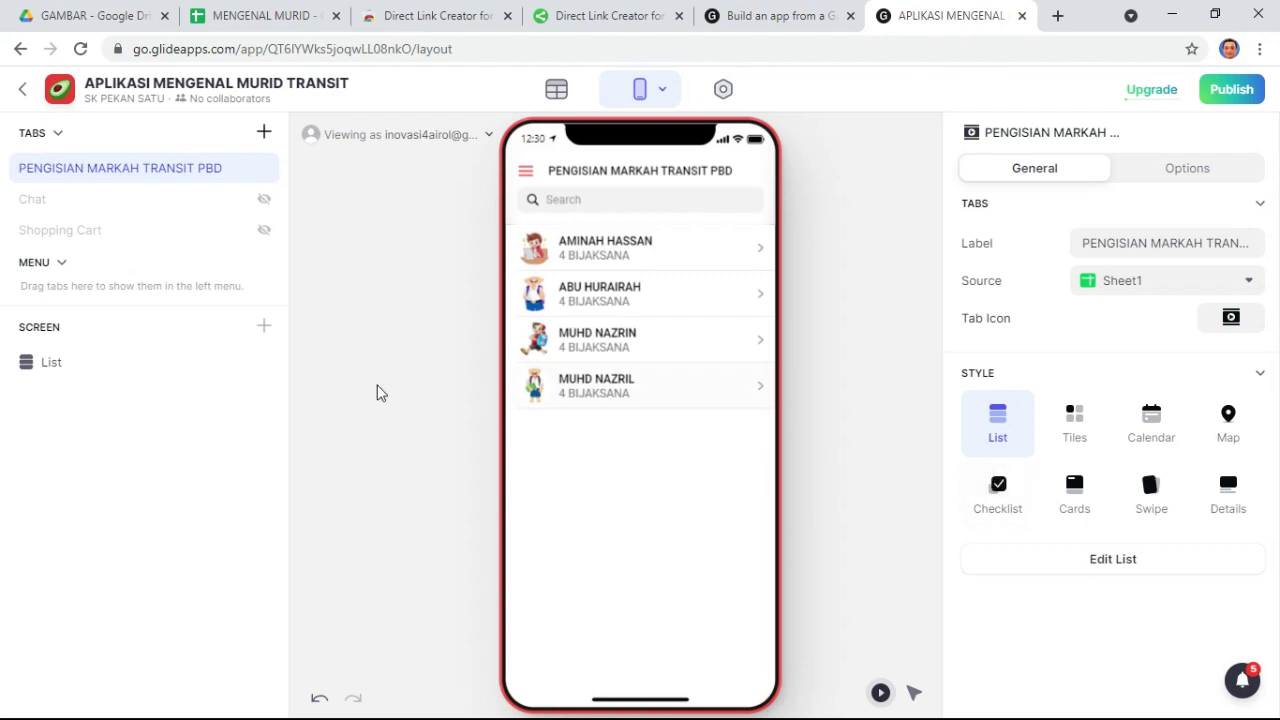
left_click(80, 372)
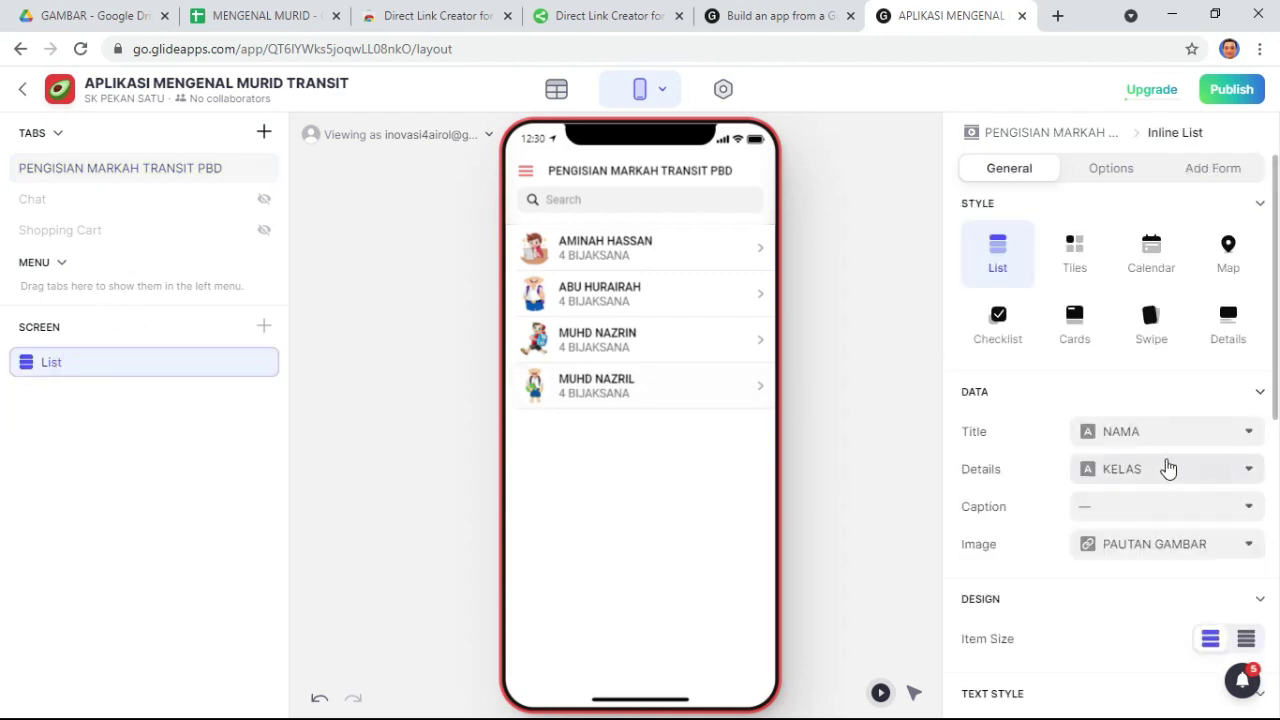
- Remove the class line from the student list rows' details
left_click(70, 364)
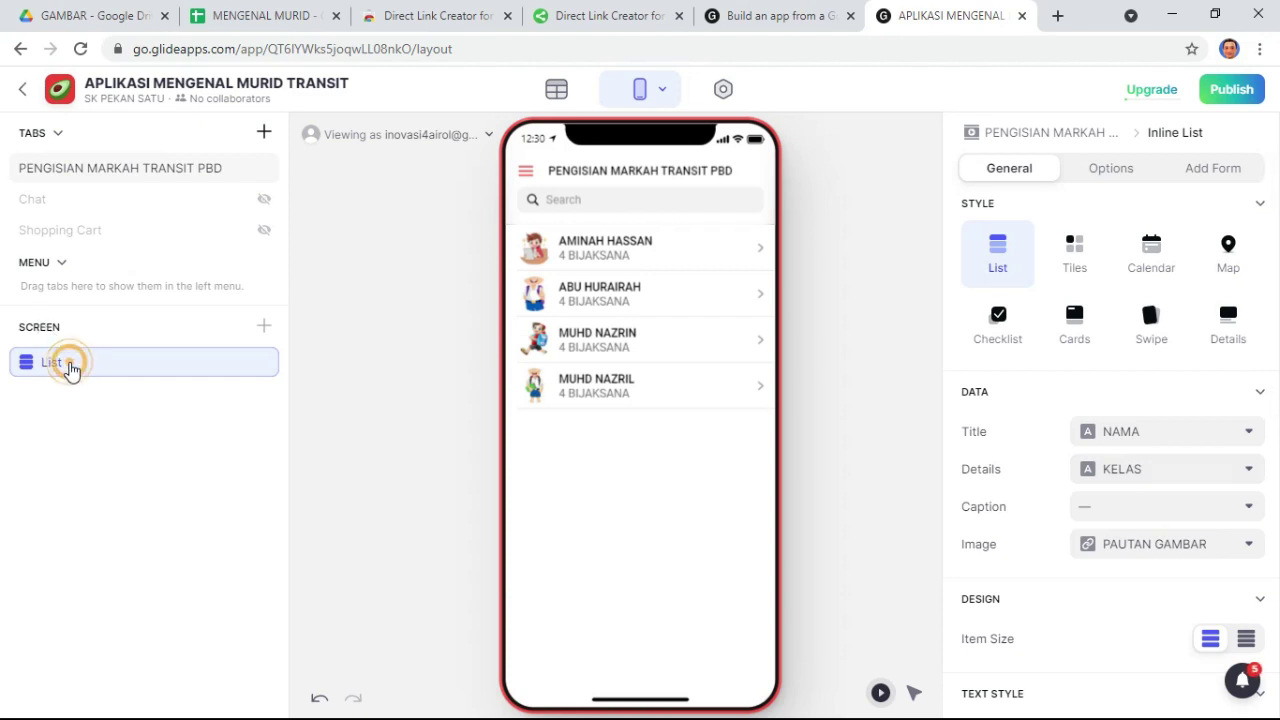
left_click(1242, 468)
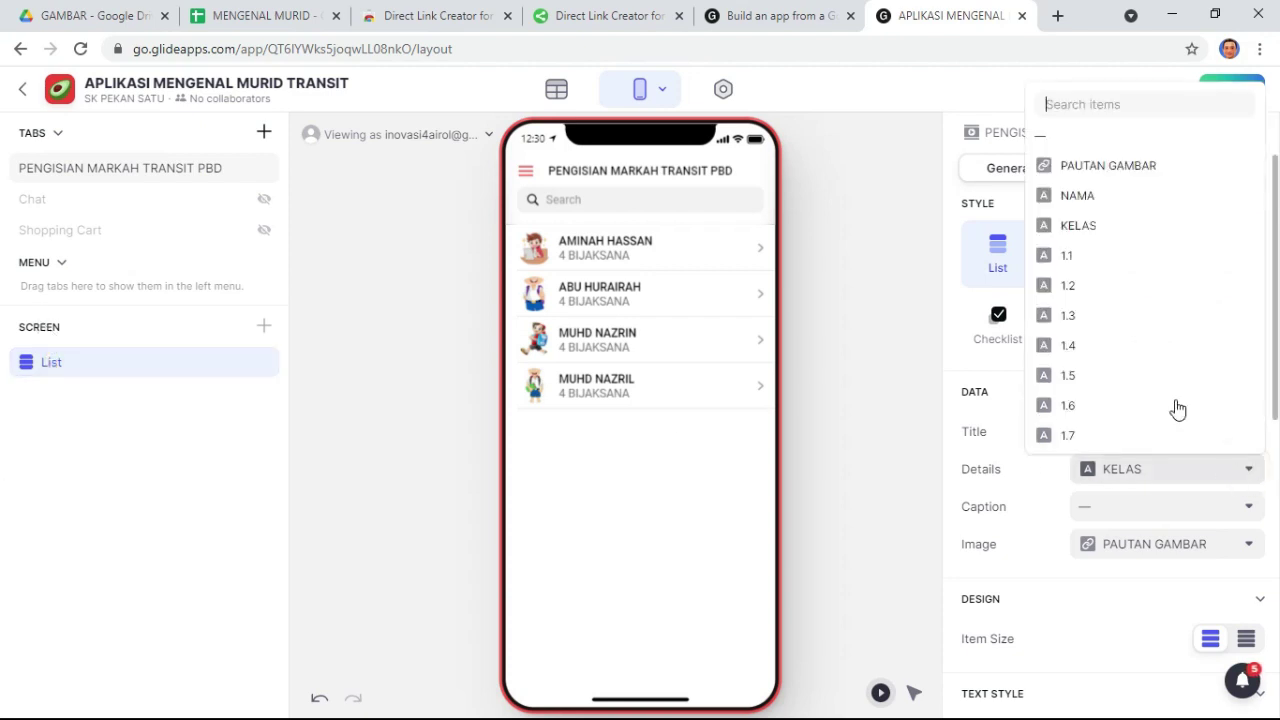
left_click(1115, 140)
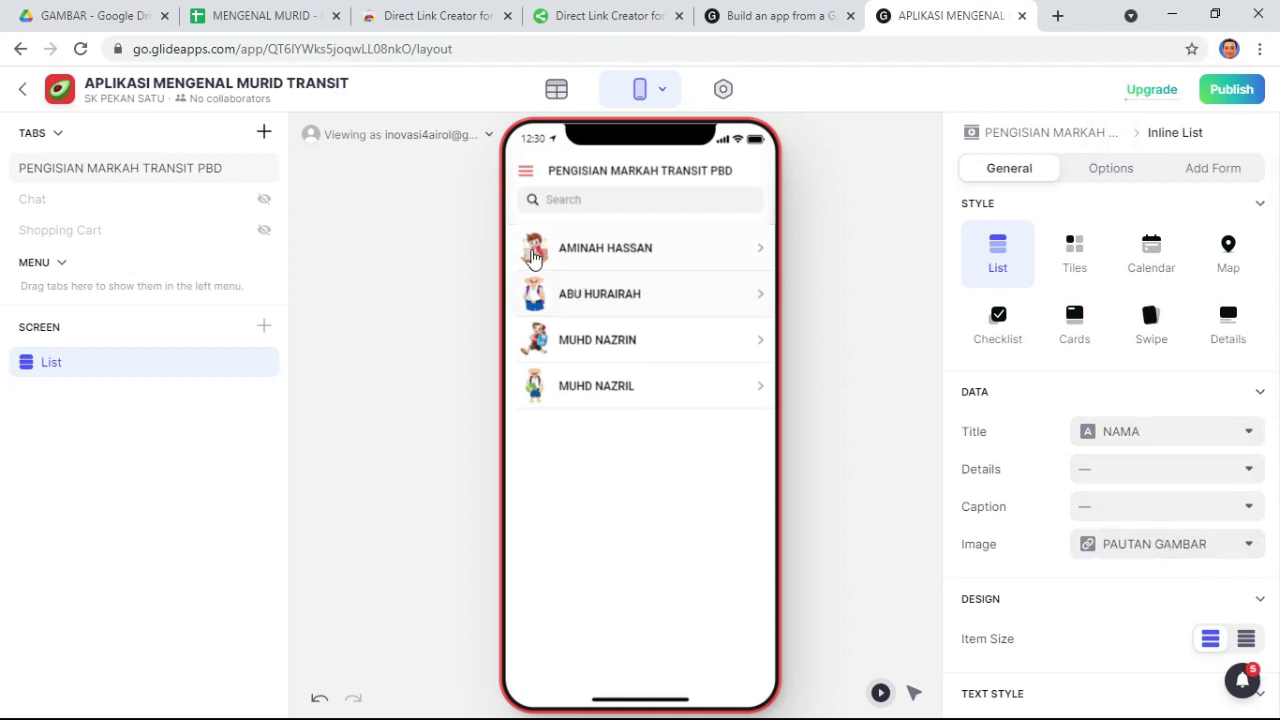
- Open the first student's details screen and delete its Title NAMA component
left_click(713, 251)
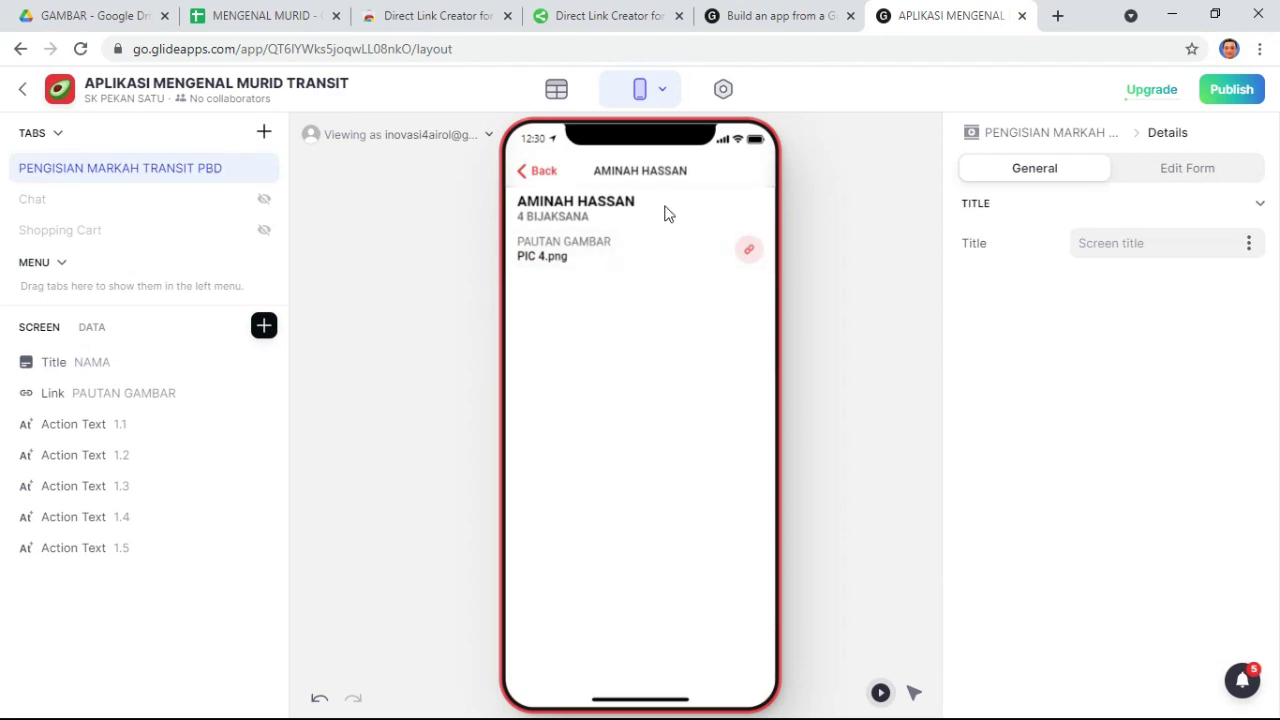
left_click(530, 171)
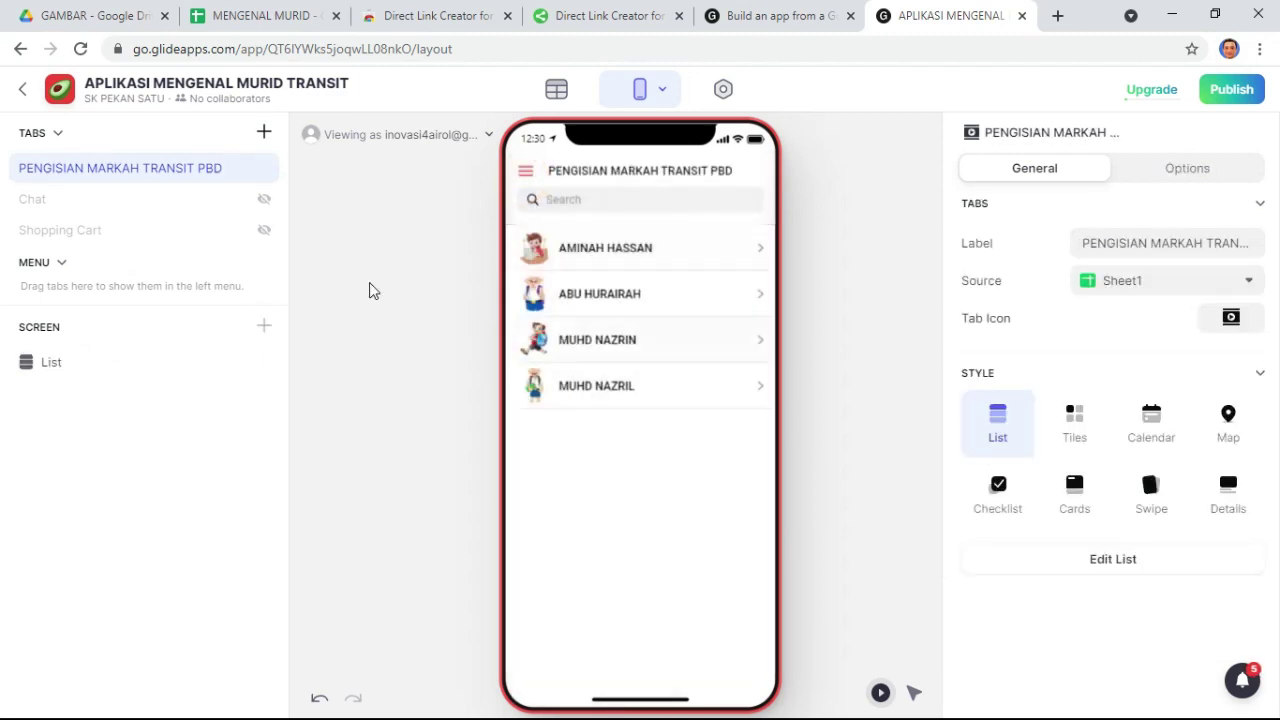
left_click(752, 251)
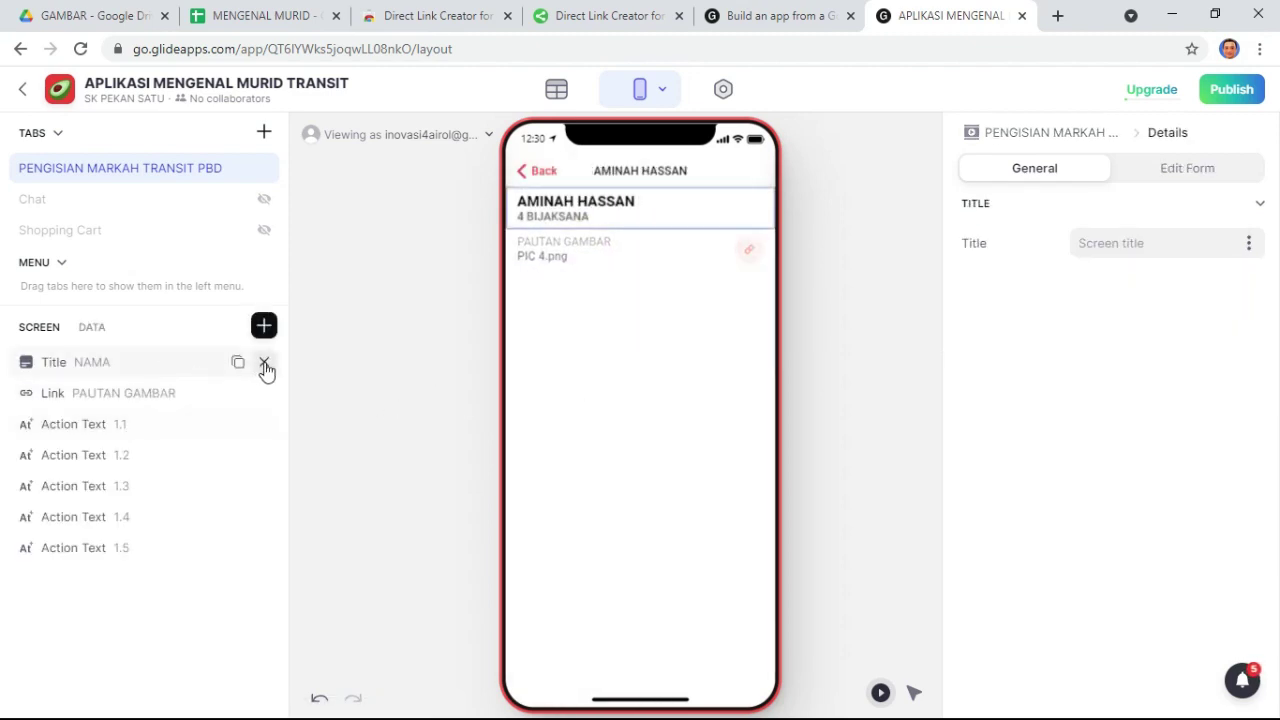
left_click(265, 364)
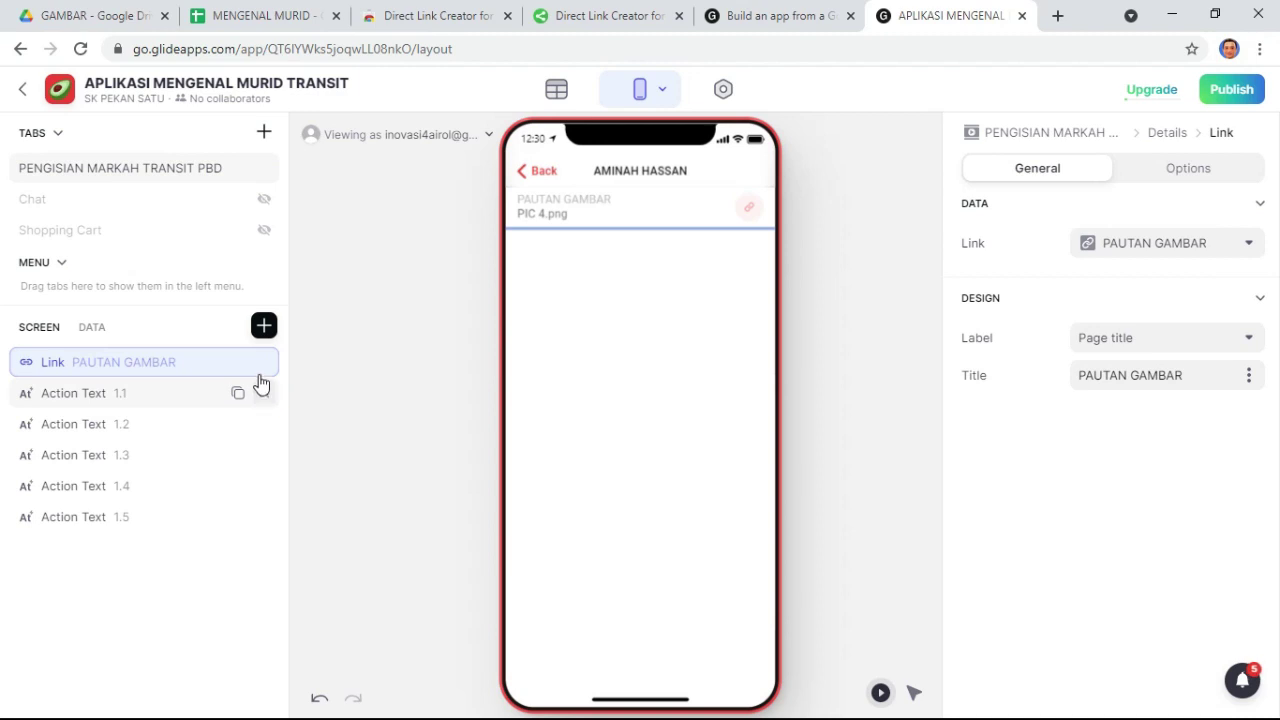
- Delete the PAUTAN GAMBAR link and Action Text 1.1–1.5 components from the details screen
left_click(265, 364)
left_click(265, 364)
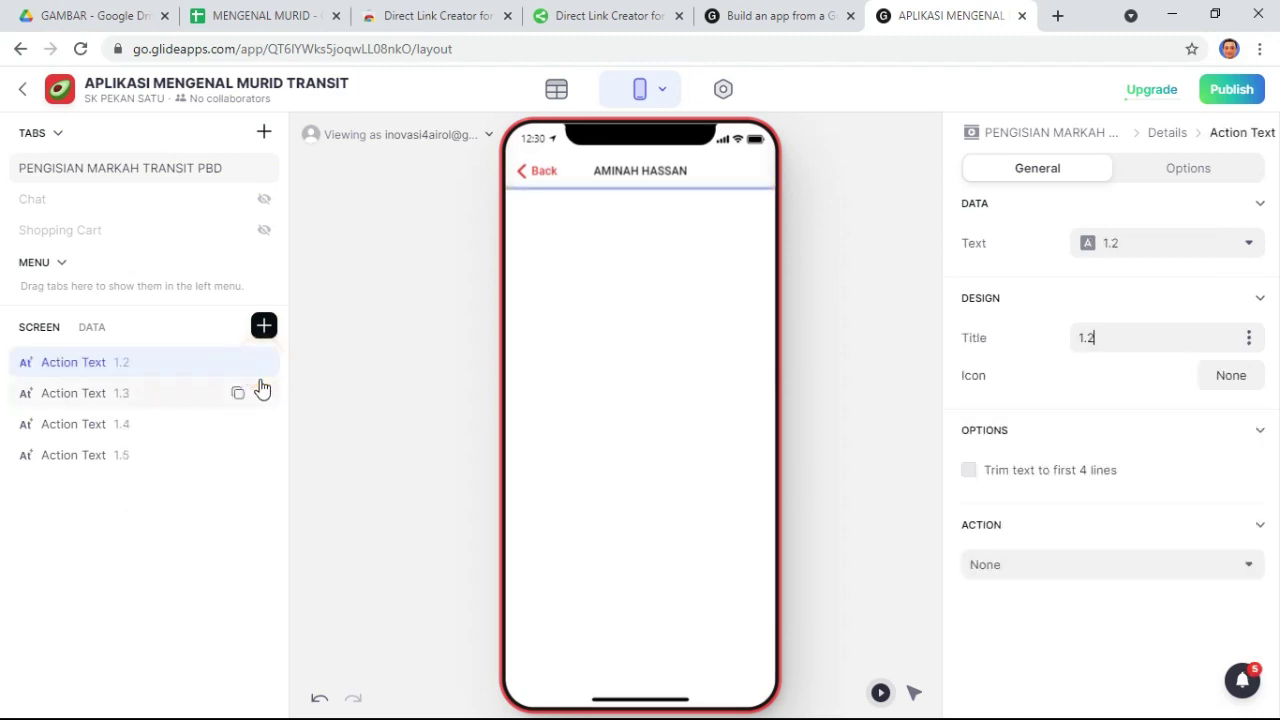
left_click(265, 364)
left_click(265, 364)
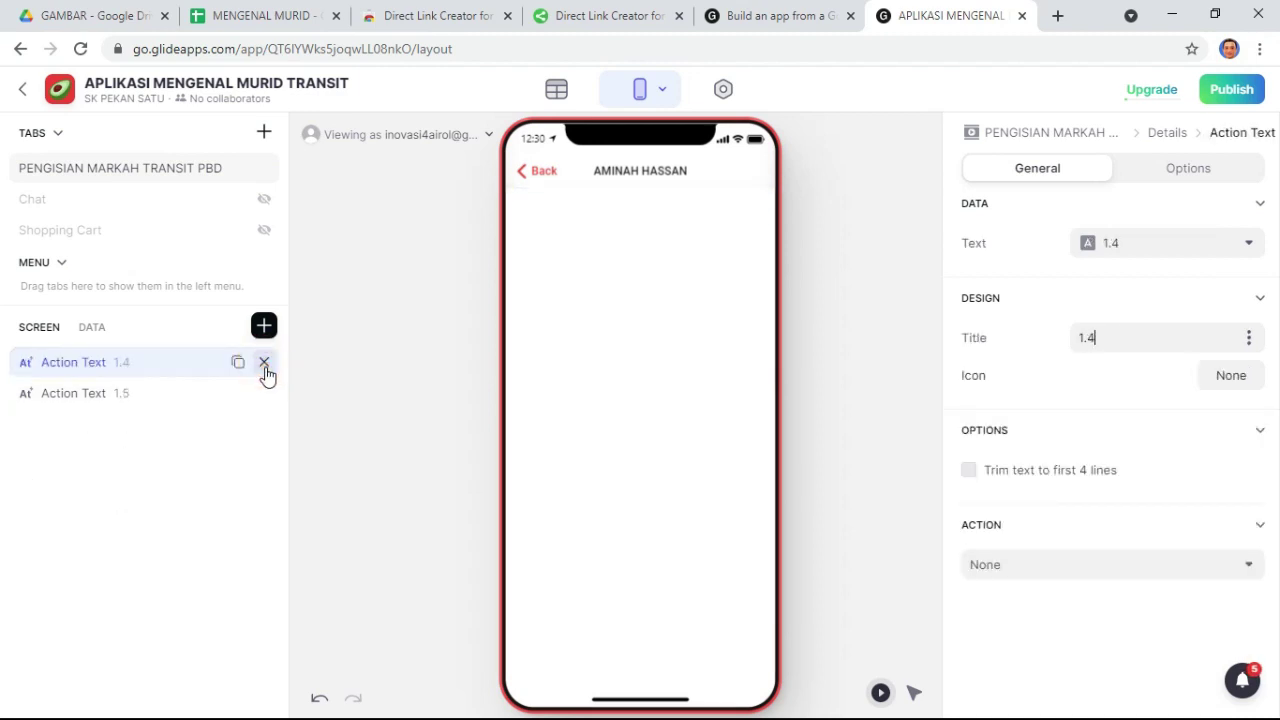
left_click(265, 364)
left_click(265, 364)
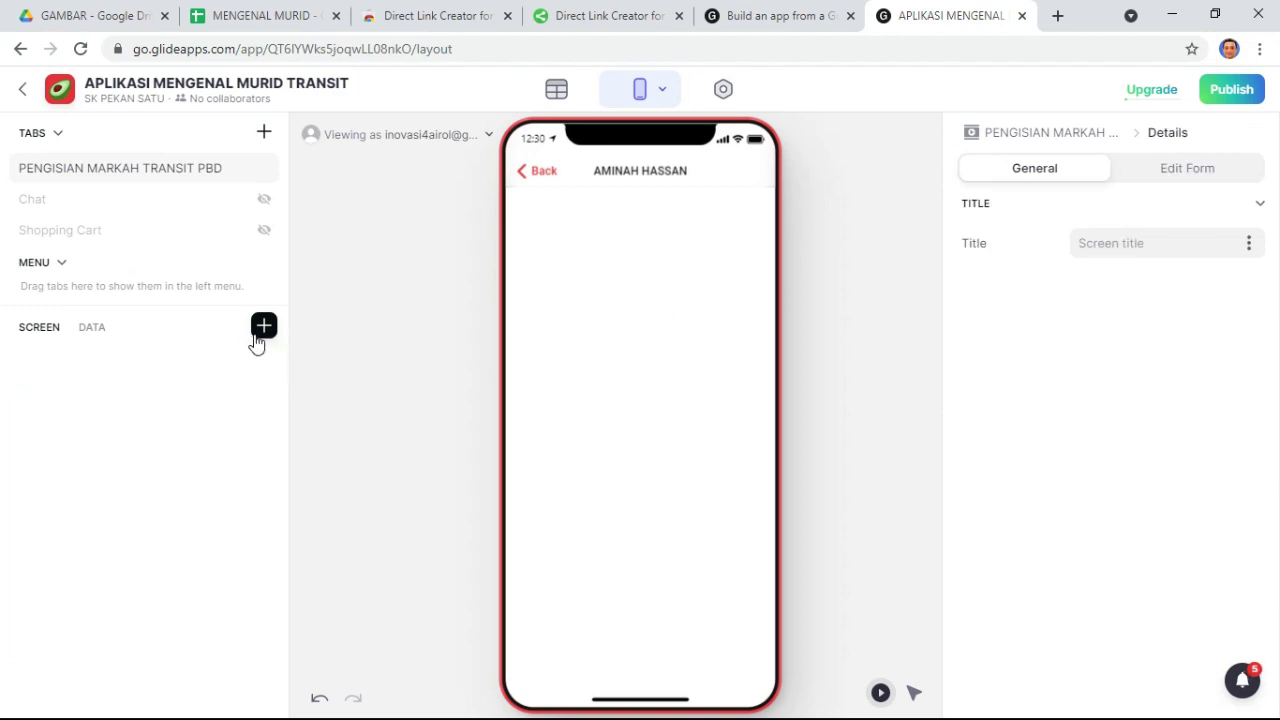
- Insert an Image component showing the student's PAUTAN GAMBAR picture
left_click(263, 327)
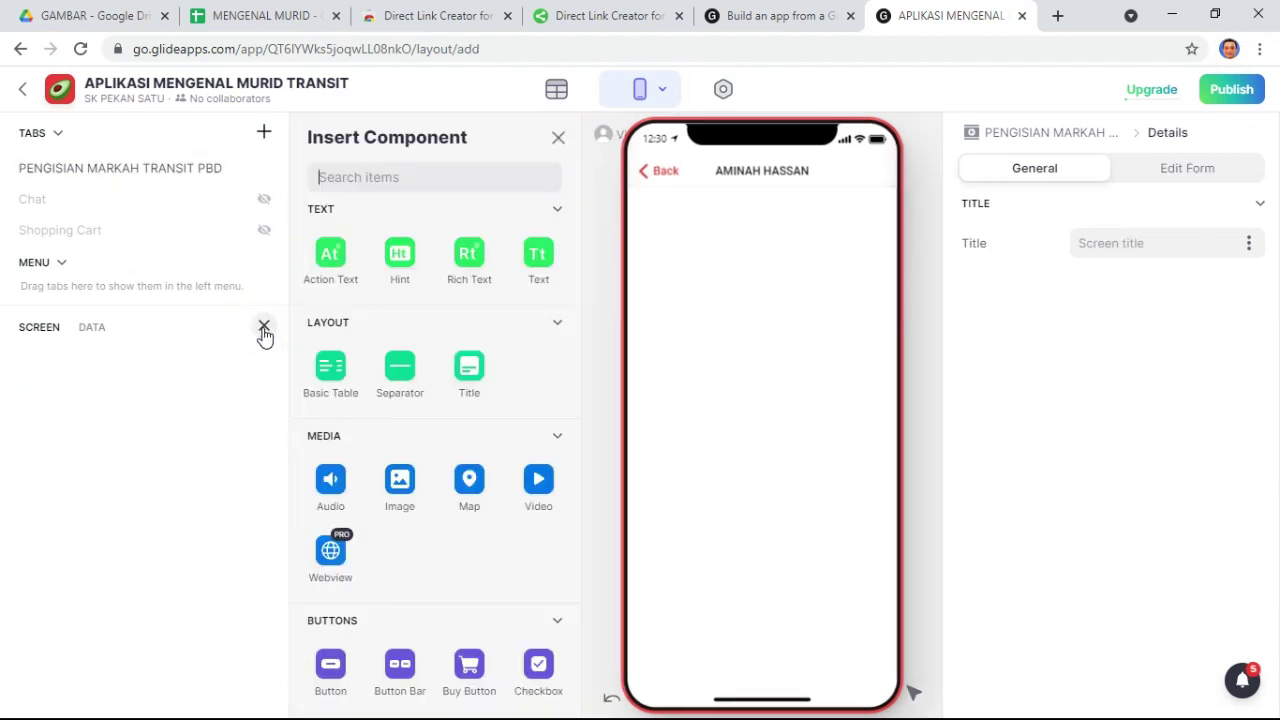
scroll(380, 520, "down", 1)
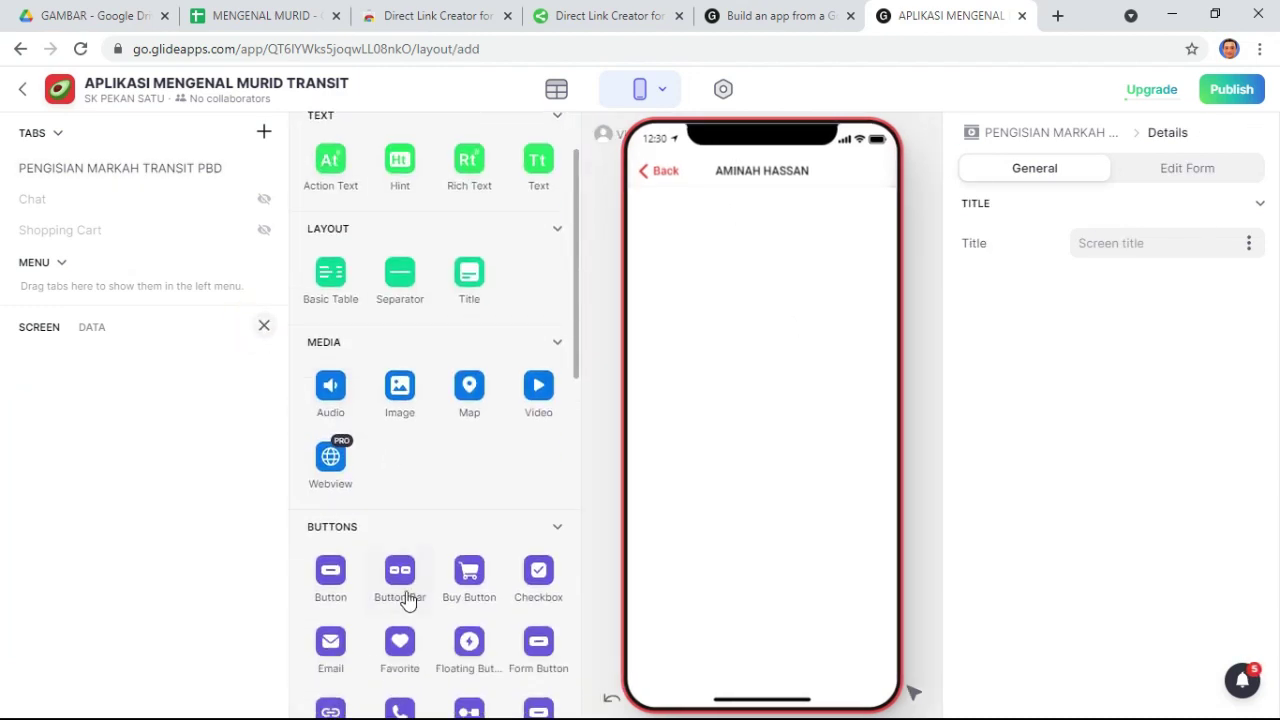
left_click(399, 392)
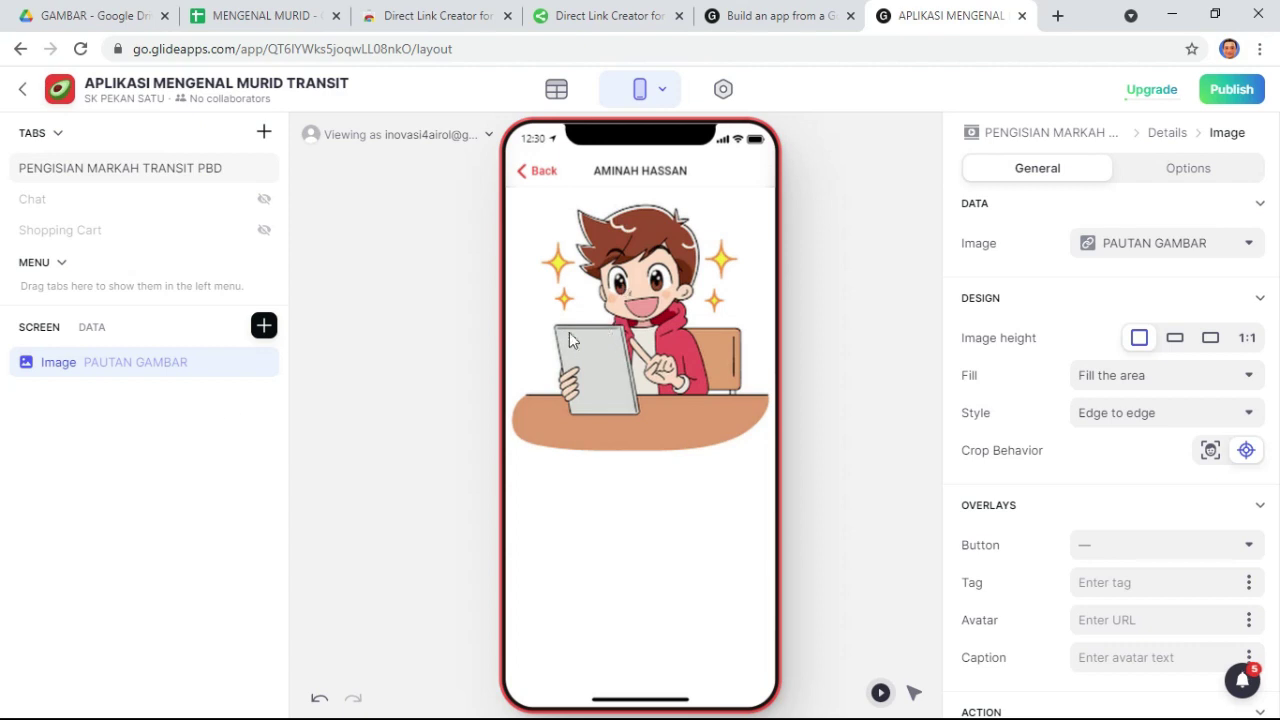
- Add a centred Text component showing the student's NAMA
left_click(259, 328)
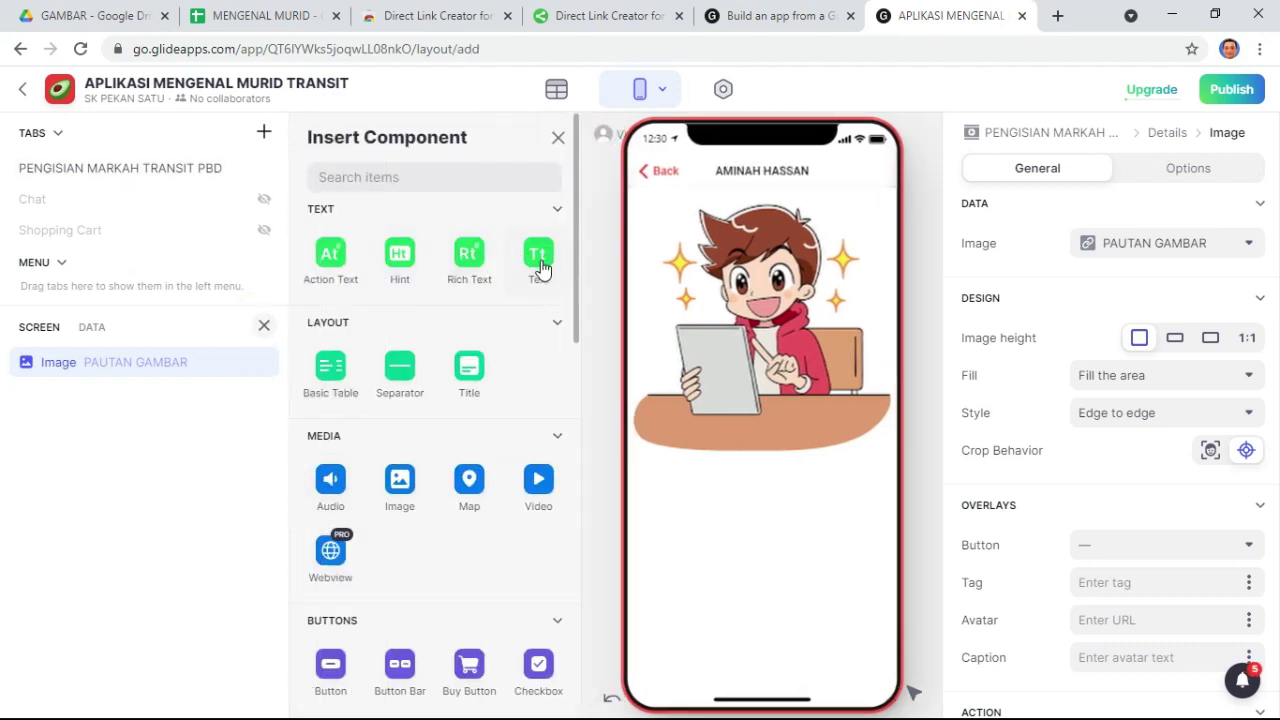
left_click(540, 268)
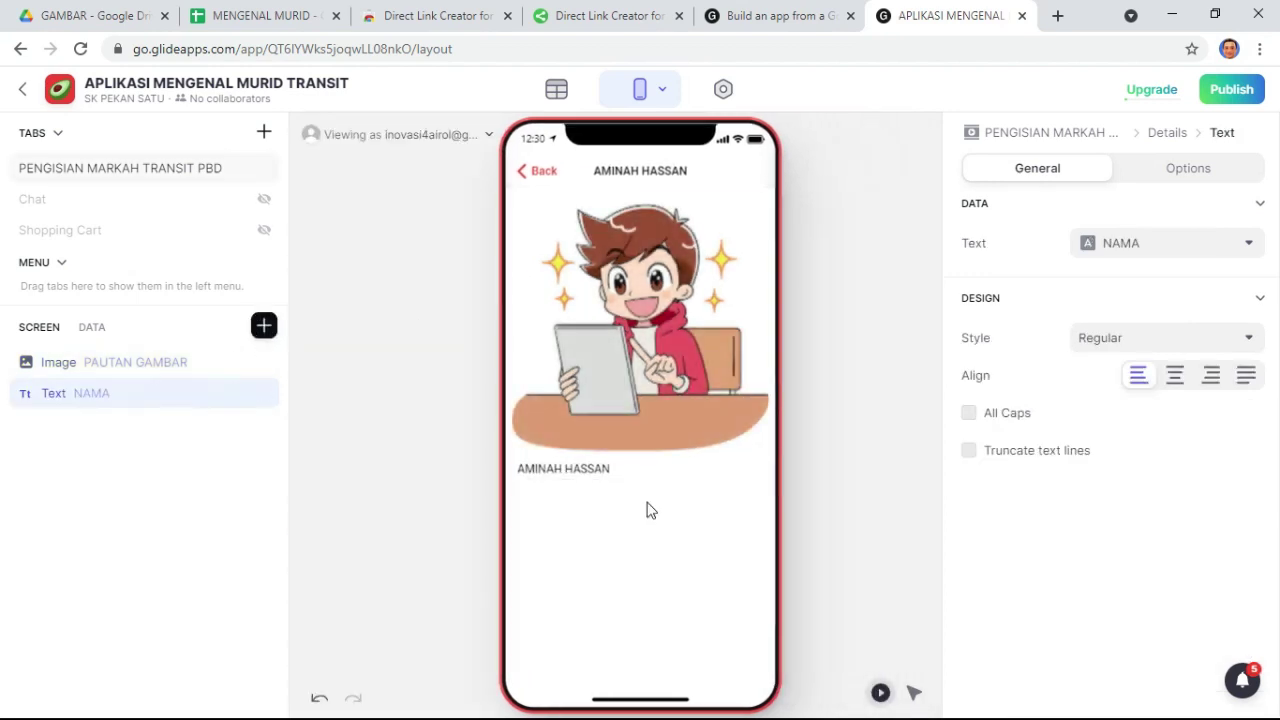
left_click(1177, 378)
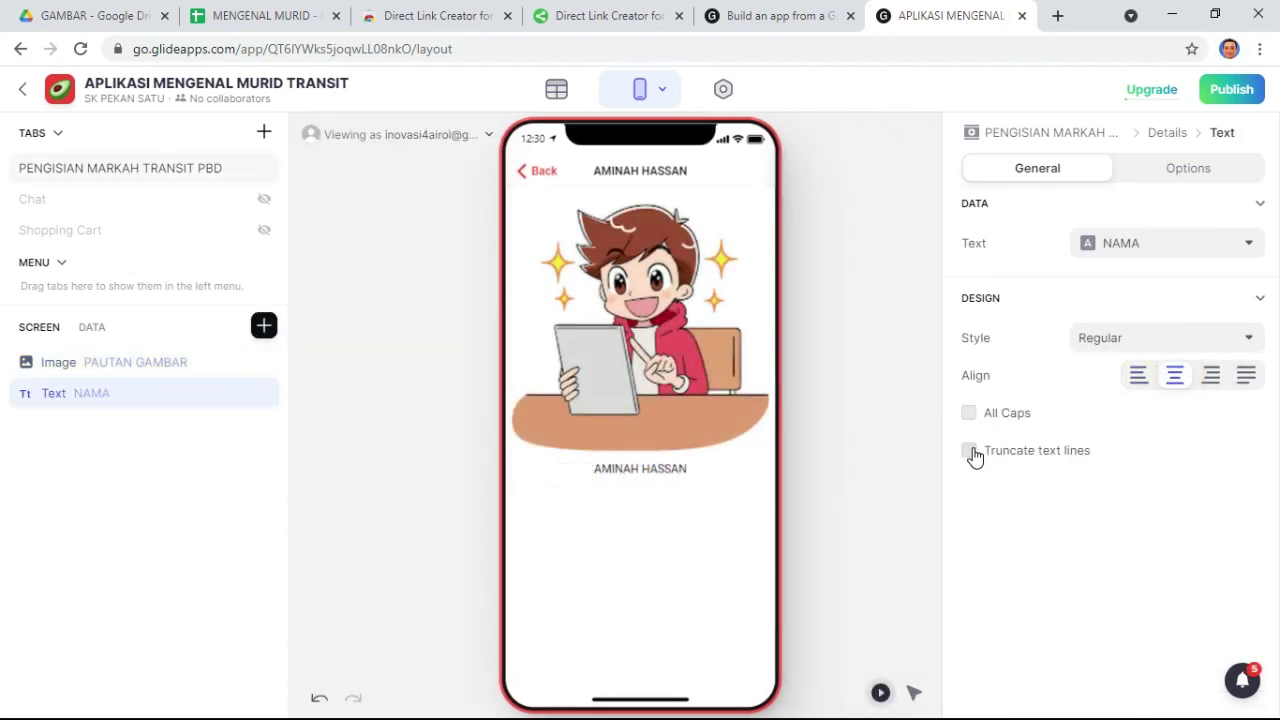
left_click(970, 452)
left_click(970, 452)
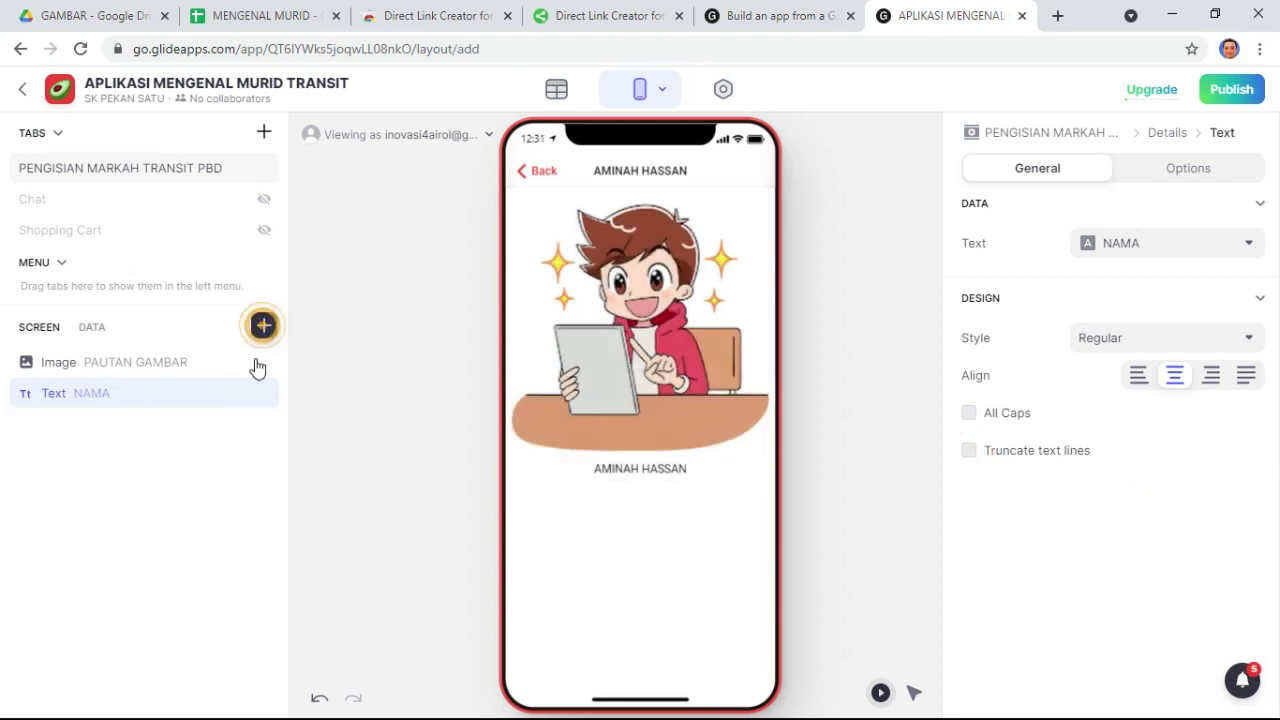
- Add a centred Text component for KELAS in Small style
left_click(264, 325)
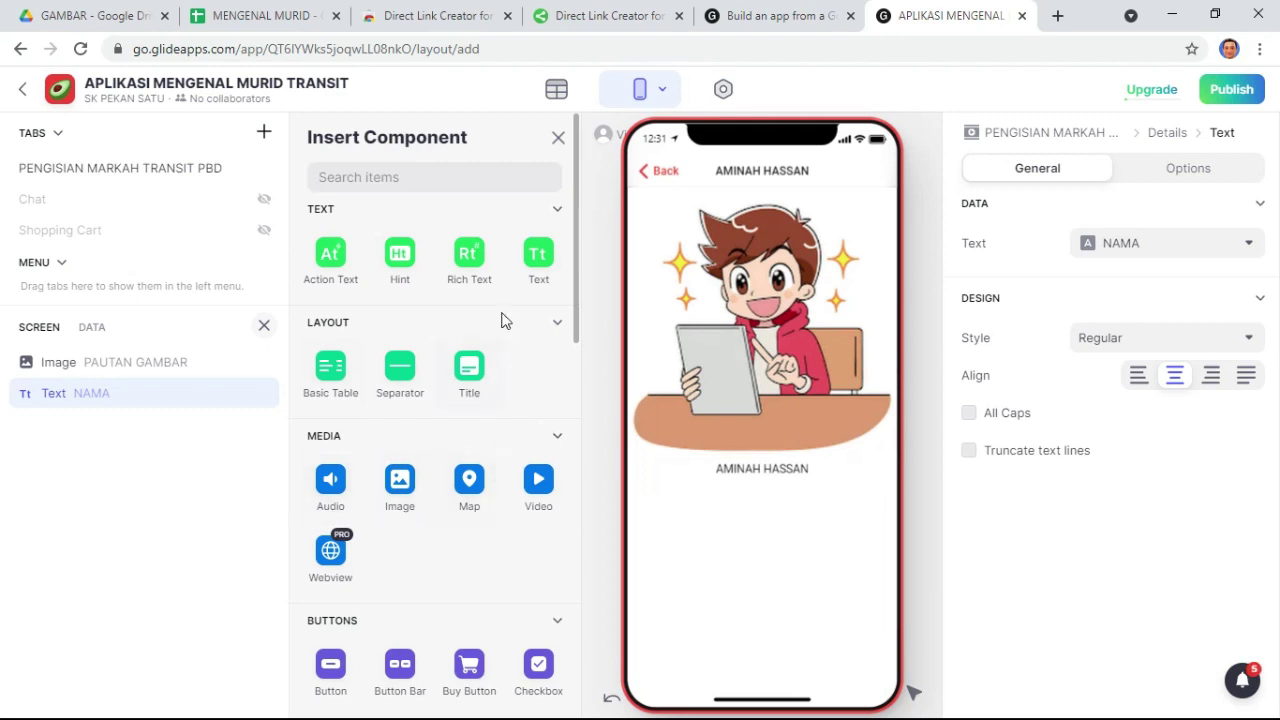
left_click(538, 256)
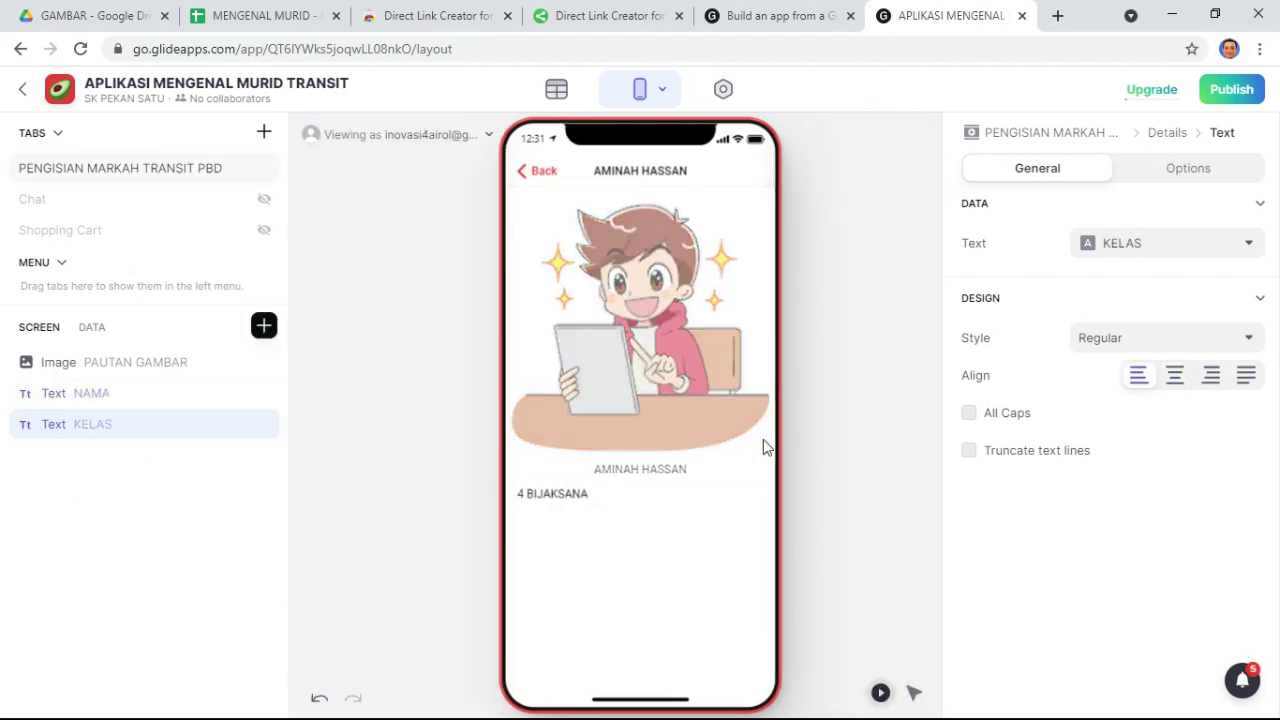
left_click(1173, 378)
left_click(1148, 342)
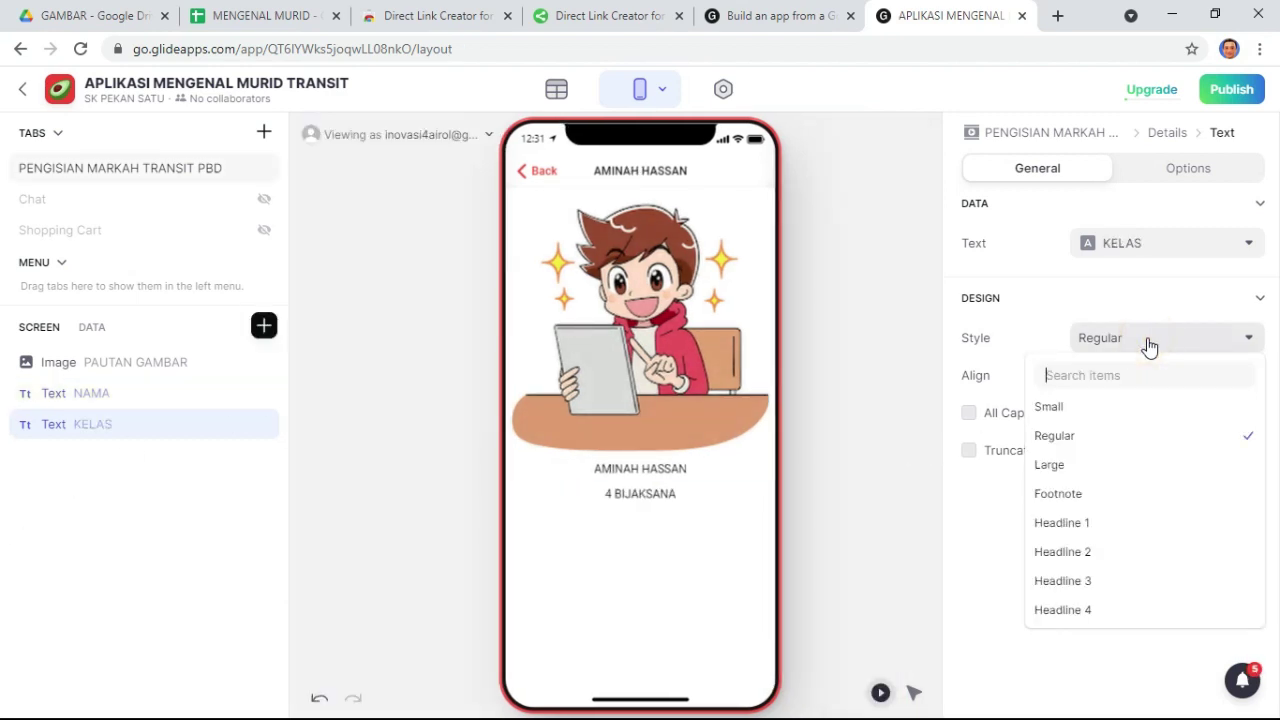
left_click(1082, 408)
left_click(655, 468)
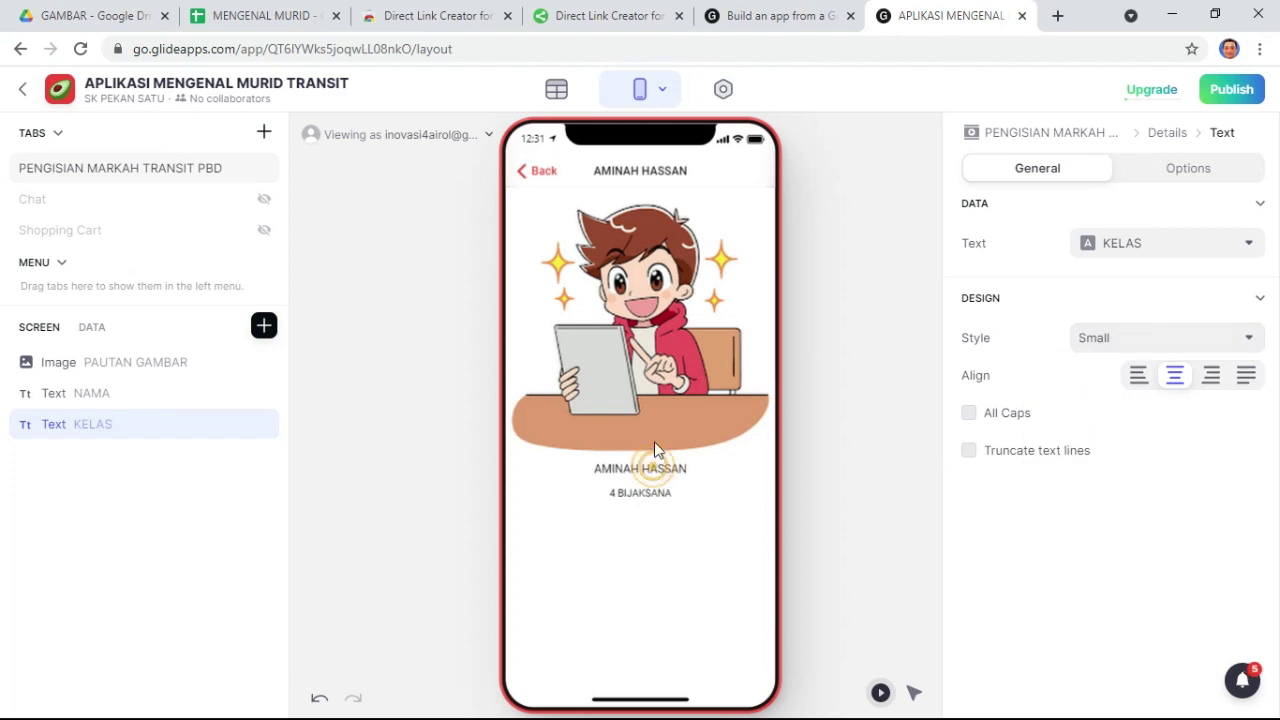
left_click(656, 354)
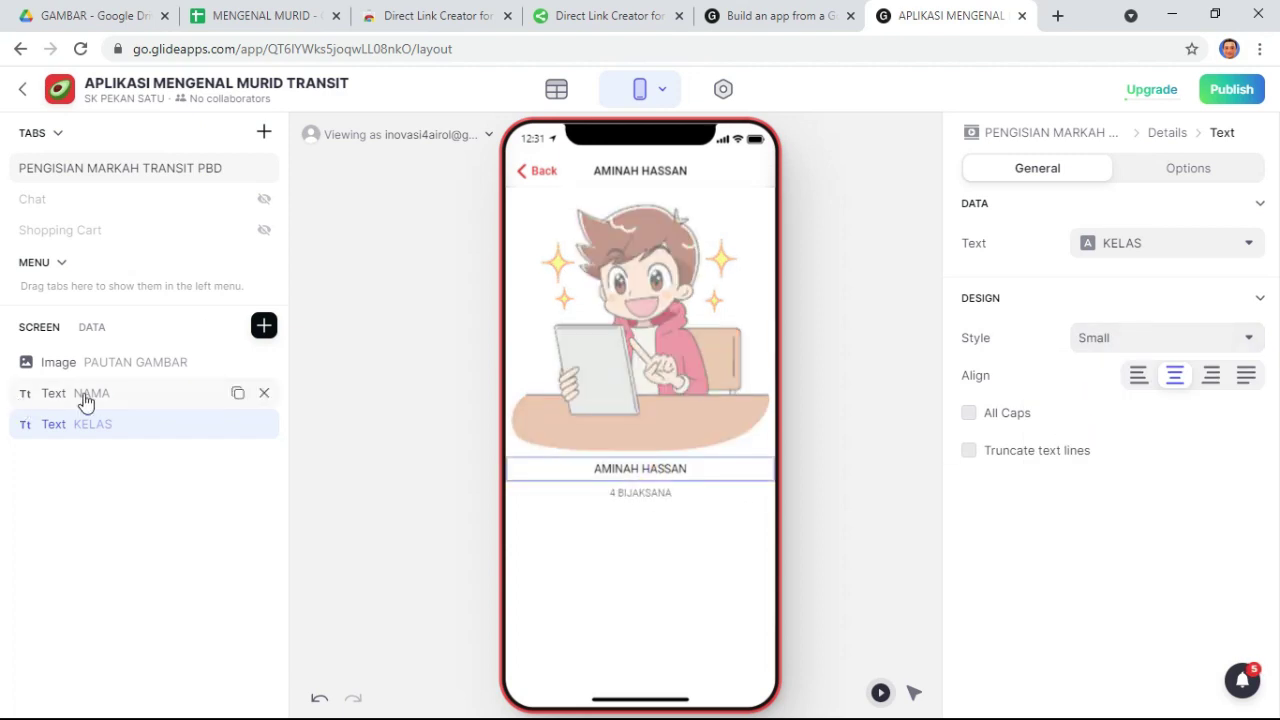
- Set the student picture to 3:2 height with the Show the whole image fill
left_click(103, 363)
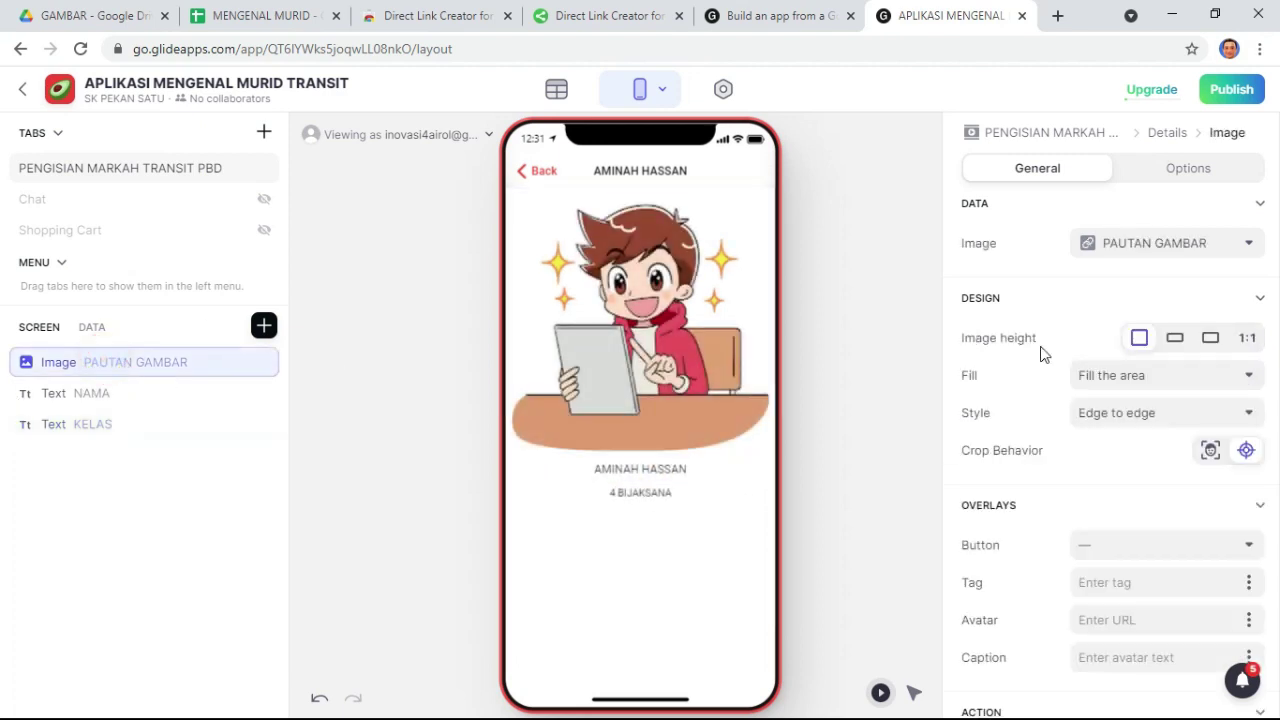
left_click(1175, 340)
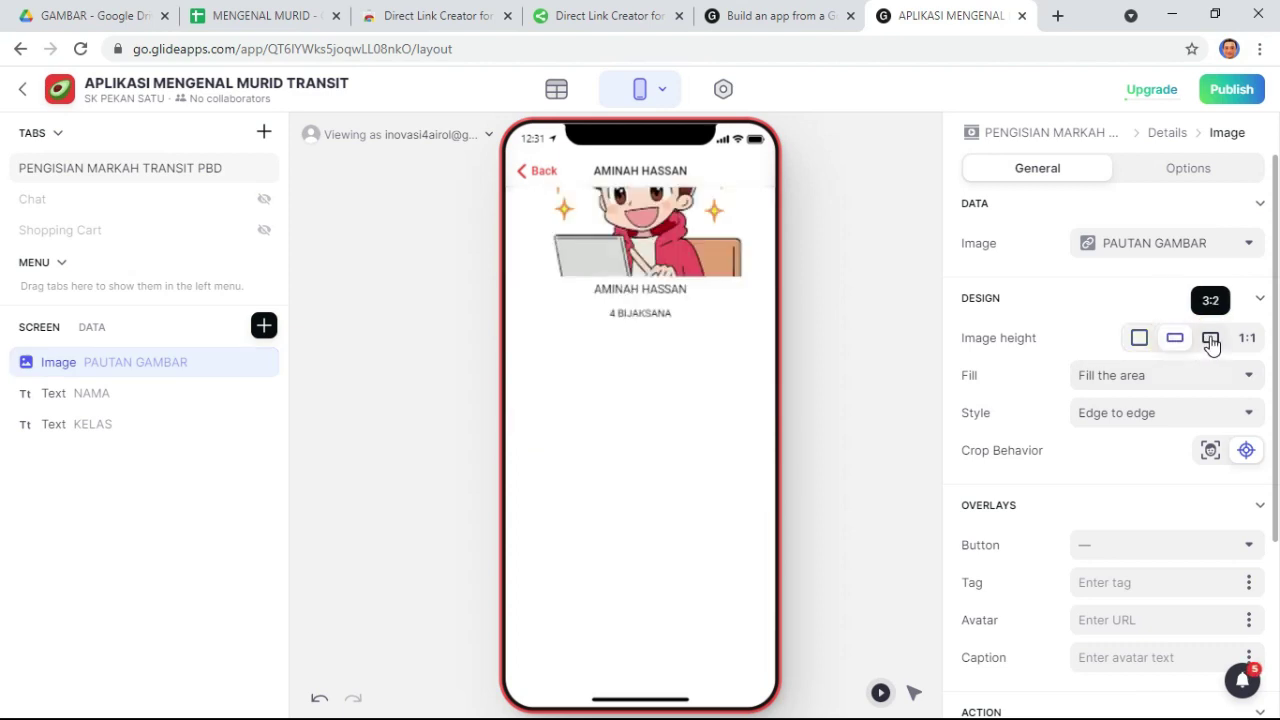
left_click(1210, 340)
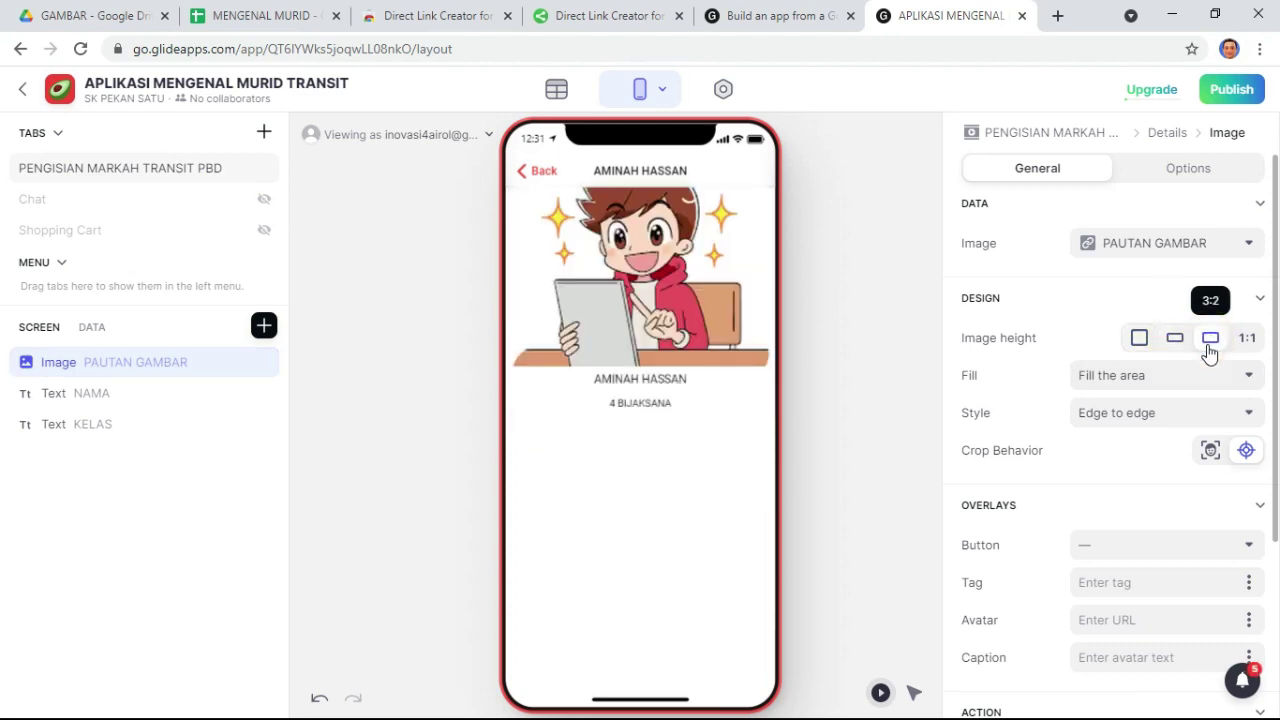
left_click(1143, 377)
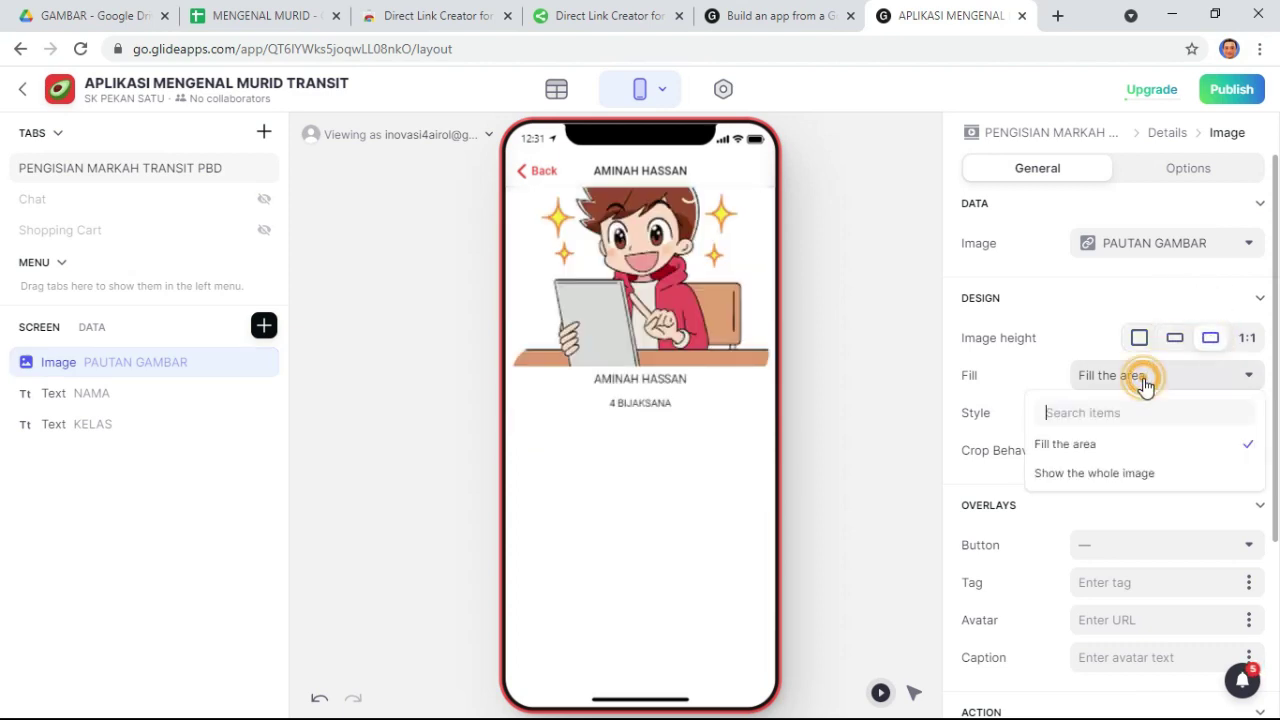
left_click(1100, 474)
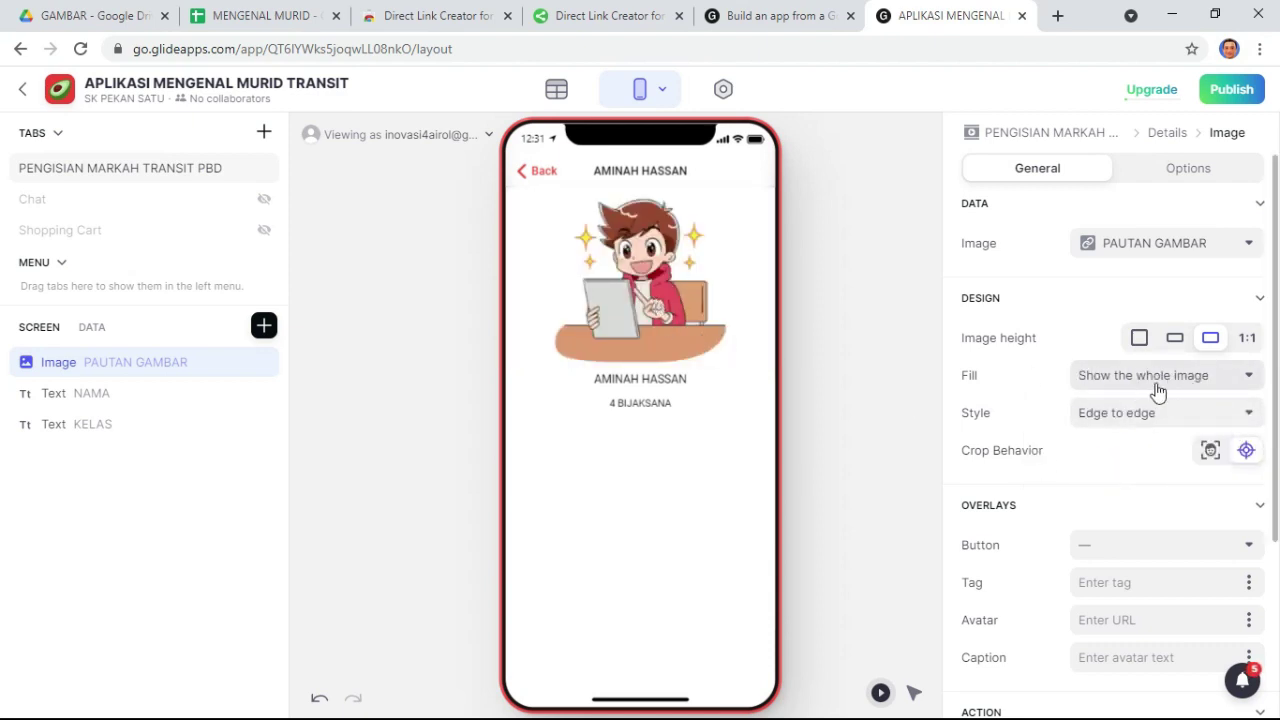
left_click(1246, 338)
left_click(1210, 338)
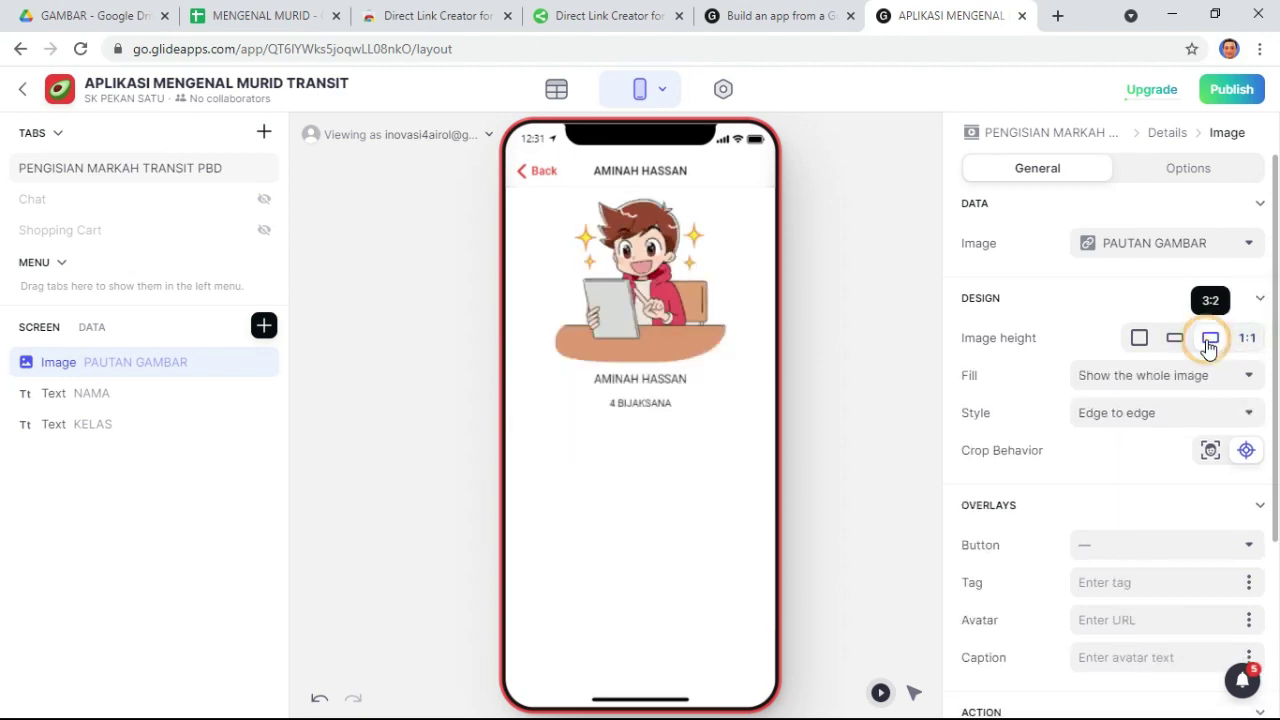
left_click(648, 380)
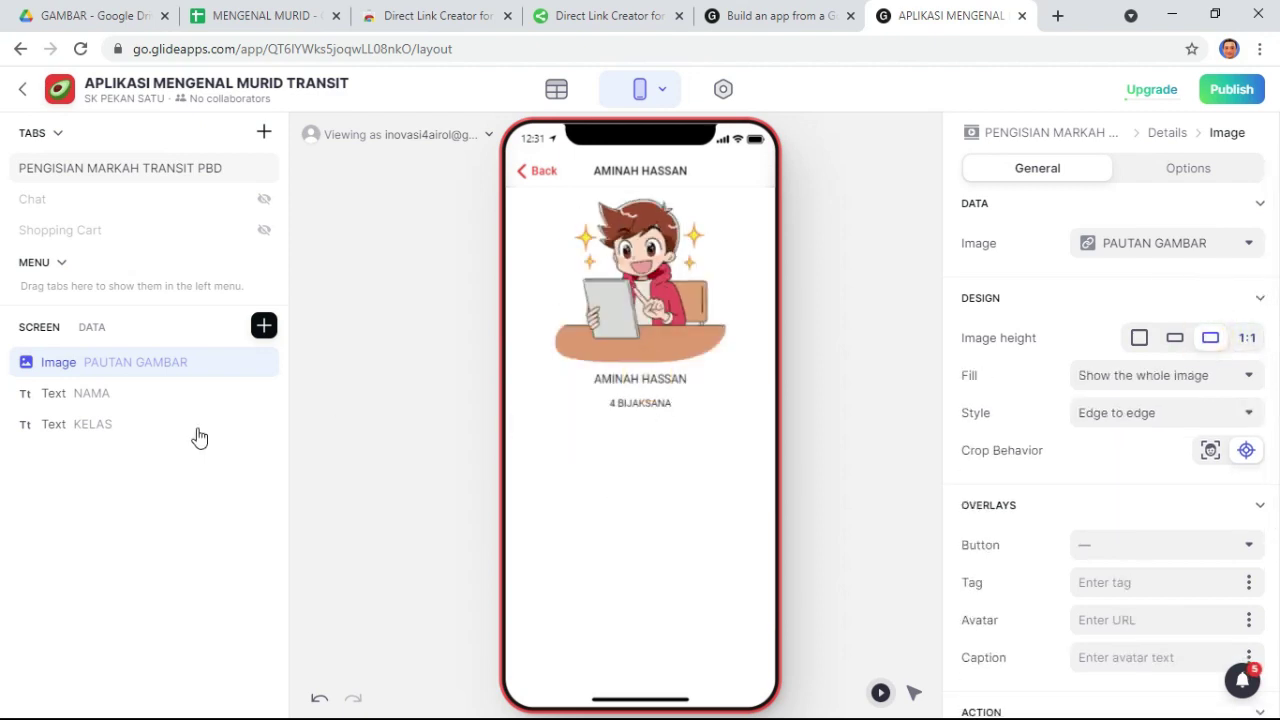
- Change the NAMA text style to Small
left_click(104, 392)
left_click(1123, 345)
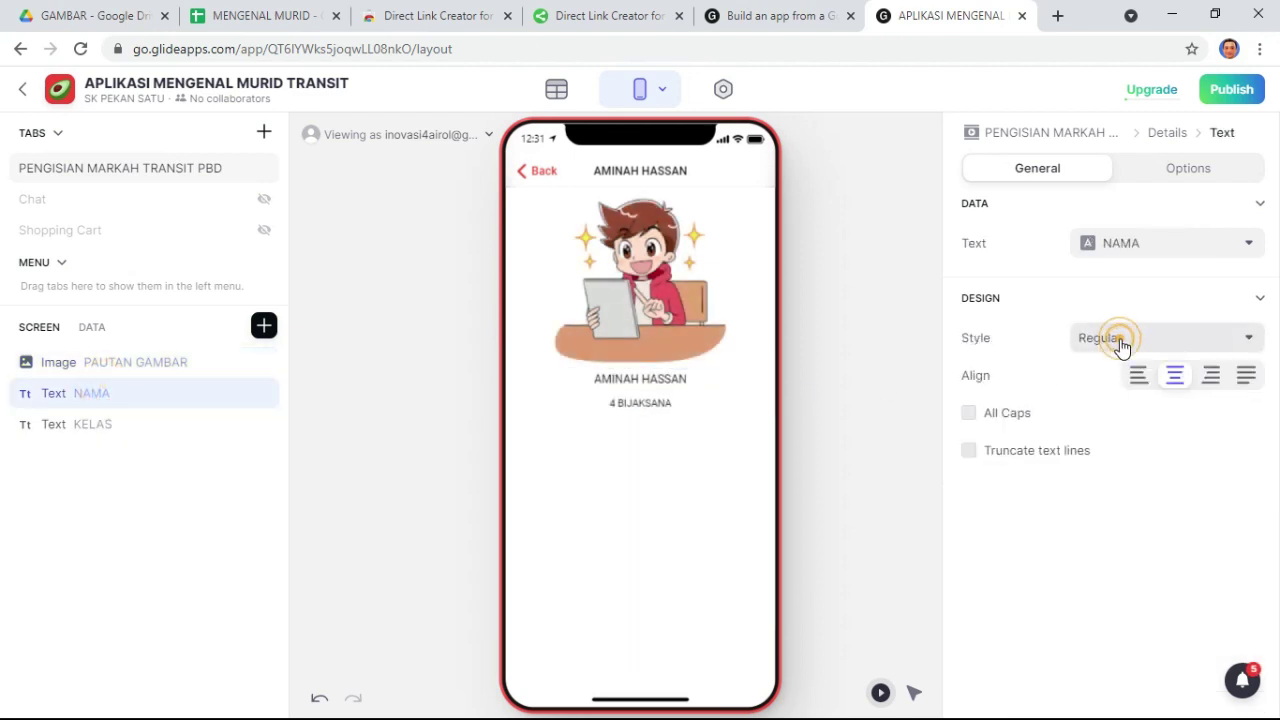
left_click(1087, 408)
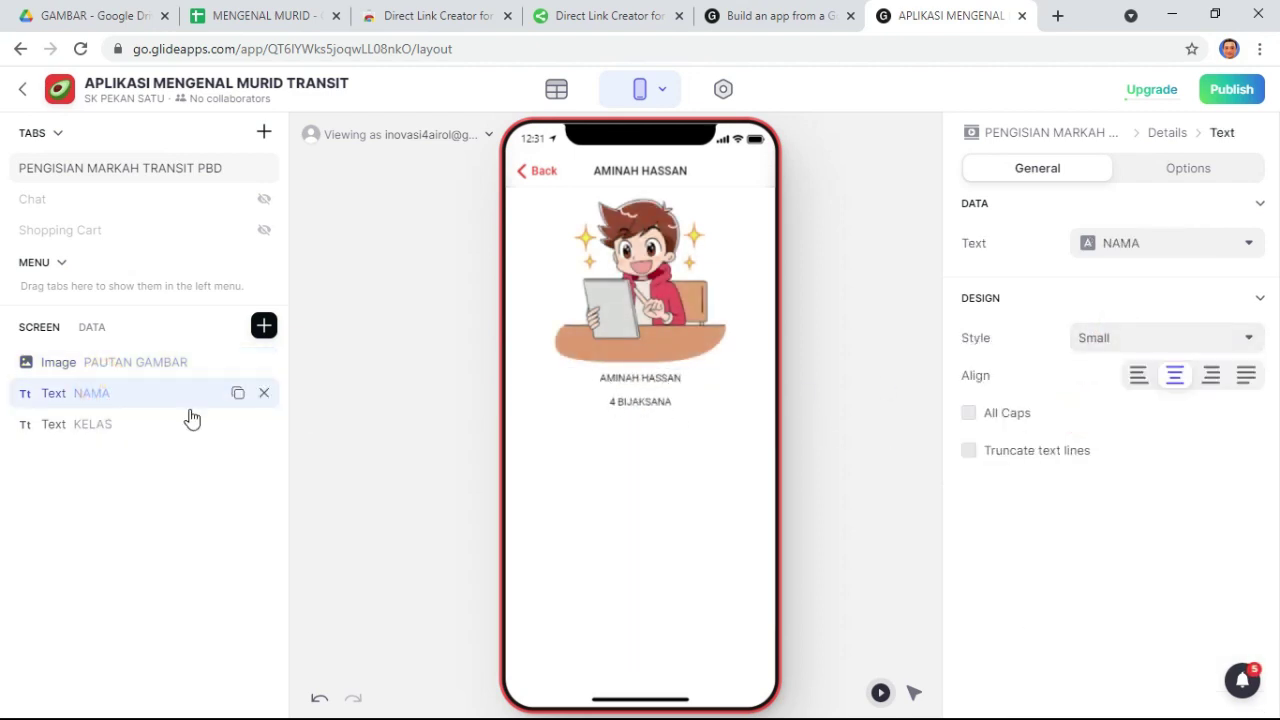
left_click(157, 506)
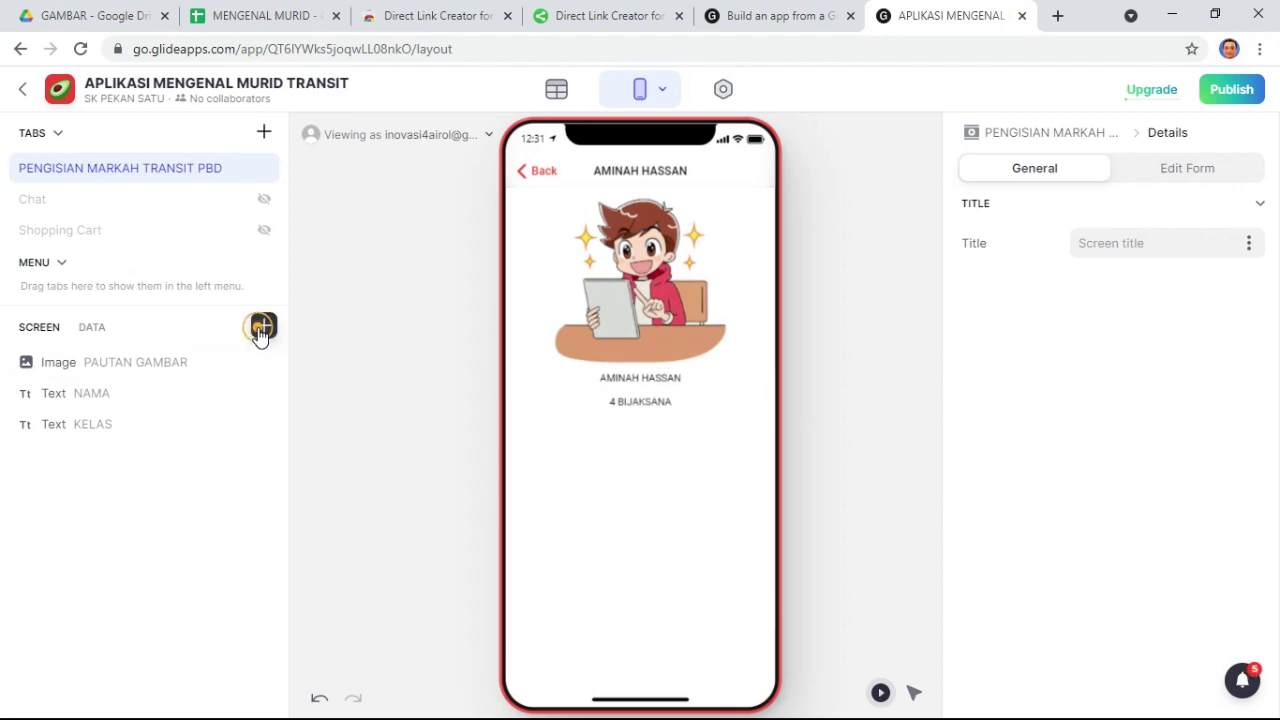
- Add a Number Entry field for 1.1 with Min Value 1 and Max Value 6
left_click(261, 328)
scroll(440, 470, "down", 10)
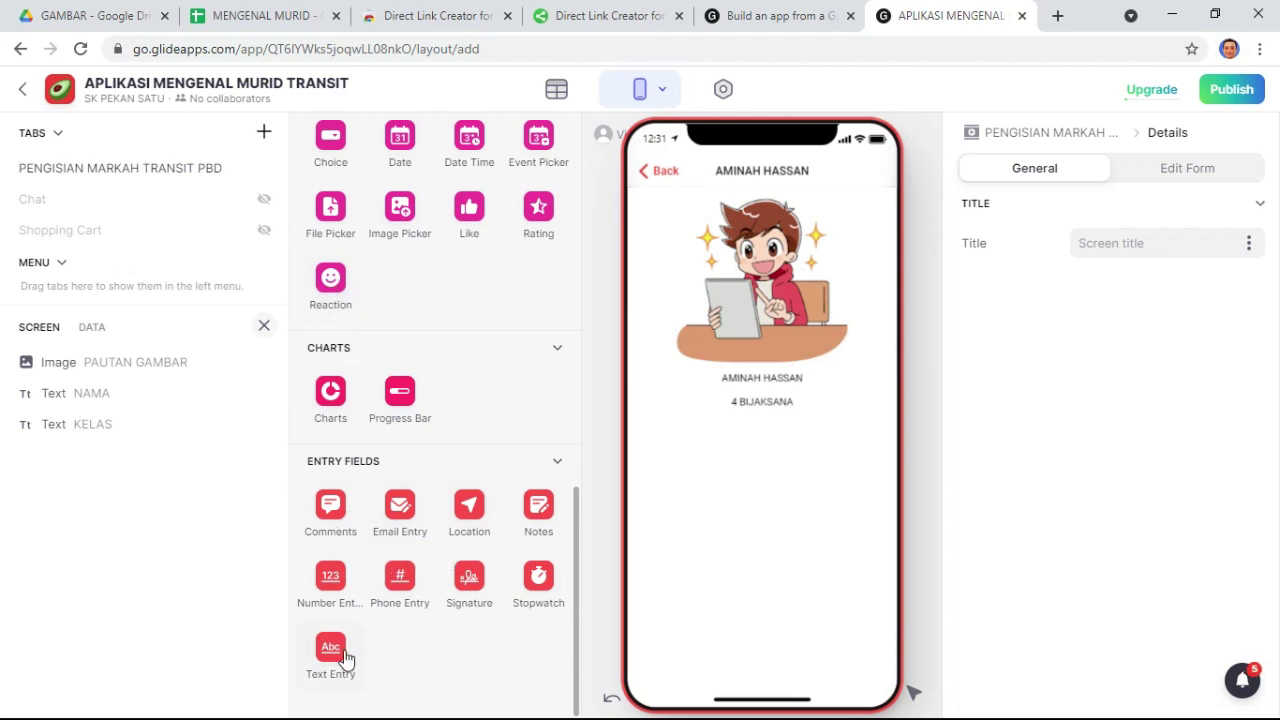
left_click(330, 588)
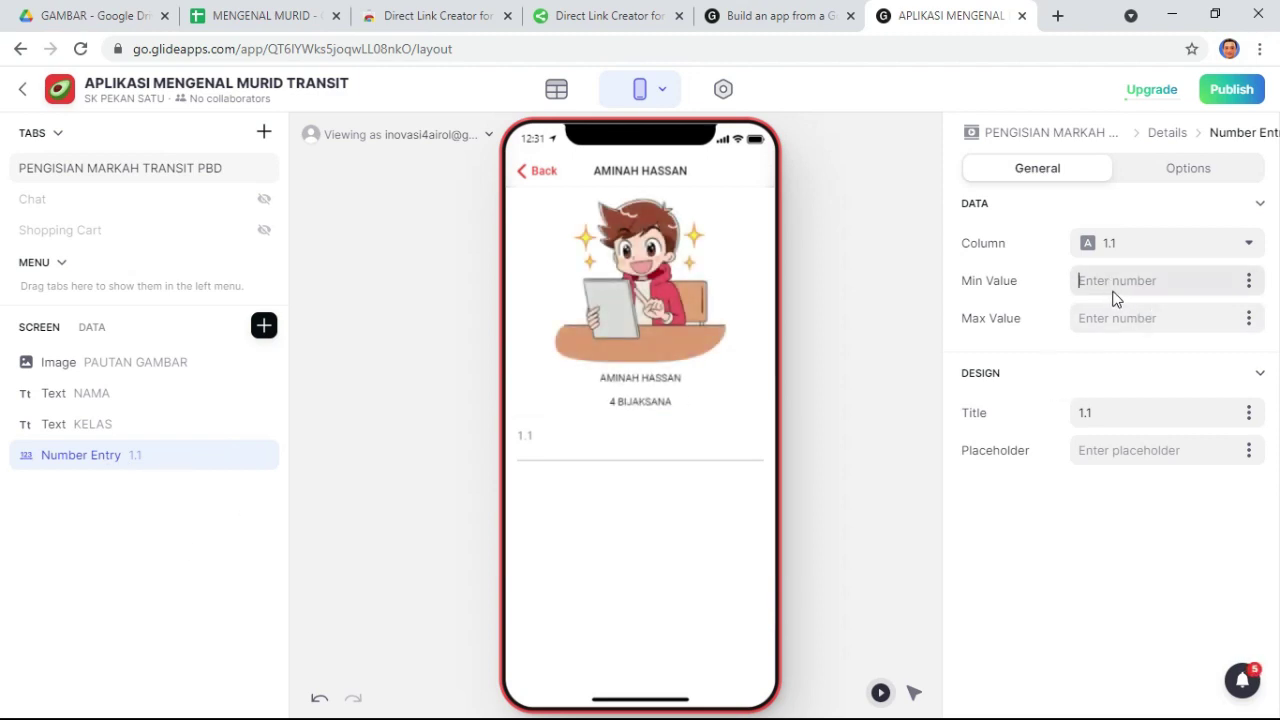
type("1")
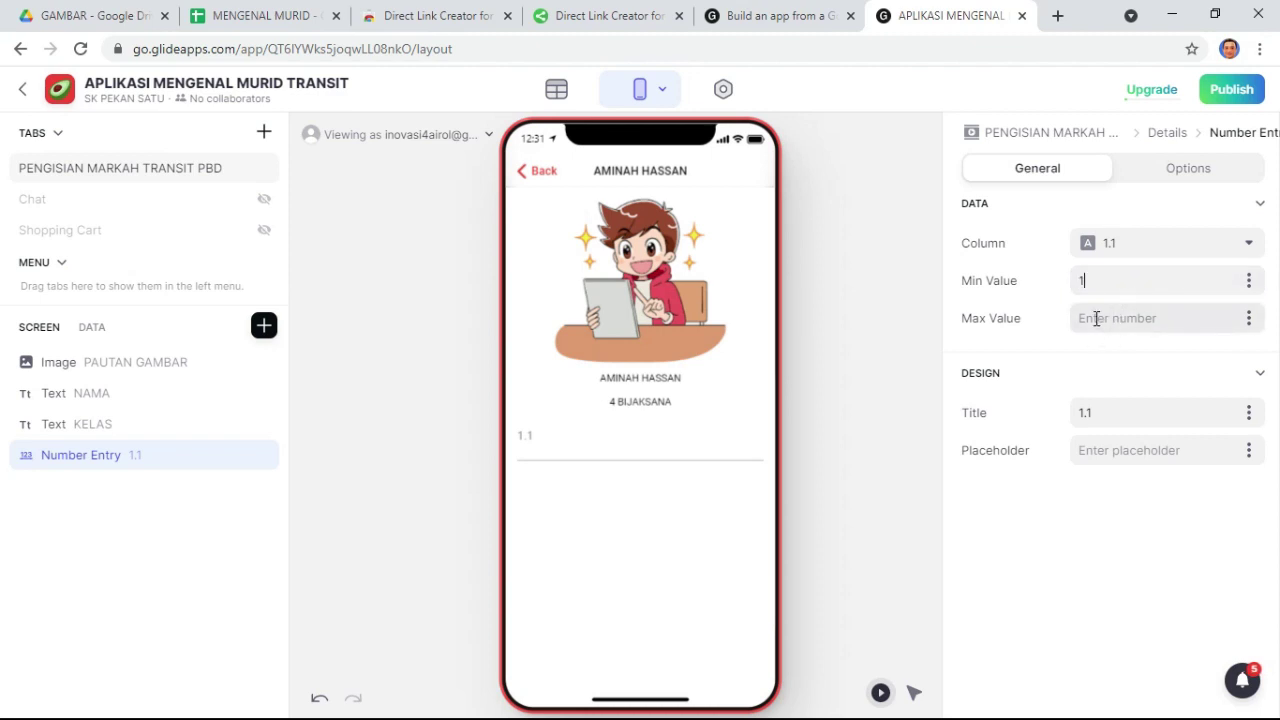
left_click(1093, 318)
type("6")
left_click(154, 518)
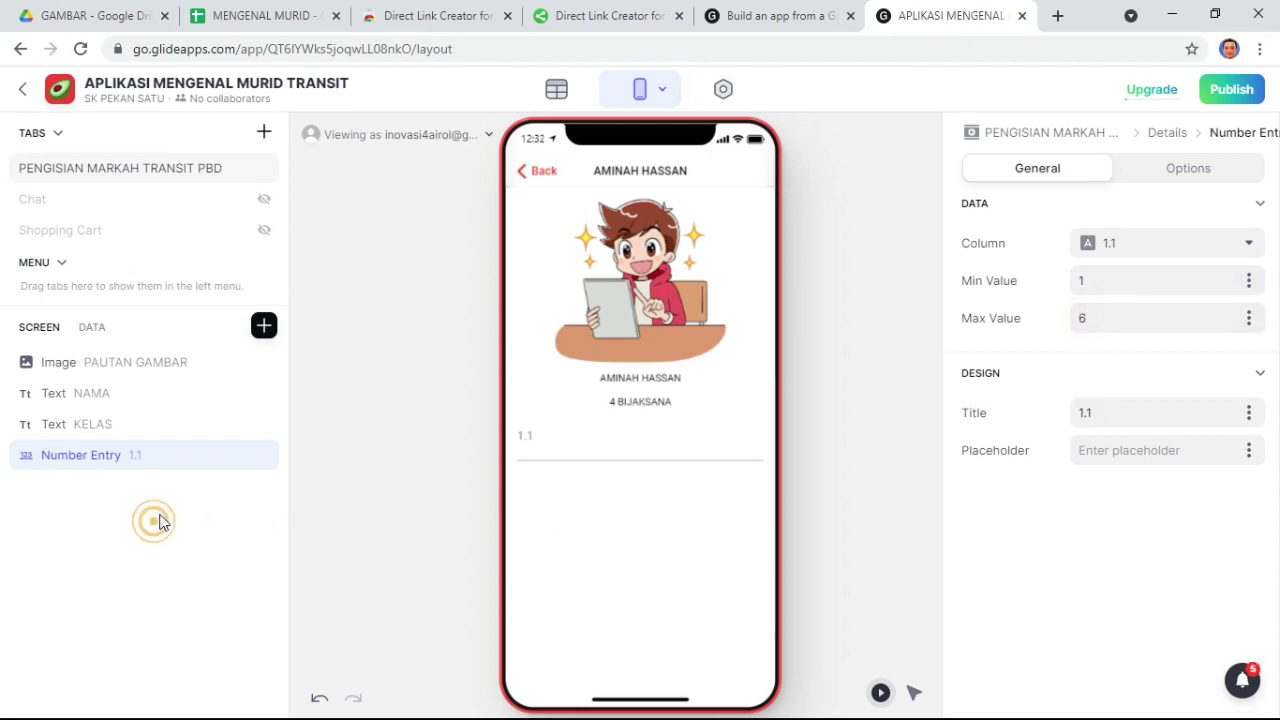
- Open the component list and scroll down to the entry fields
left_click(268, 330)
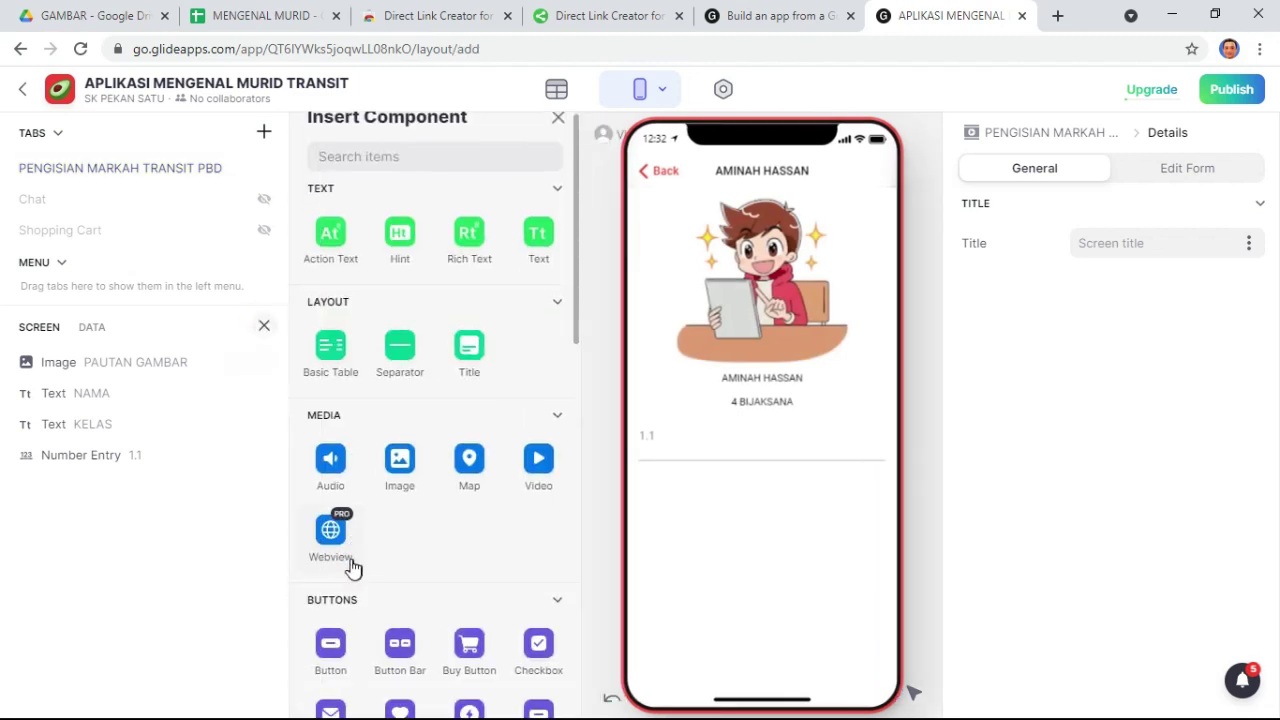
scroll(352, 565, "down", 8)
scroll(355, 586, "down", 3)
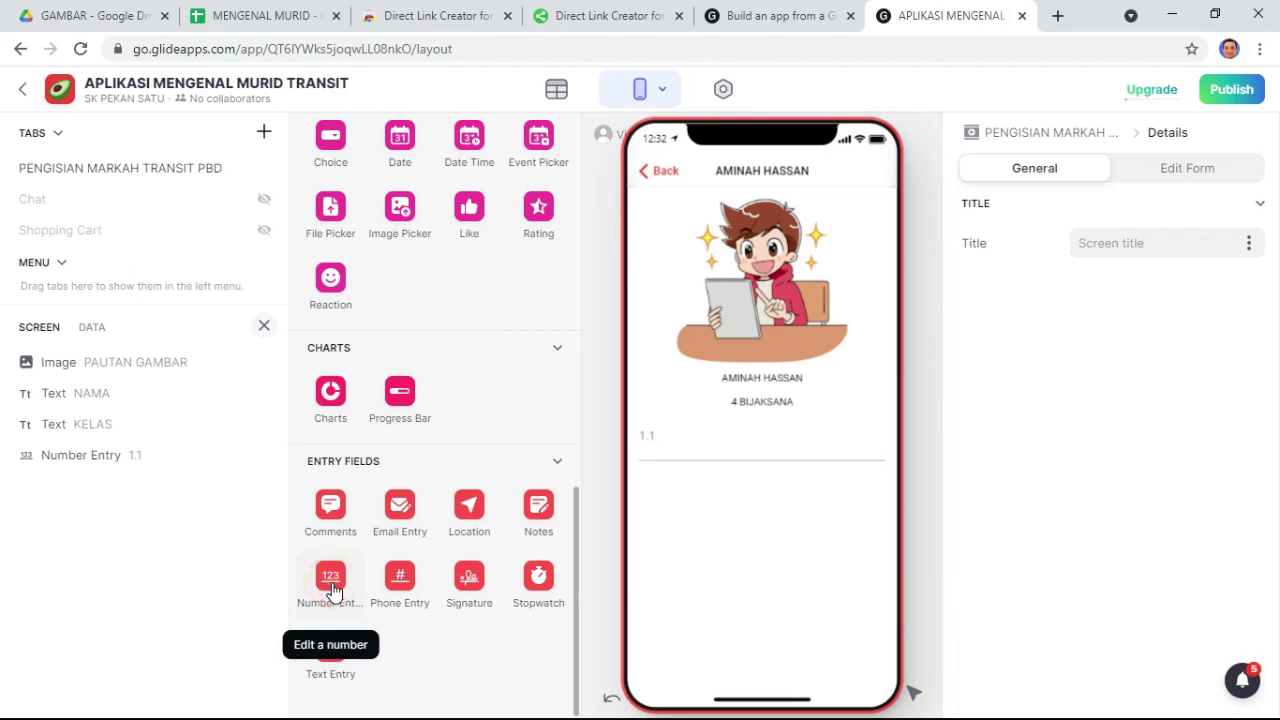
- Add a Number Entry field for 1.2 limited to values 1 to 6
left_click(333, 590)
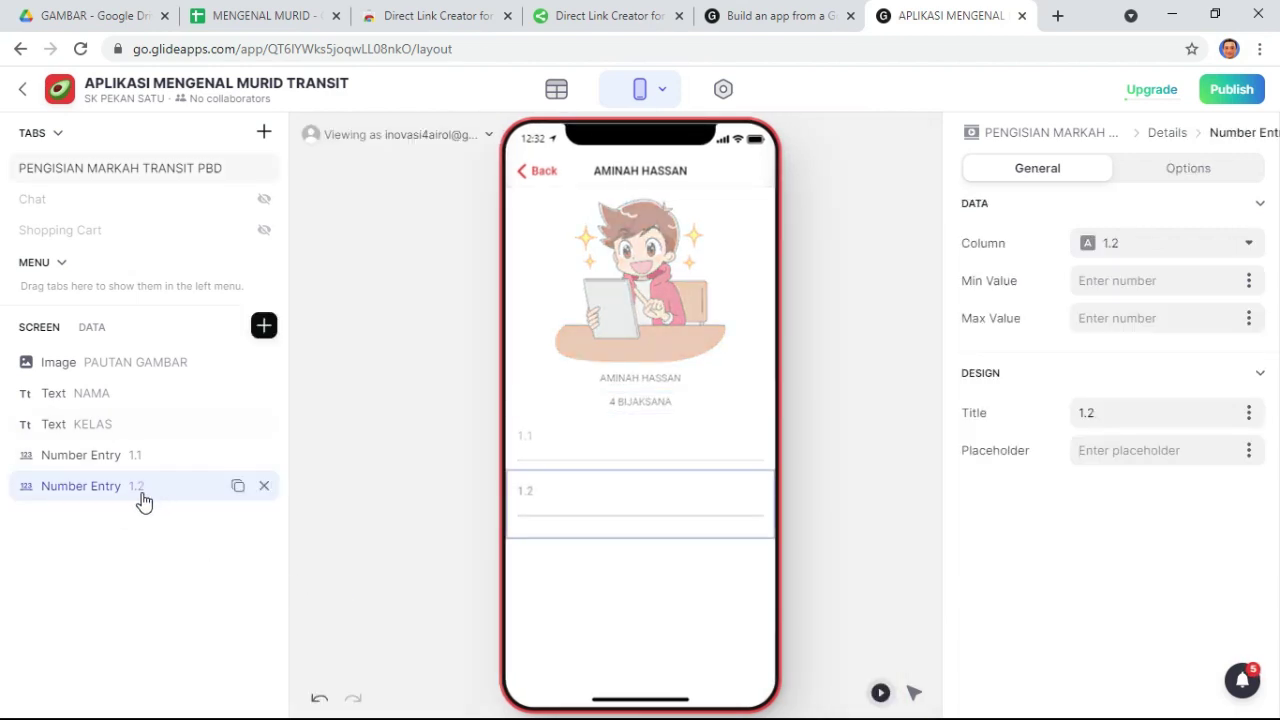
left_click(1100, 278)
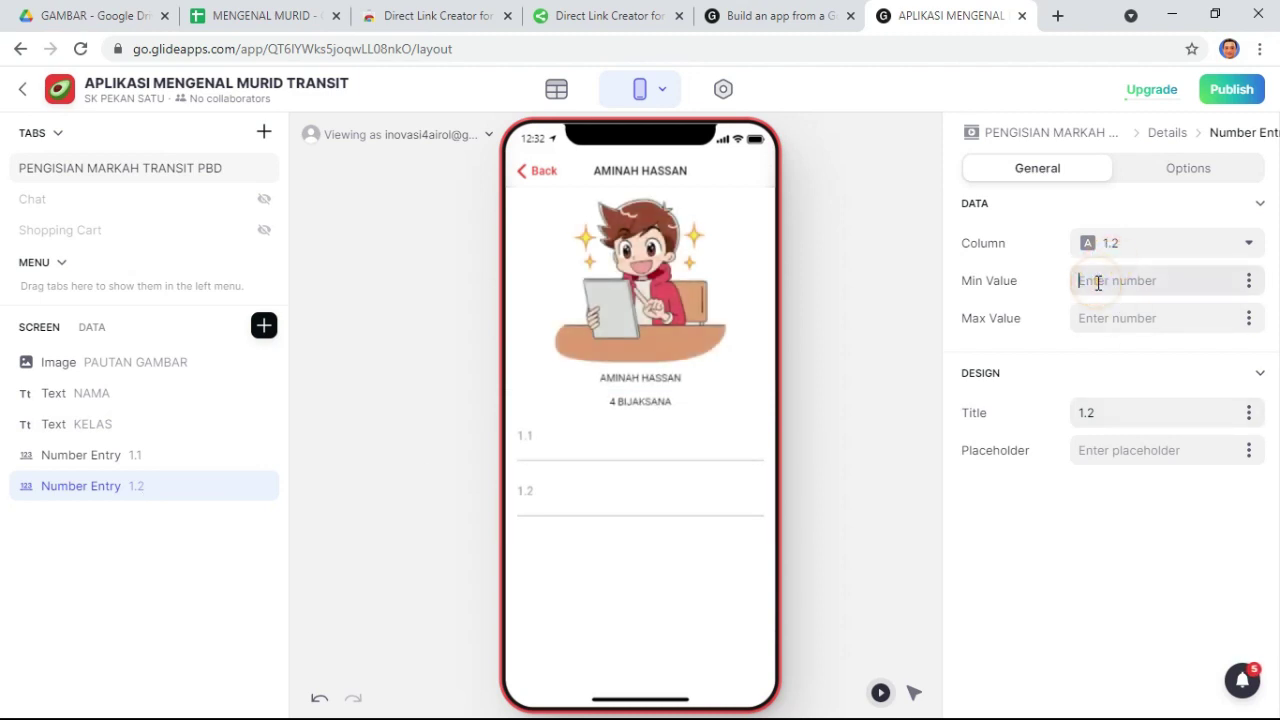
type("1")
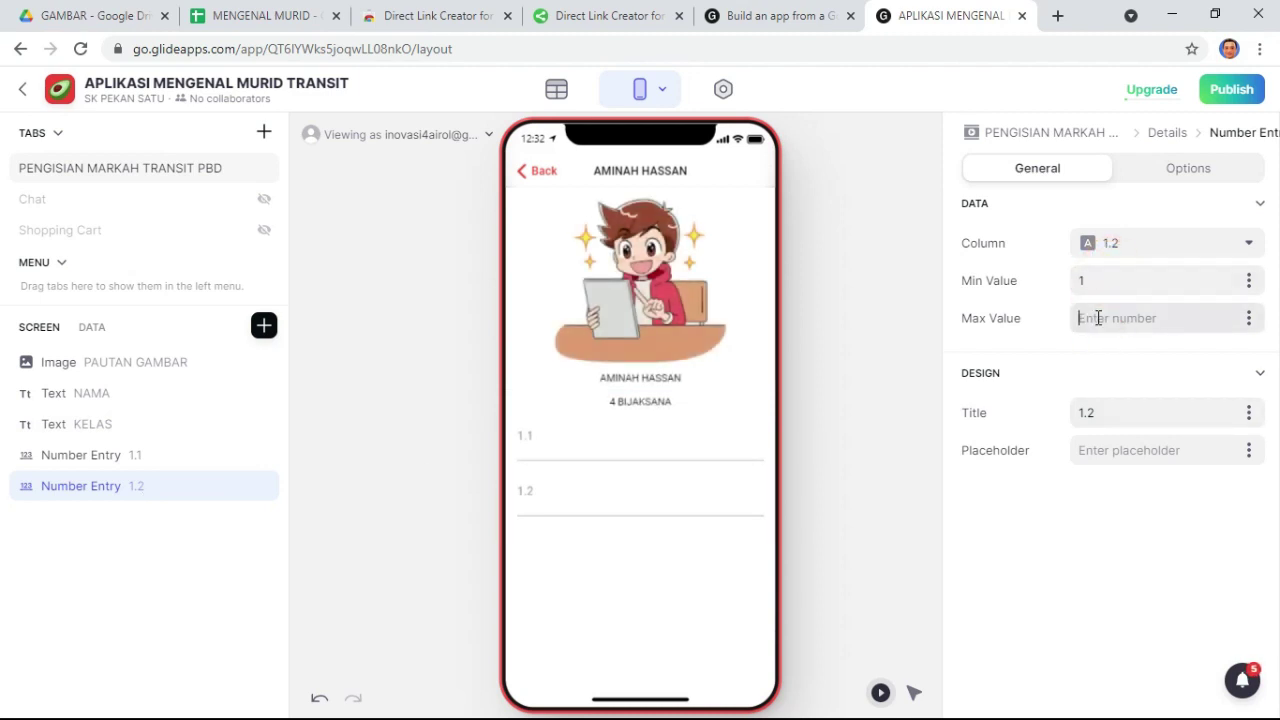
type("6")
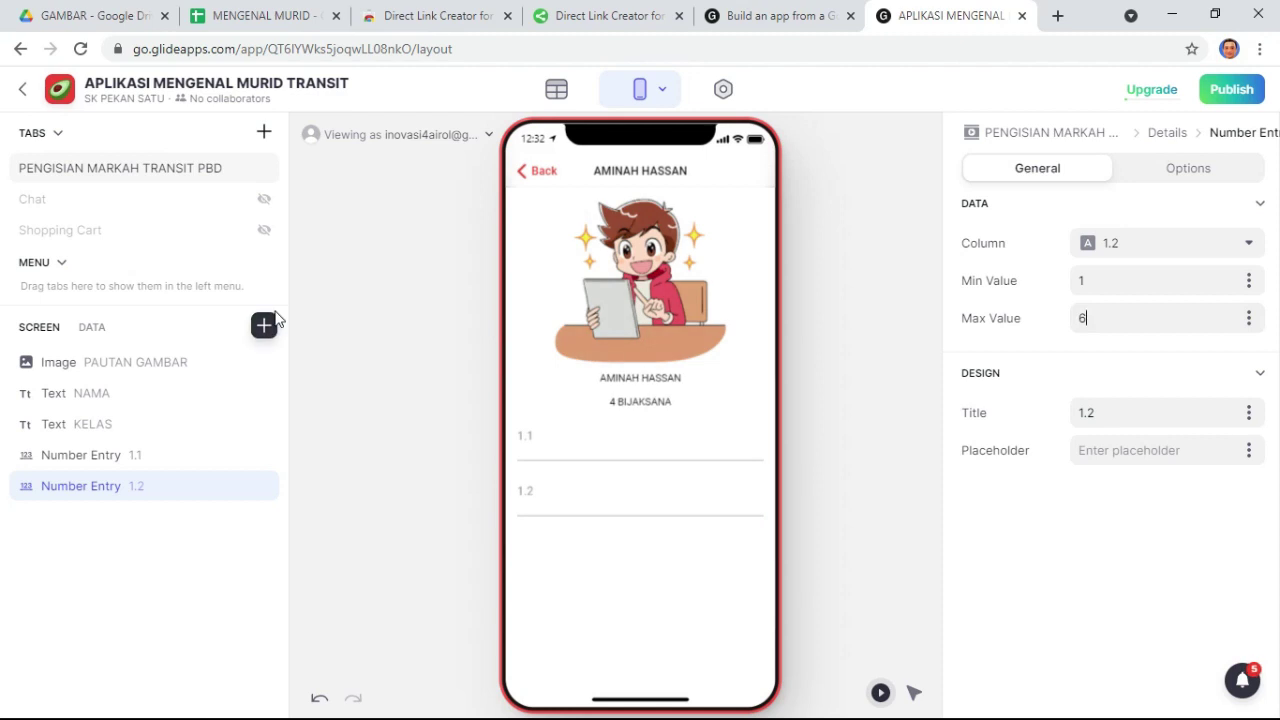
- Add Number Entry fields for 1.3, 1.4 and 1.5 to the details screen
left_click(263, 330)
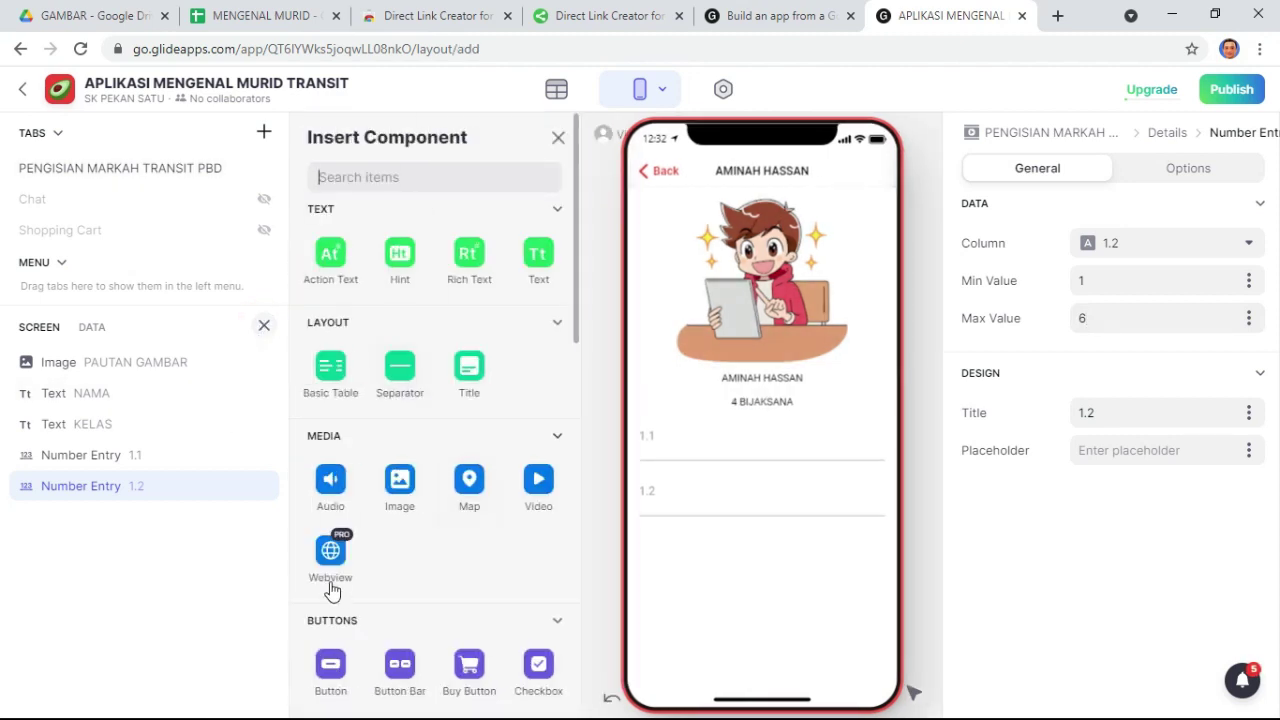
scroll(340, 570, "down", 12)
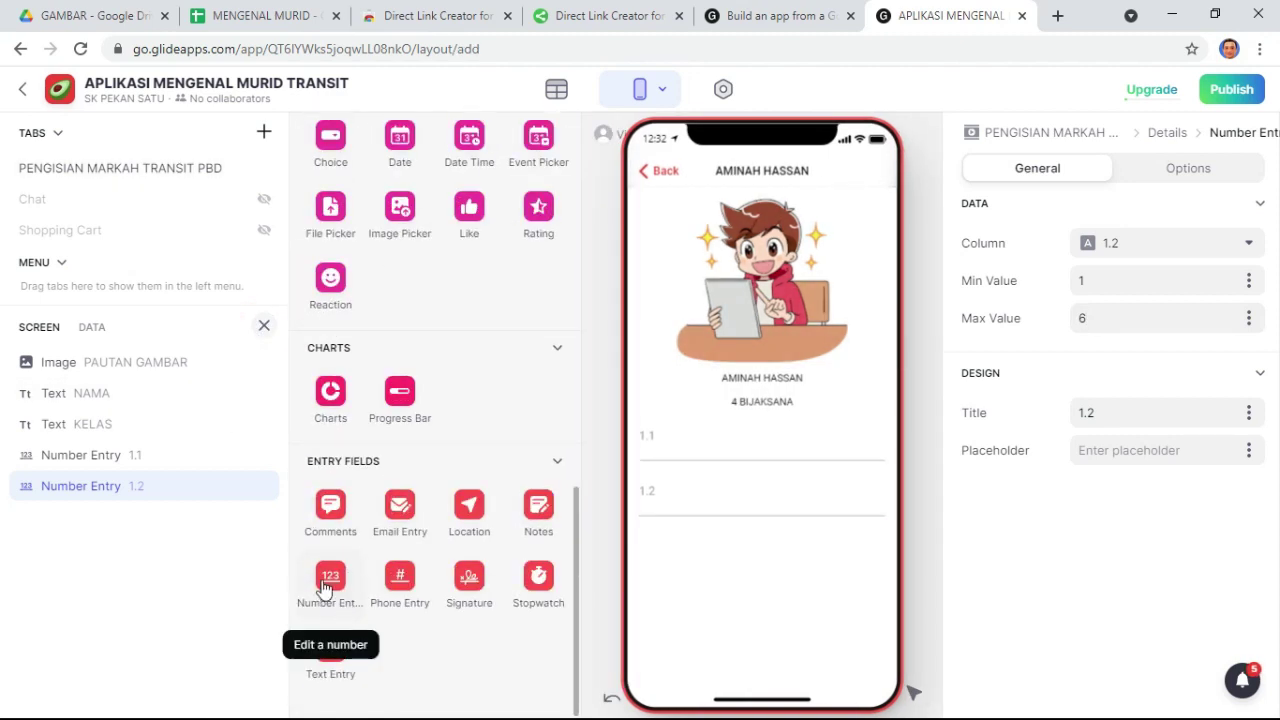
left_click(330, 585)
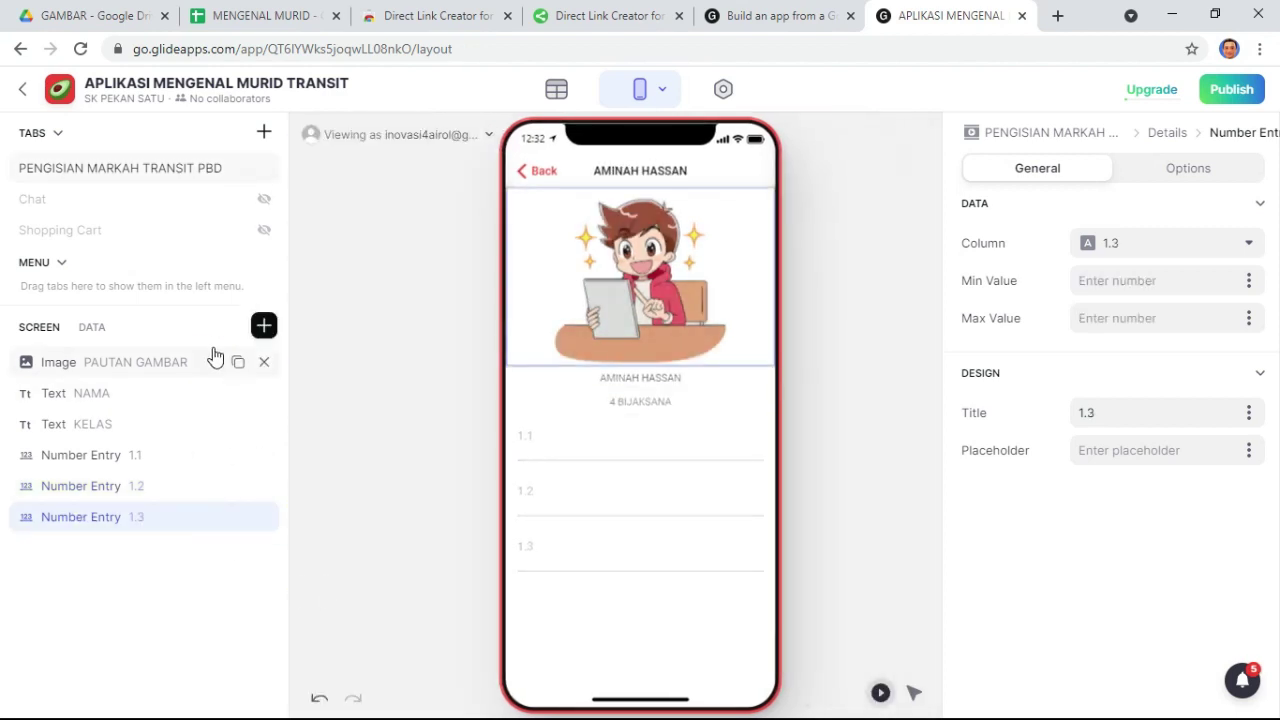
left_click(265, 326)
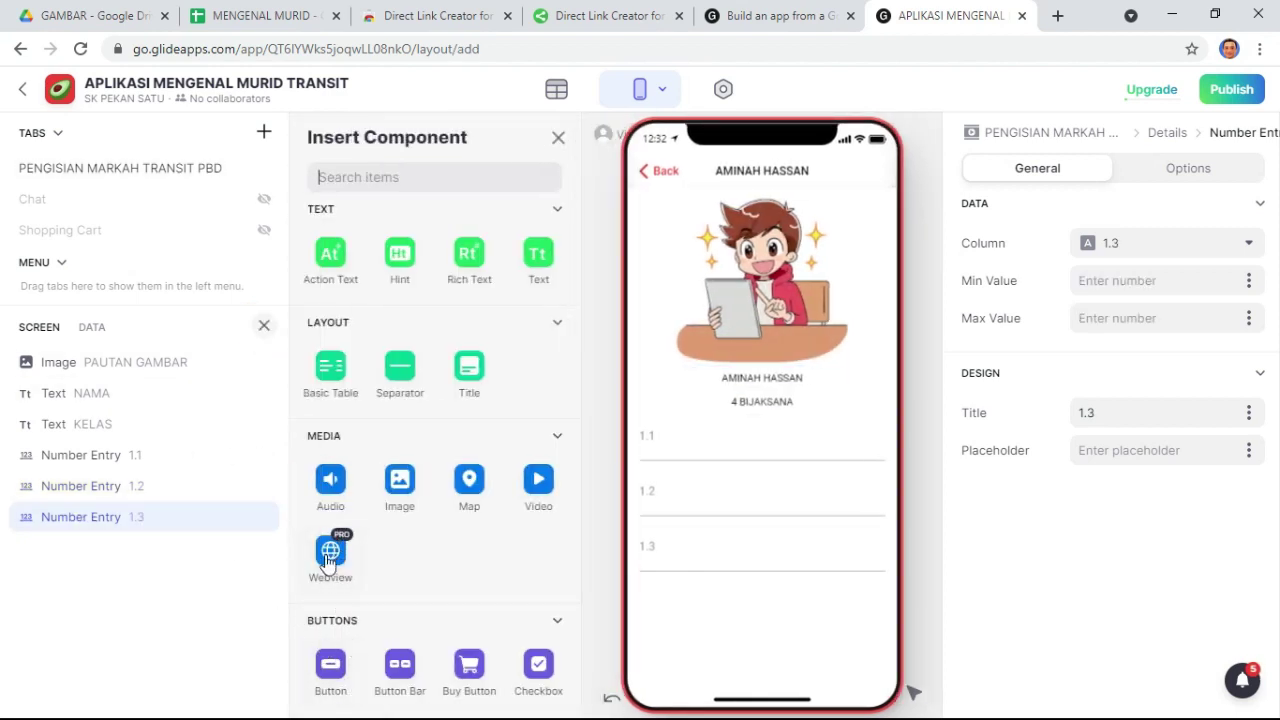
scroll(346, 660, "down", 5)
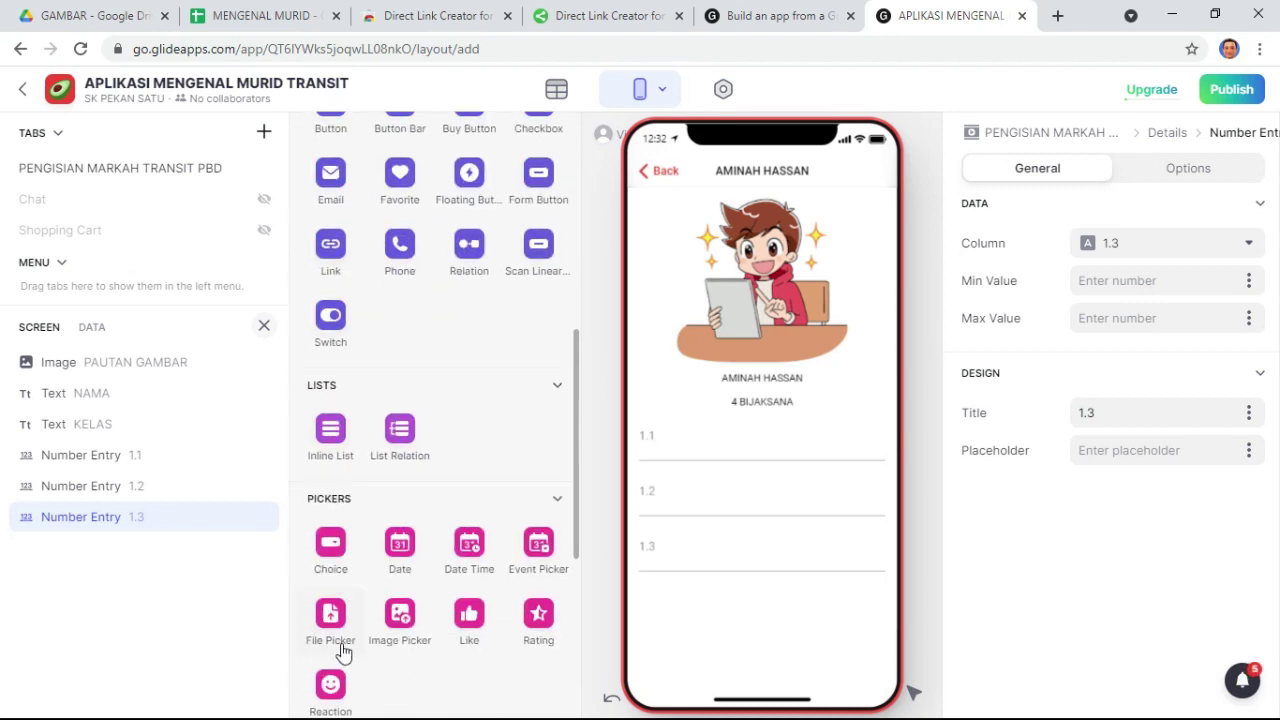
scroll(340, 650, "down", 4)
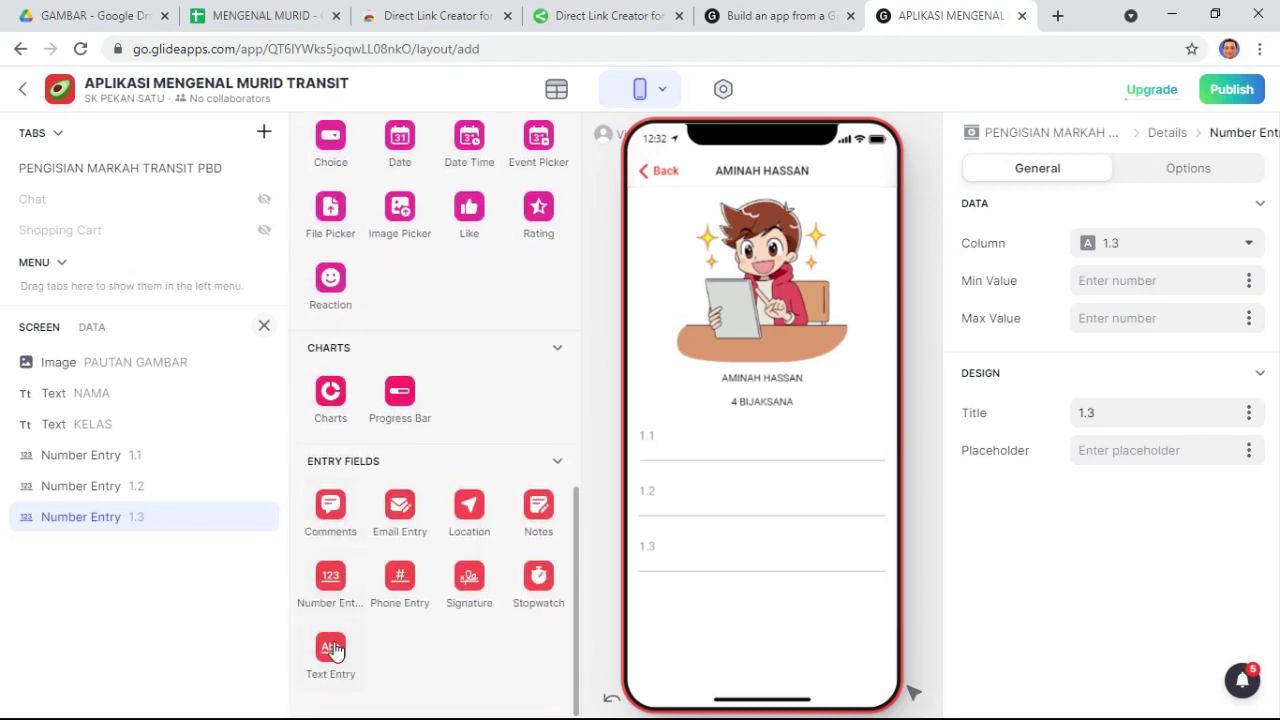
left_click(334, 594)
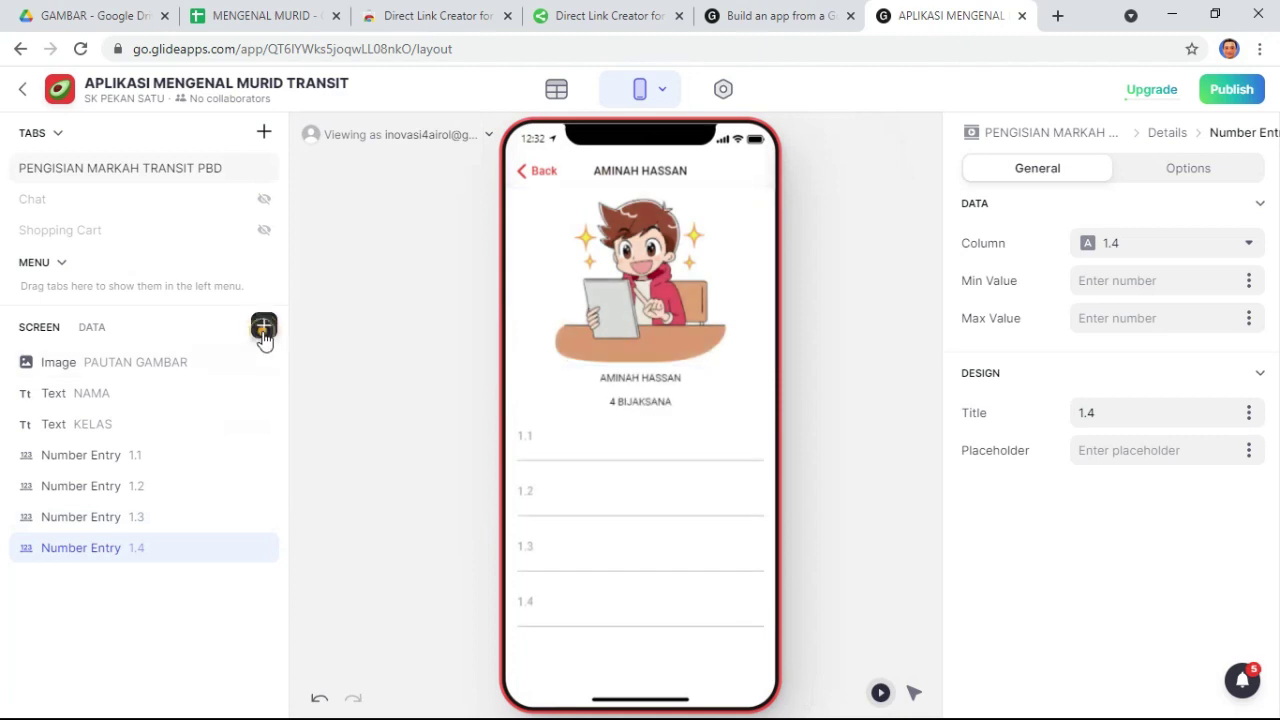
left_click(263, 328)
scroll(357, 571, "down", 8)
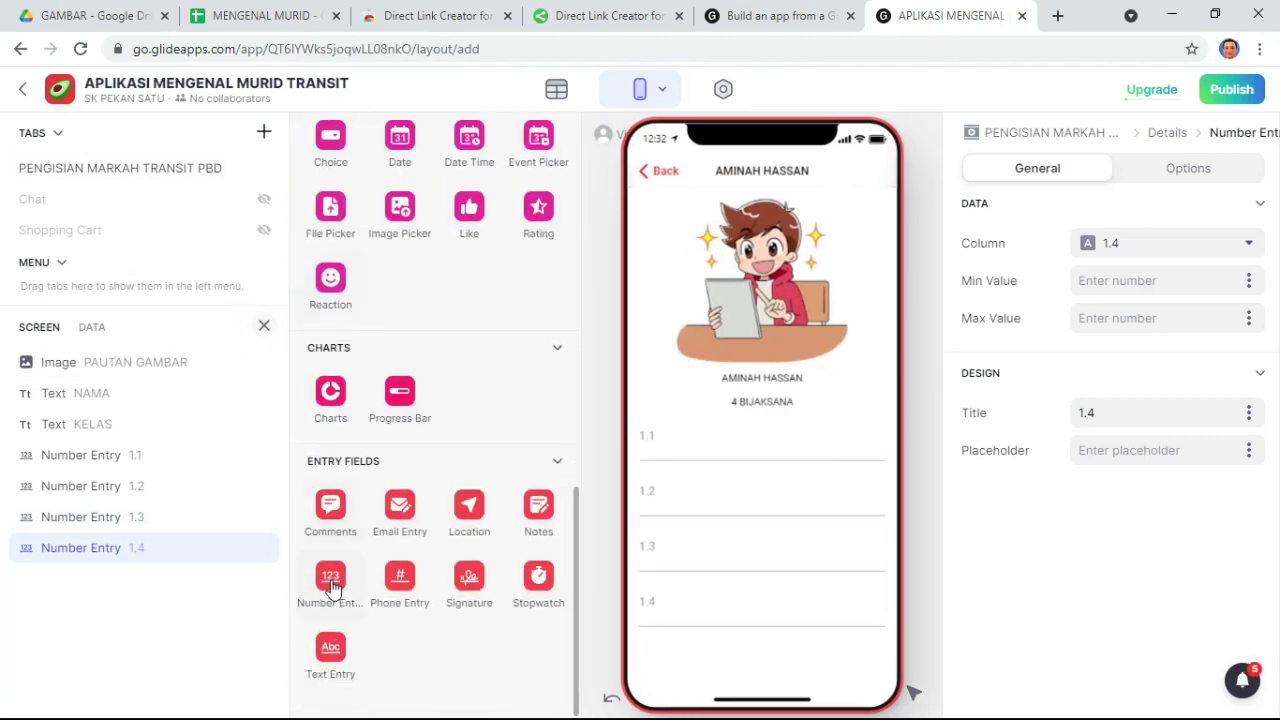
left_click(334, 588)
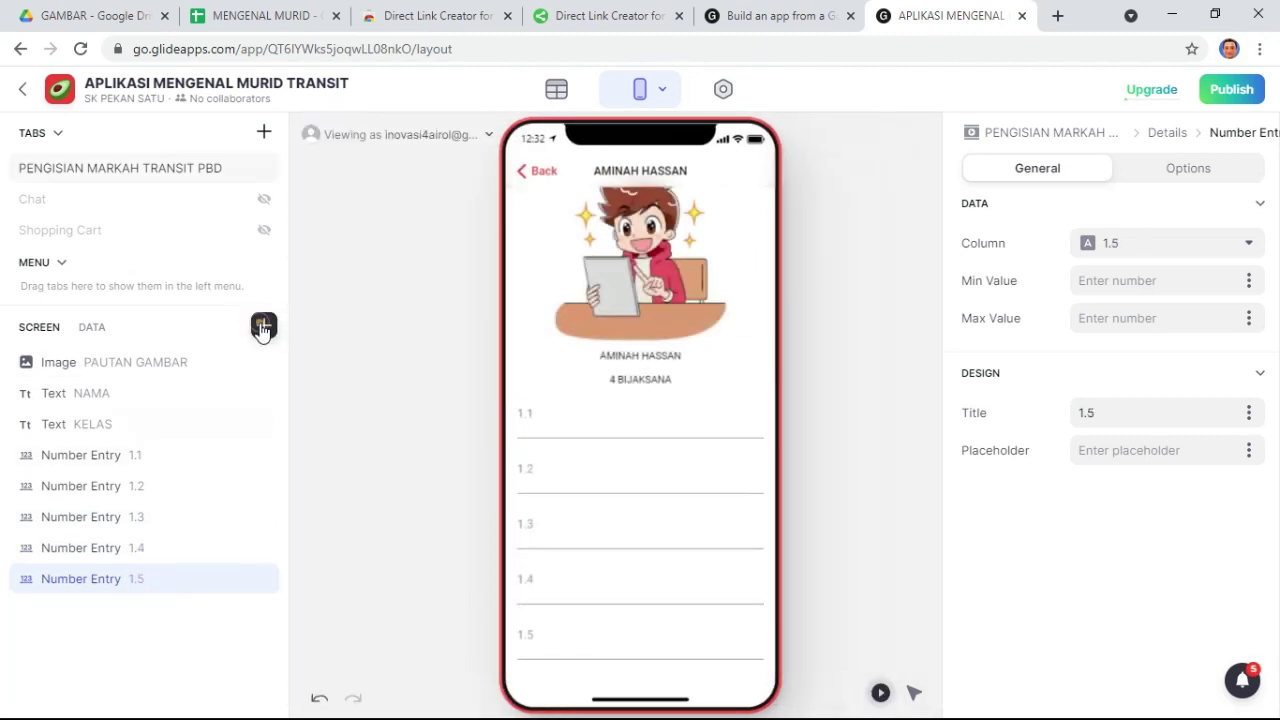
- Add Number Entry fields for 1.6 to 1.8, then view the MENGENAL MURID sheet
left_click(263, 328)
scroll(414, 529, "down", 8)
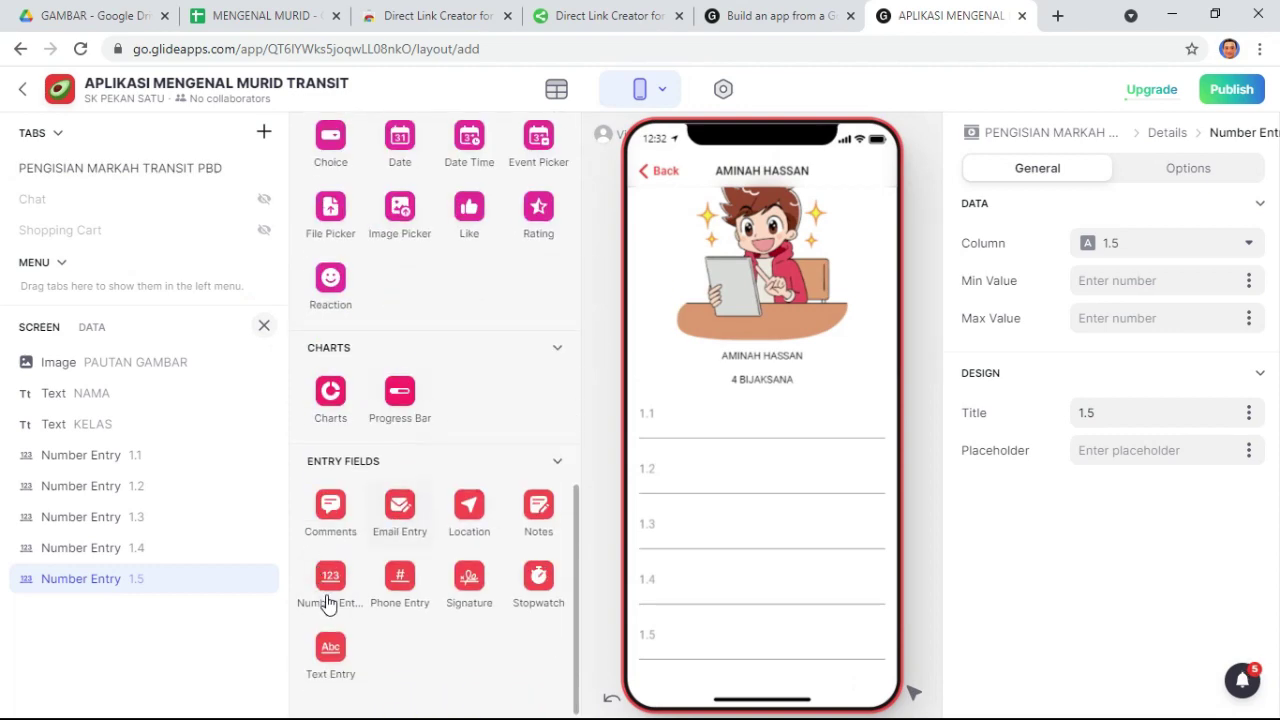
left_click(330, 588)
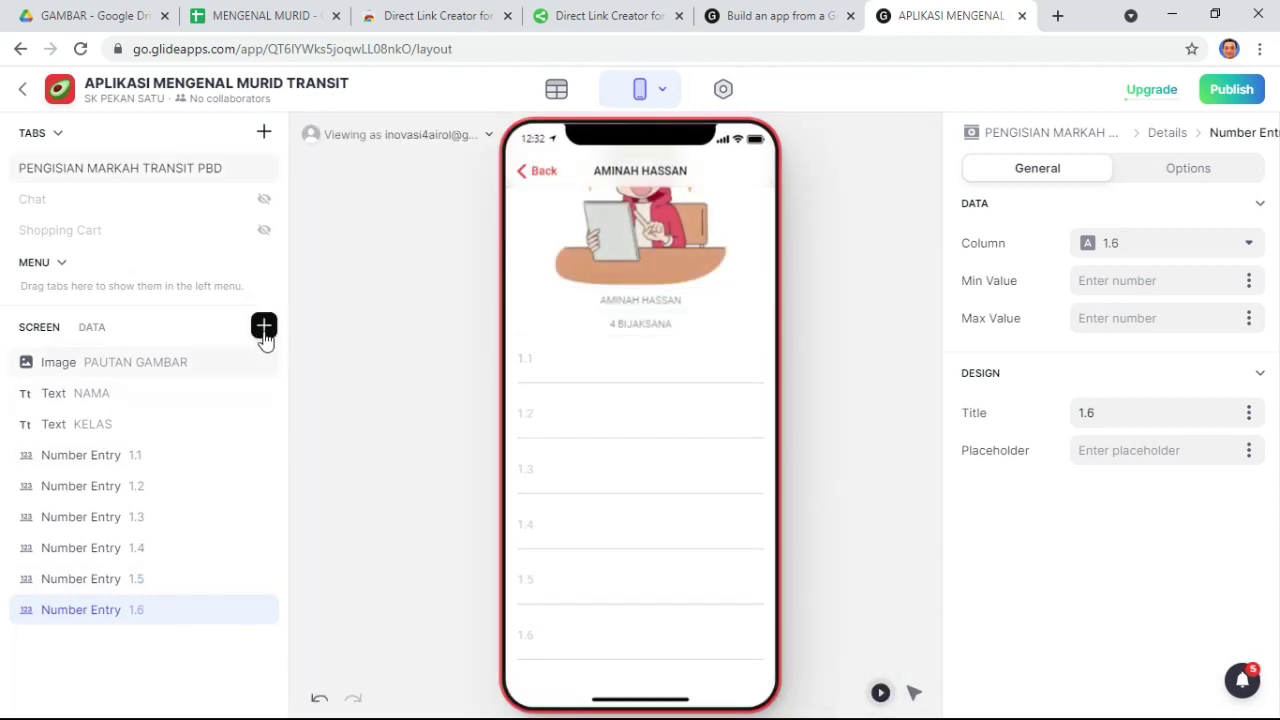
left_click(263, 328)
scroll(340, 540, "down", 10)
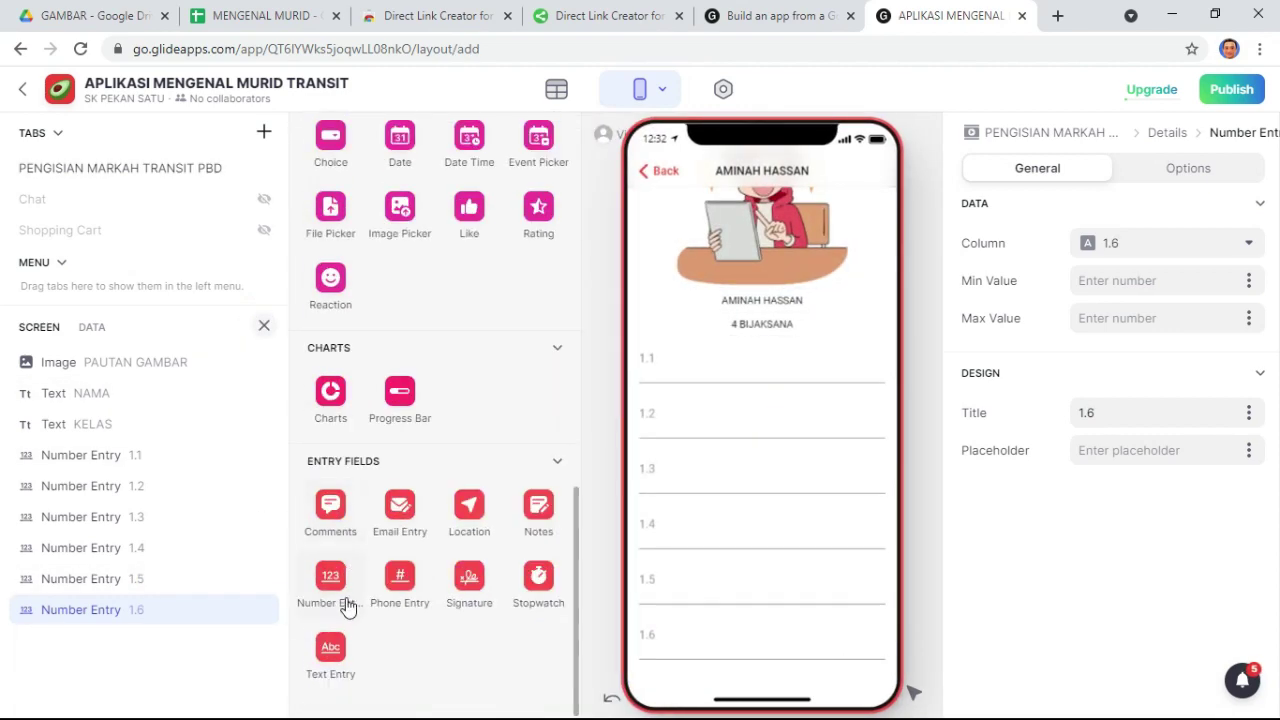
left_click(332, 590)
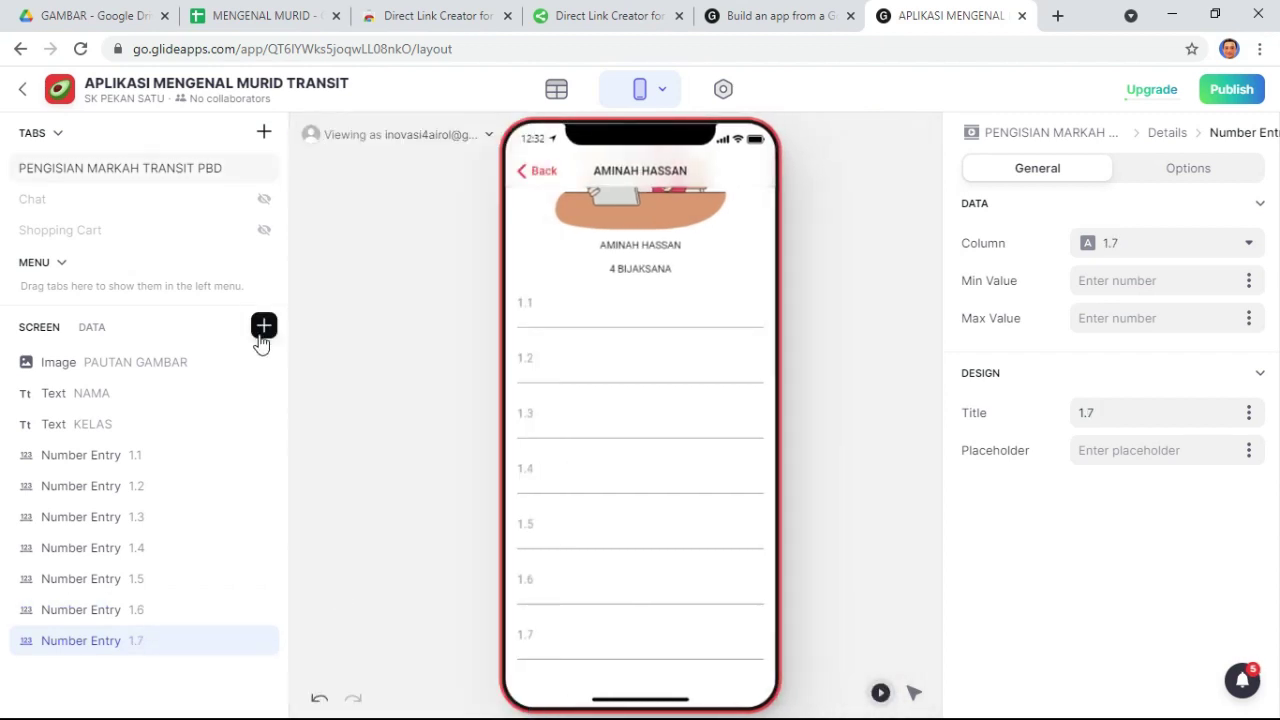
scroll(340, 540, "down", 10)
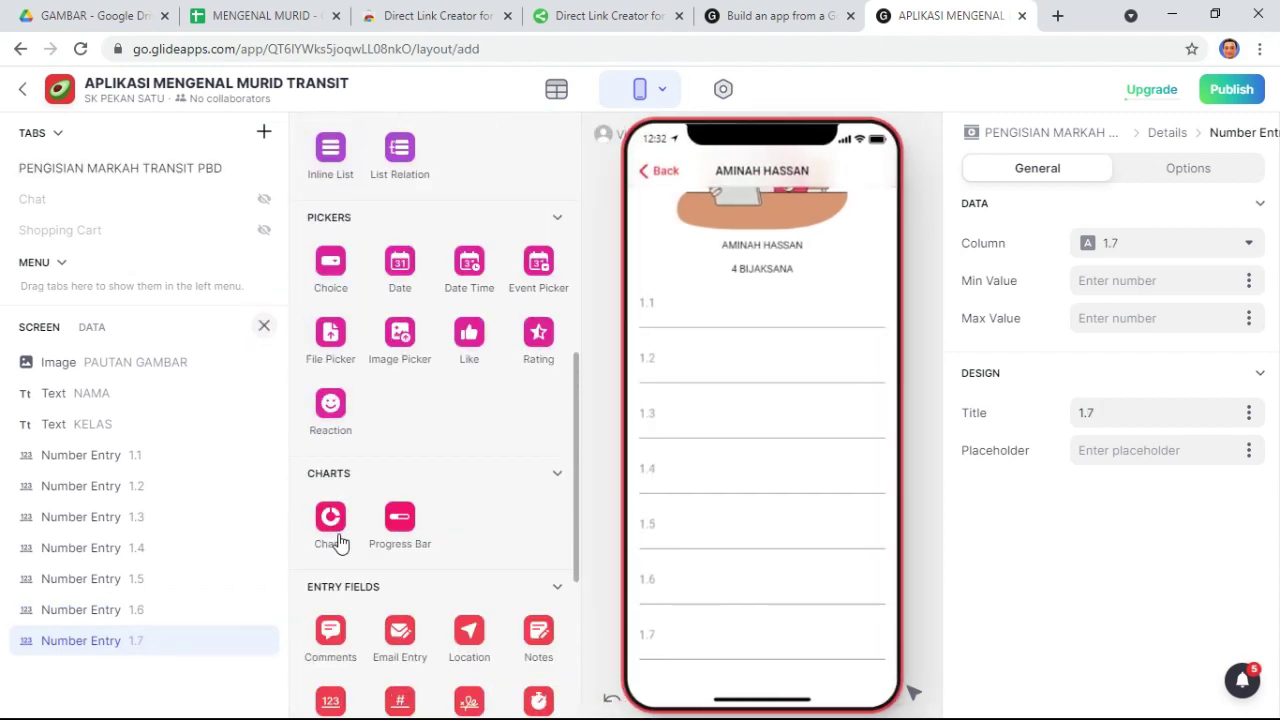
left_click(331, 585)
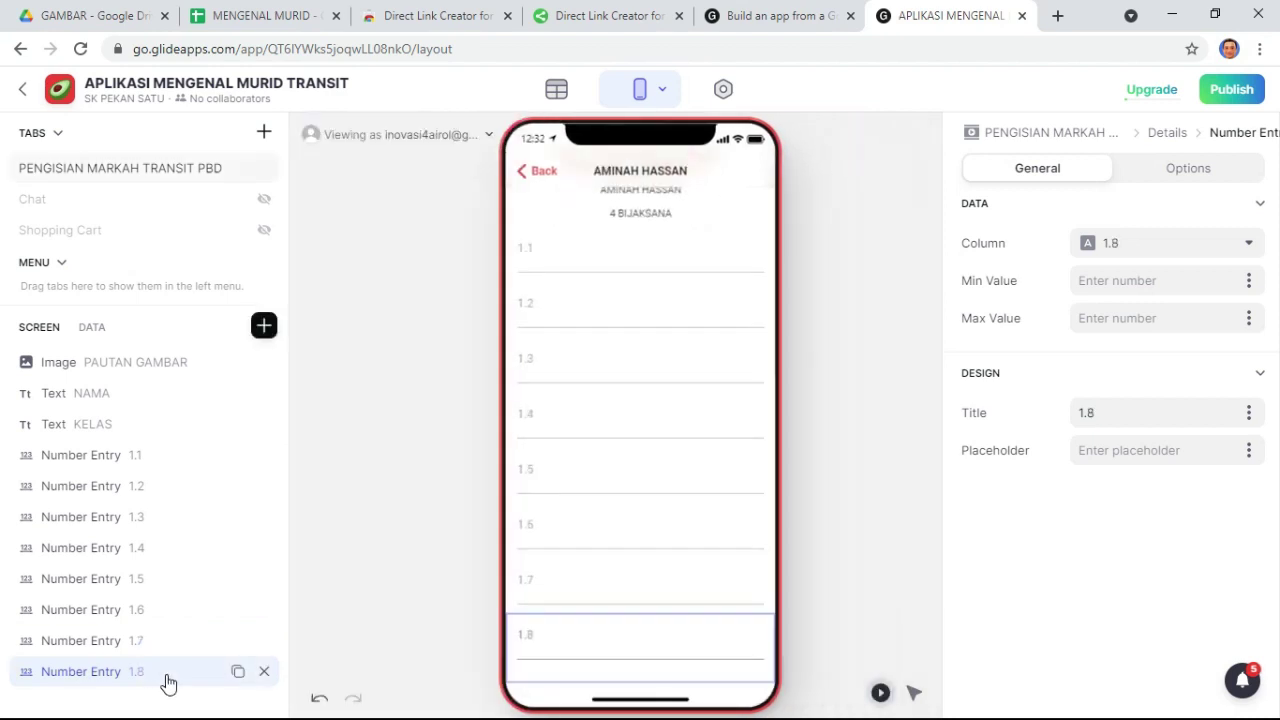
left_click(262, 15)
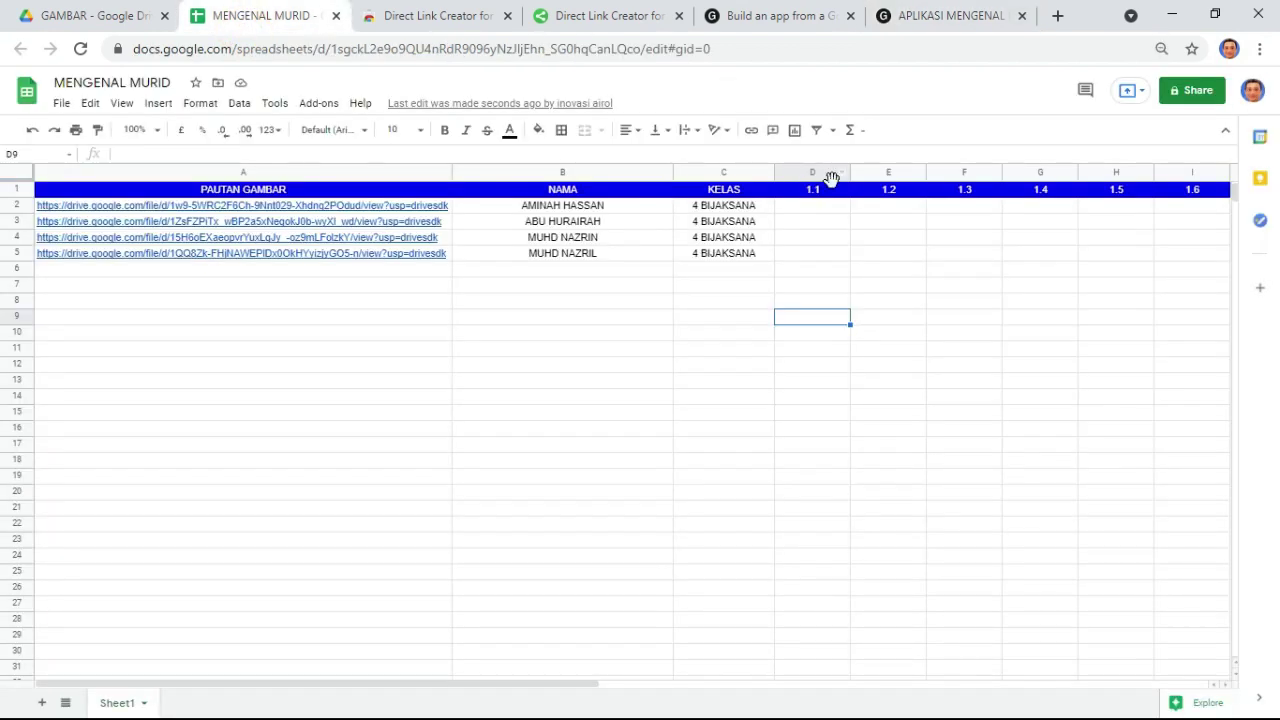
left_click_drag(585, 695, 883, 697)
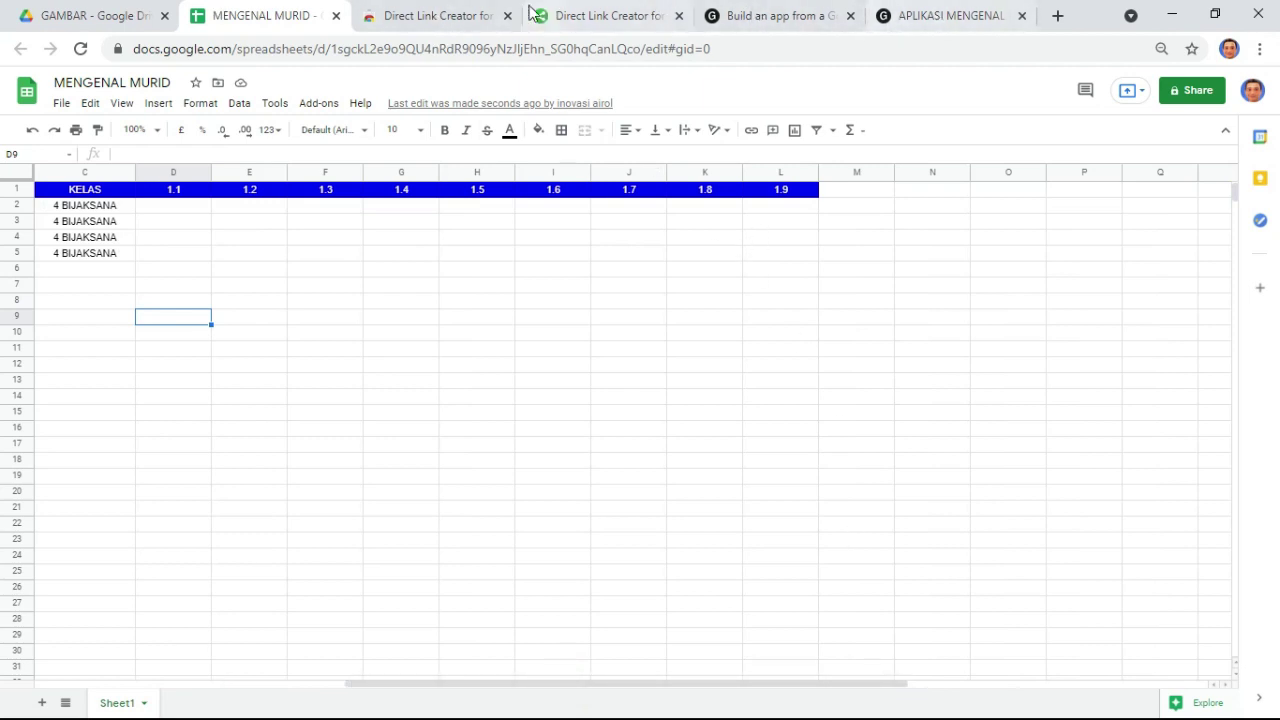
- Back in Glide, add a Number Entry field for 1.9
left_click(914, 14)
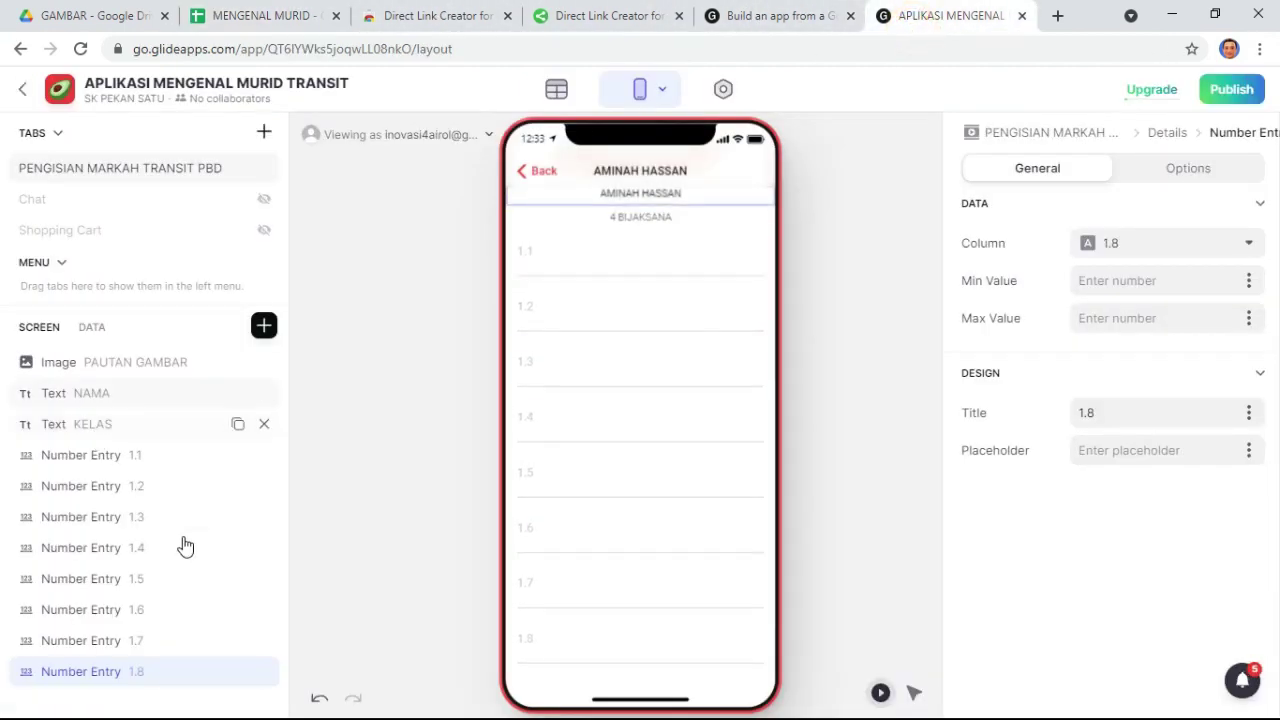
left_click(264, 325)
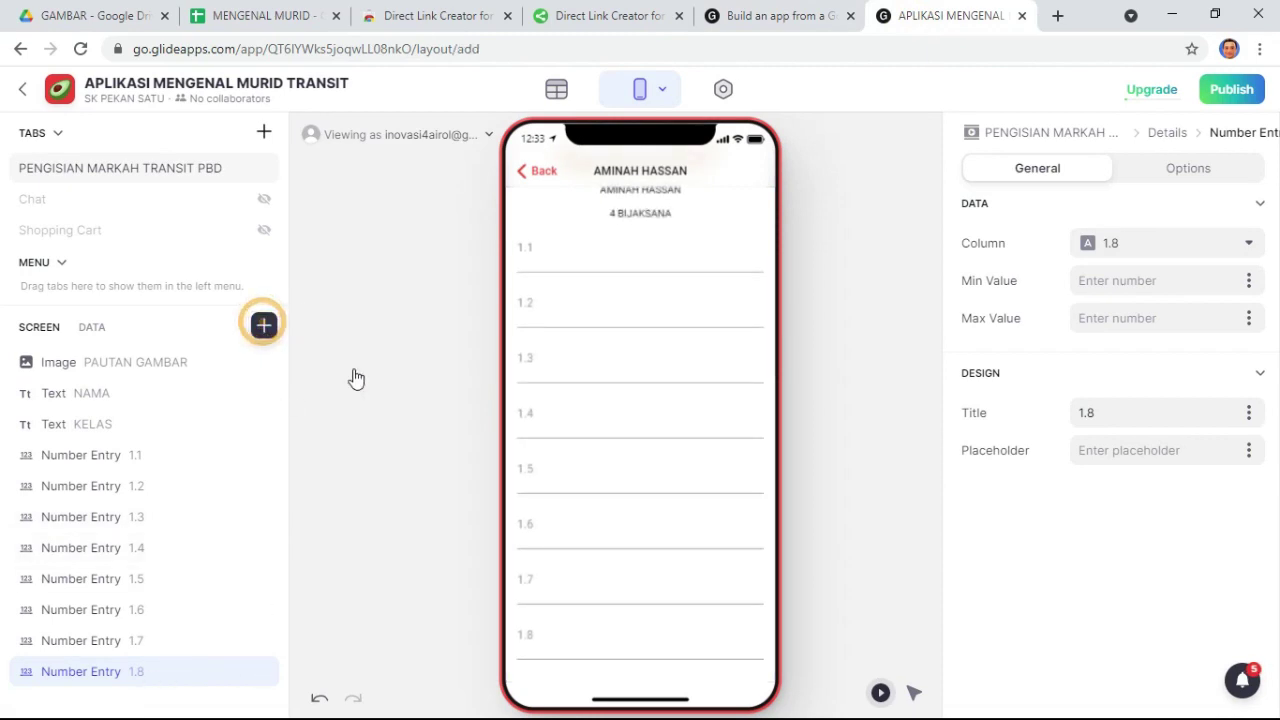
scroll(337, 609, "down", 10)
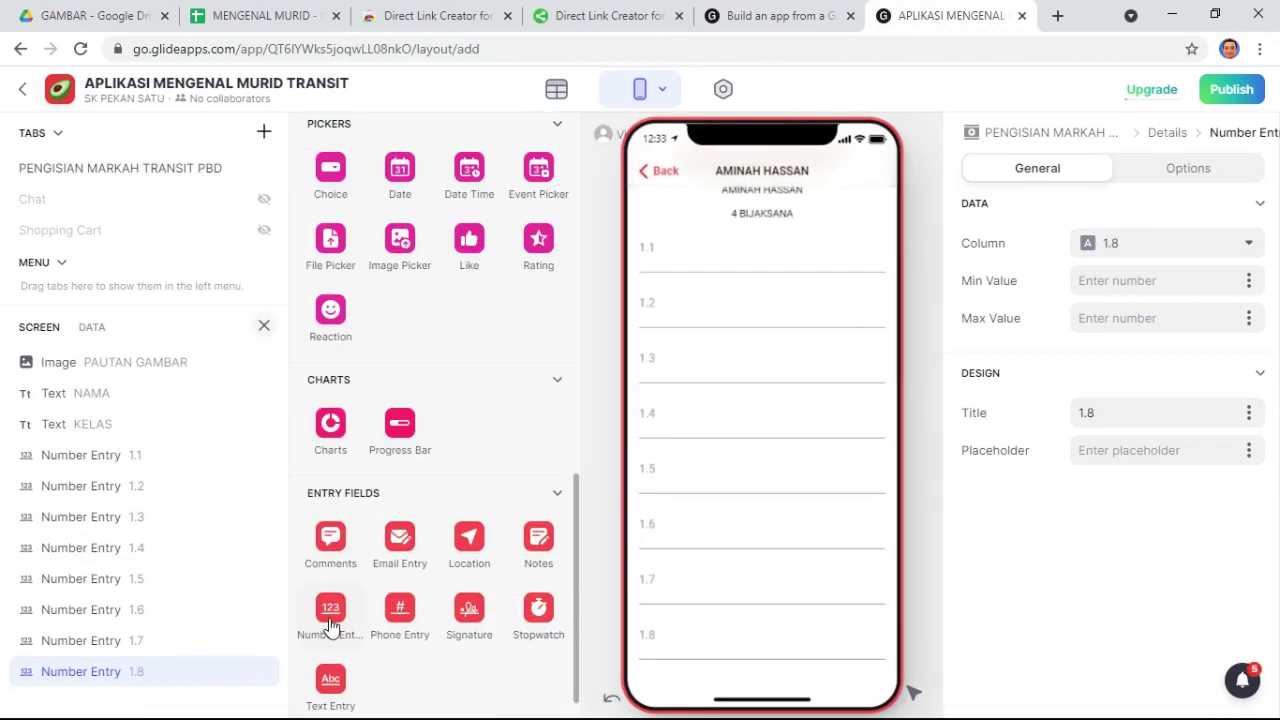
left_click(332, 612)
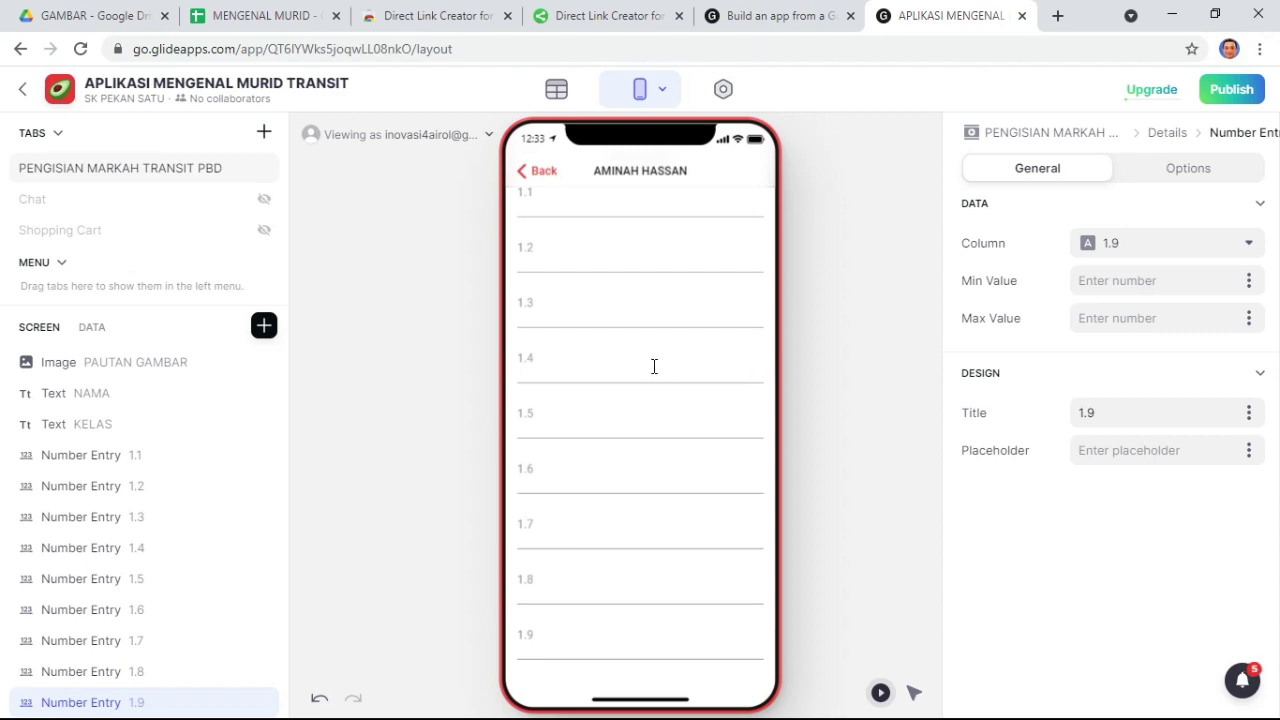
scroll(654, 366, "up", 5)
- In the preview, correct the rejected 1.1 mark from 7 to 6 and enter 2 for 1.2
left_click(539, 459)
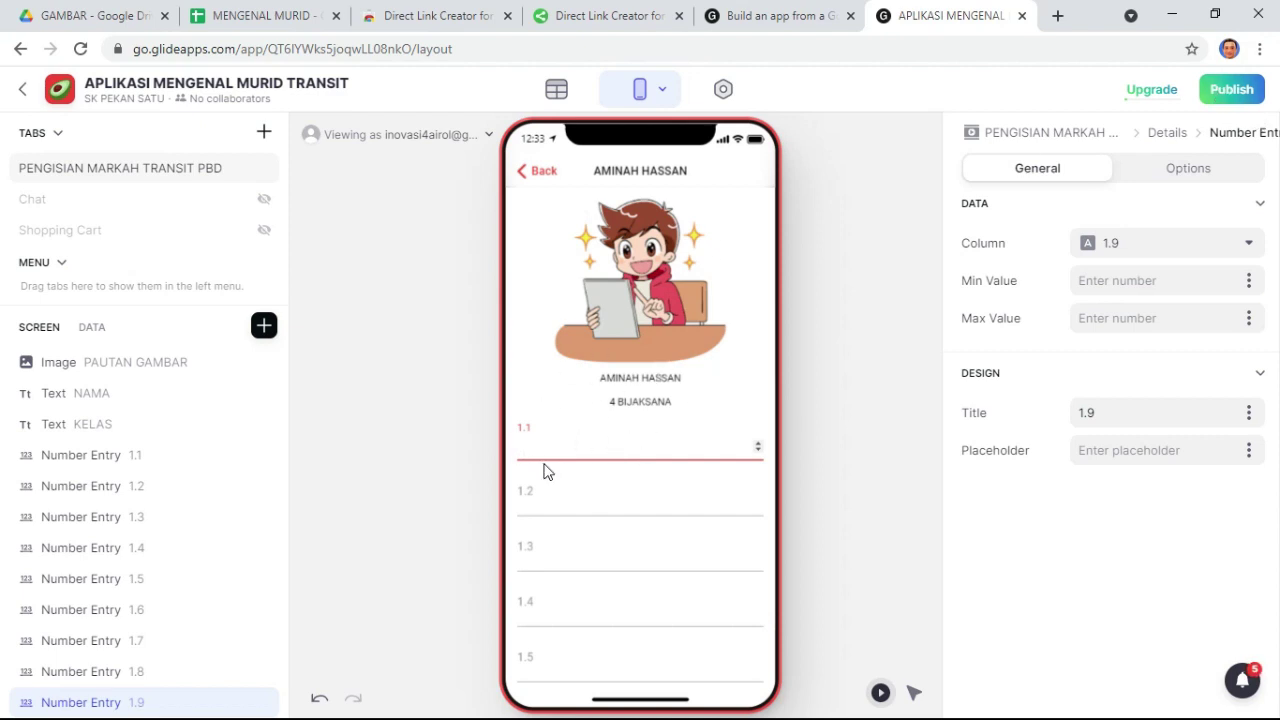
left_click(568, 496)
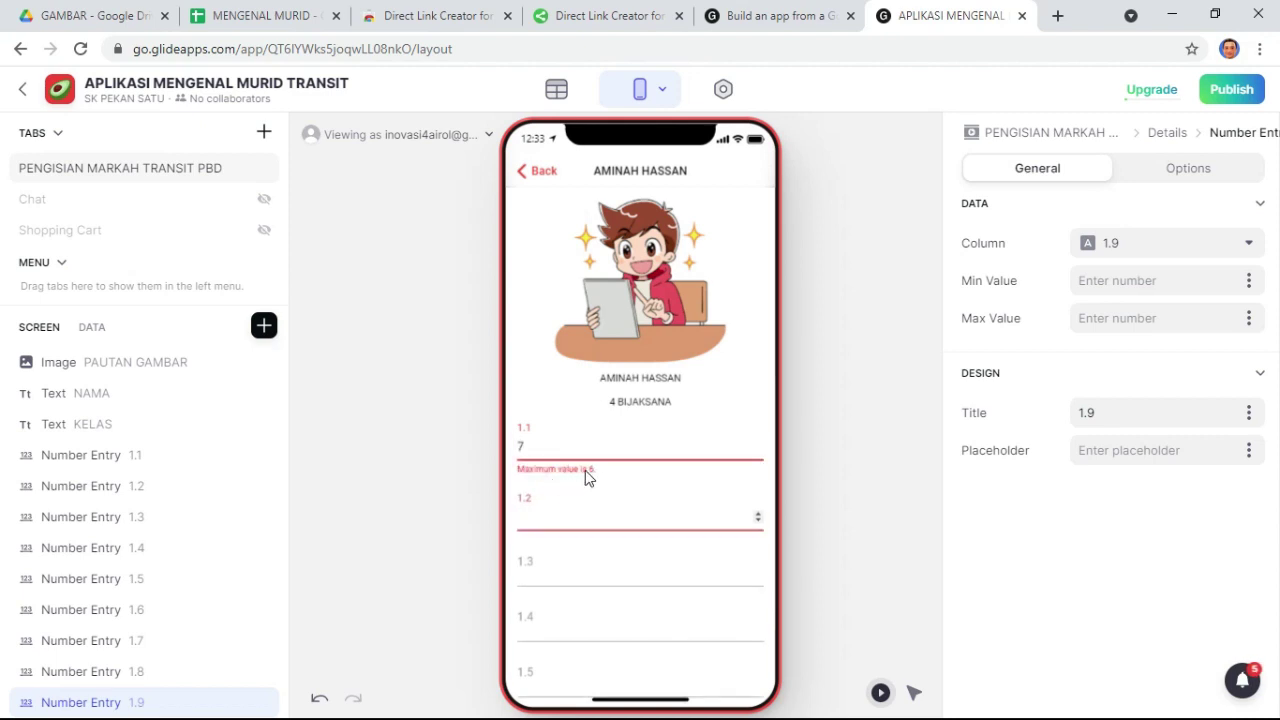
double_click(520, 446)
type("6")
left_click(537, 502)
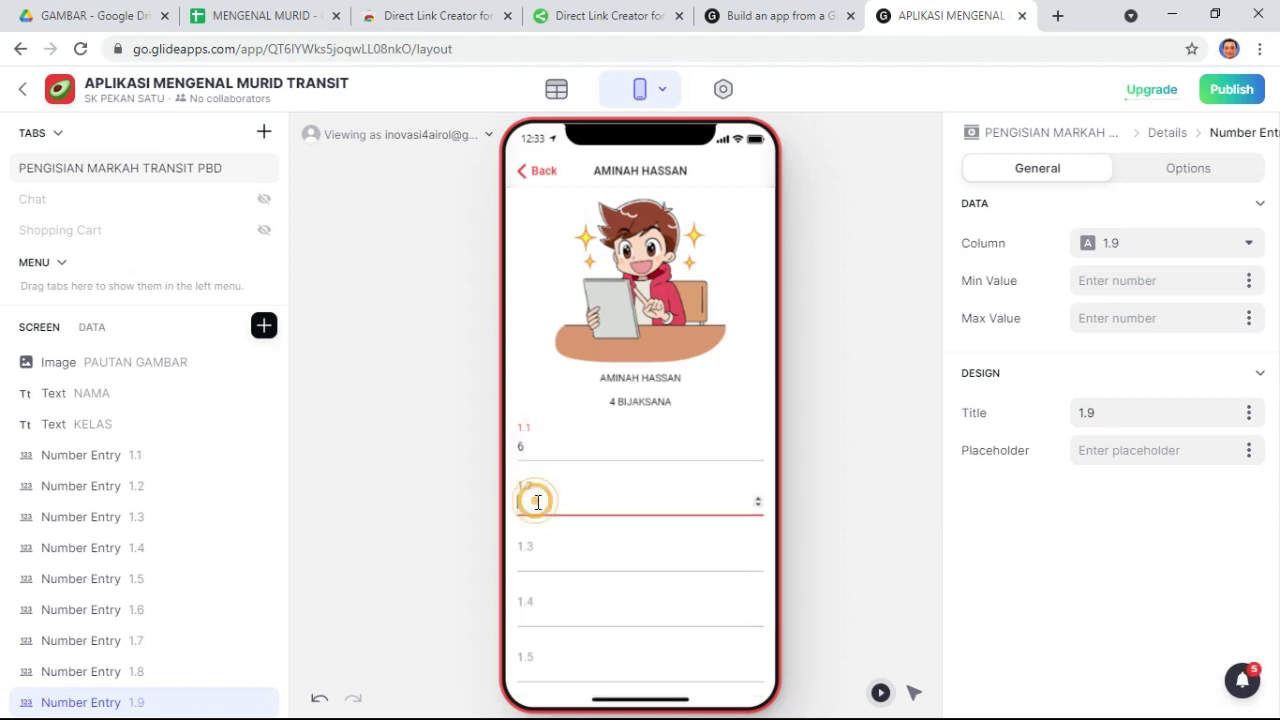
left_click(277, 15)
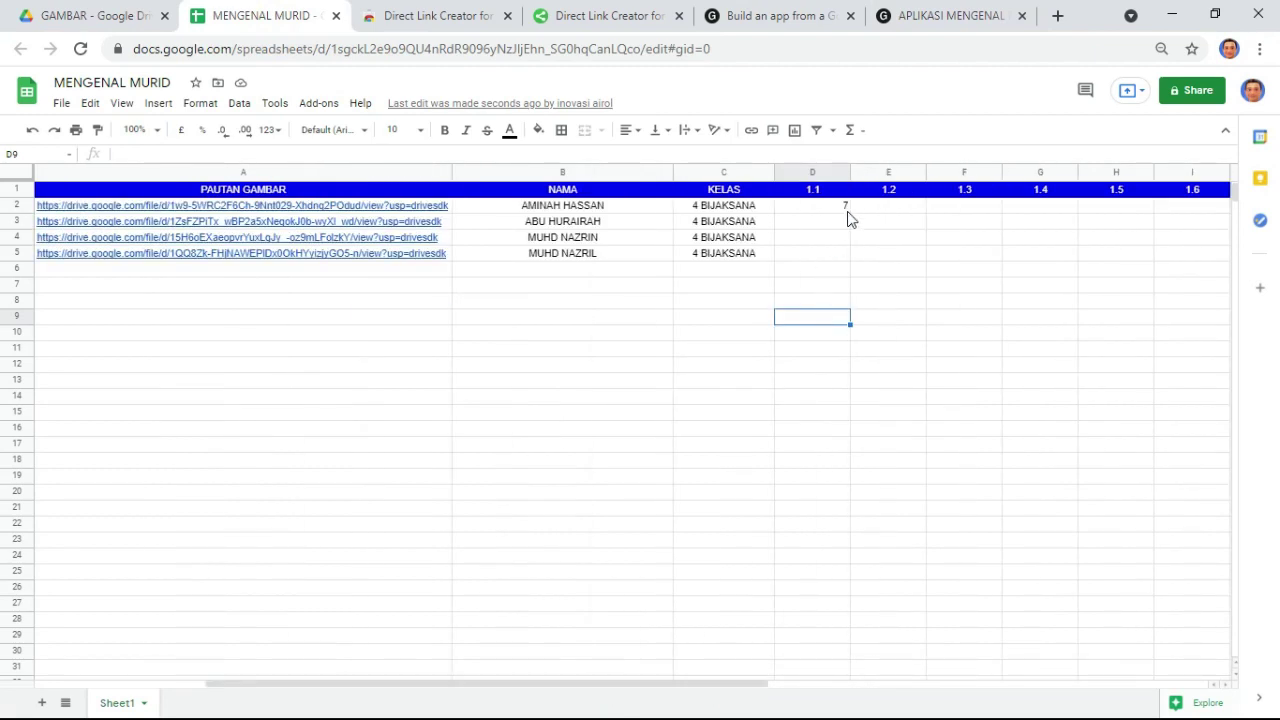
- Verify the saved mark in D2, enter the 1.3 mark in the preview, and confirm it in F2
left_click(824, 212)
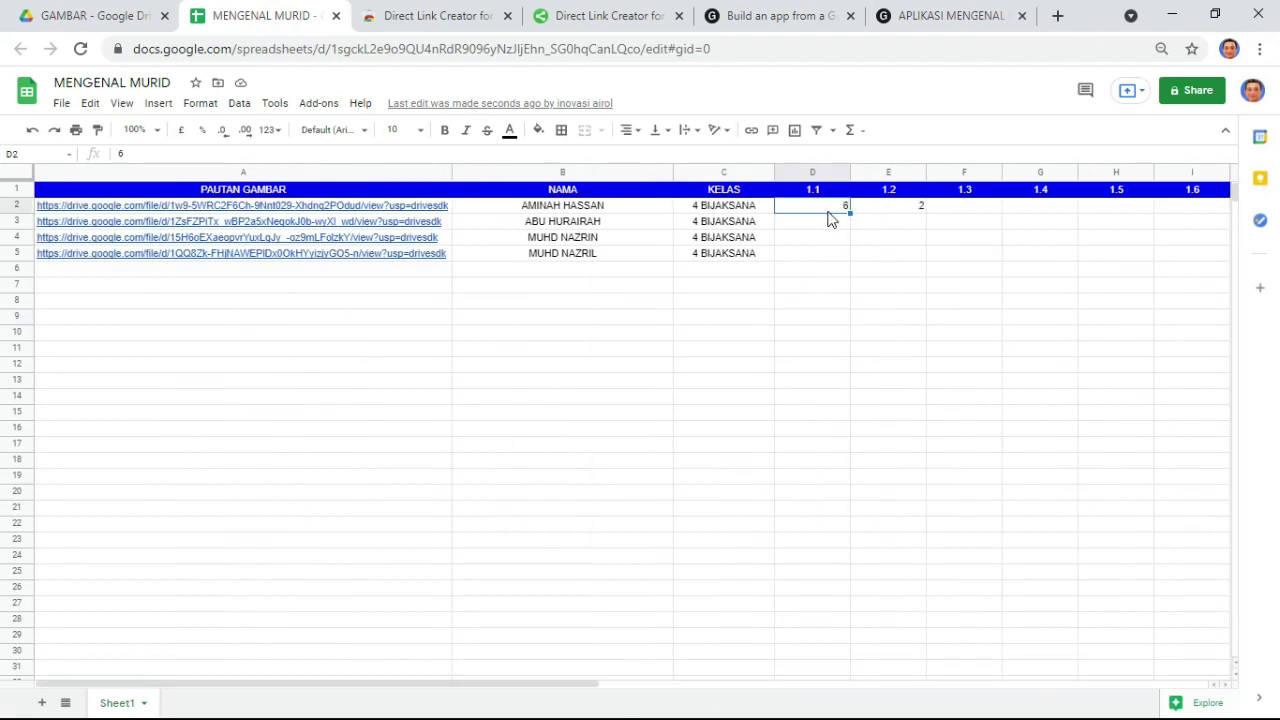
left_click(960, 15)
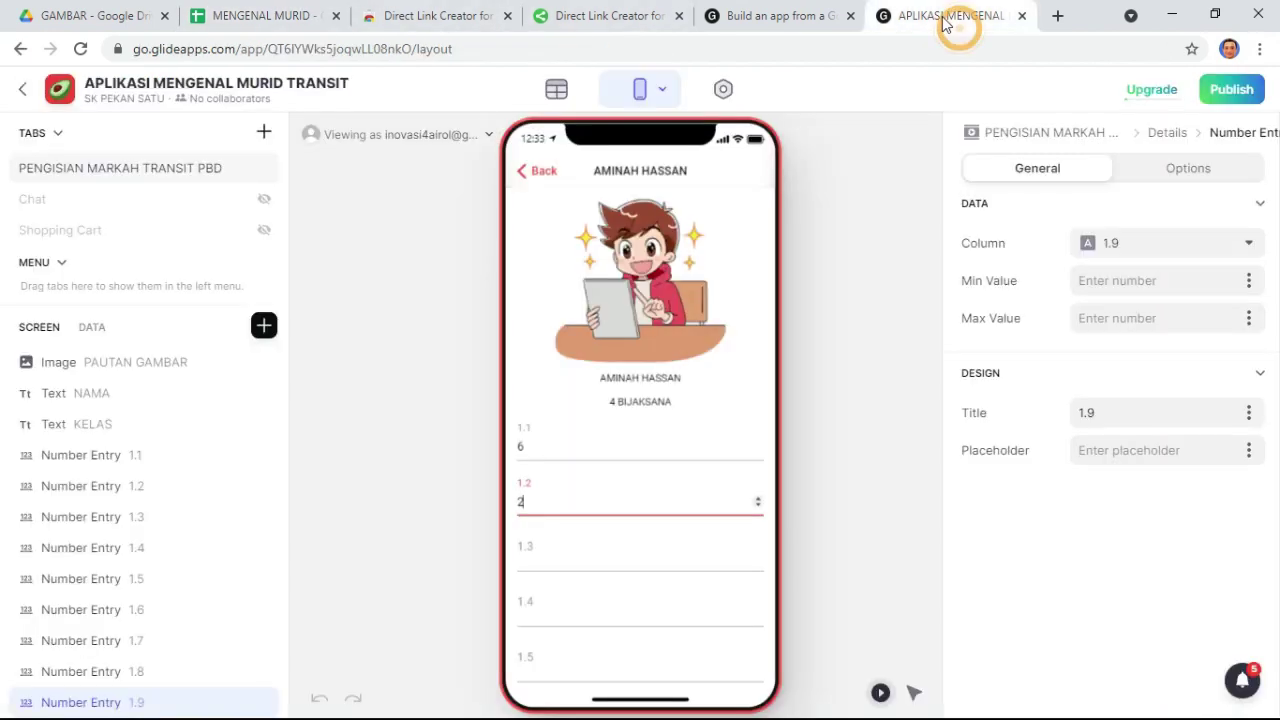
left_click(565, 562)
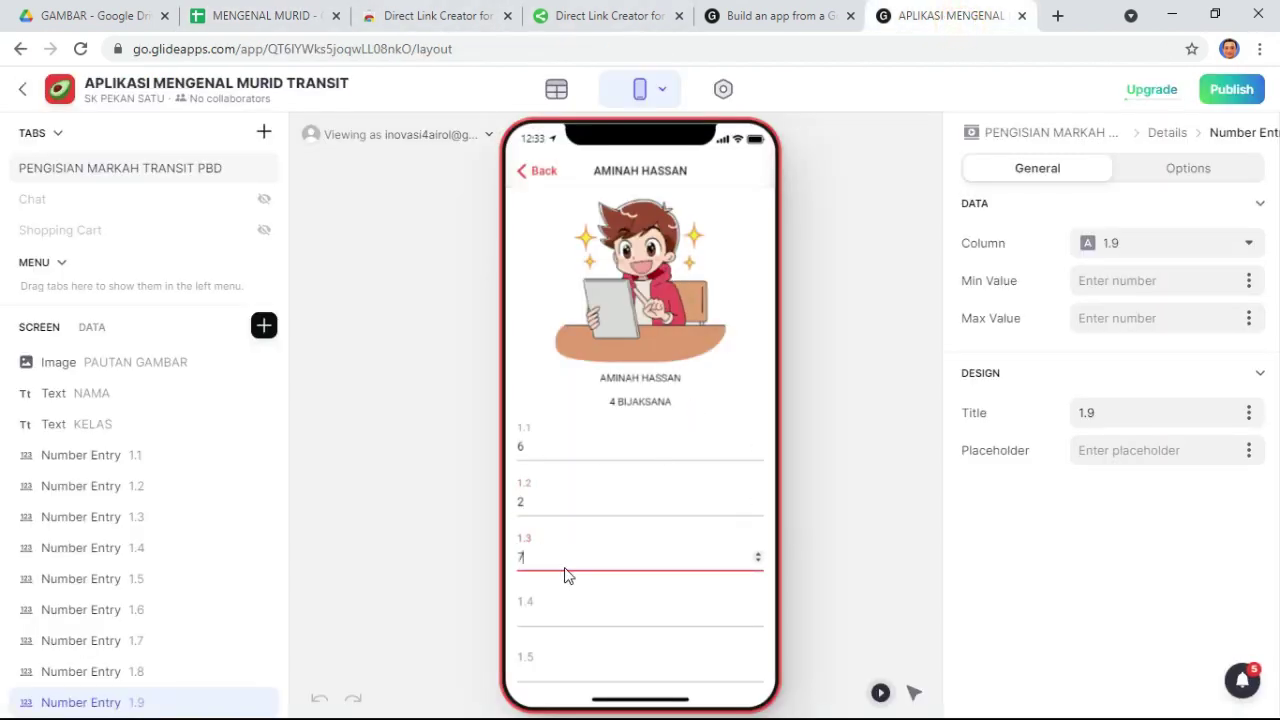
left_click(532, 561)
type("5")
left_click(262, 16)
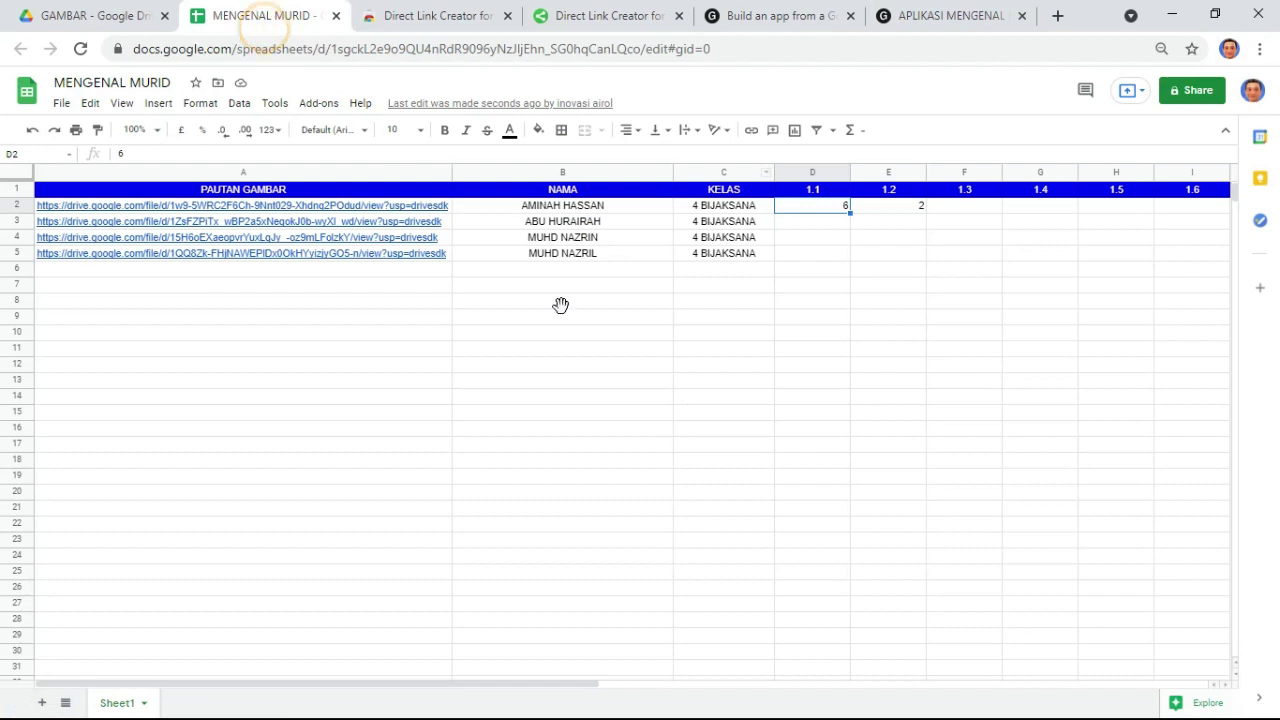
left_click(975, 207)
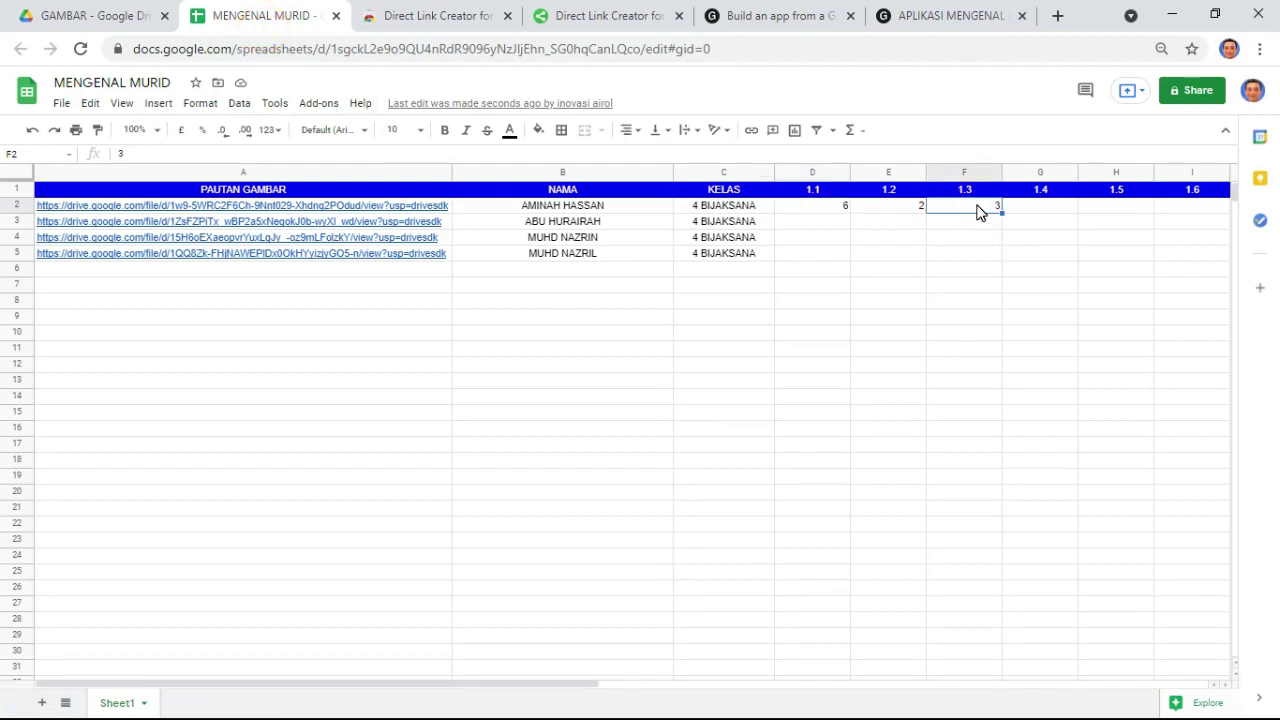
left_click(908, 15)
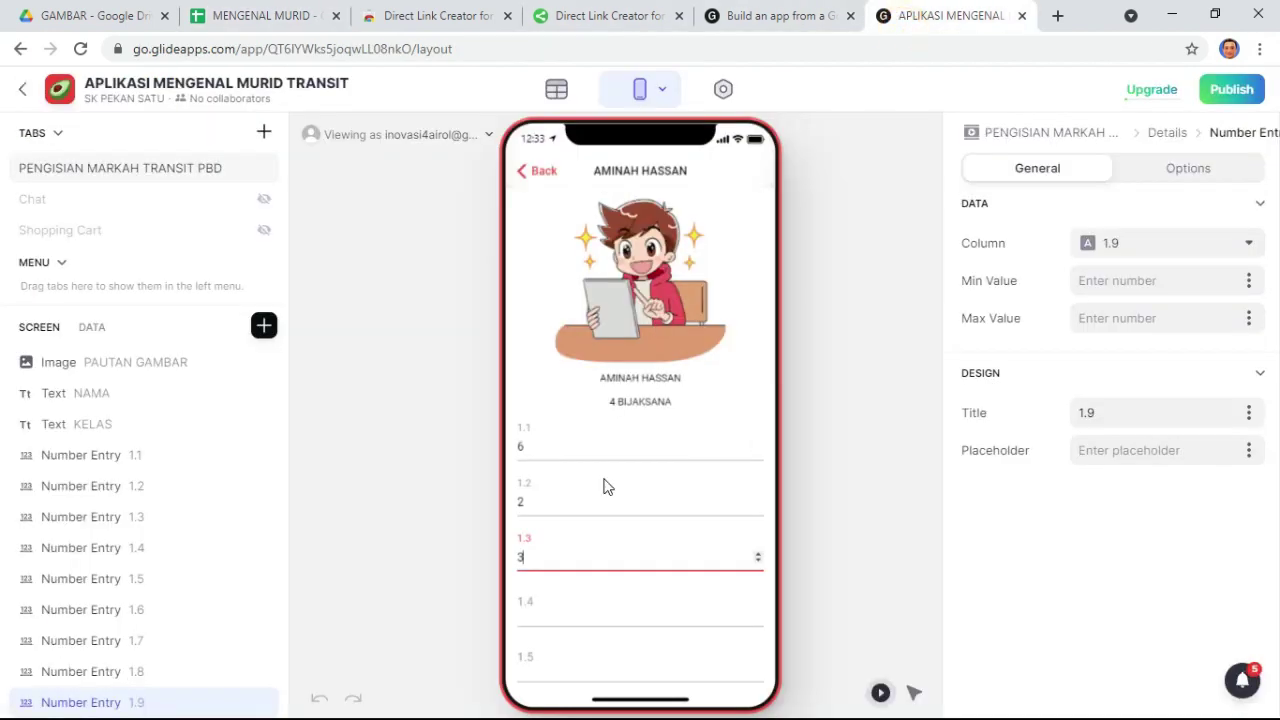
- Leave the 1.9 mark entry, return to the student list and open Appearance settings
left_click(844, 303)
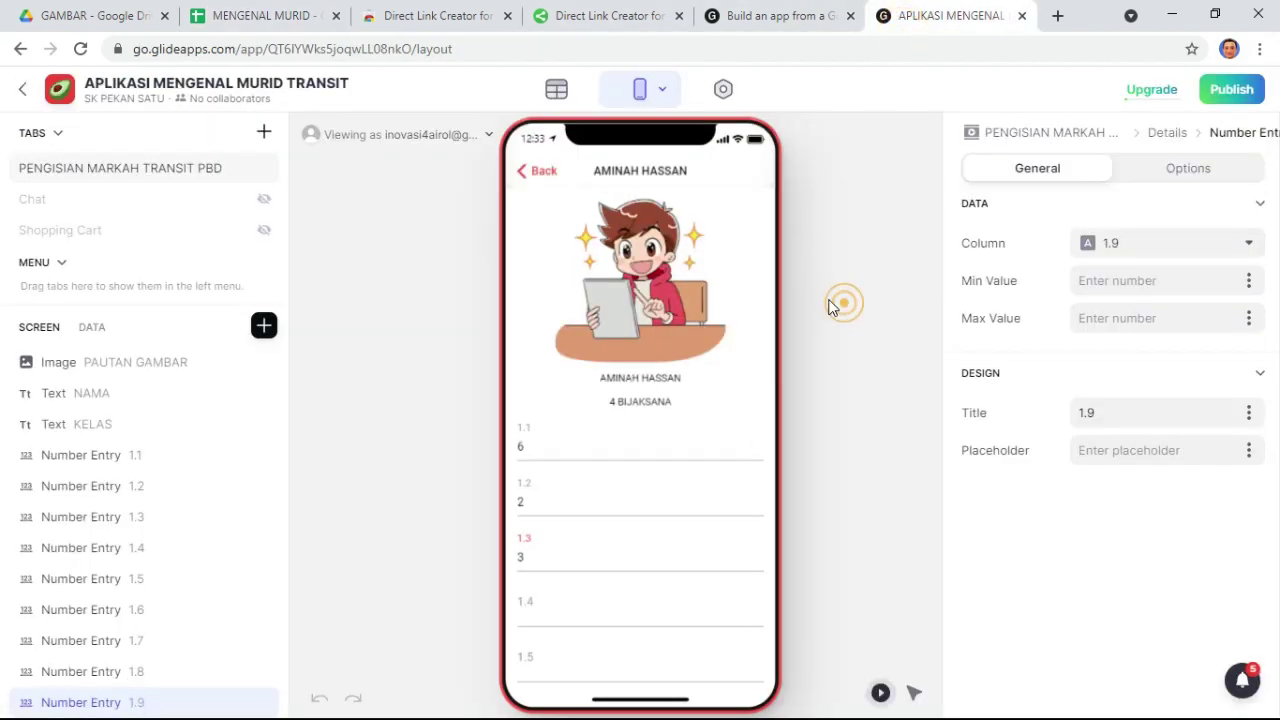
left_click(521, 171)
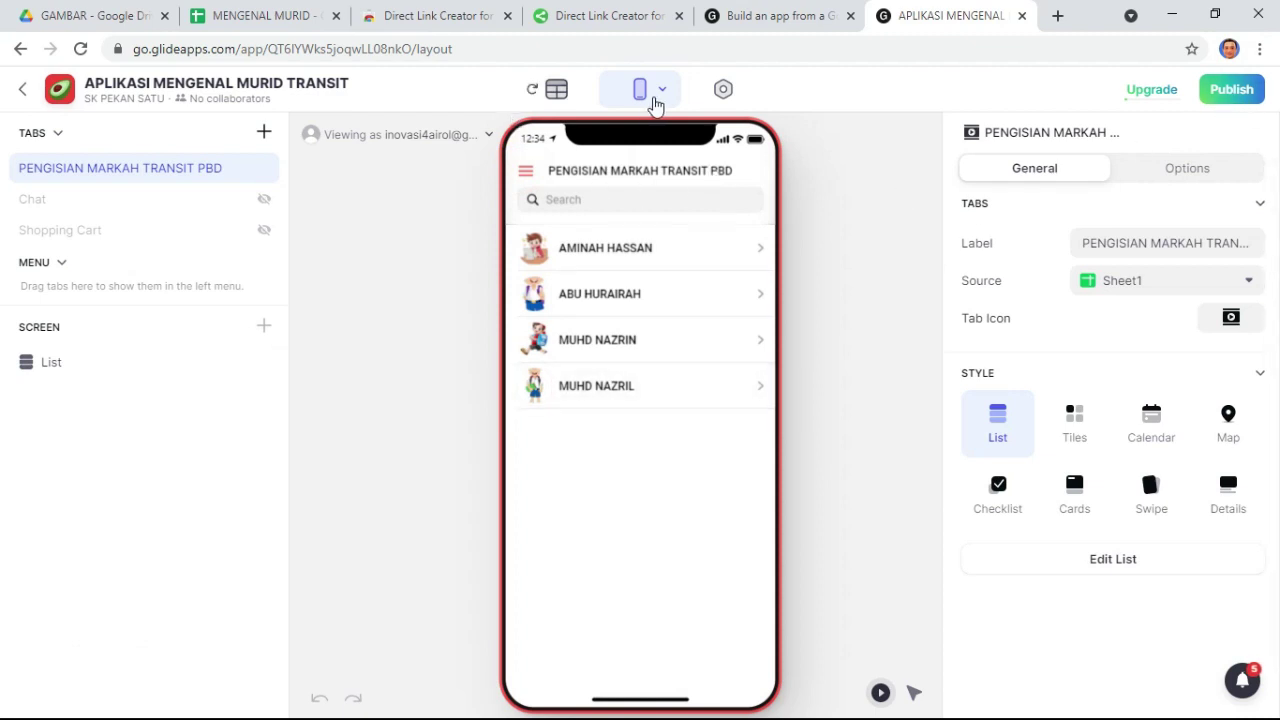
left_click(726, 91)
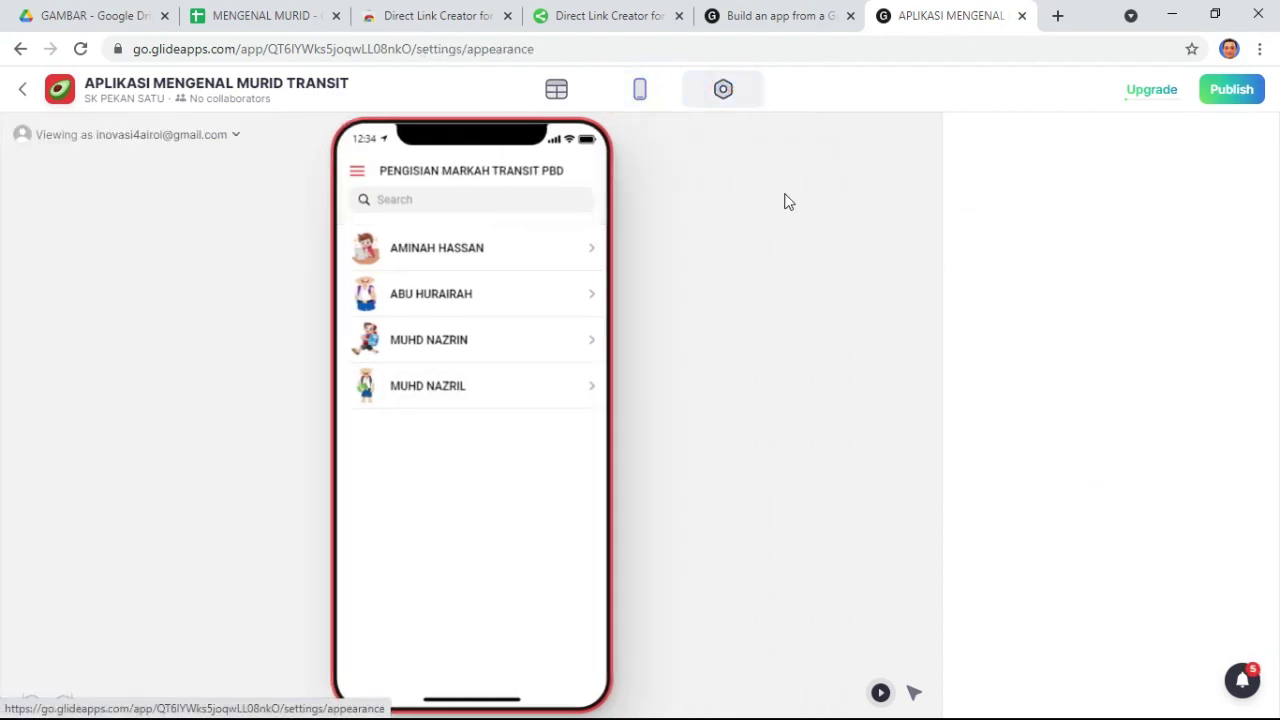
left_click(723, 100)
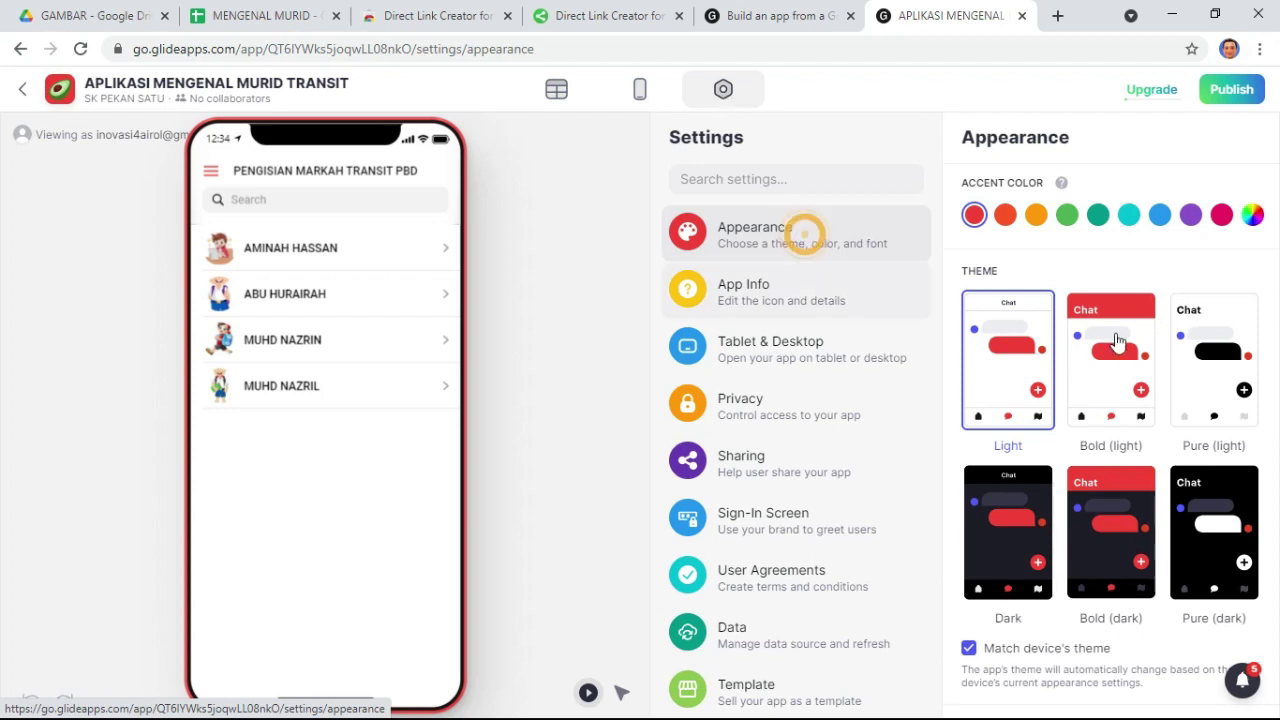
- Apply the Bold (light) theme with a blue accent, briefly trying Pure (light) first
left_click(1124, 348)
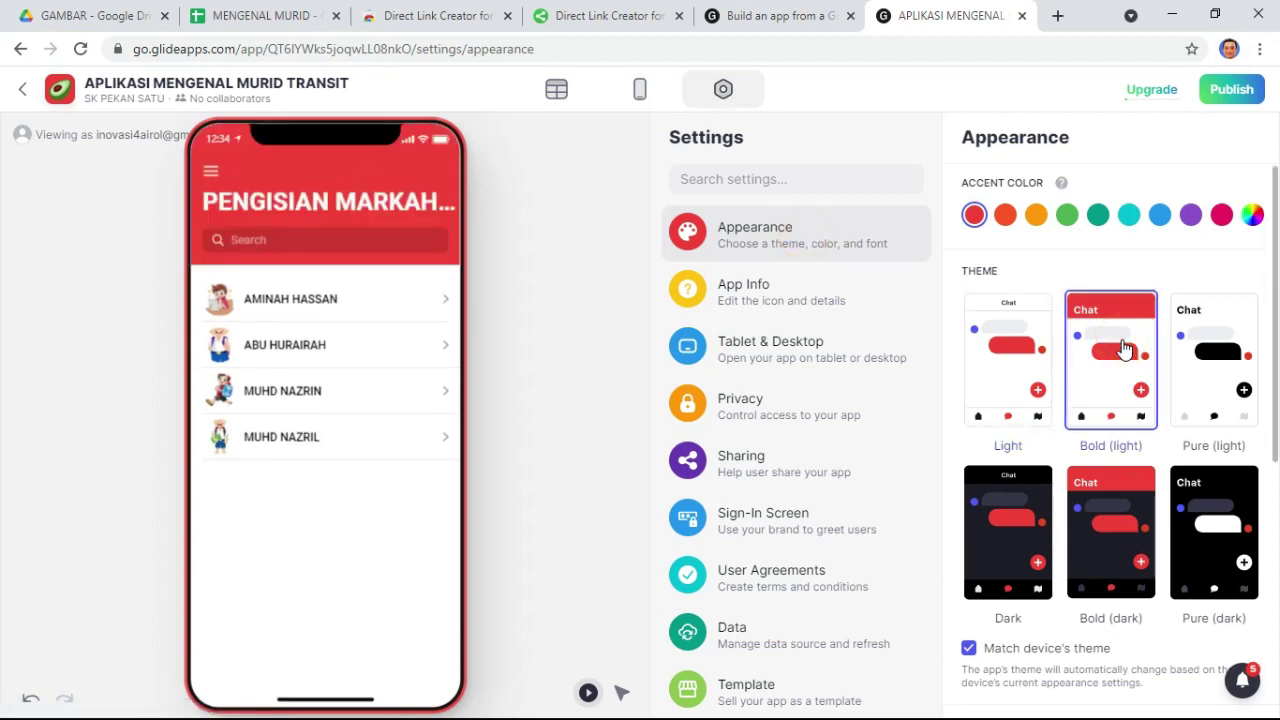
left_click(1159, 216)
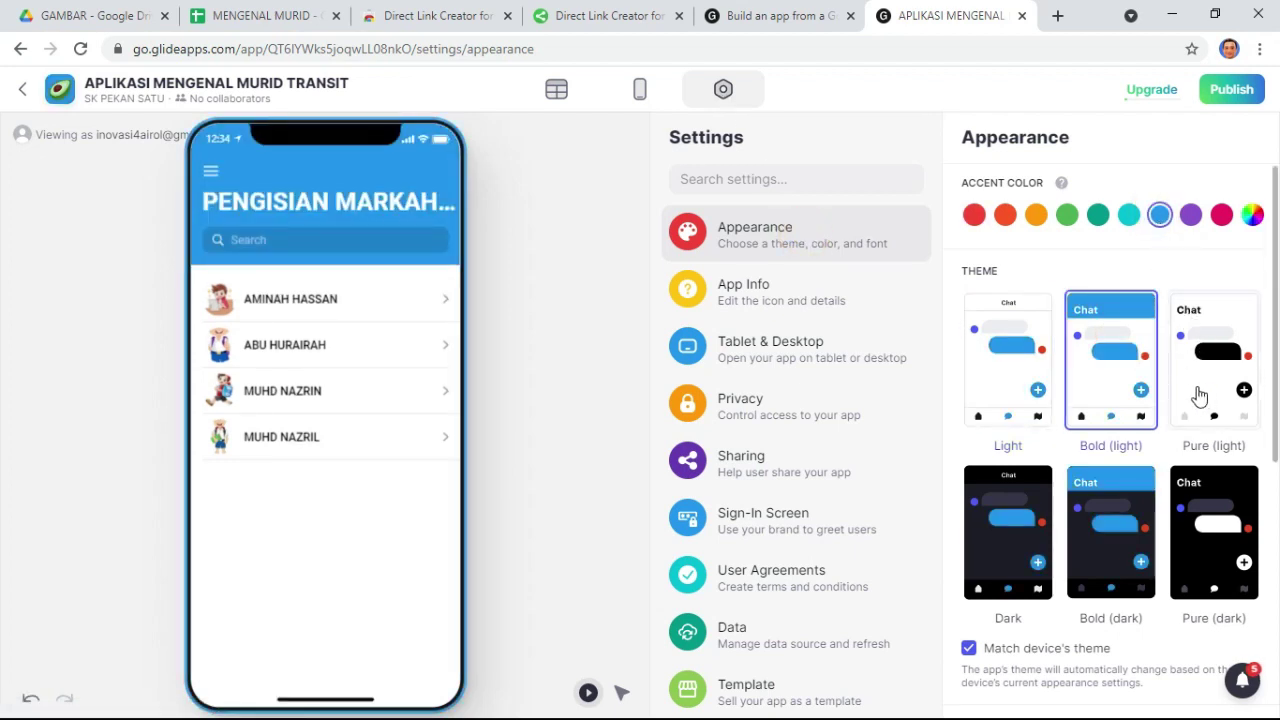
scroll(1200, 391, "down", 1)
left_click(1217, 262)
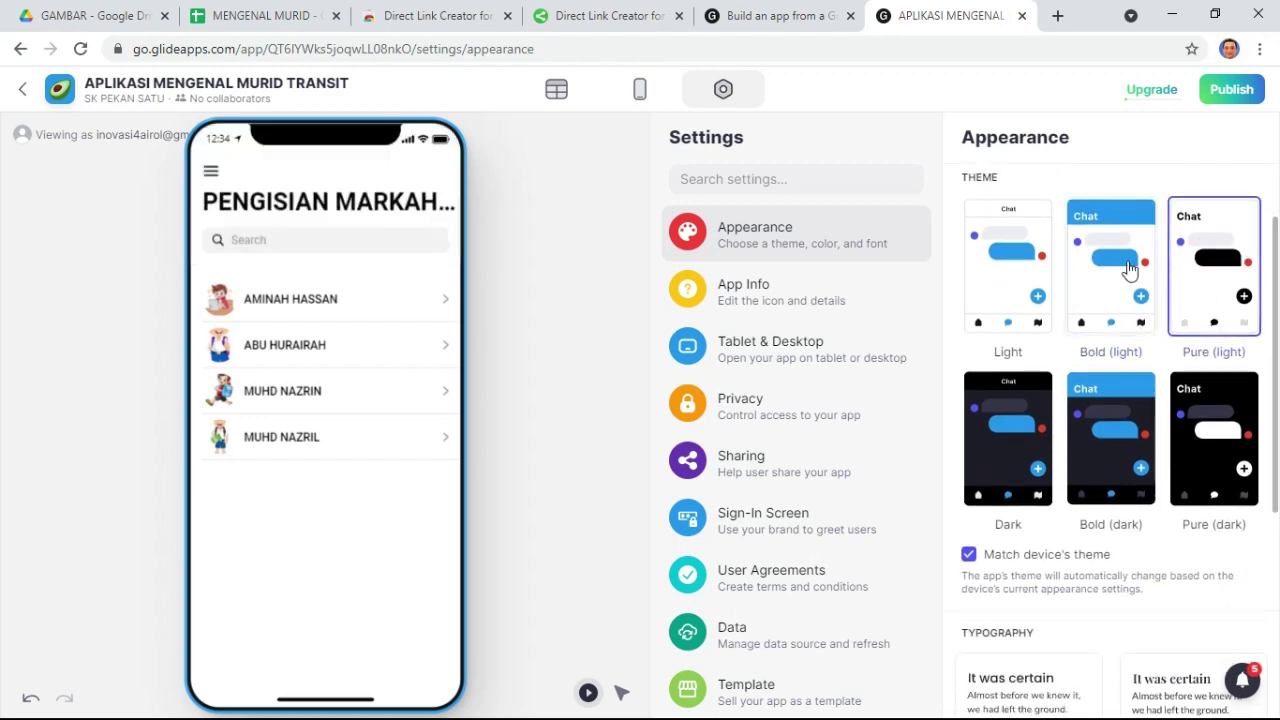
left_click(1127, 262)
scroll(1030, 480, "down", 3)
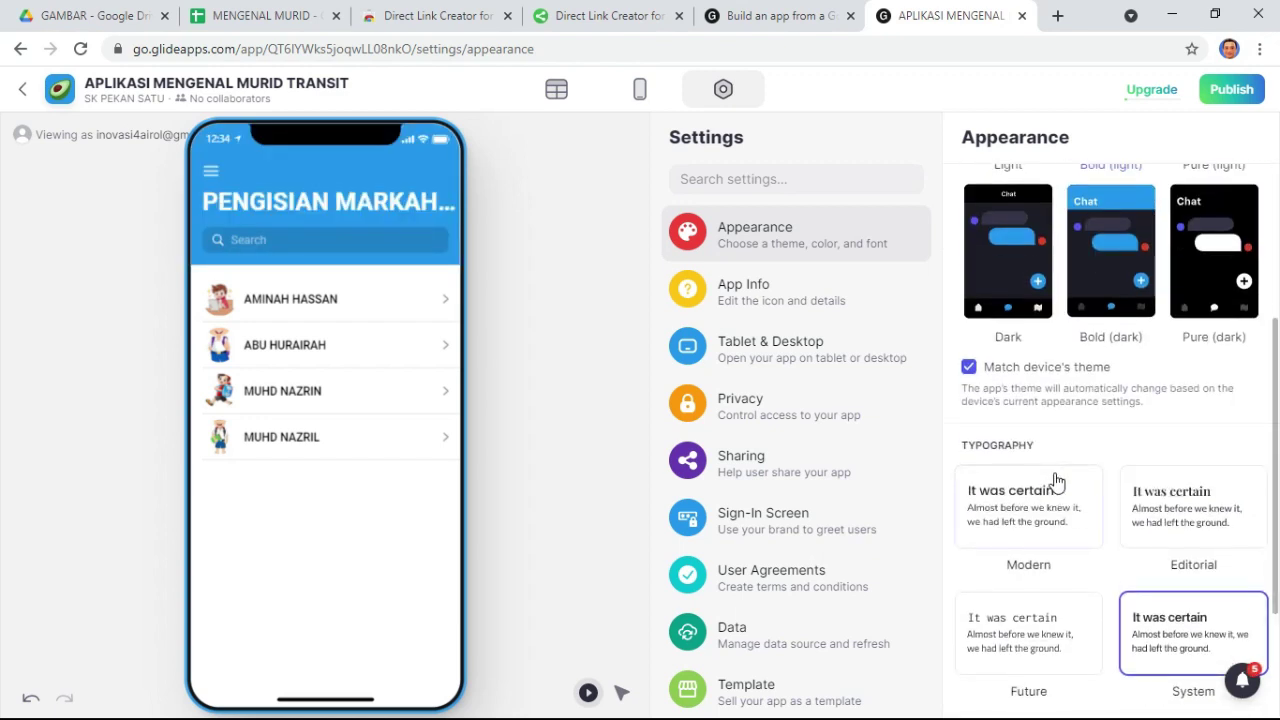
scroll(1055, 485, "down", 1)
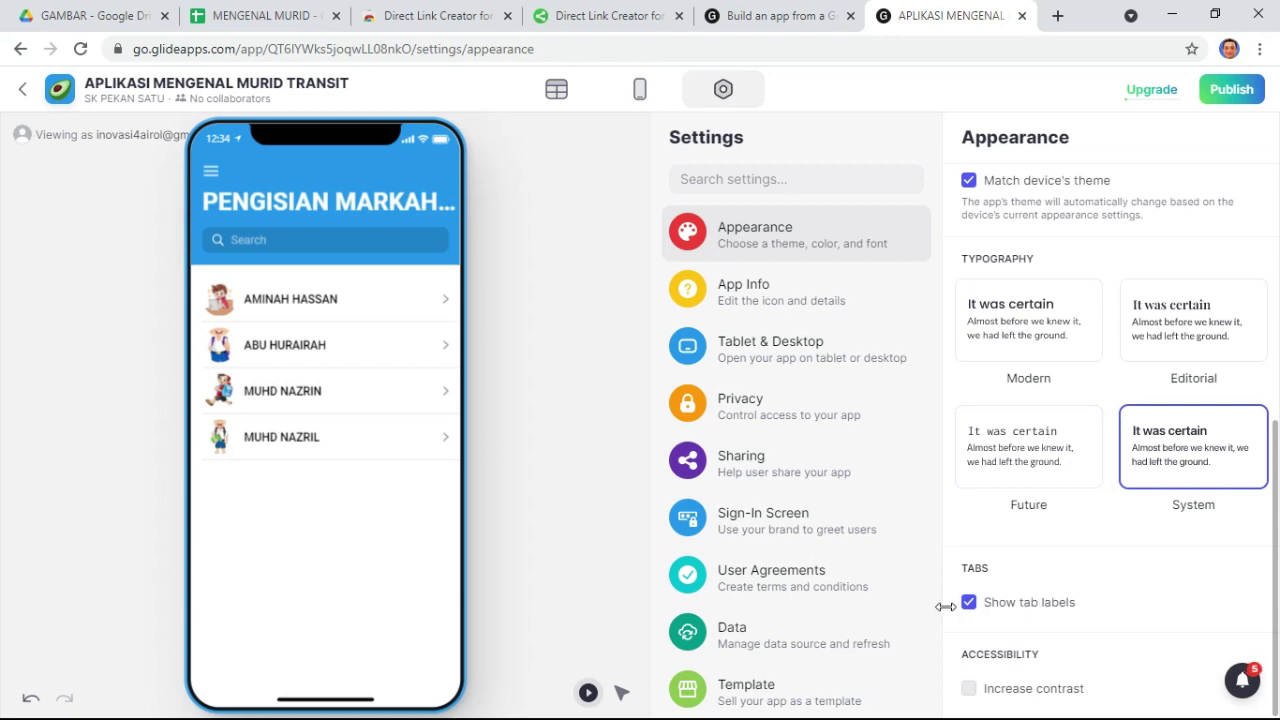
left_click(778, 295)
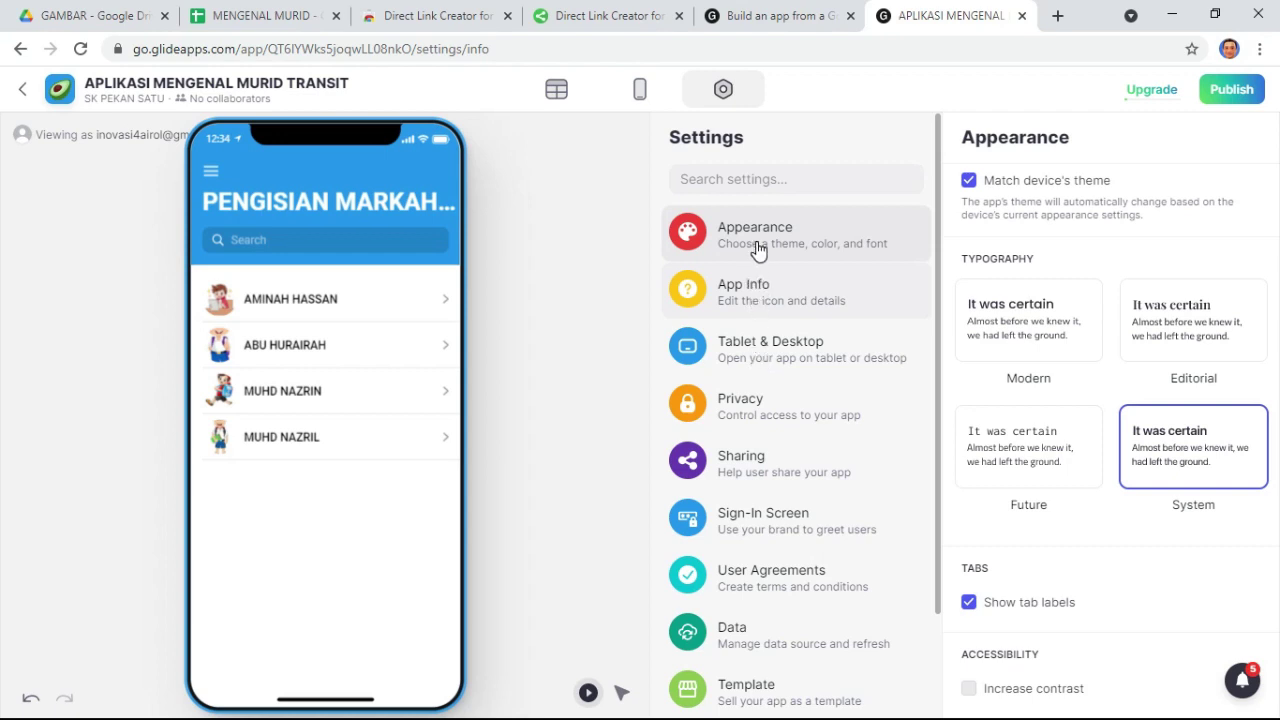
- Upload LENCANA_SKPS-removebg-preview from the icon gunapakai folder as the App Info icon
left_click(770, 292)
left_click(773, 302)
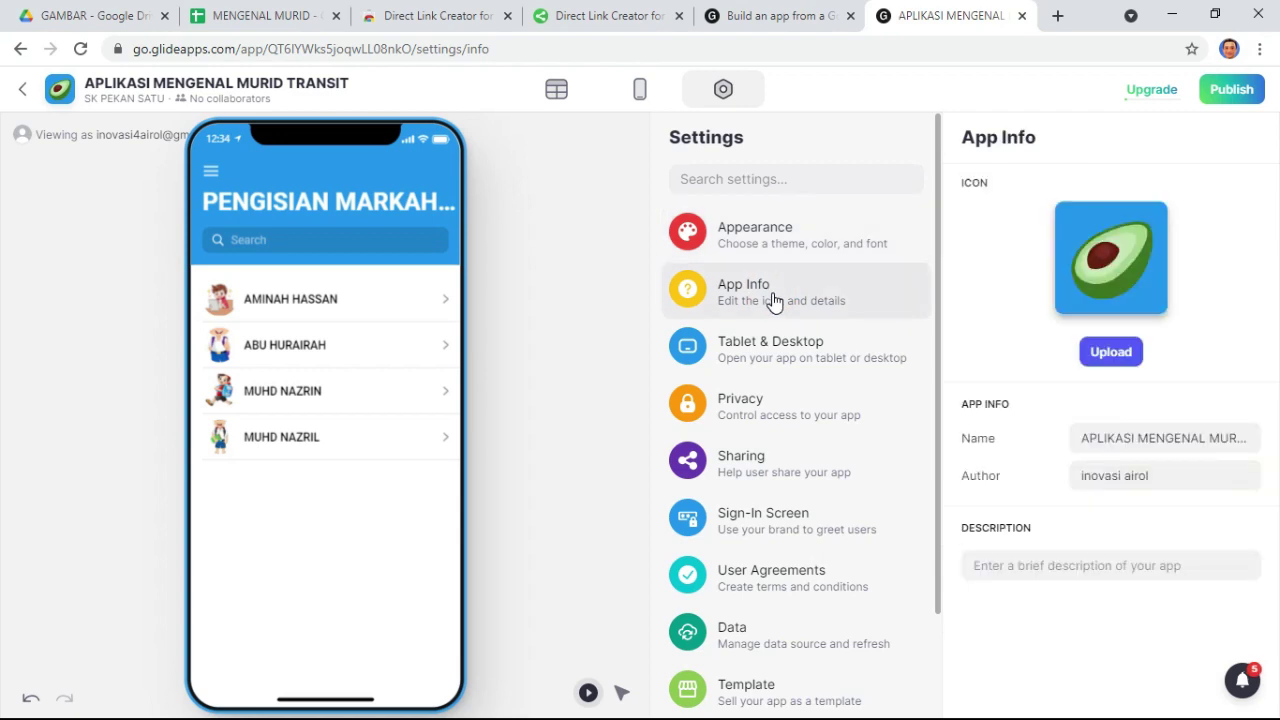
left_click(1120, 355)
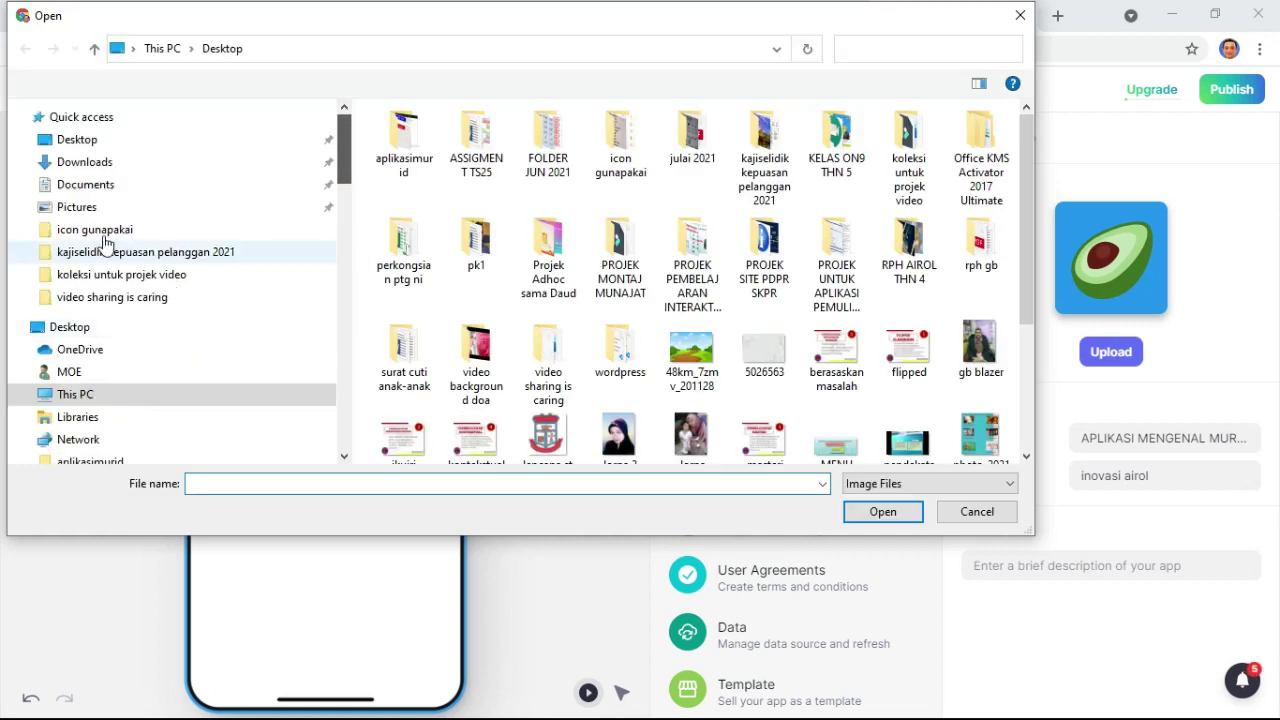
left_click(95, 222)
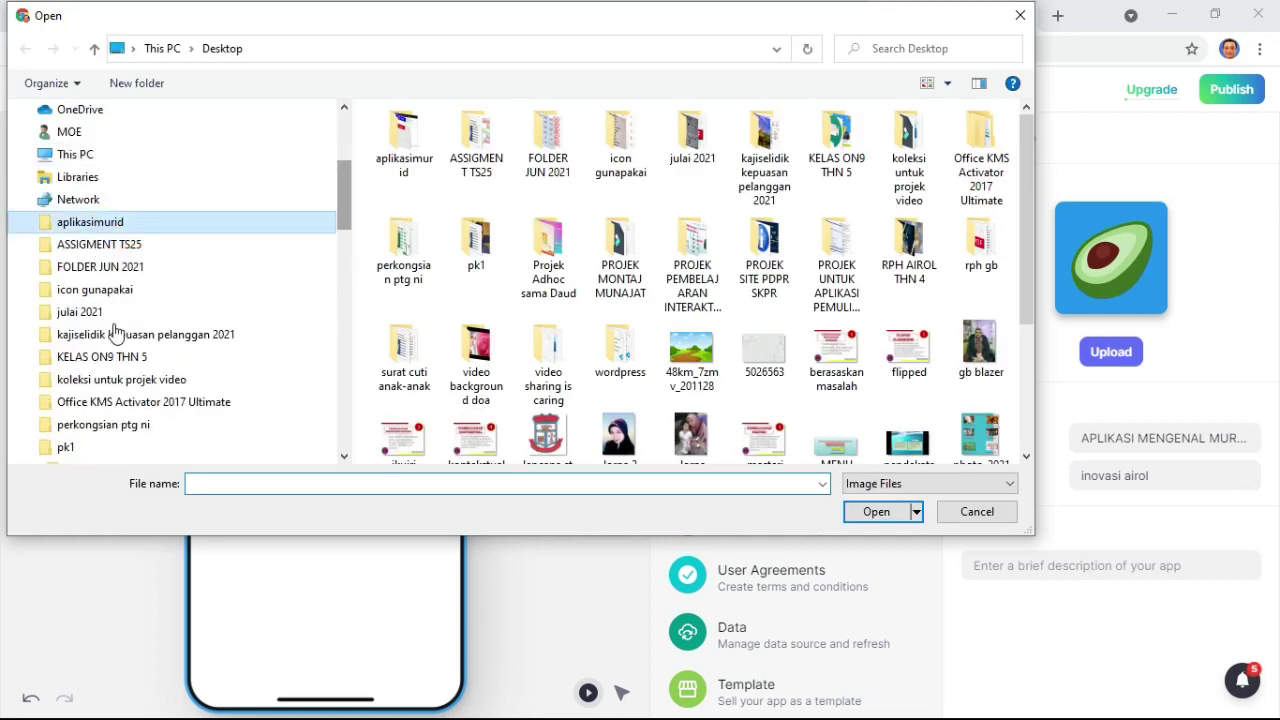
left_click(112, 292)
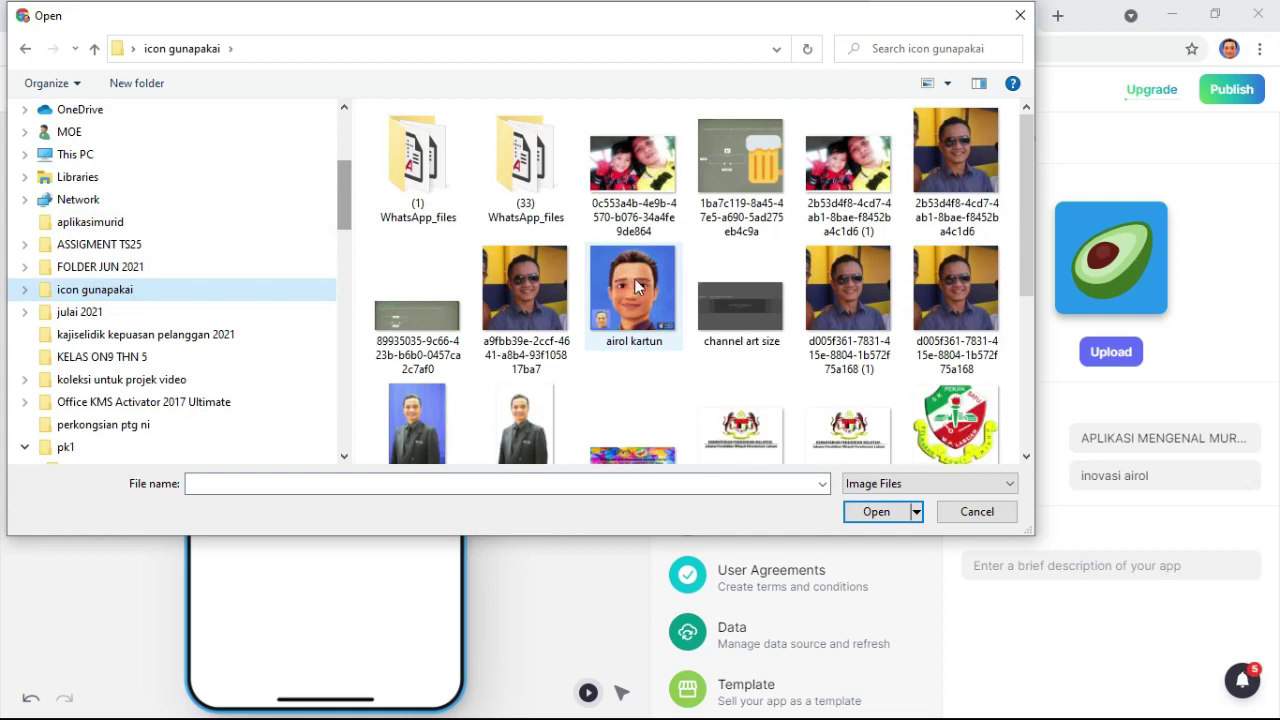
scroll(572, 257, "down", 5)
double_click(417, 262)
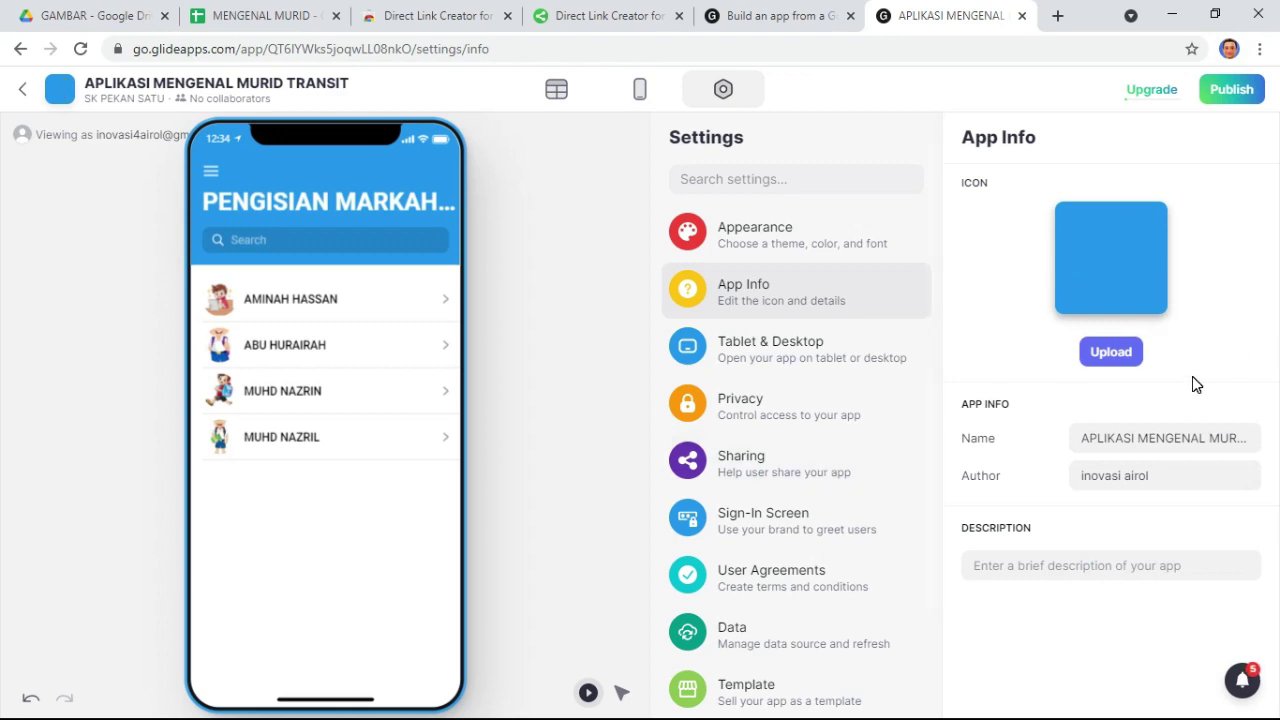
- Open Tablet & Desktop settings and show the Personal App quota of 4 of 500 rows
left_click(800, 359)
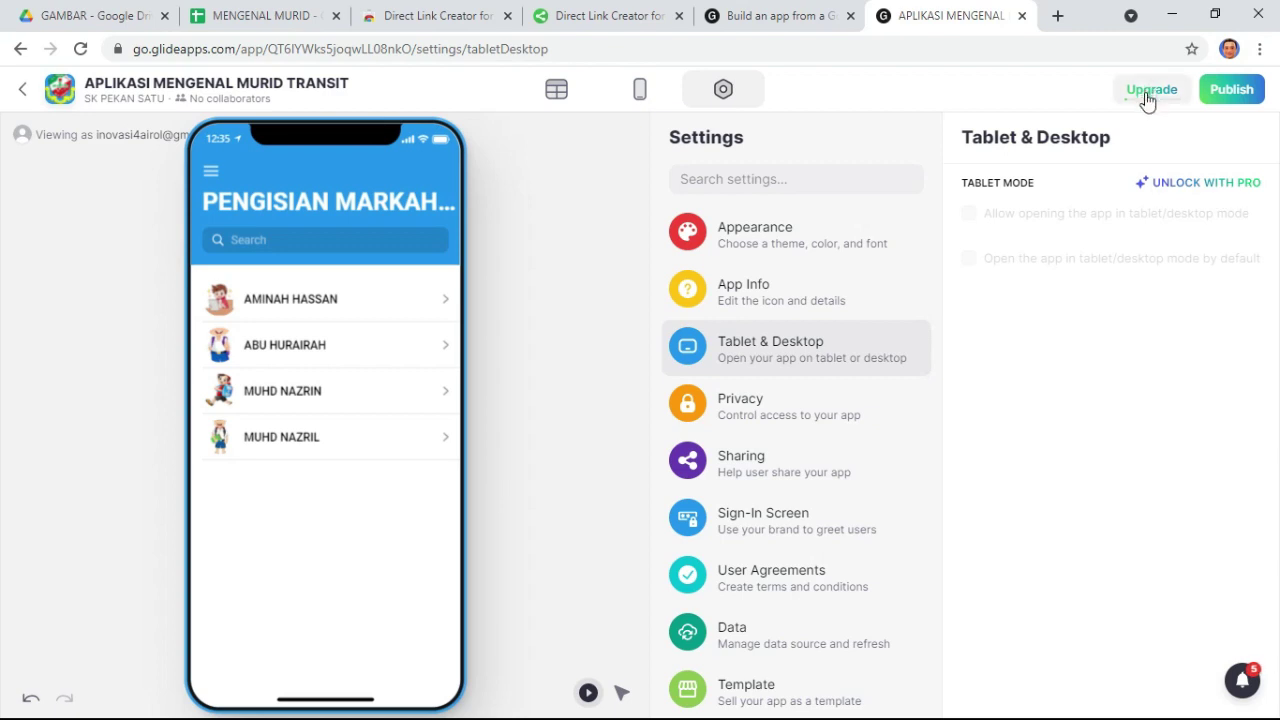
mouse_move(1147, 100)
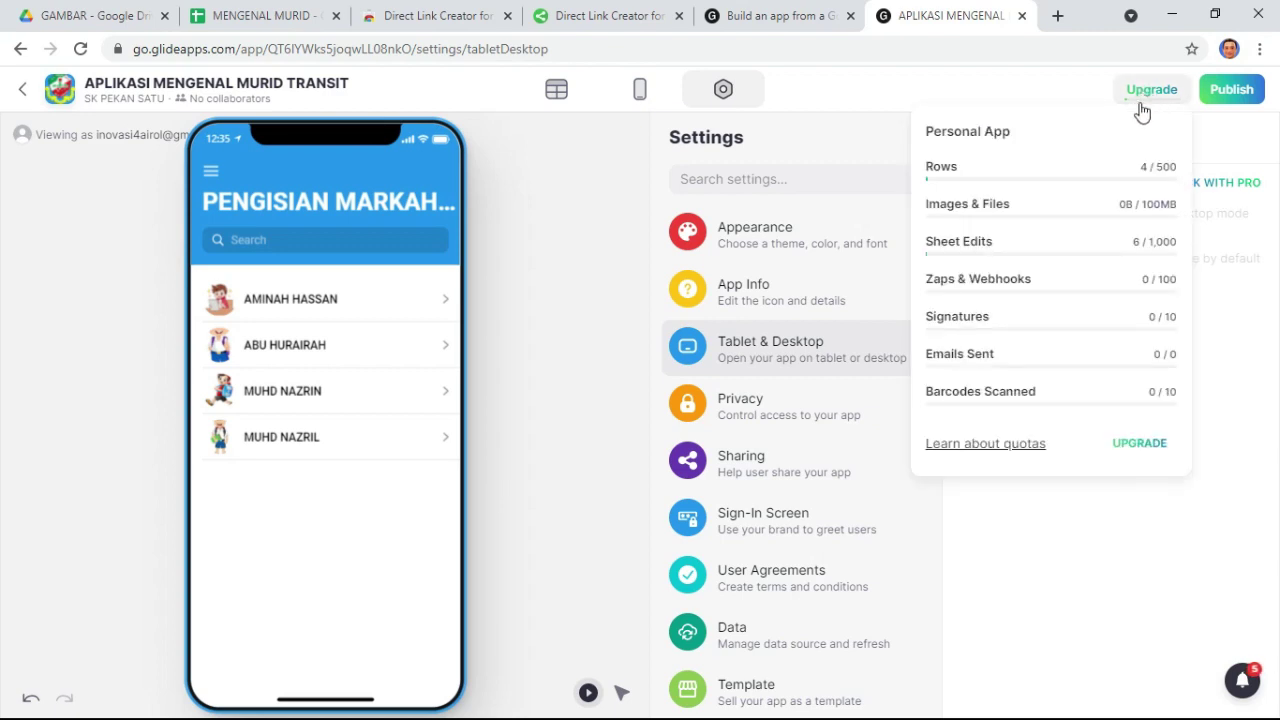
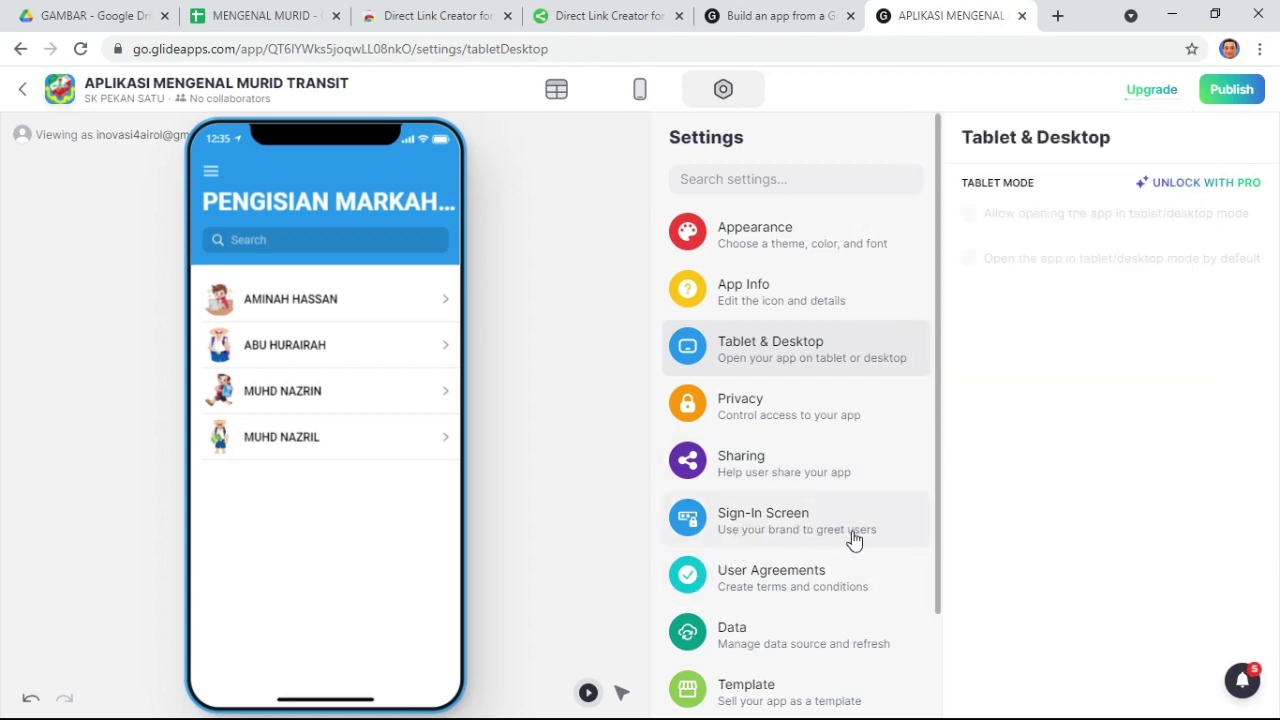
- Give the sign-in screen the greeting SELAMAT DATANG and the description SILA ISI EMAIL ANDA
left_click(818, 530)
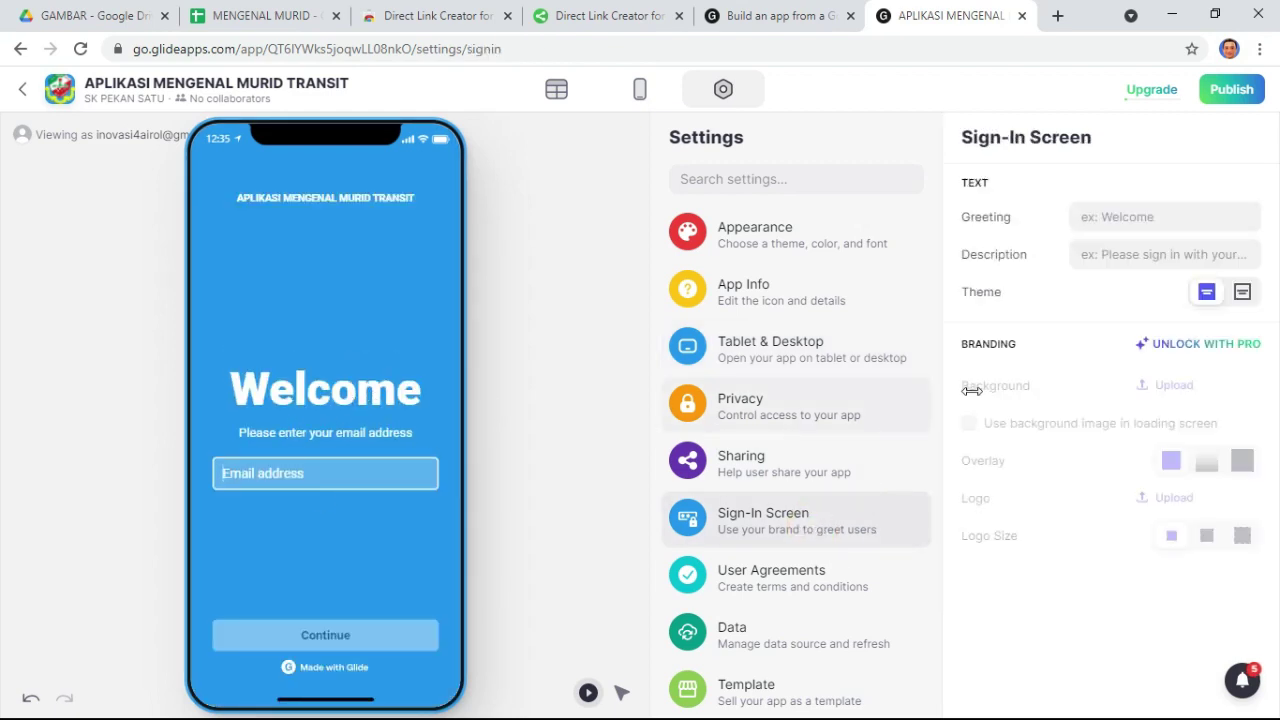
left_click(1165, 216)
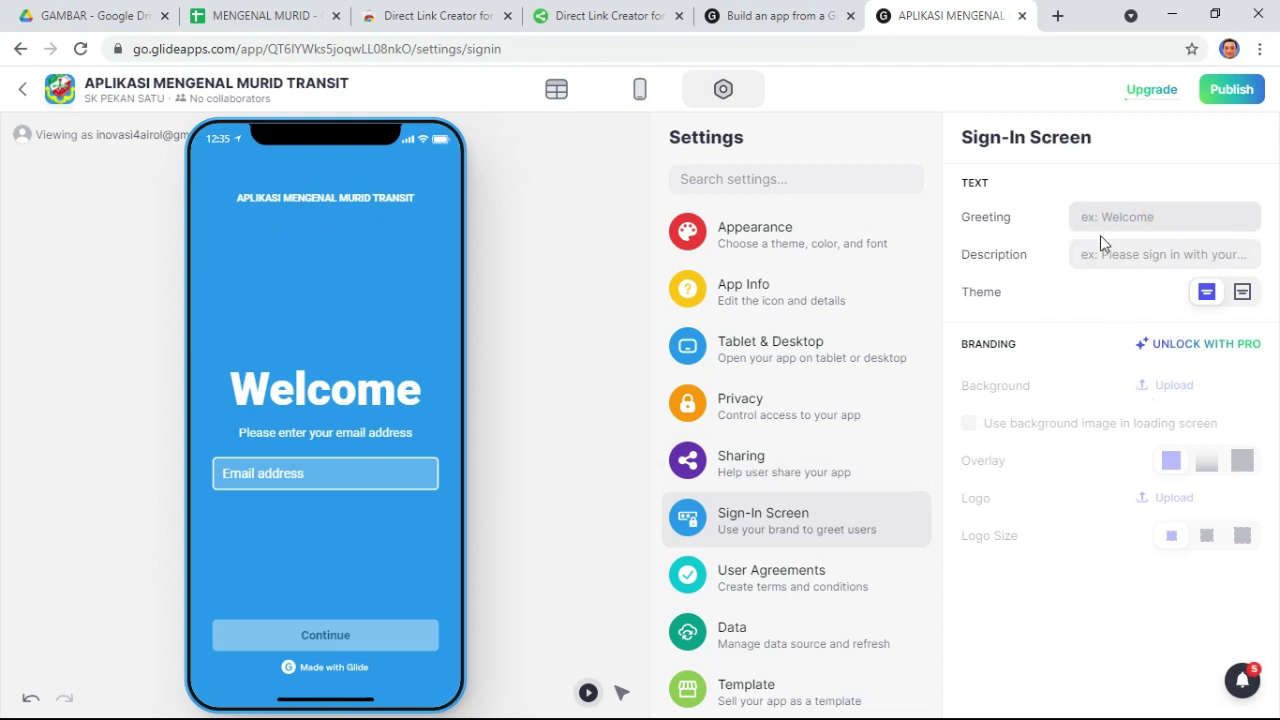
type("SELAMAT DATANG")
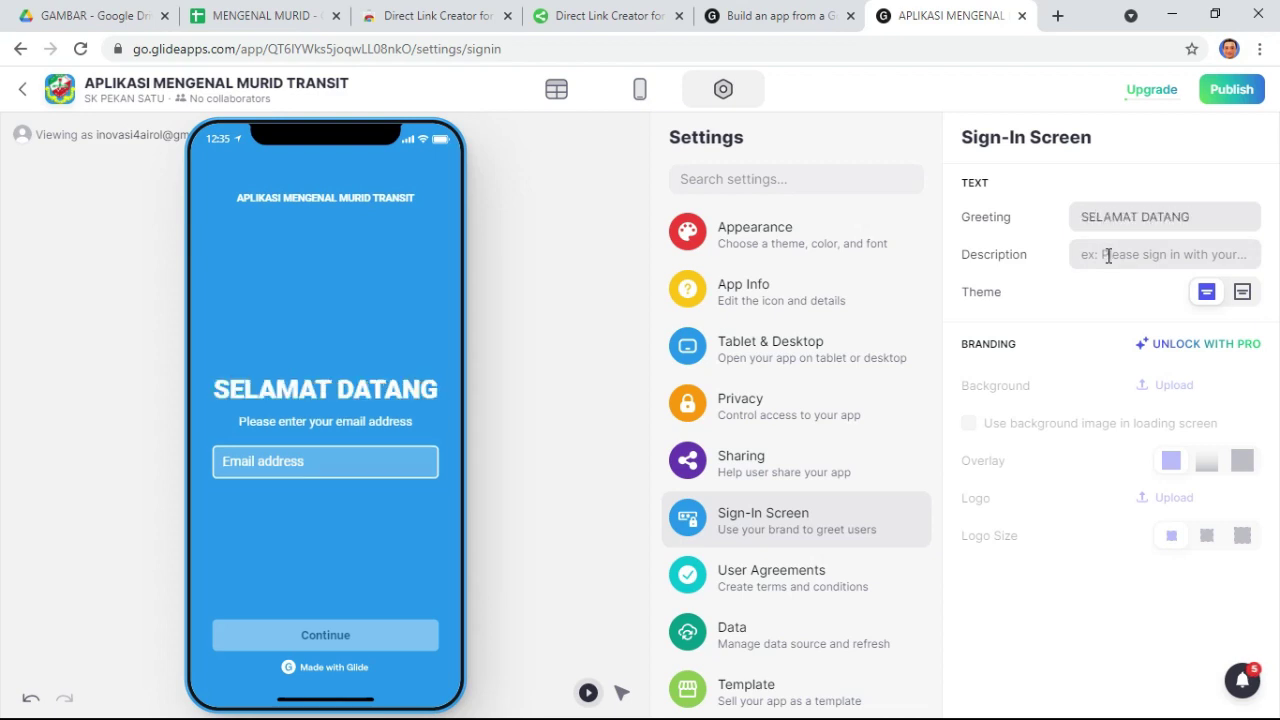
left_click(1108, 254)
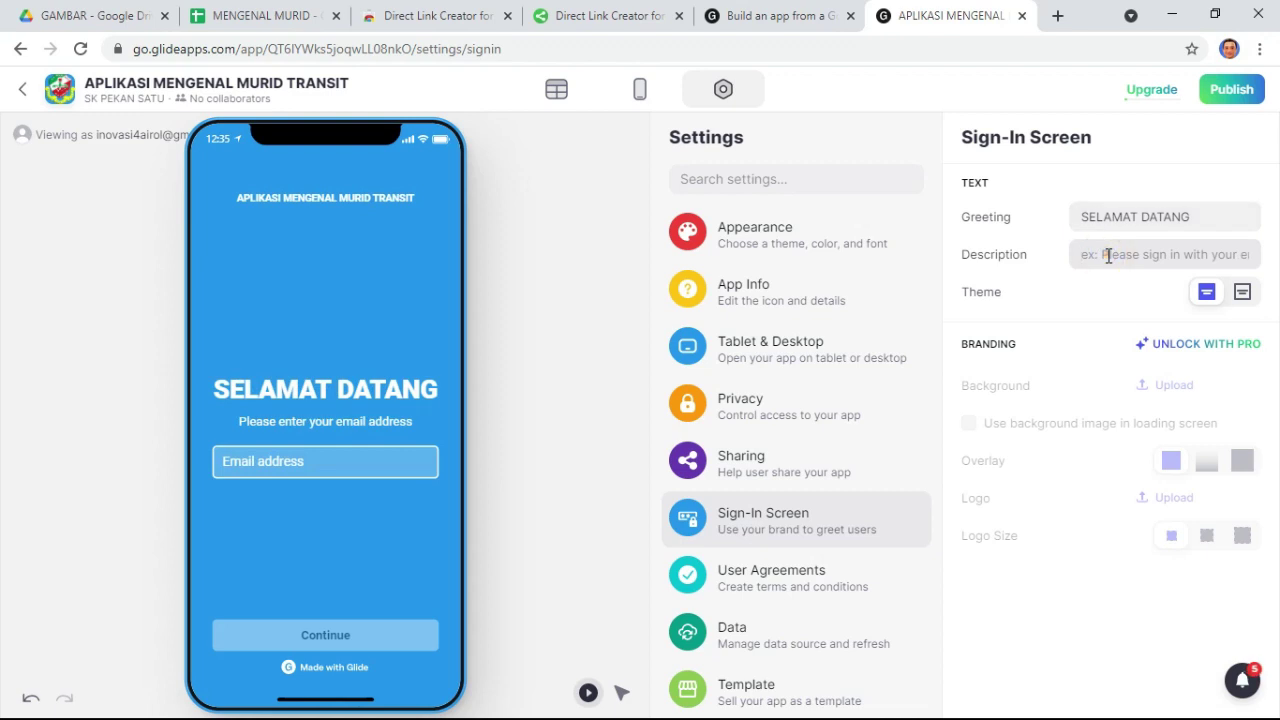
type("SILA")
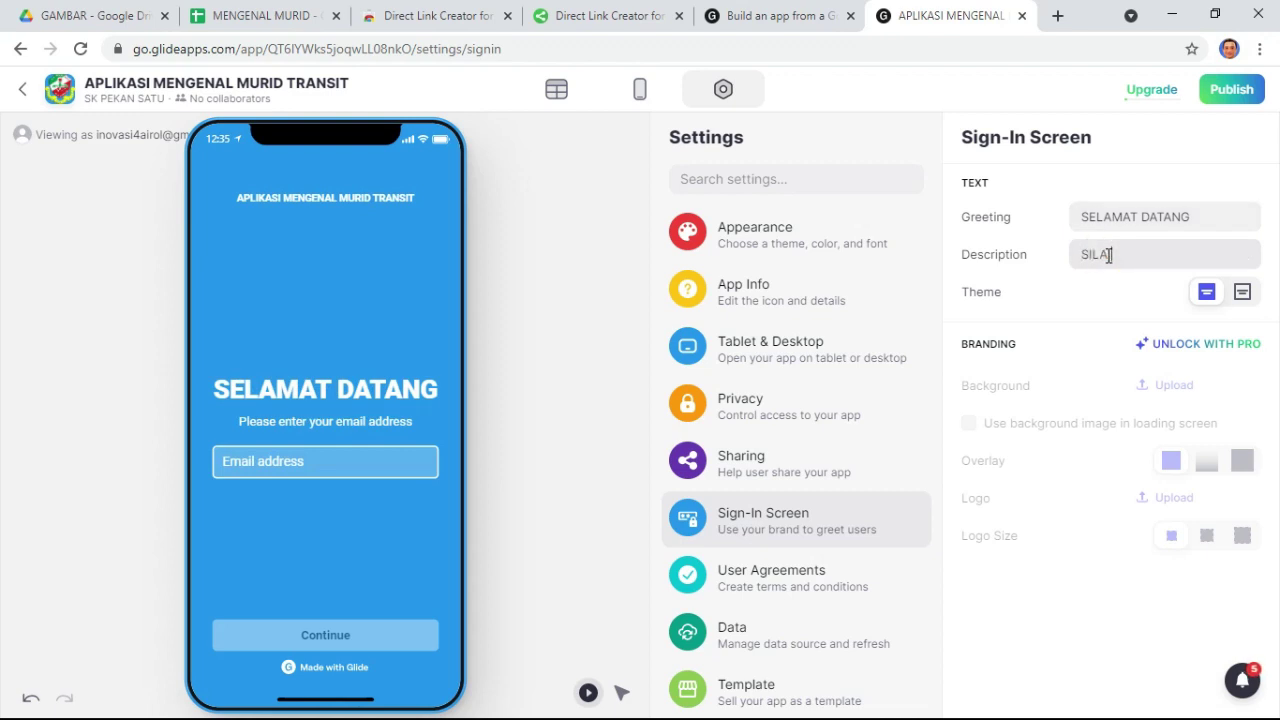
type(" ISI EMAIL ANDA")
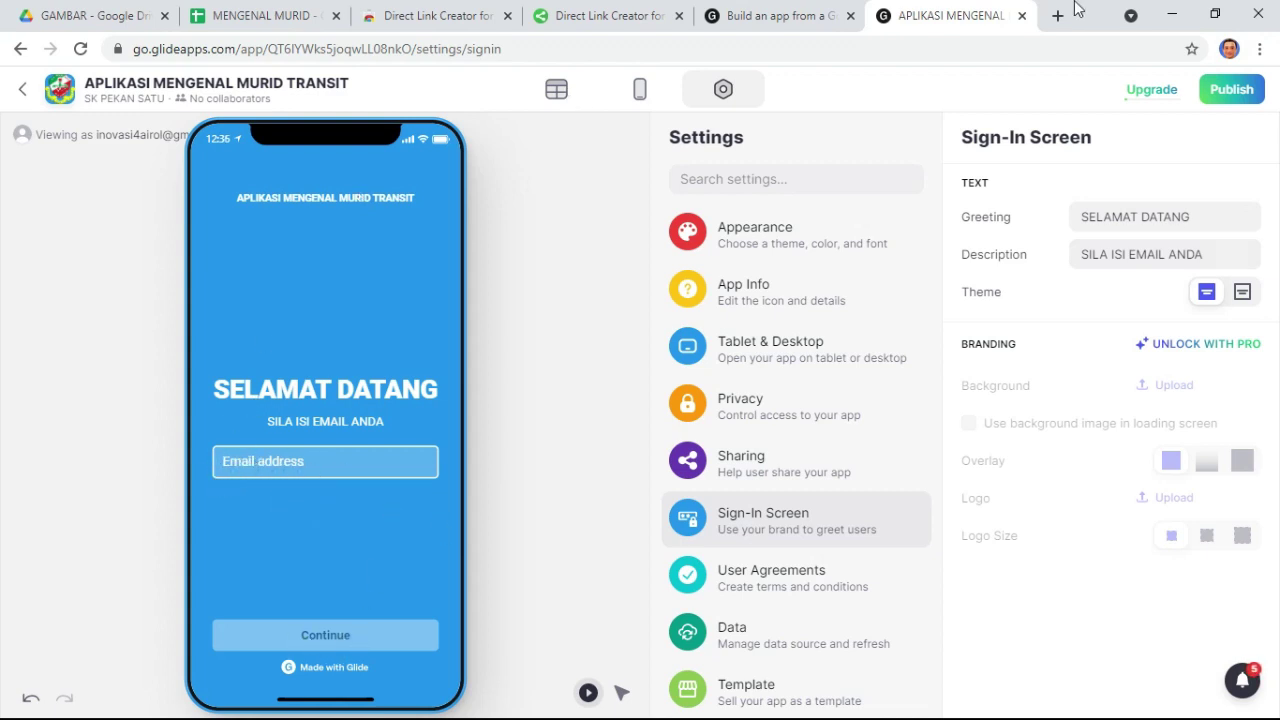
left_click(1232, 50)
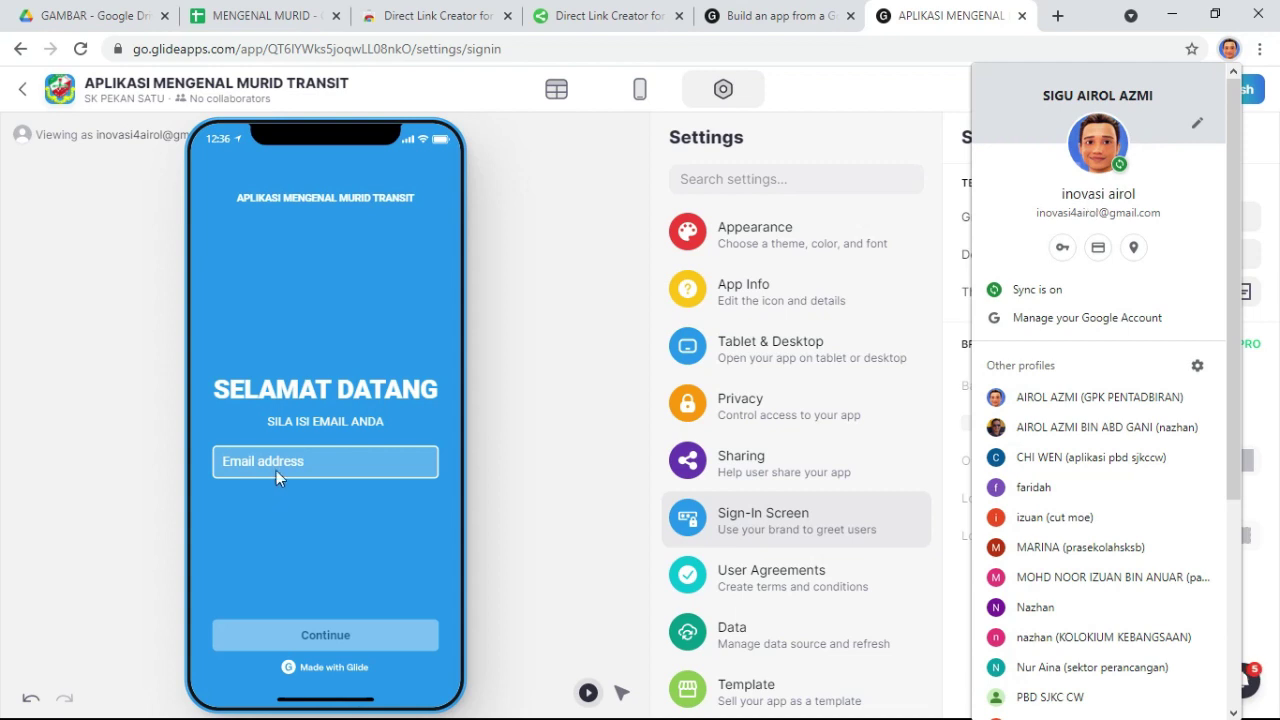
left_click(495, 301)
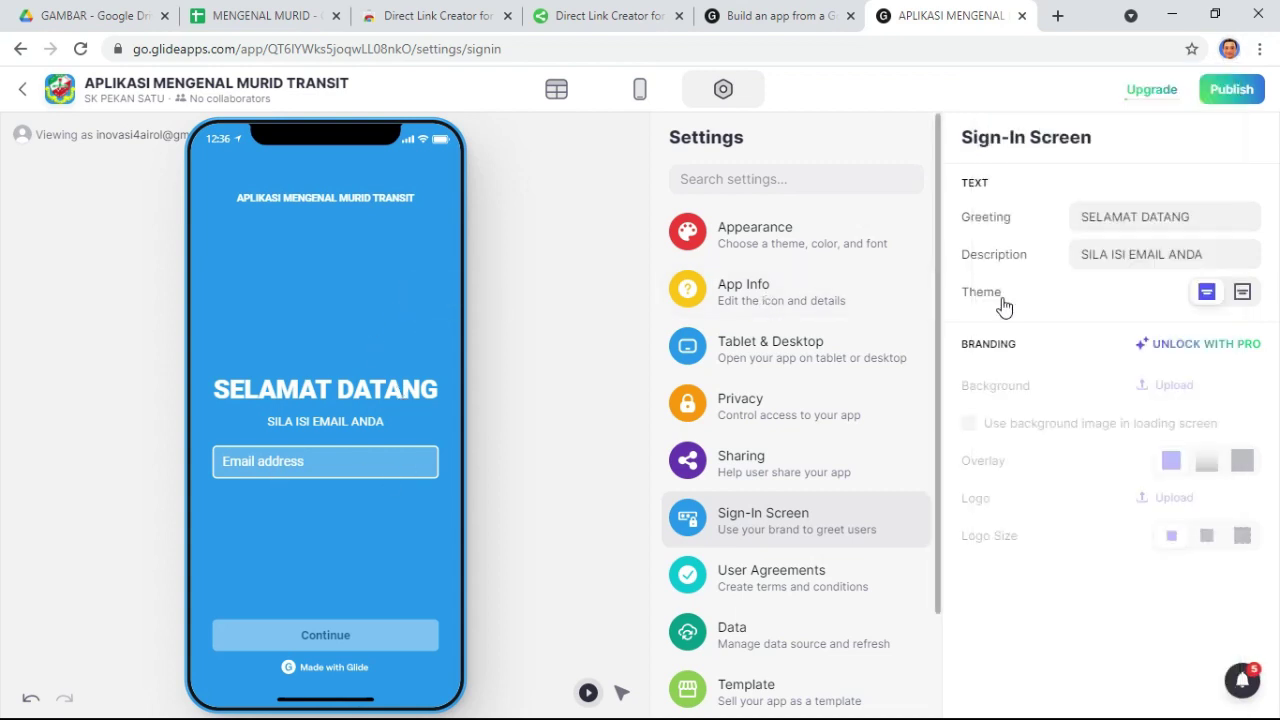
- Go through the Template and Sharing settings to reach the Appearance settings
left_click(760, 705)
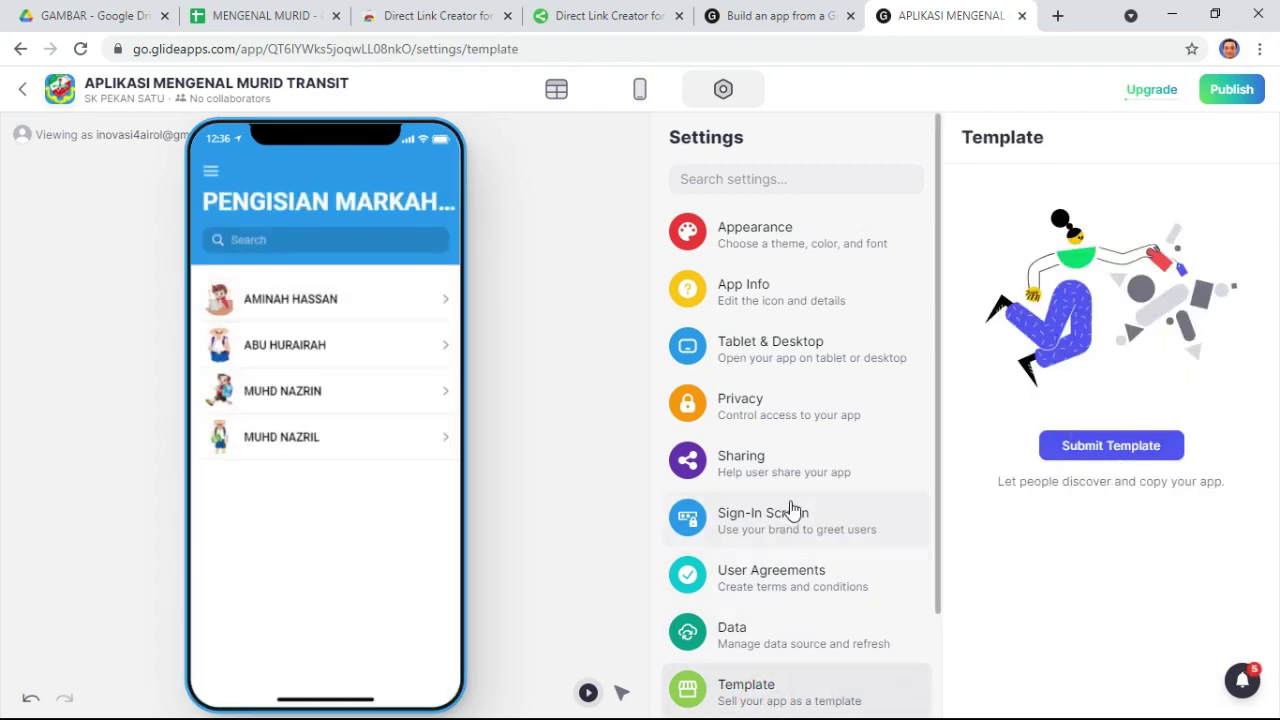
left_click(766, 462)
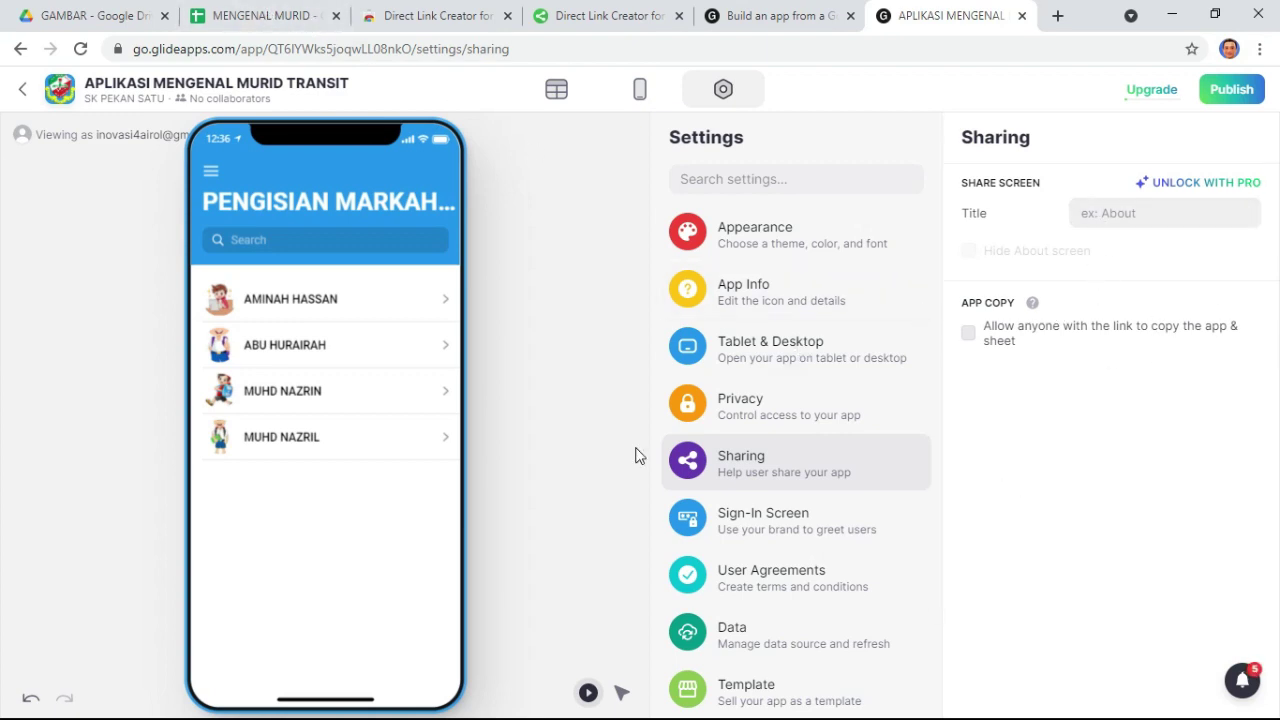
left_click(786, 240)
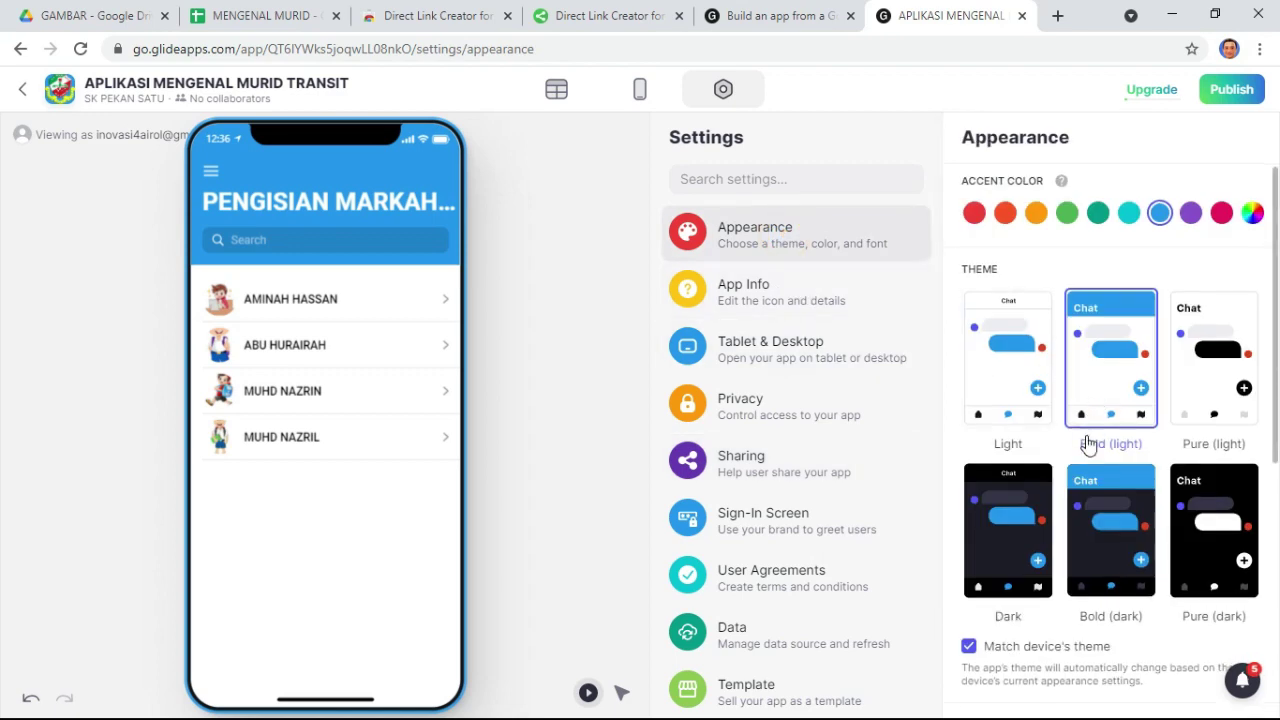
- Try the Dark and Pure (dark) themes, then settle on Bold (dark)
scroll(1088, 443, "down", 3)
scroll(1060, 448, "up", 2)
left_click(1018, 424)
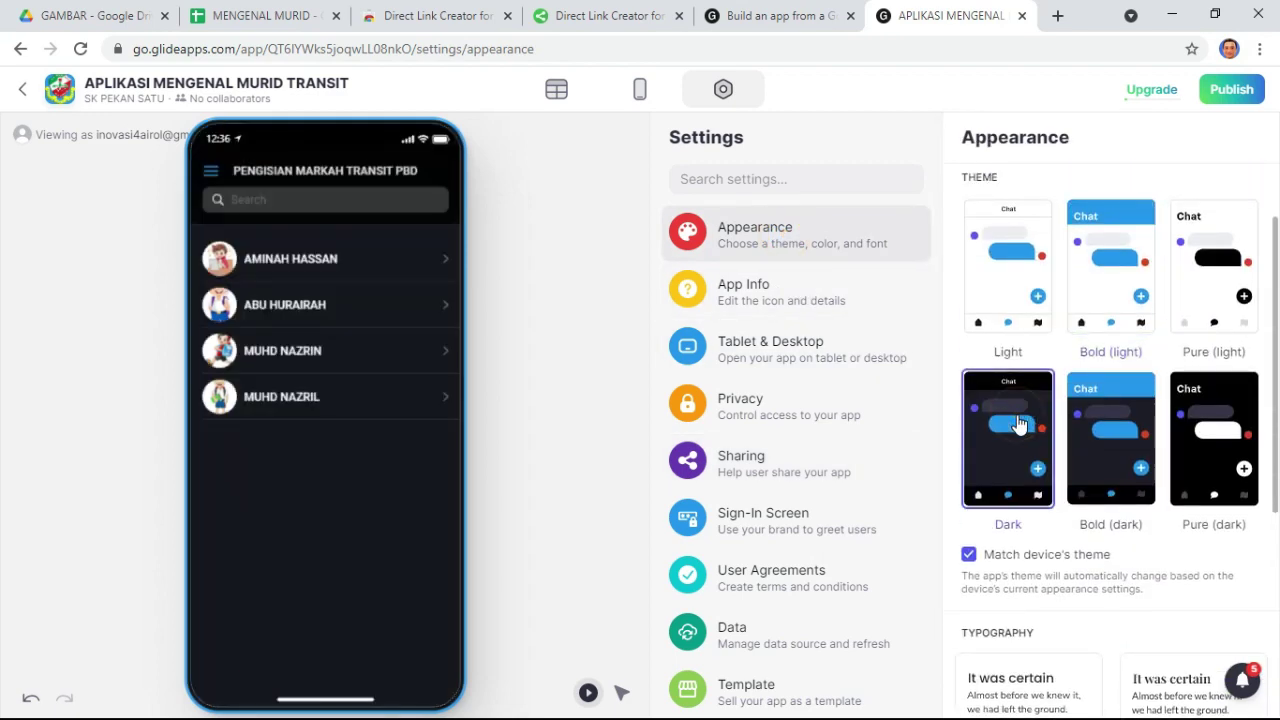
left_click(1117, 428)
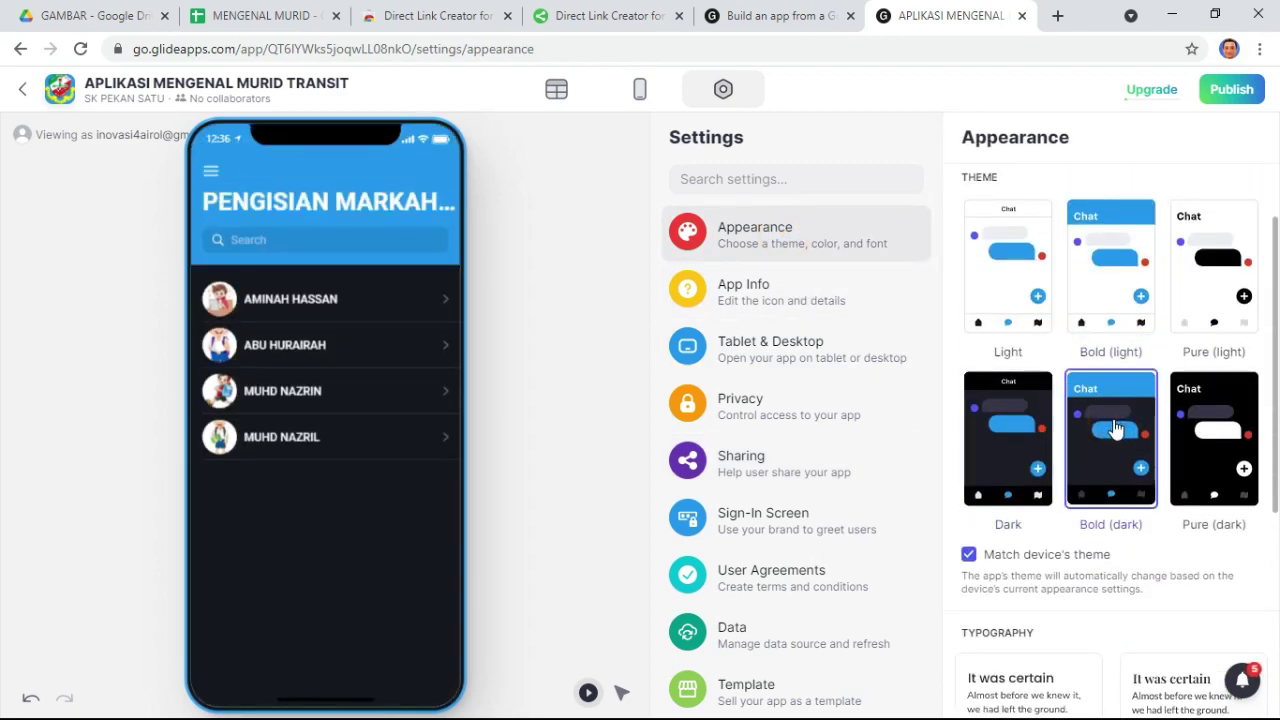
left_click(1204, 428)
left_click(1106, 436)
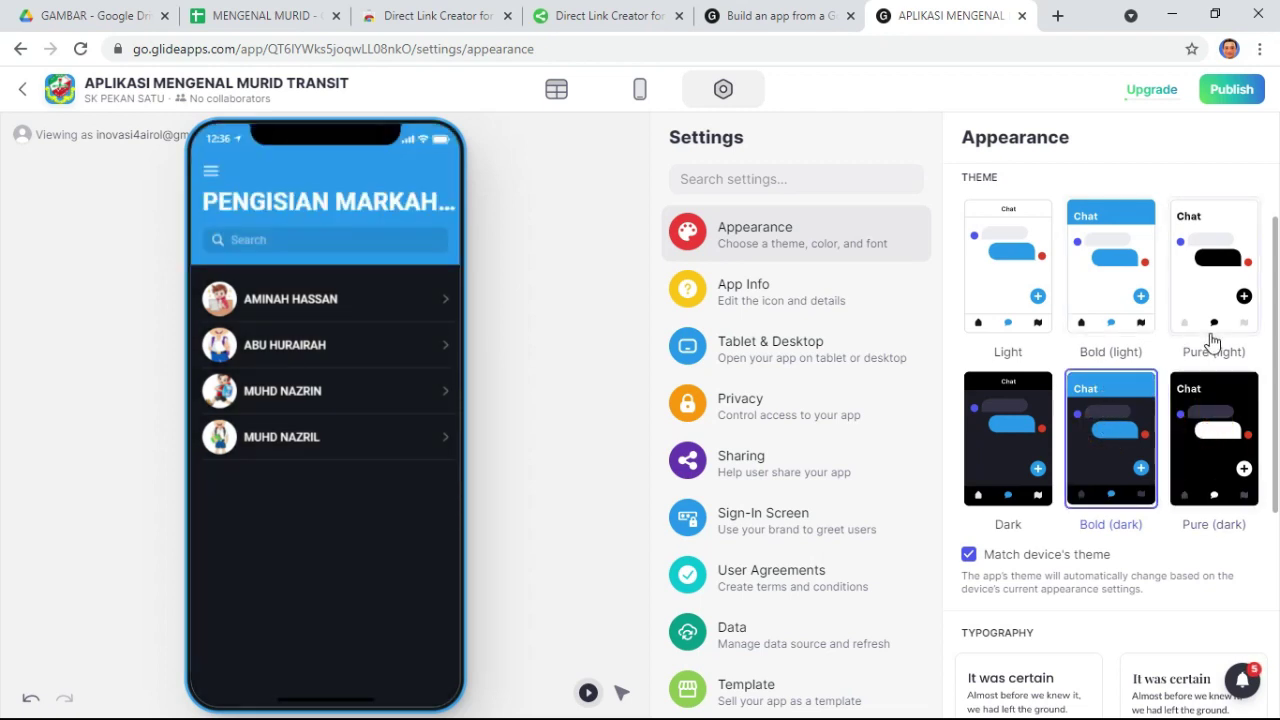
scroll(1090, 400, "down", 2)
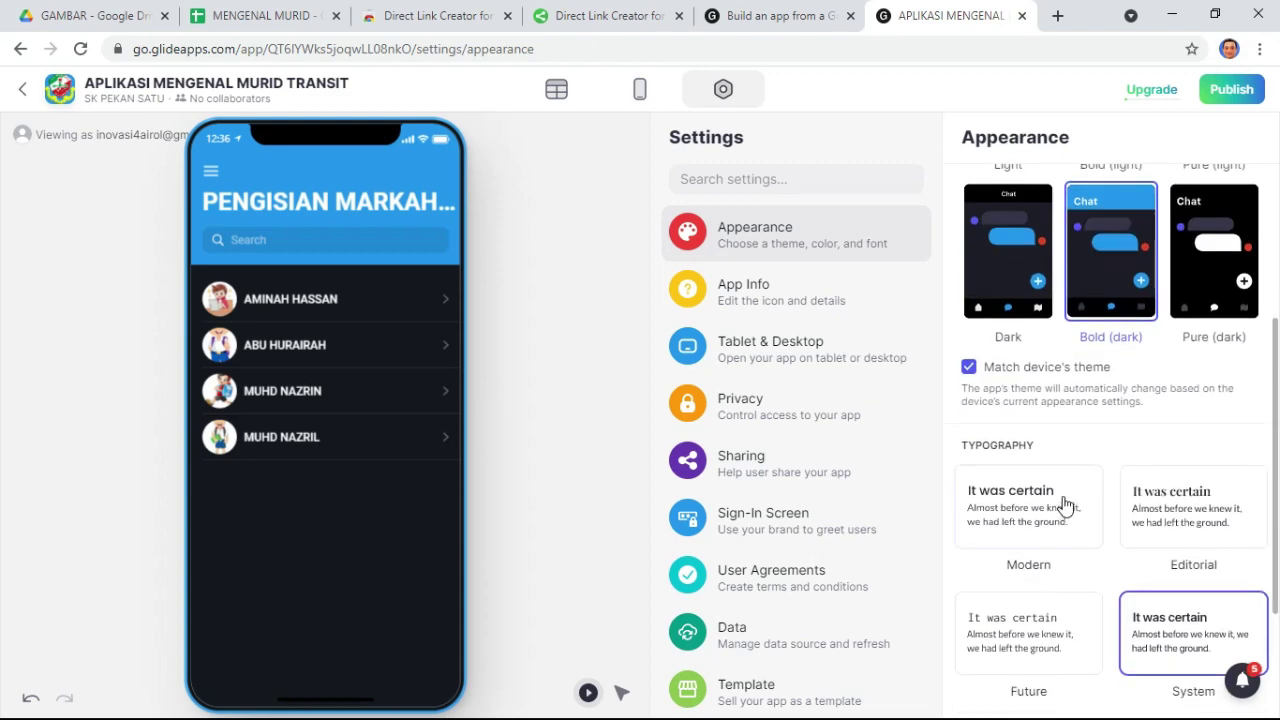
scroll(1066, 505, "down", 2)
scroll(1051, 366, "up", 5)
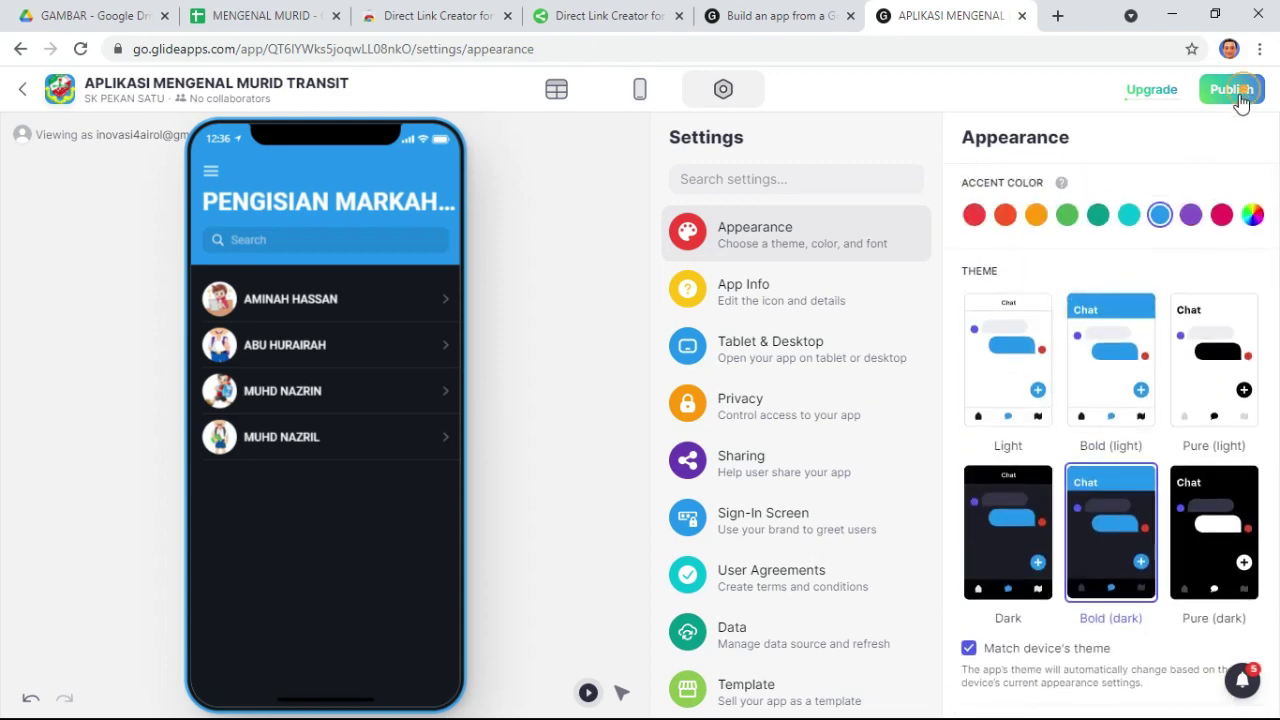
- Publish the app to get the top-cellar-5704.glideapp.io link and its install QR code
left_click(1233, 92)
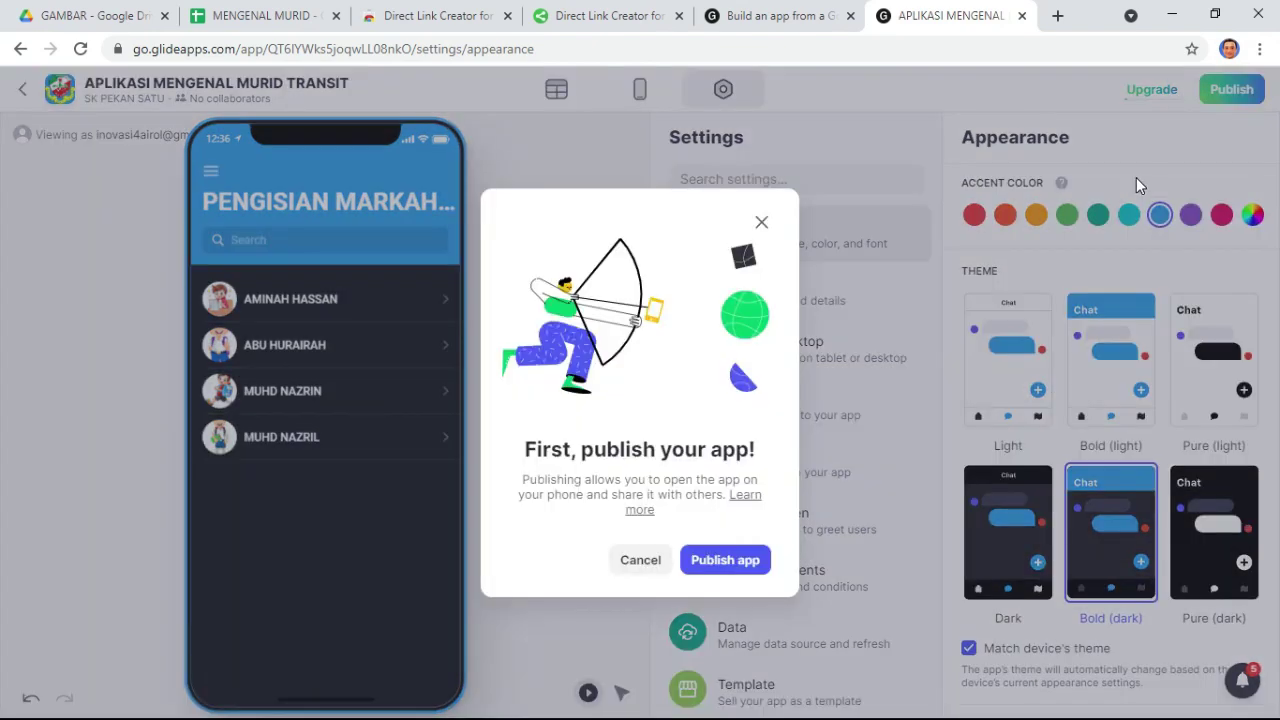
left_click(729, 559)
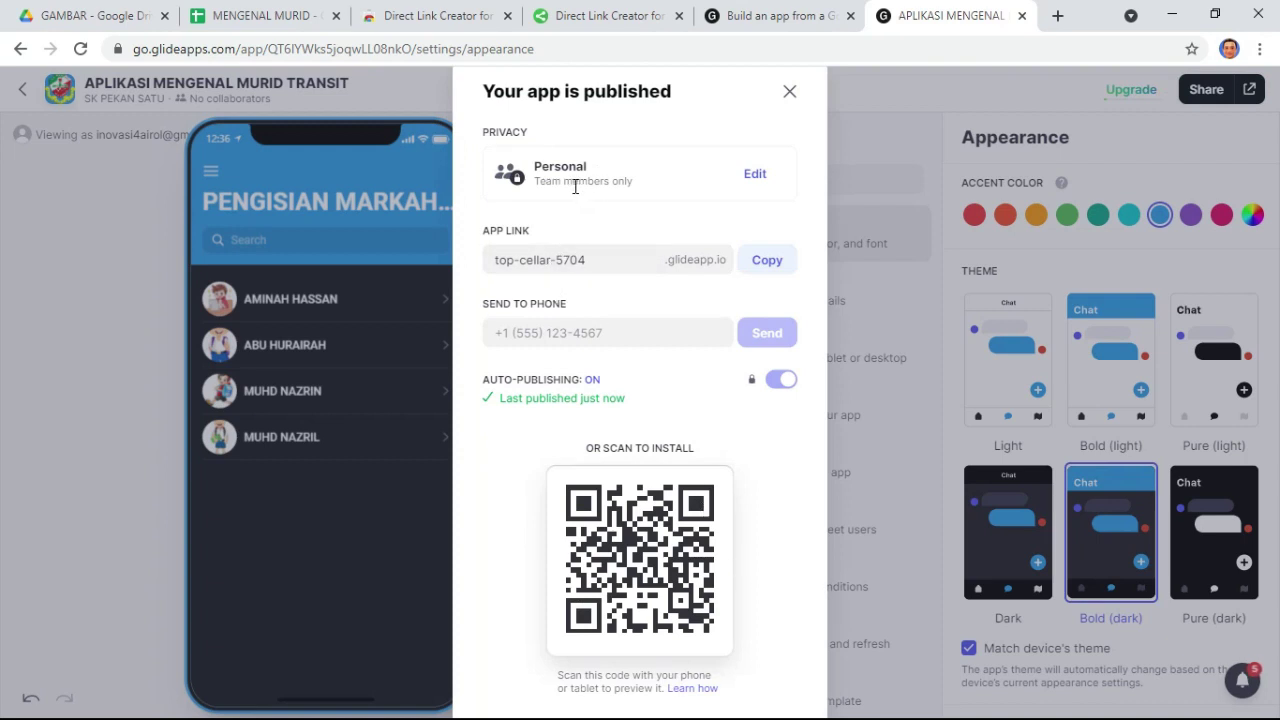
left_click(540, 332)
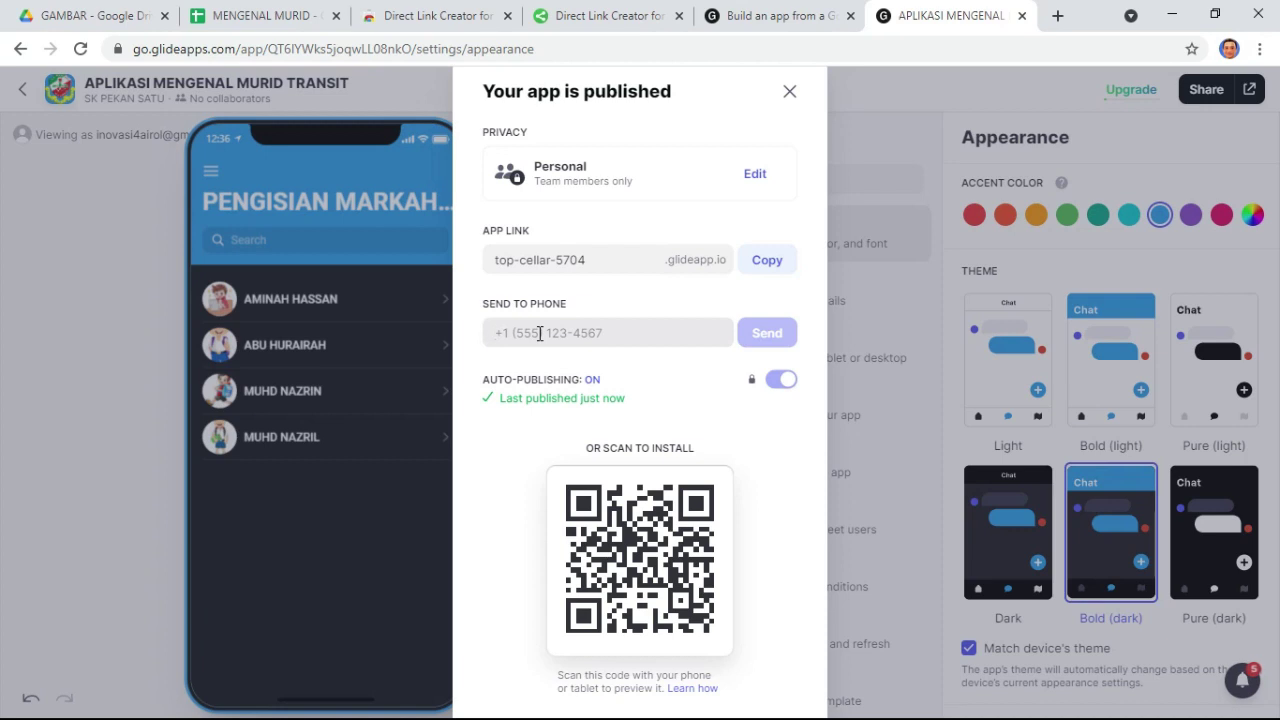
- Correct the phone number's country-code prefix, send it the app link, and close the summary
left_click(540, 333)
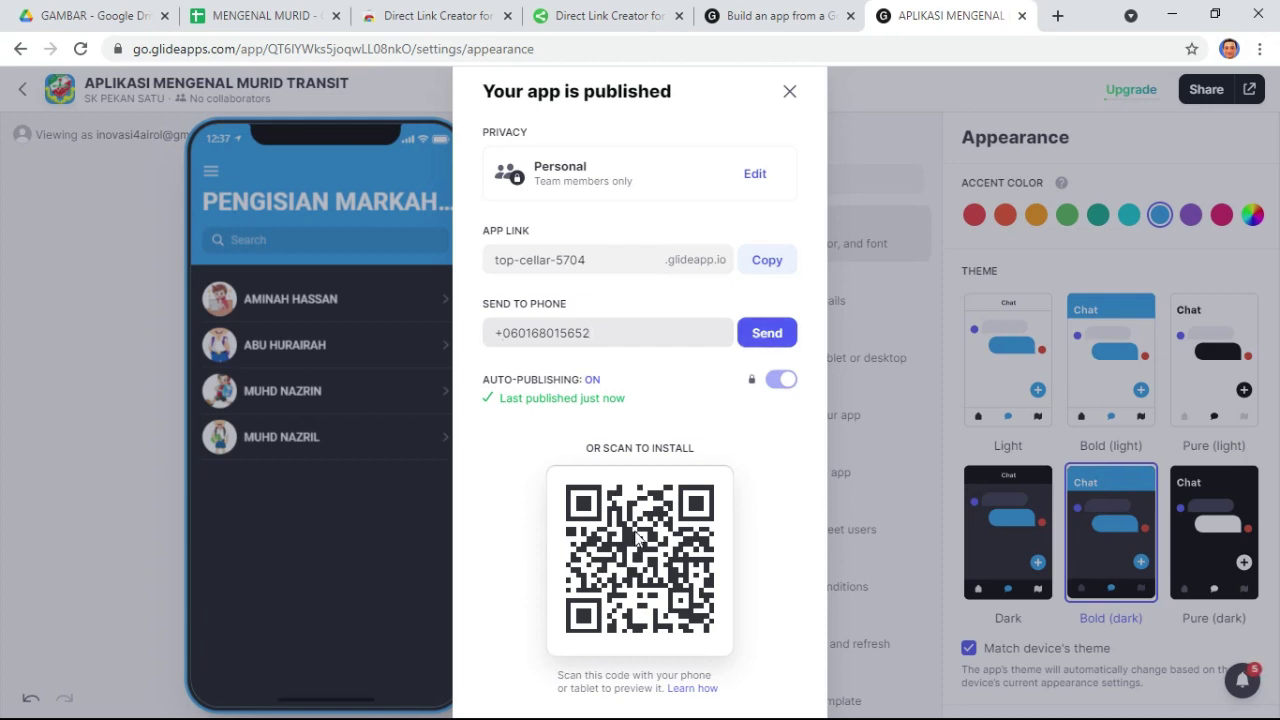
left_click(767, 337)
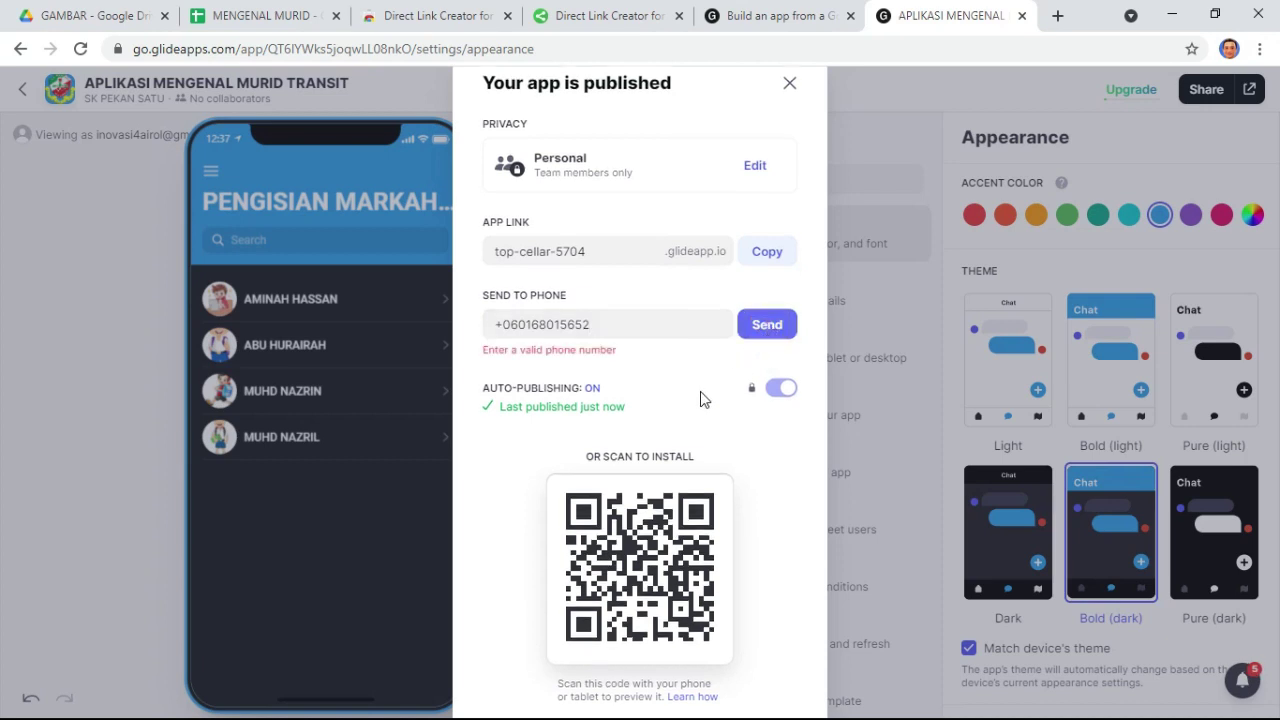
left_click(514, 324)
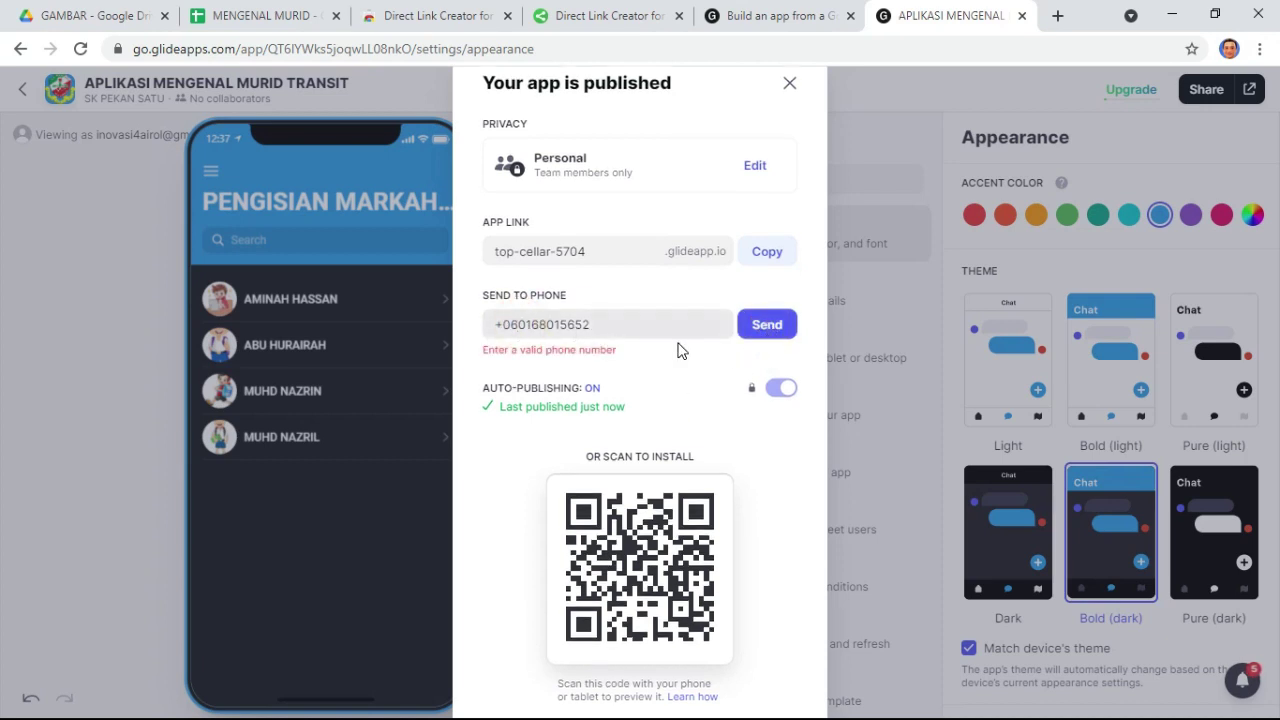
key("BackSpace")
key("BackSpace")
key("BackSpace")
type("6")
left_click(765, 325)
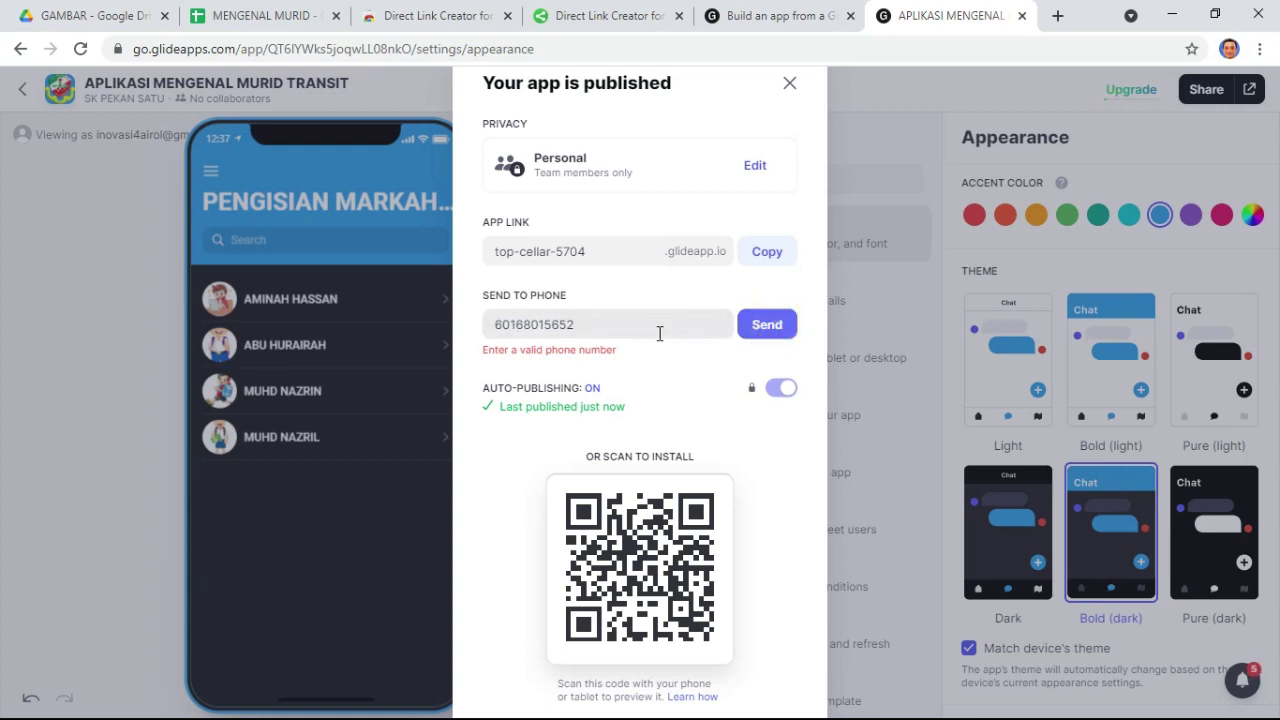
left_click(495, 325)
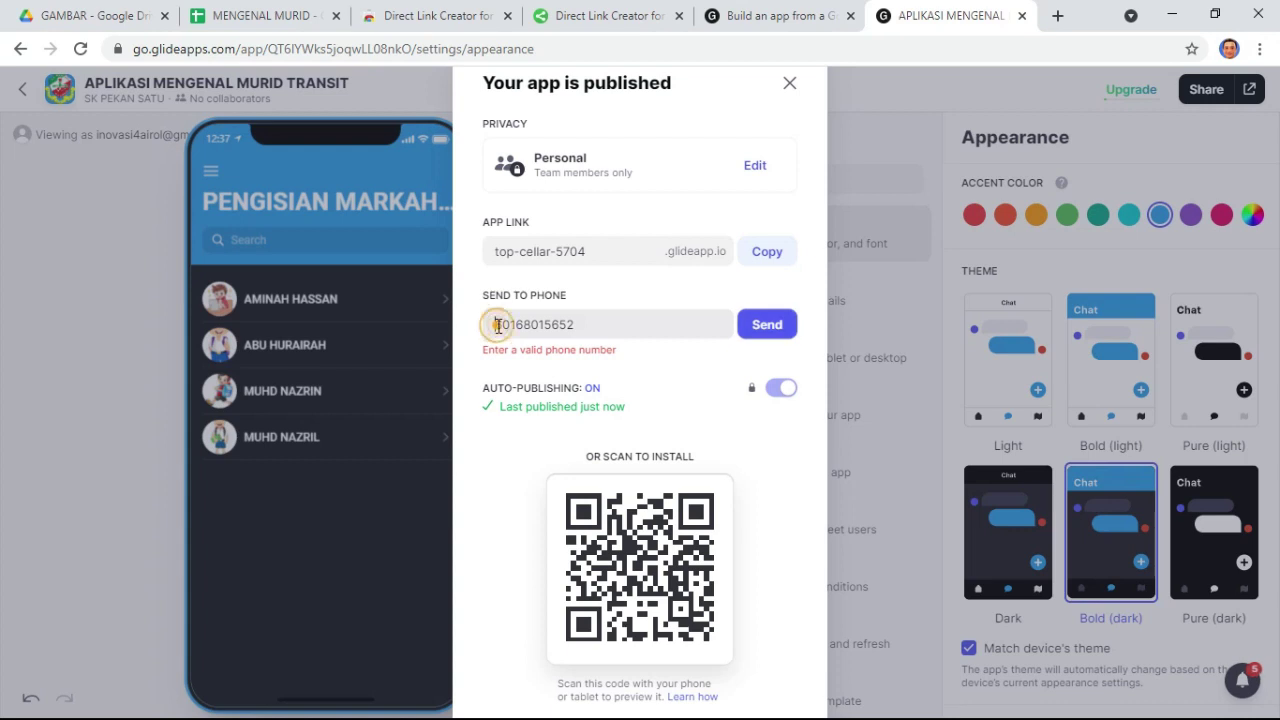
type("+60 16")
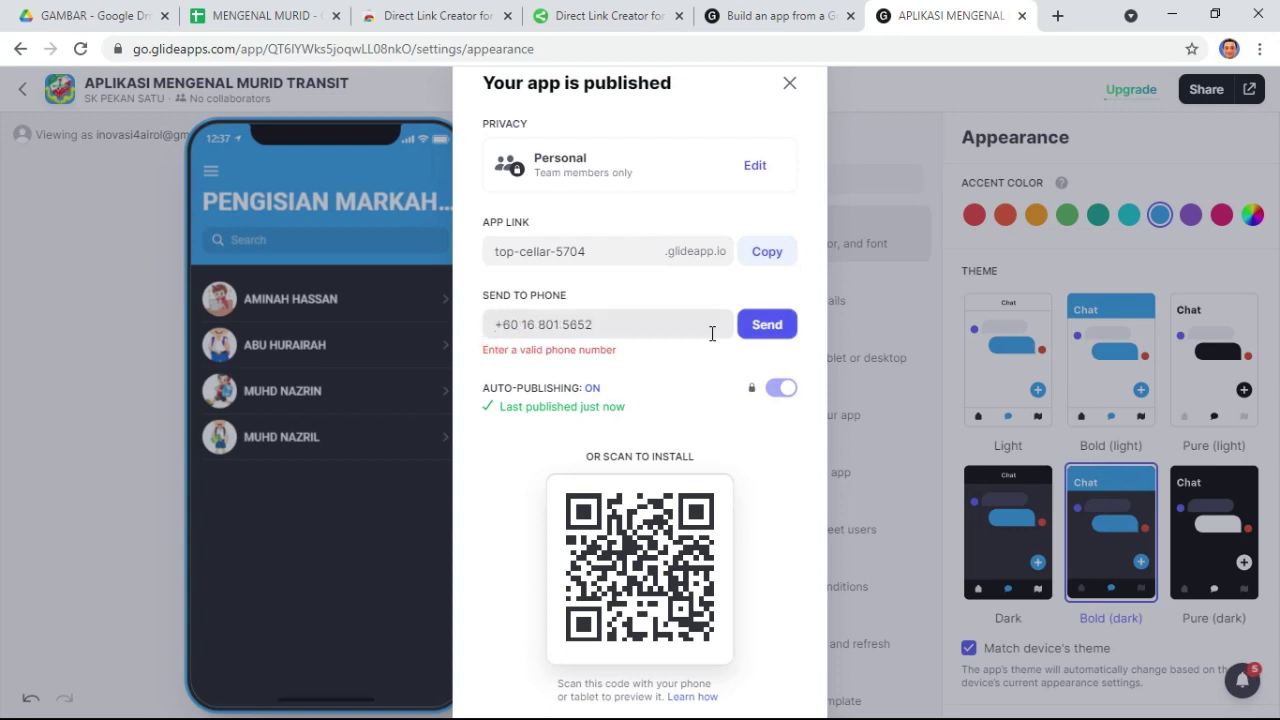
left_click(770, 324)
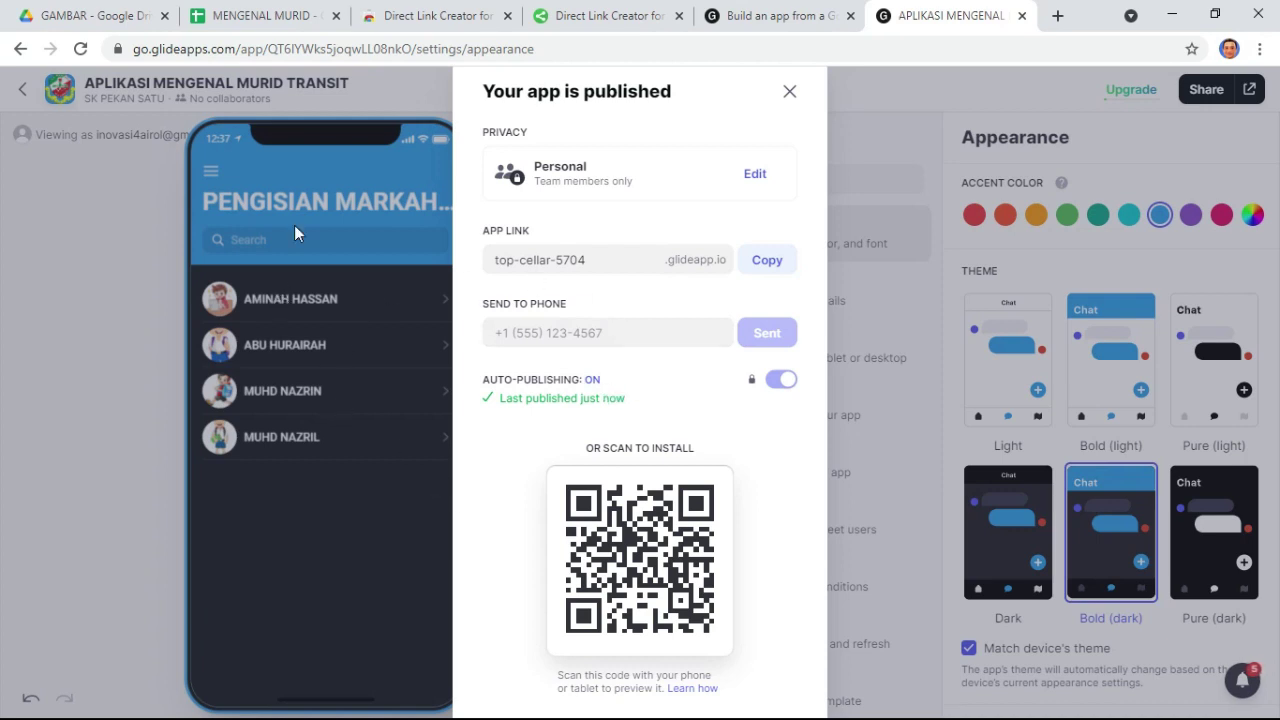
left_click(353, 181)
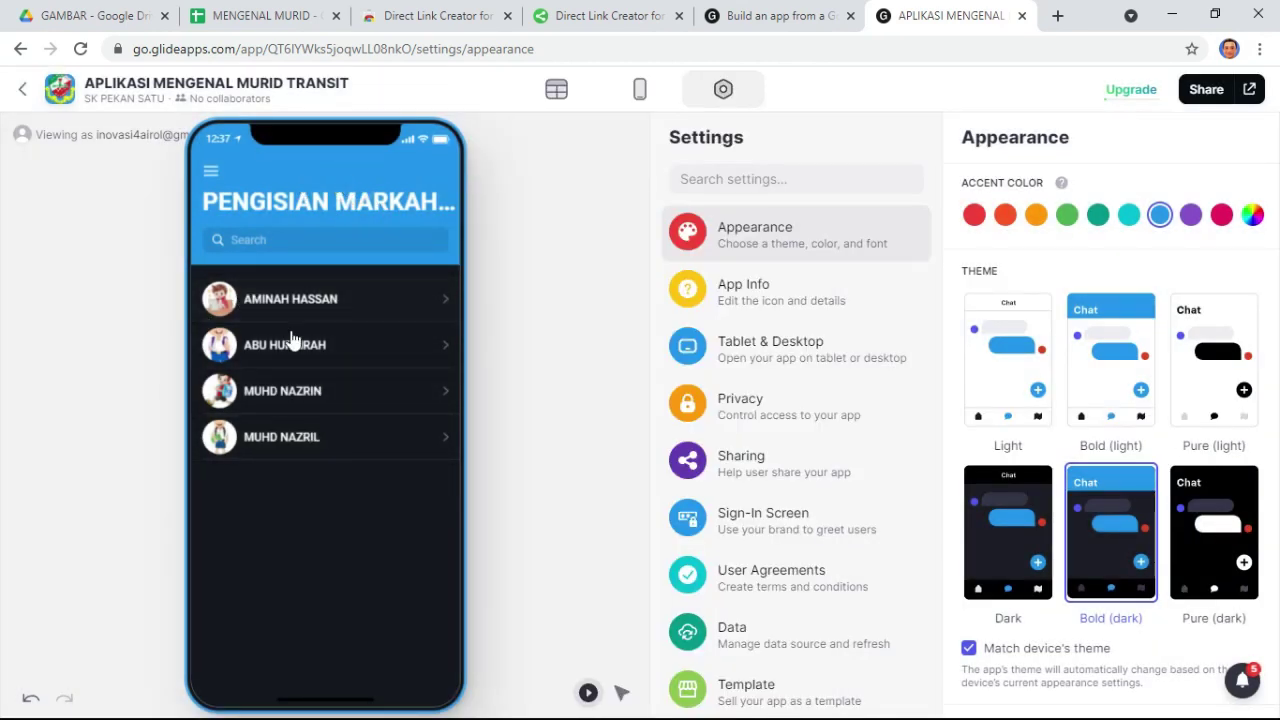
- Switch to the Layout view and open the fourth student's detail screen in the preview
left_click(381, 305)
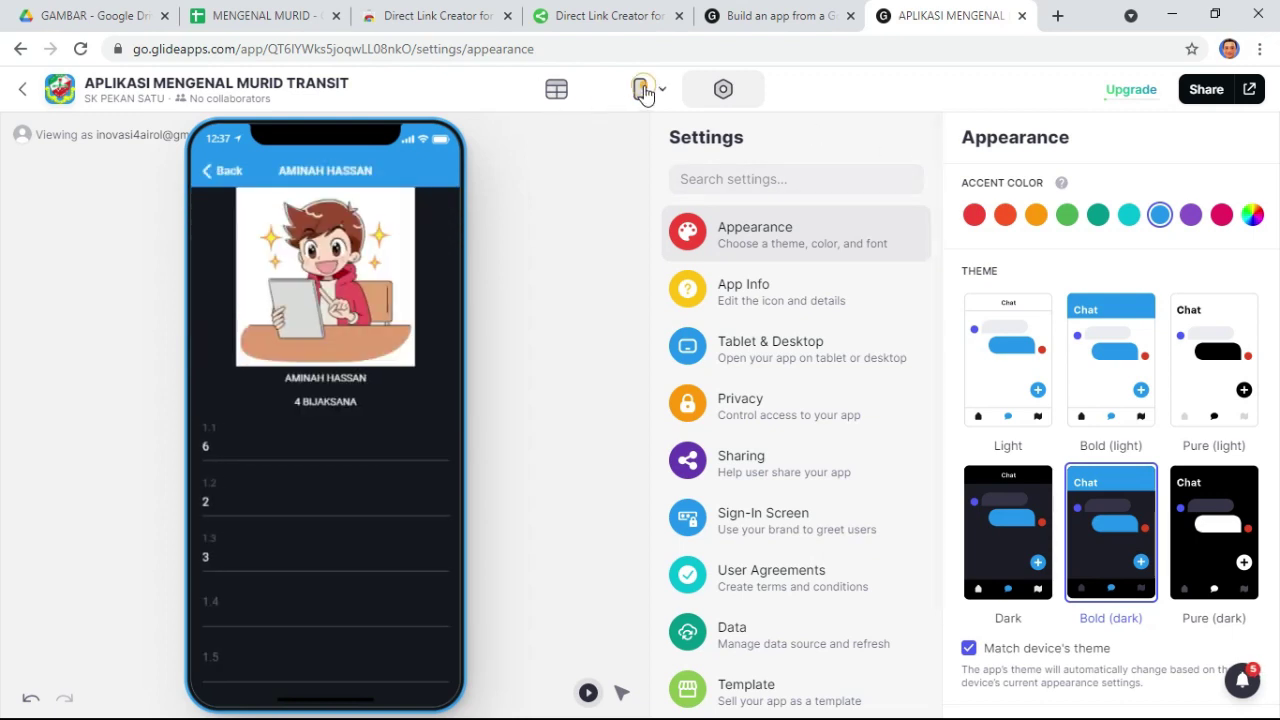
left_click(641, 89)
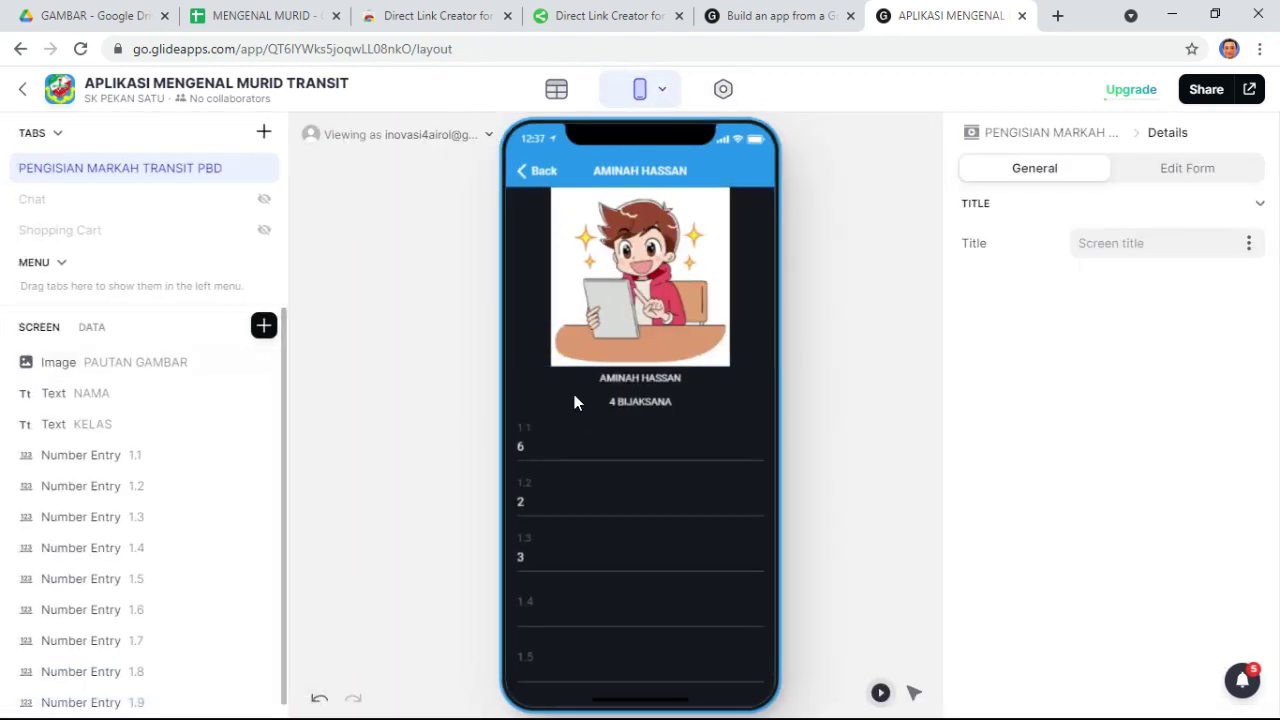
left_click(531, 170)
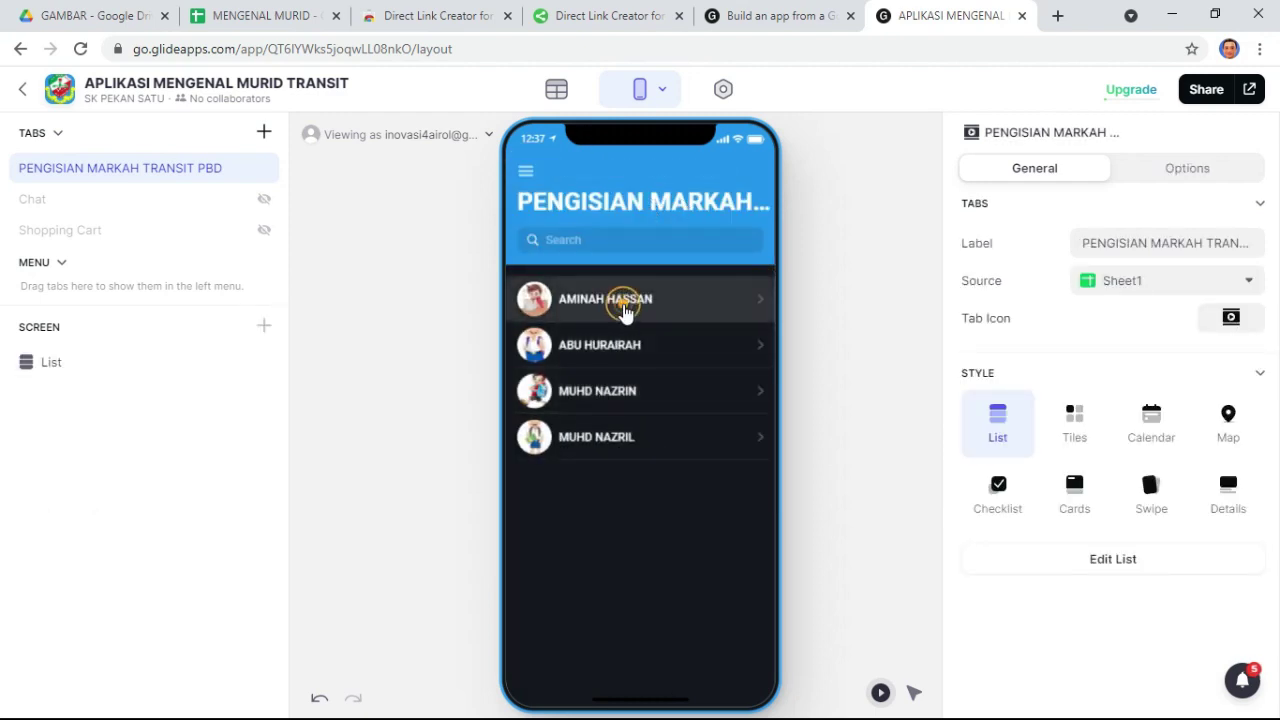
left_click(622, 310)
left_click(521, 168)
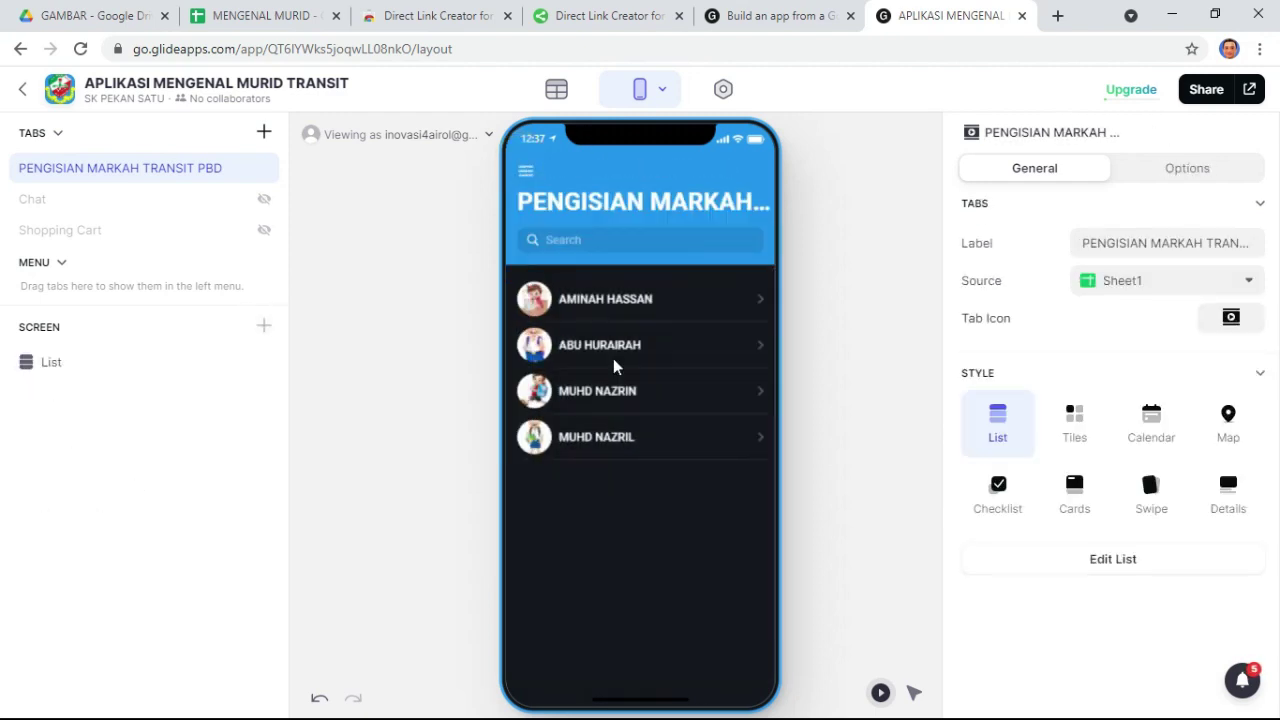
left_click(620, 437)
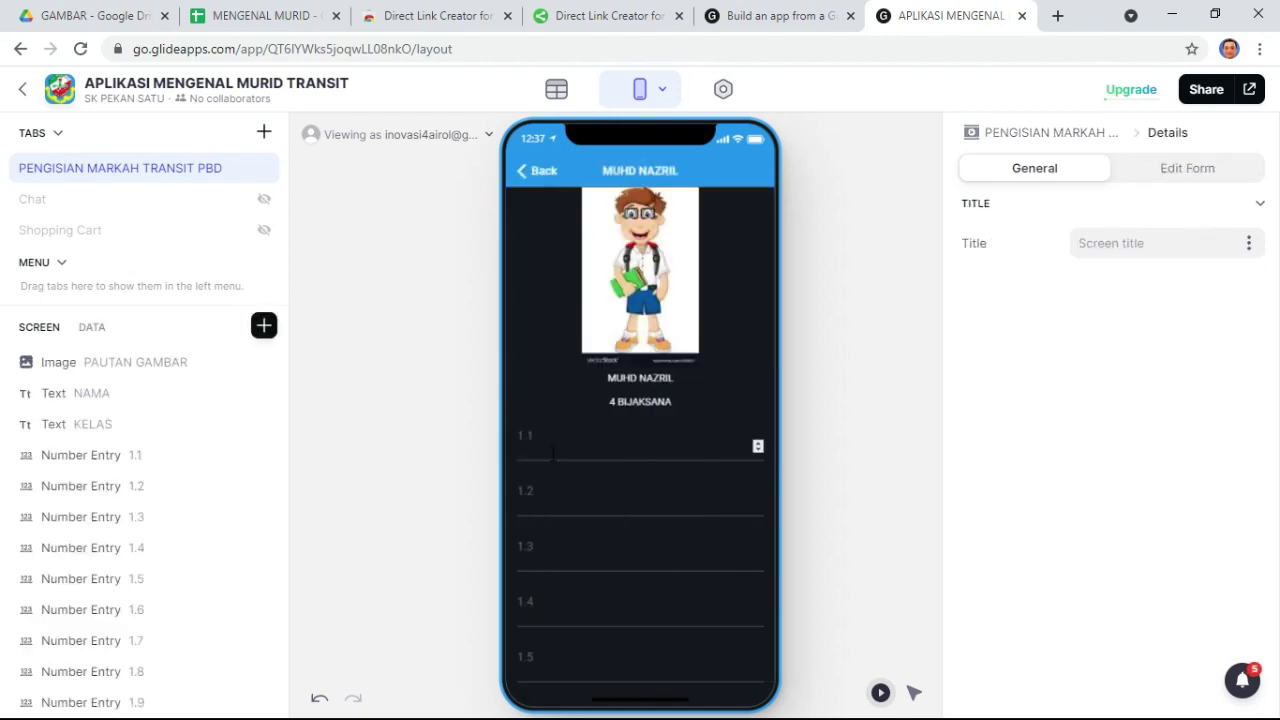
- Enter a mark of 5 in fields 1.1 through 1.4, moving on to 1.5
left_click(553, 452)
type("5")
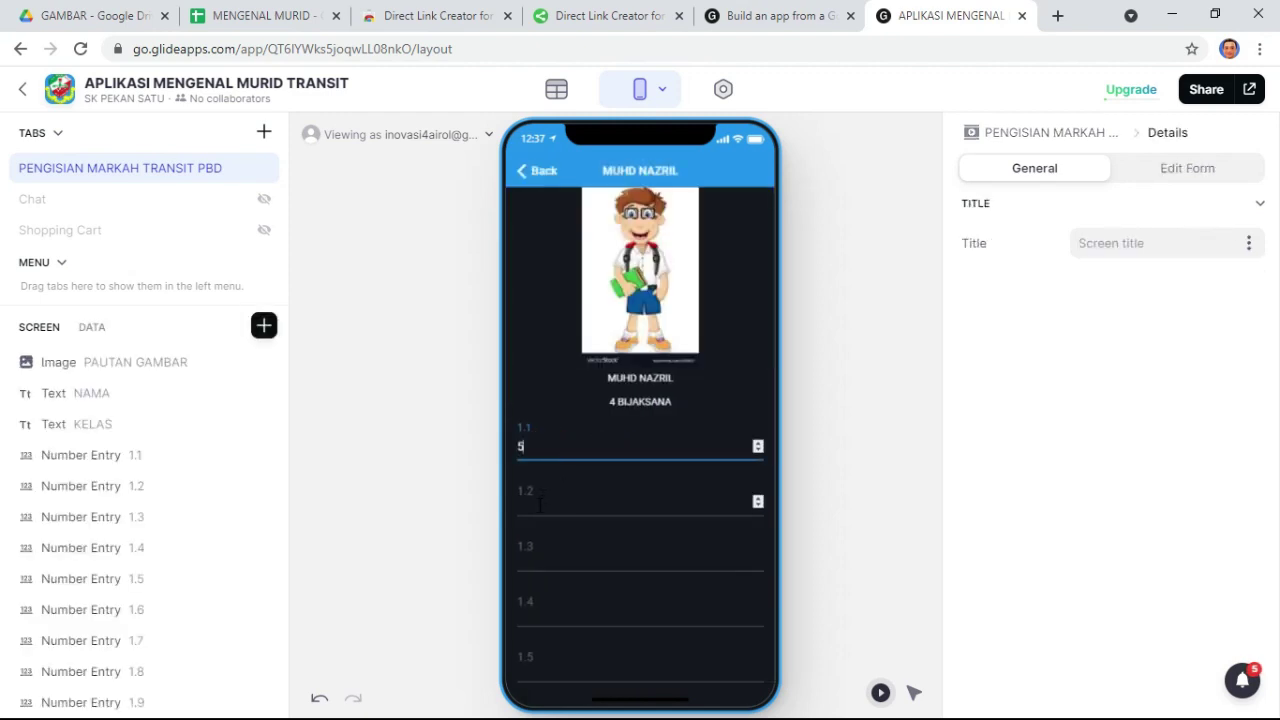
left_click(529, 504)
type("5")
left_click(523, 559)
type("5")
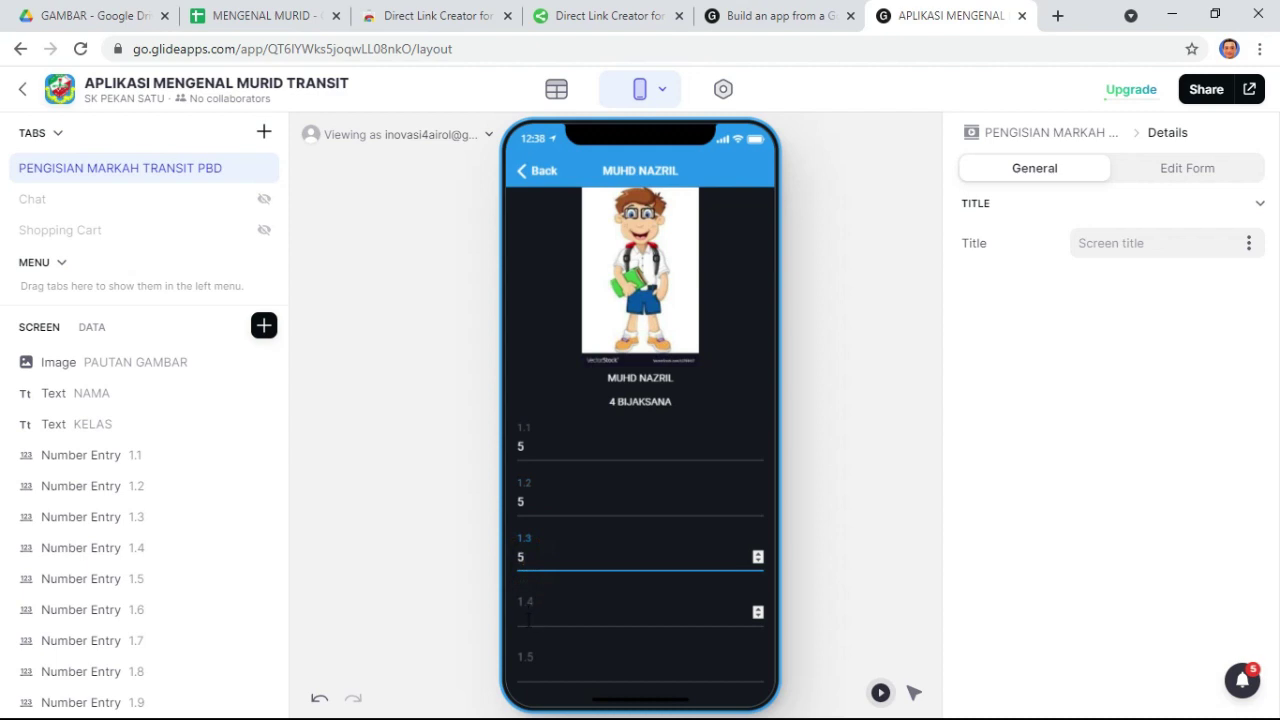
left_click(535, 612)
type("5")
left_click(525, 668)
- Enter 5 for 1.5, then confirm the MENGENAL MURID sheet's row 5 holds the synced 5s
type("5")
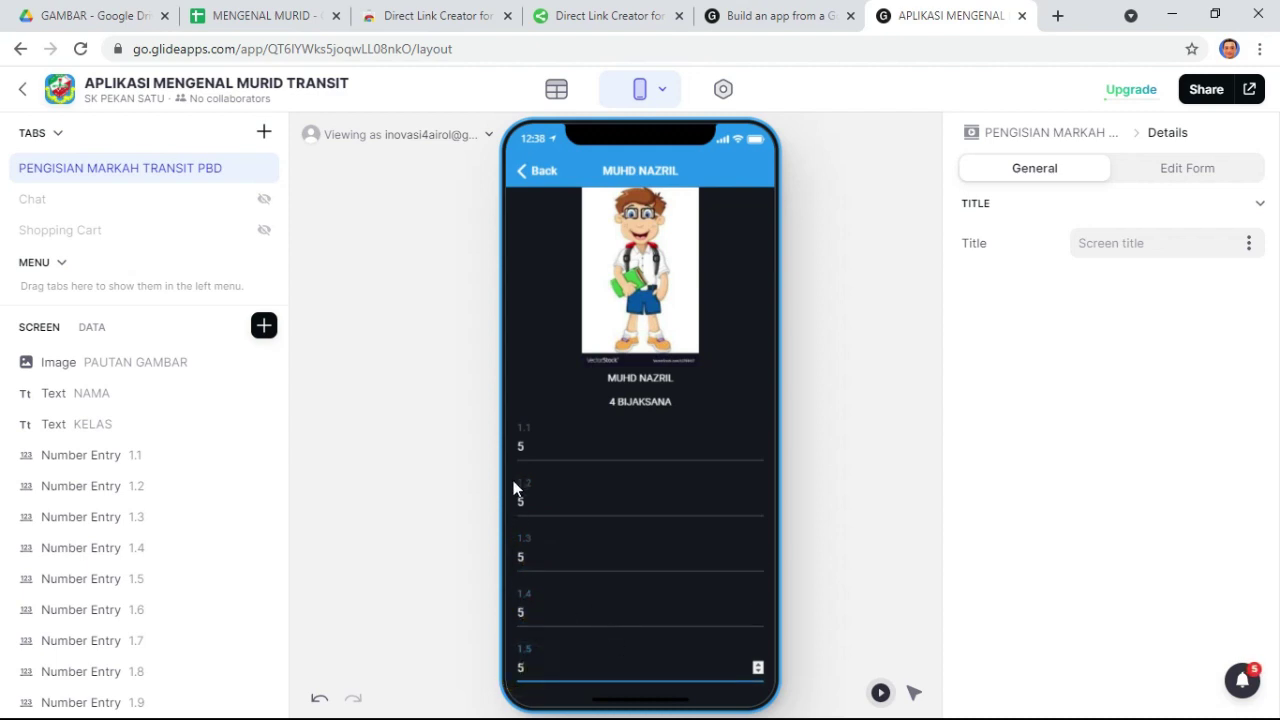
left_click(280, 16)
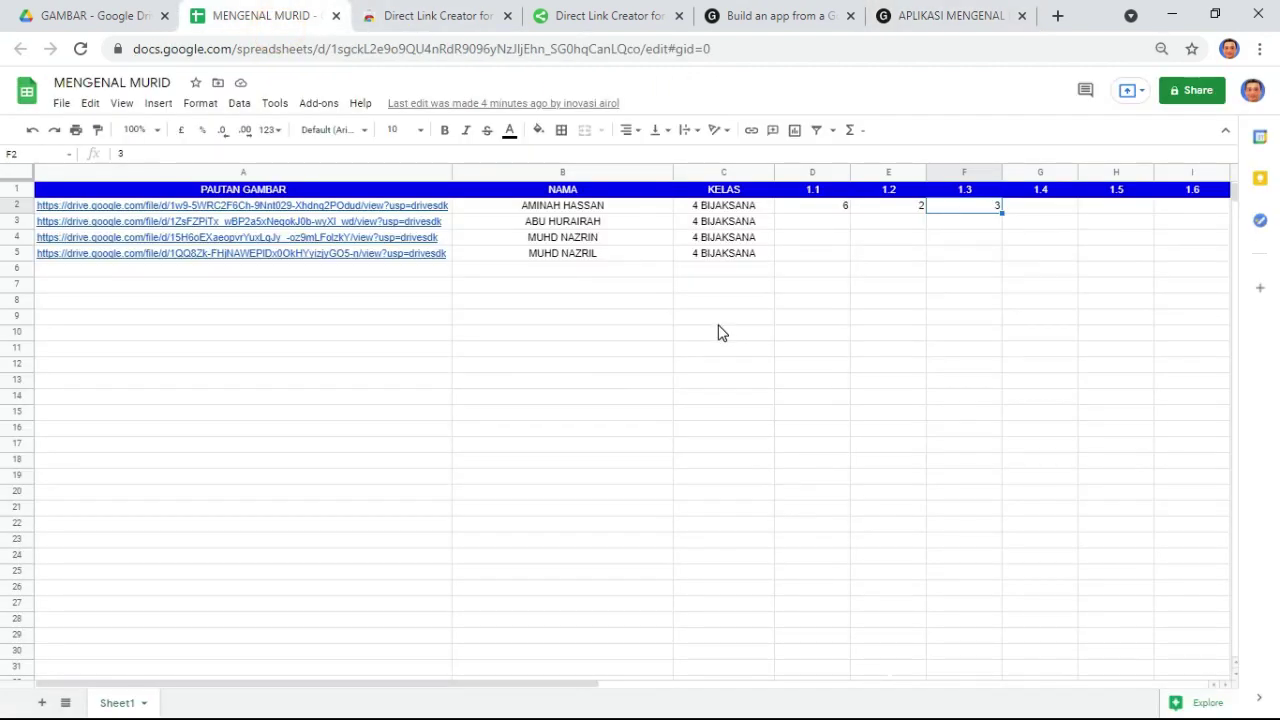
left_click(970, 318)
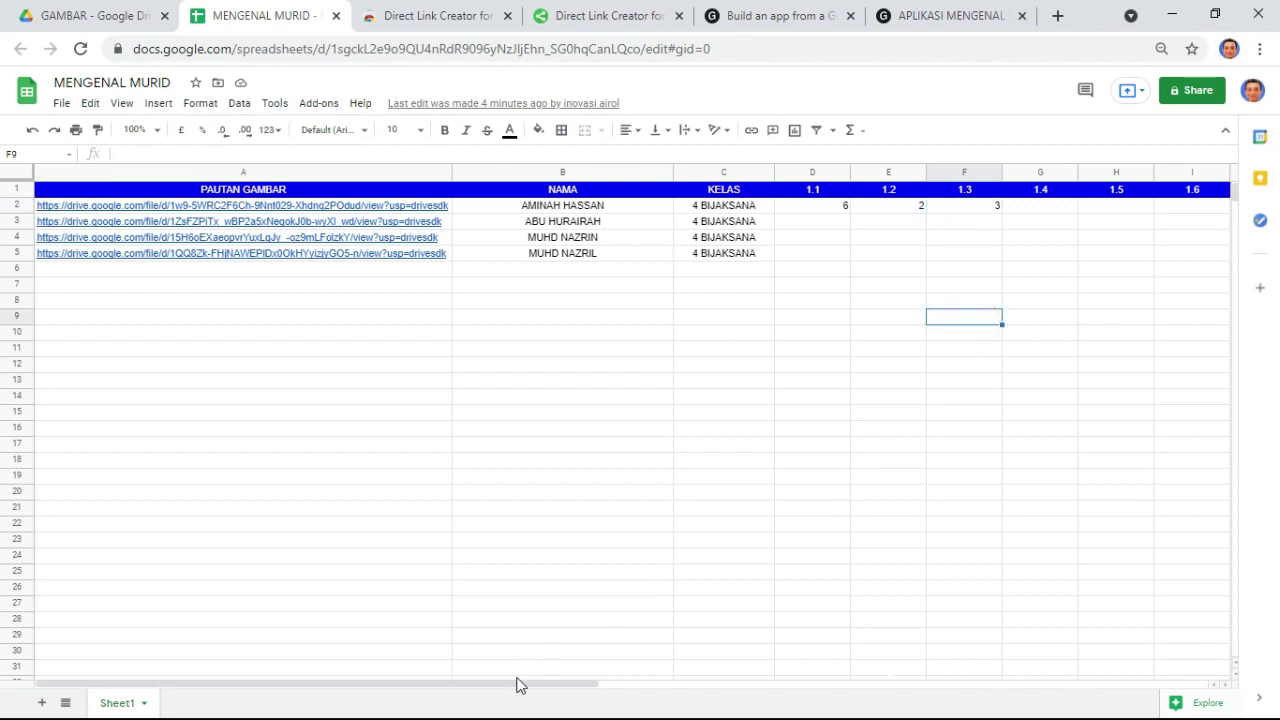
left_click_drag(517, 684, 716, 690)
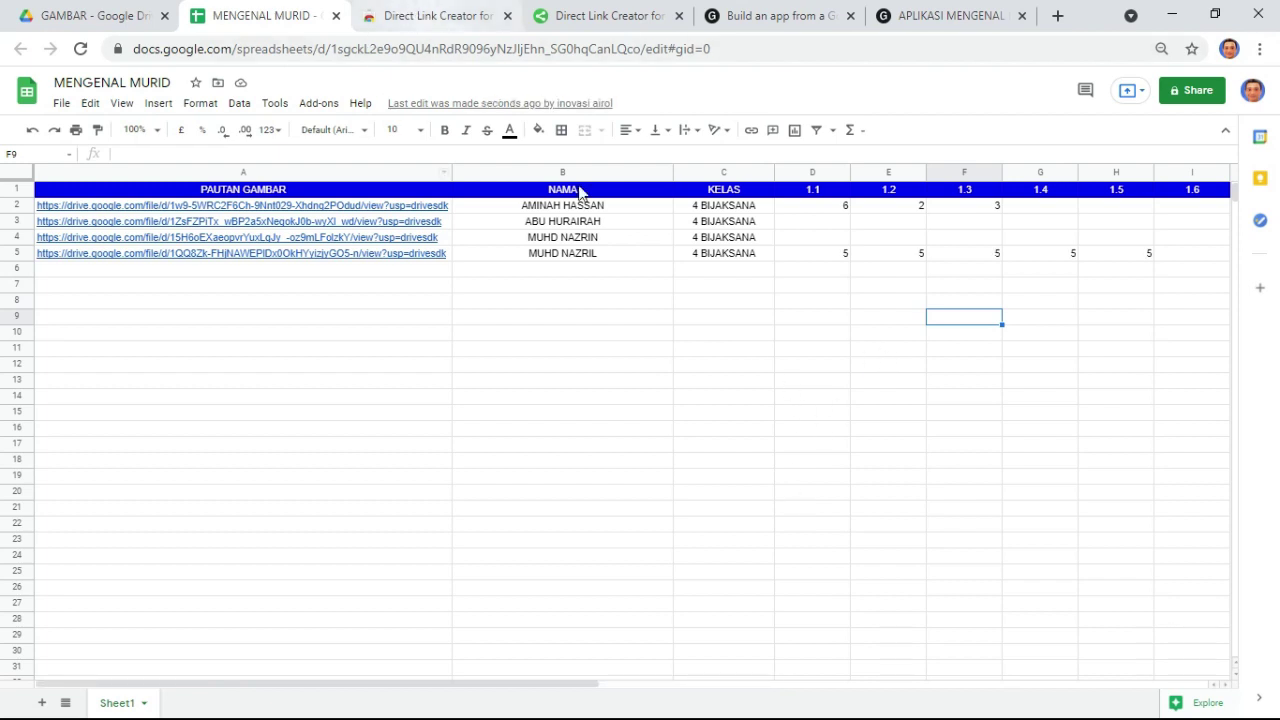
left_click_drag(831, 254, 1160, 268)
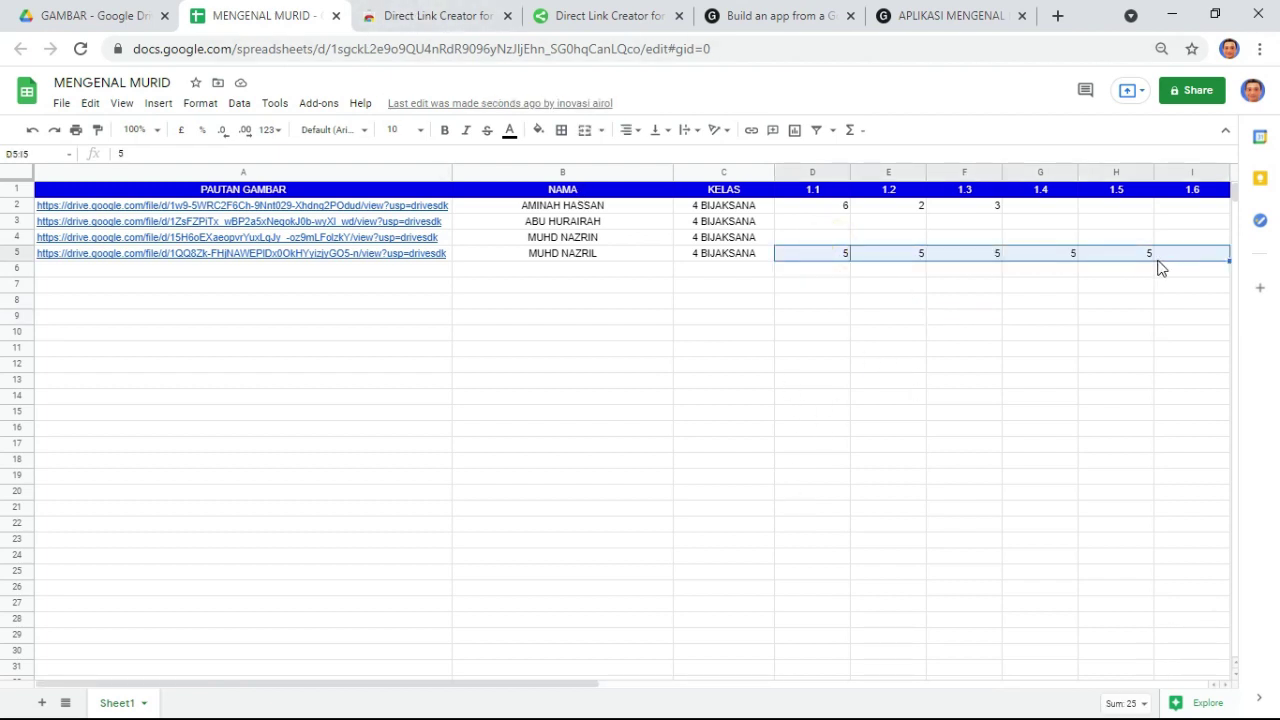
left_click(864, 375)
left_click(935, 18)
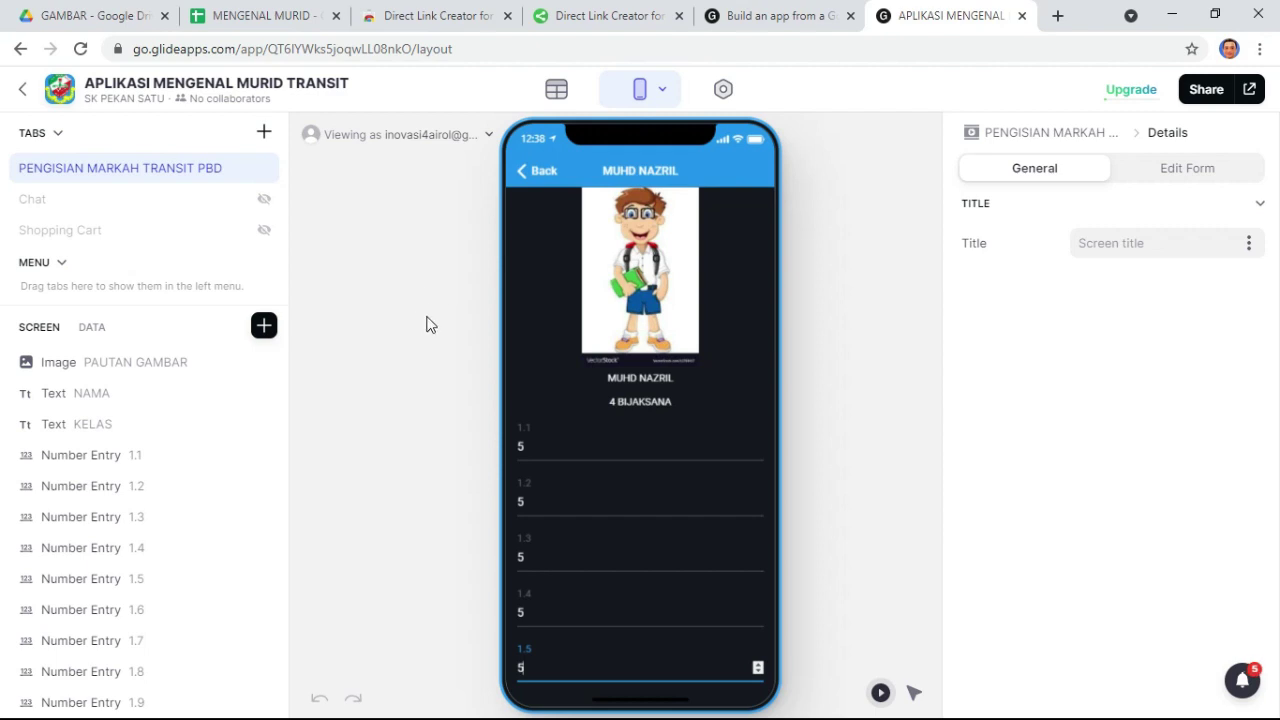
- Open a new Chrome tab beside the Glide editor and switch to it
left_click(1229, 48)
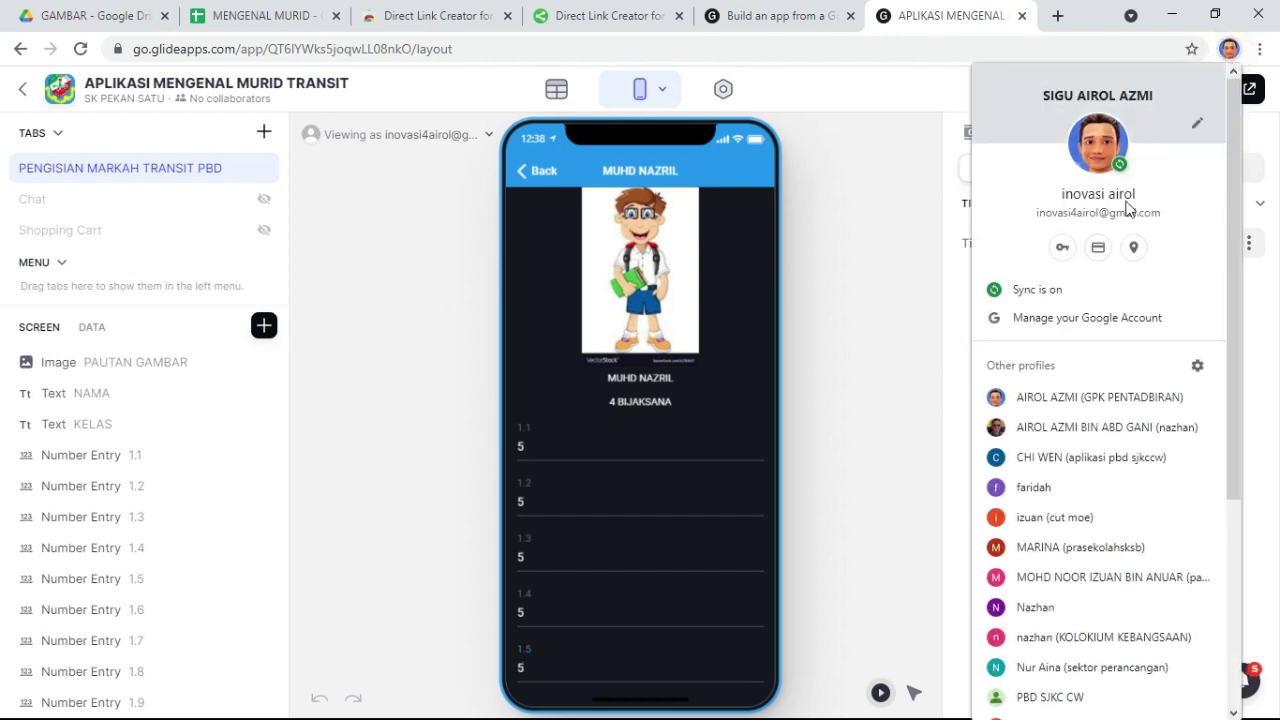
left_click(414, 286)
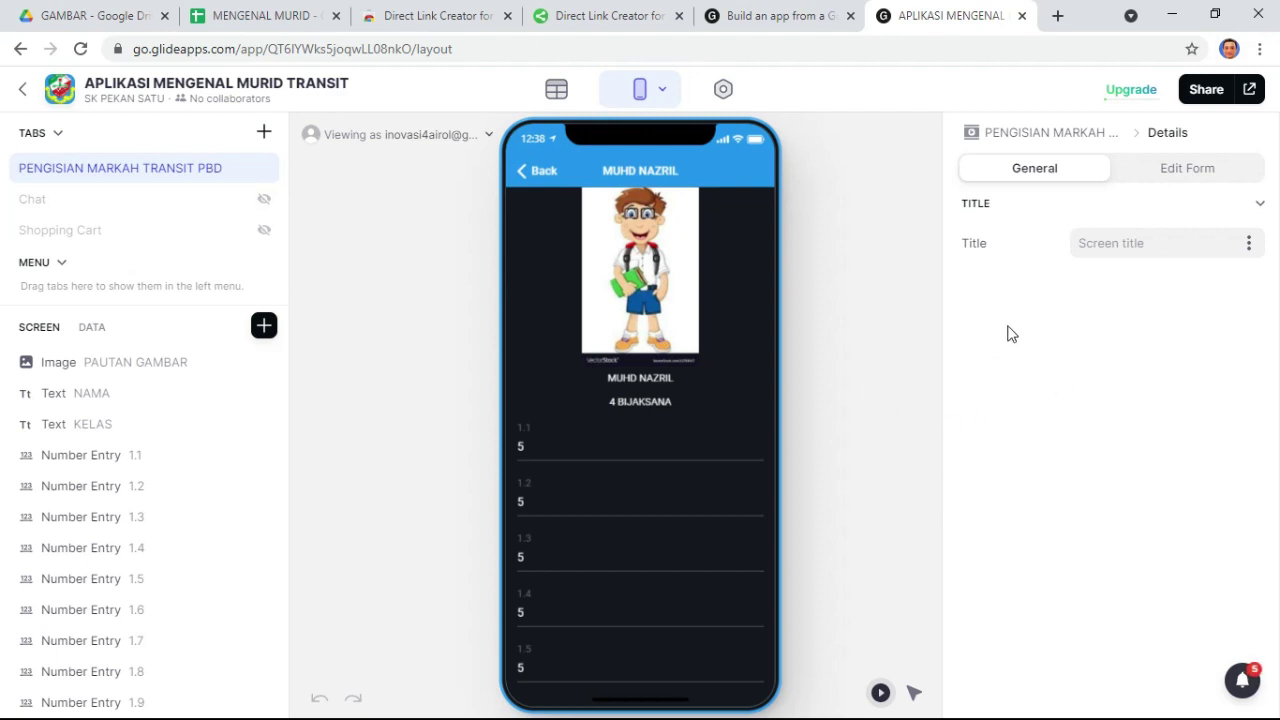
left_click(1056, 16)
left_click(795, 16)
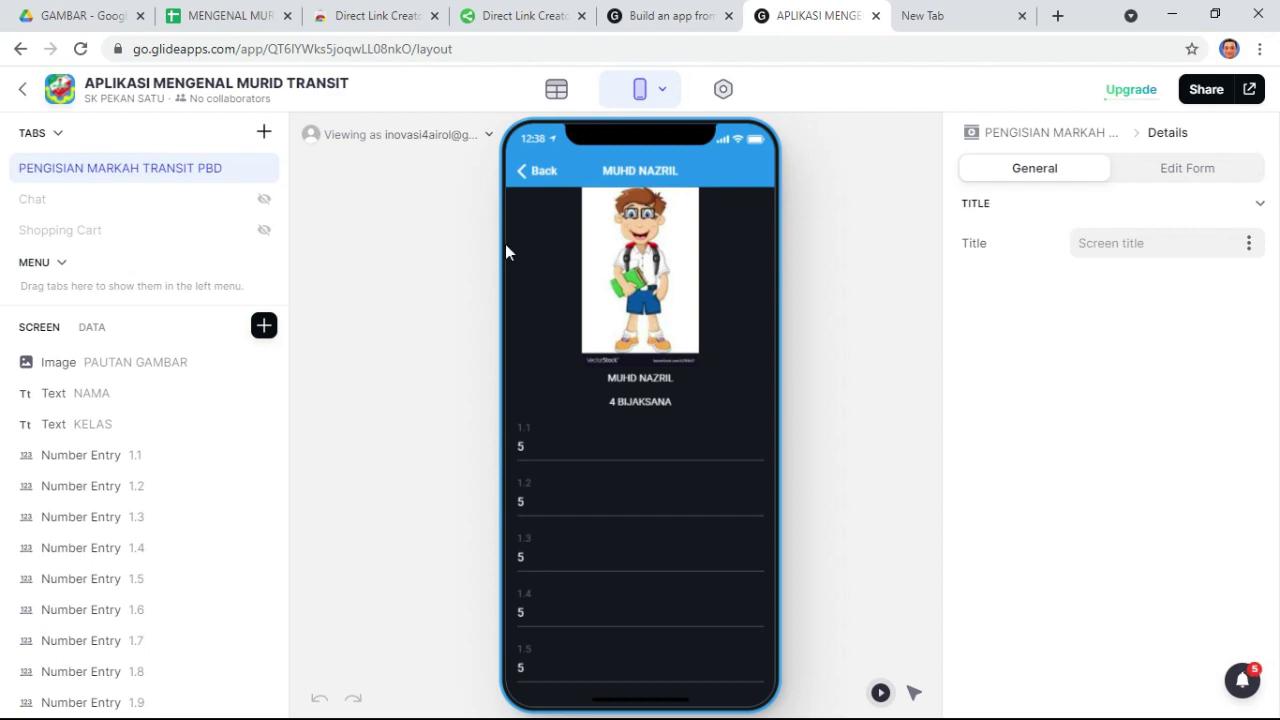
left_click(930, 16)
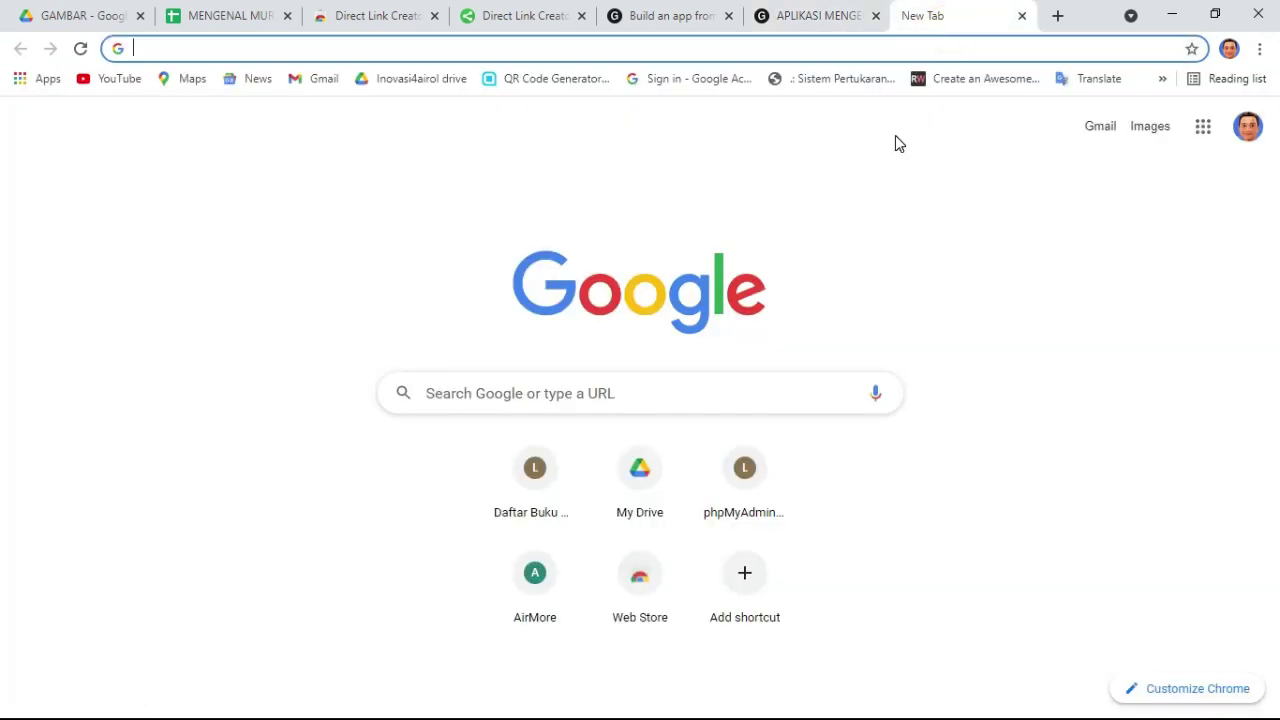
- Reach ai2.appinventor.mit.edu via an MIT search and open project APLIKASI_DATA_MURID_SKP1
type("MIT")
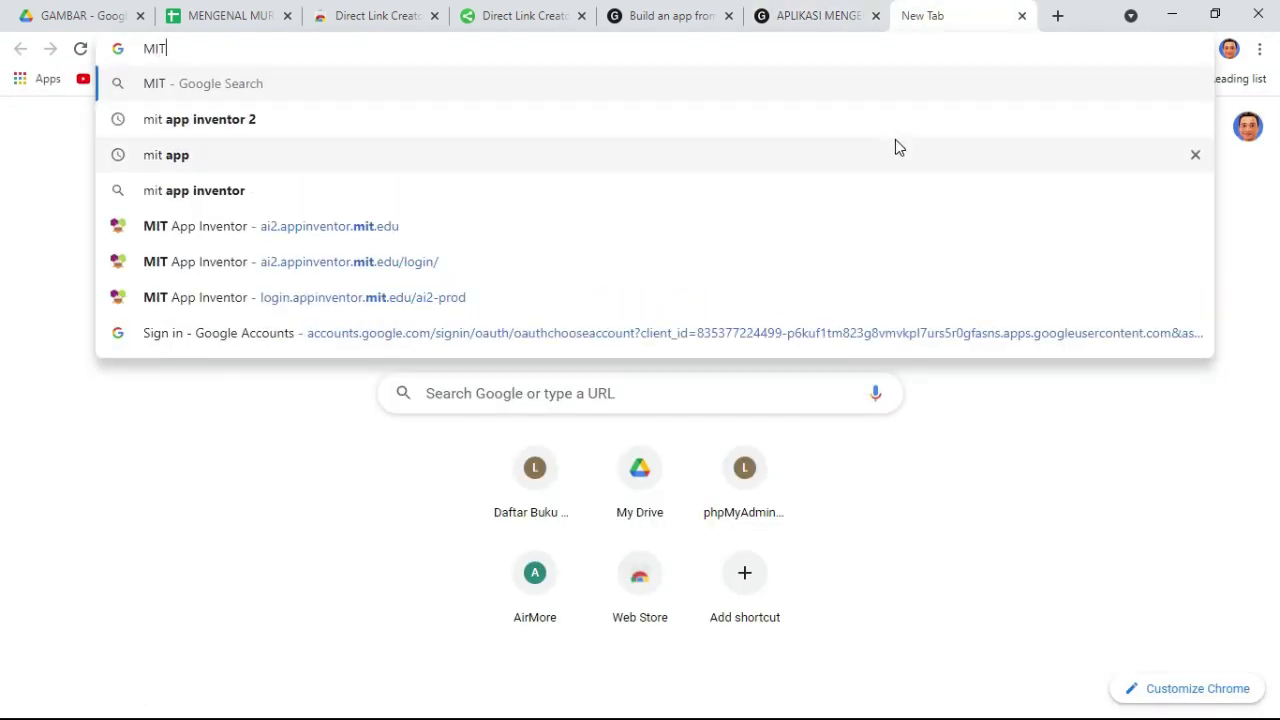
left_click(416, 234)
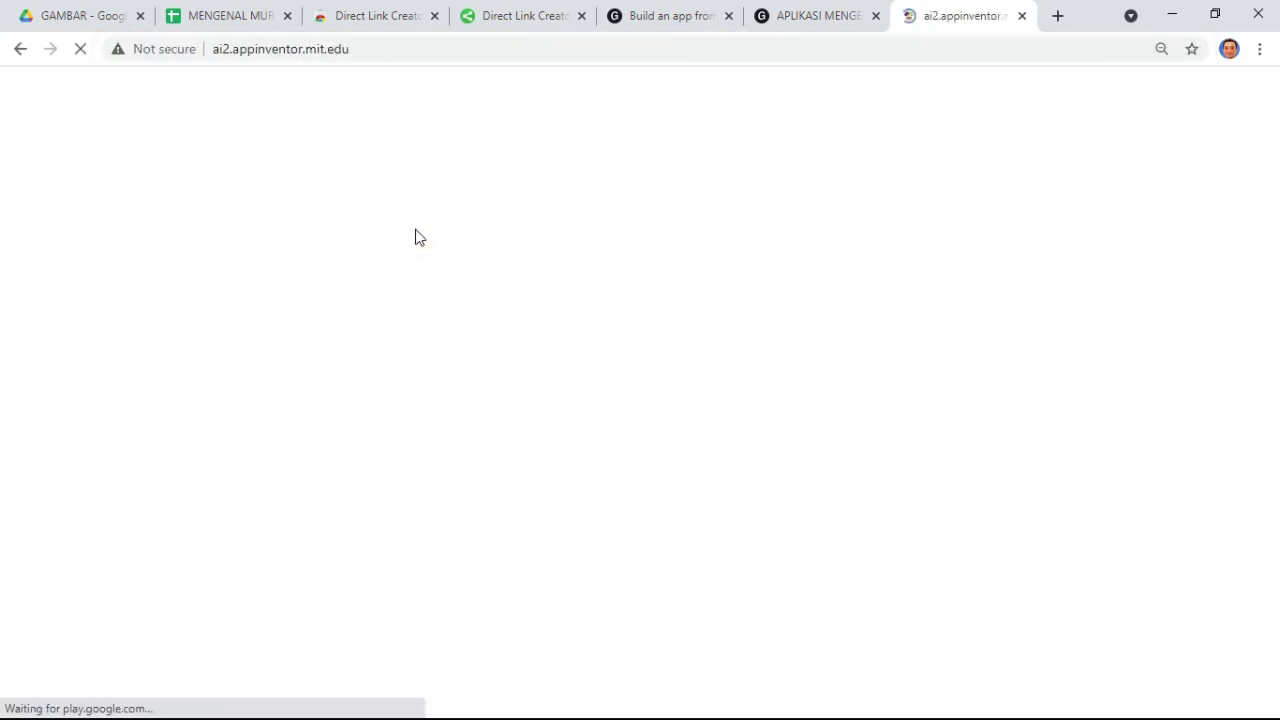
left_click(797, 16)
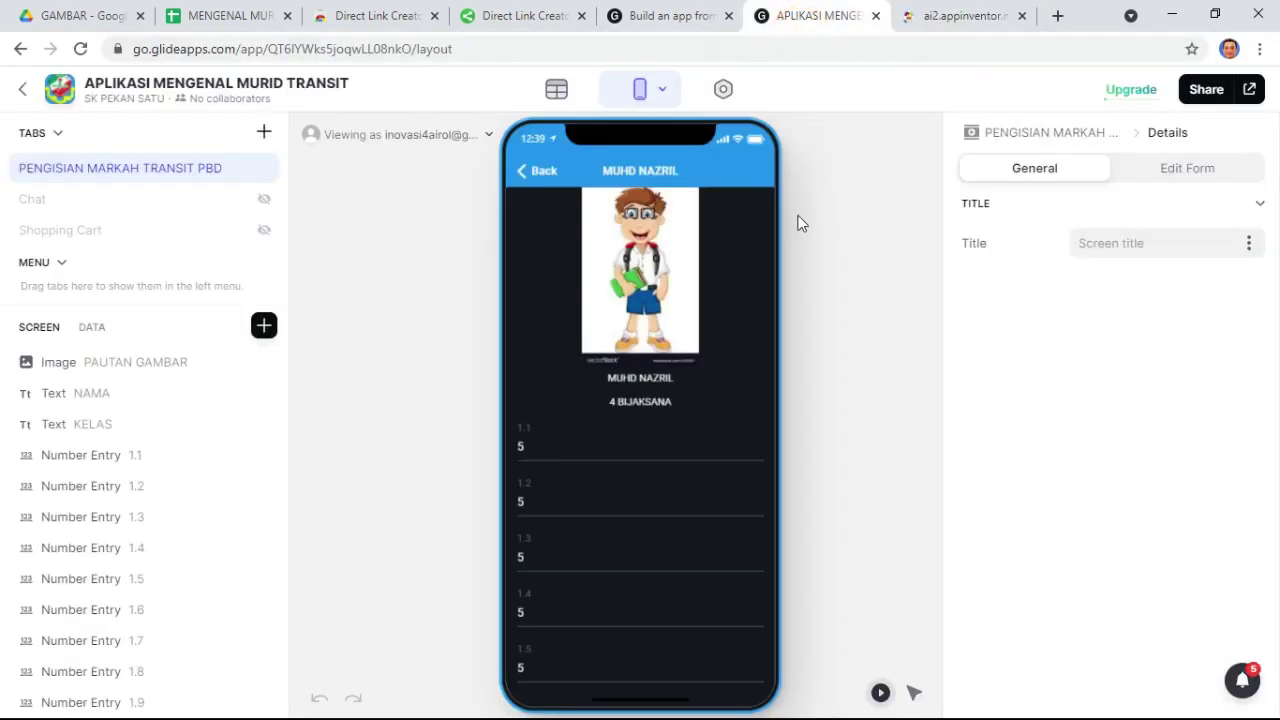
left_click(975, 16)
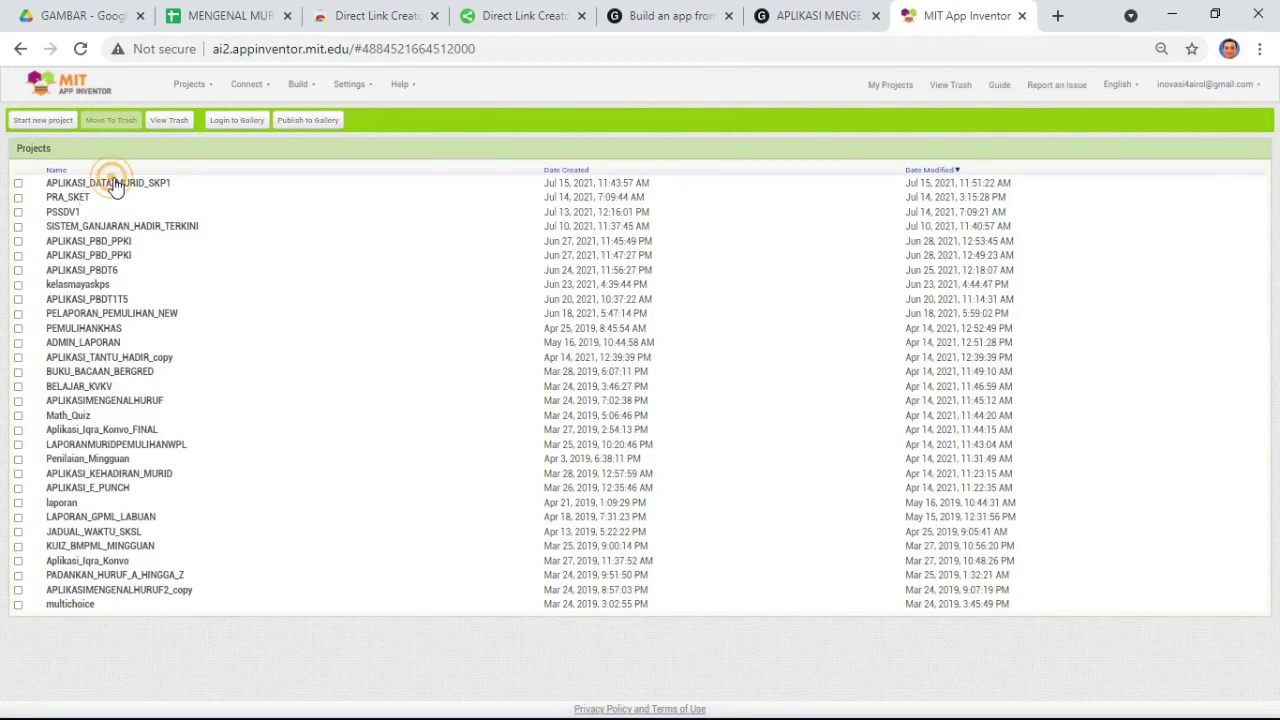
left_click(150, 186)
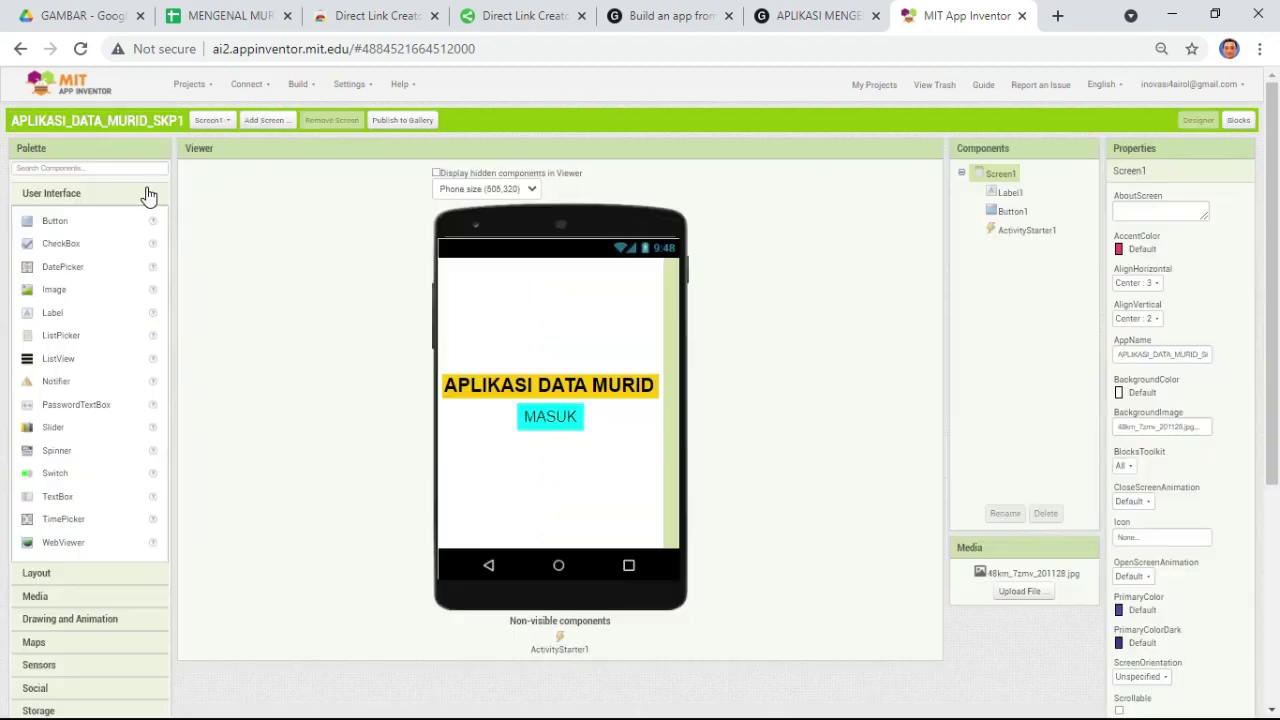